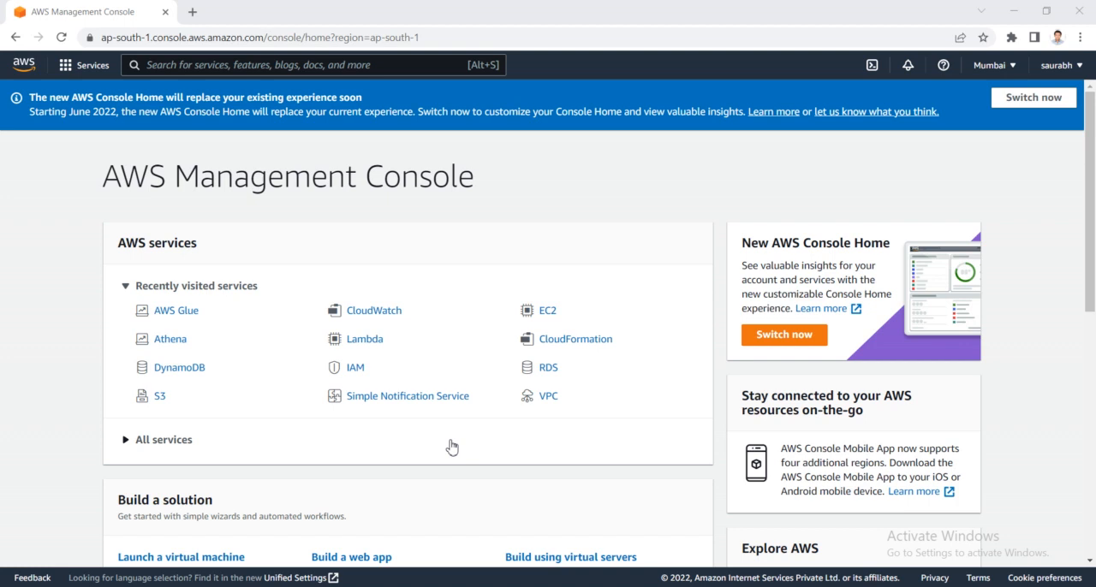
- Open AWS Glue in a new browser tab and go to the Data Catalog databases
right_click(181, 318)
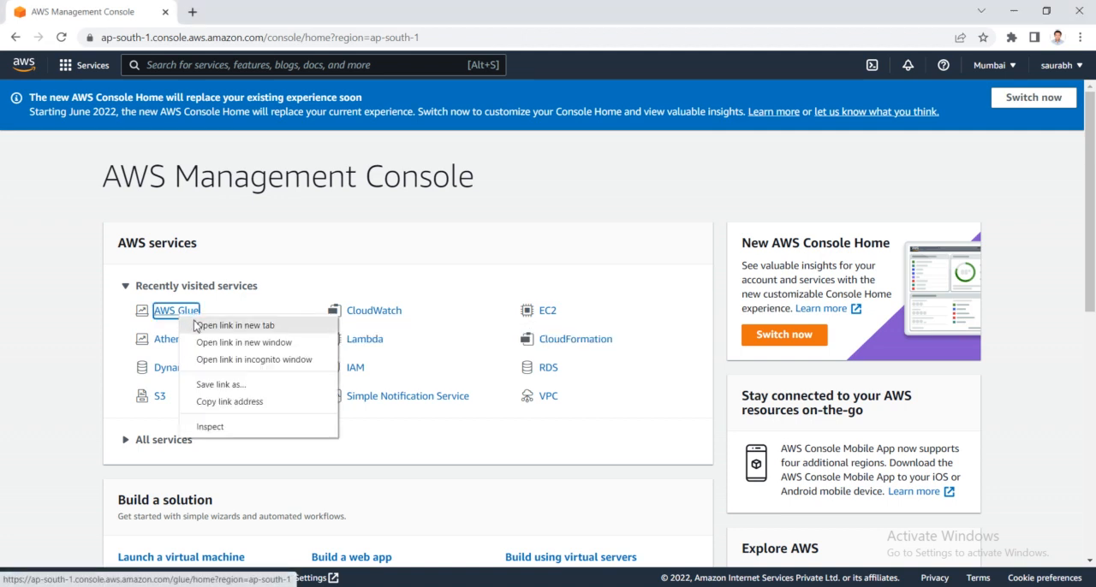
click(200, 326)
click(216, 9)
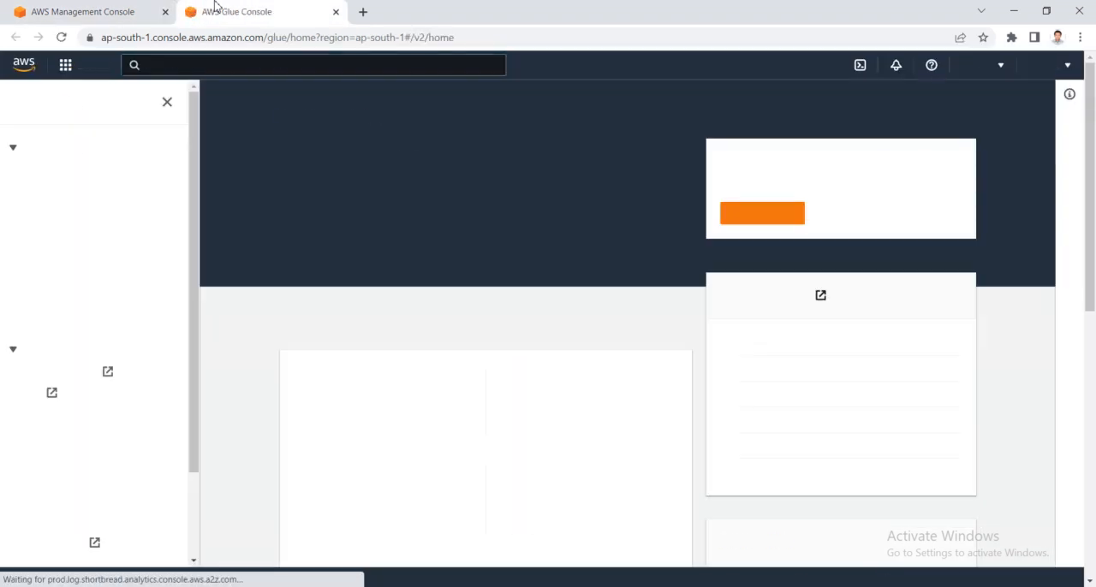
click(53, 147)
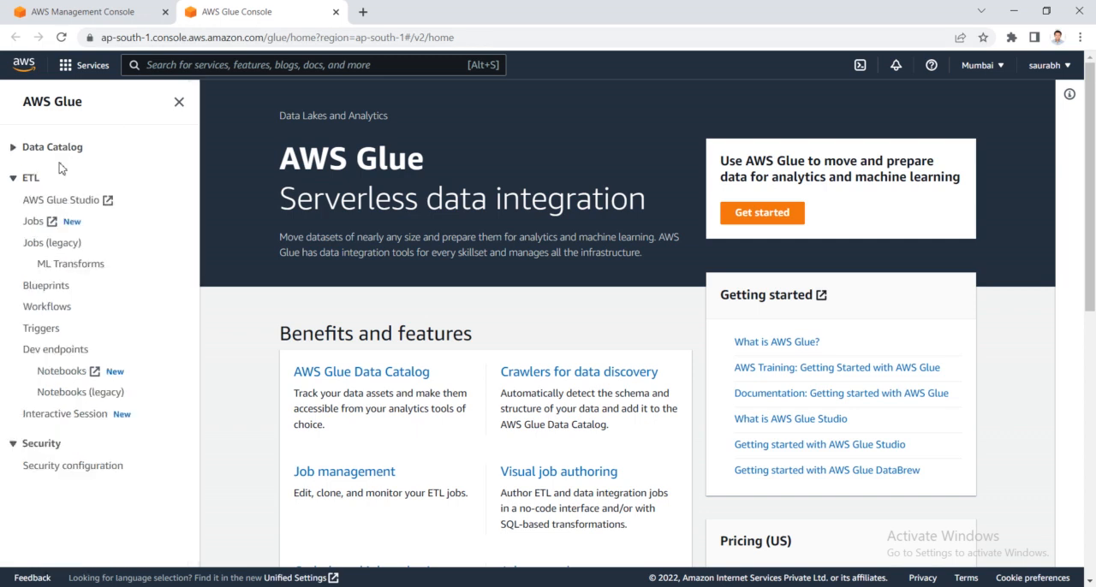
click(53, 148)
click(54, 174)
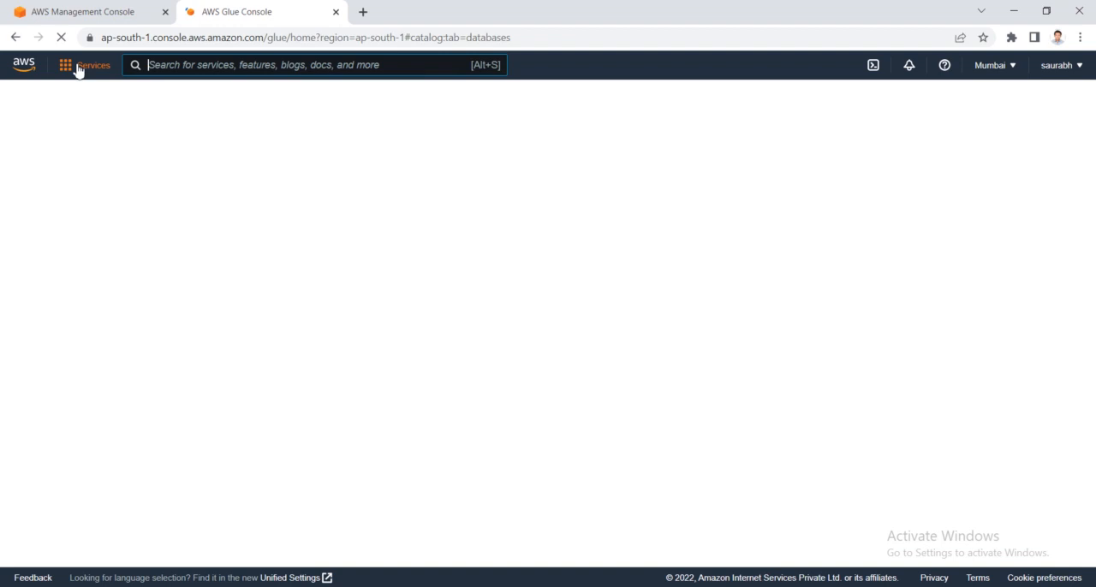
- Open the S3 service from the console home in a separate browser tab and switch to it
click(101, 10)
right_click(163, 407)
click(199, 415)
click(285, 22)
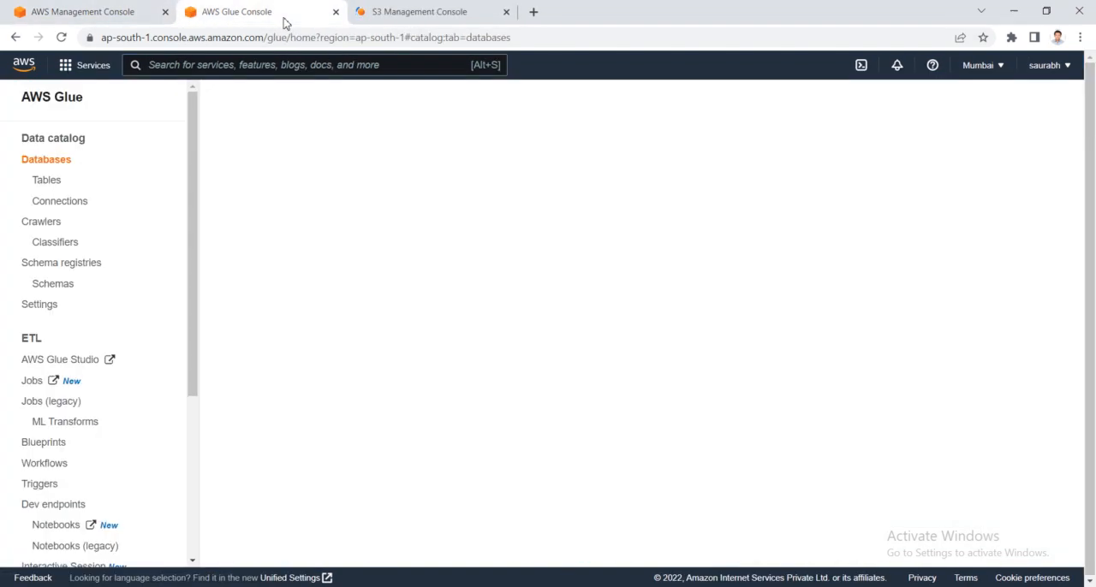
click(386, 17)
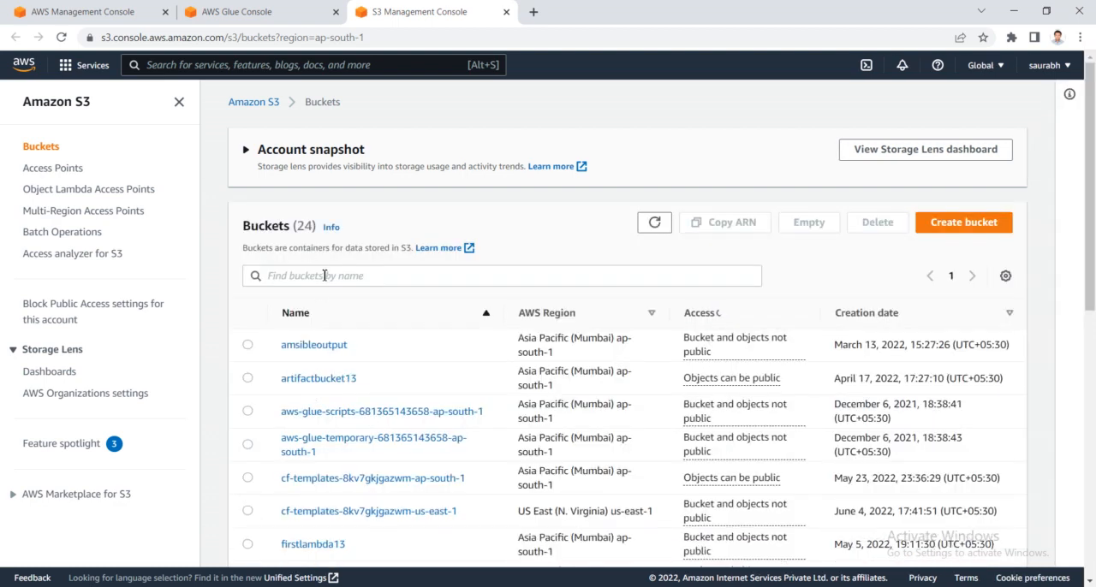
- Filter the S3 buckets by "mygl" and open the bucket mygluebucket13
click(325, 276)
text(my)
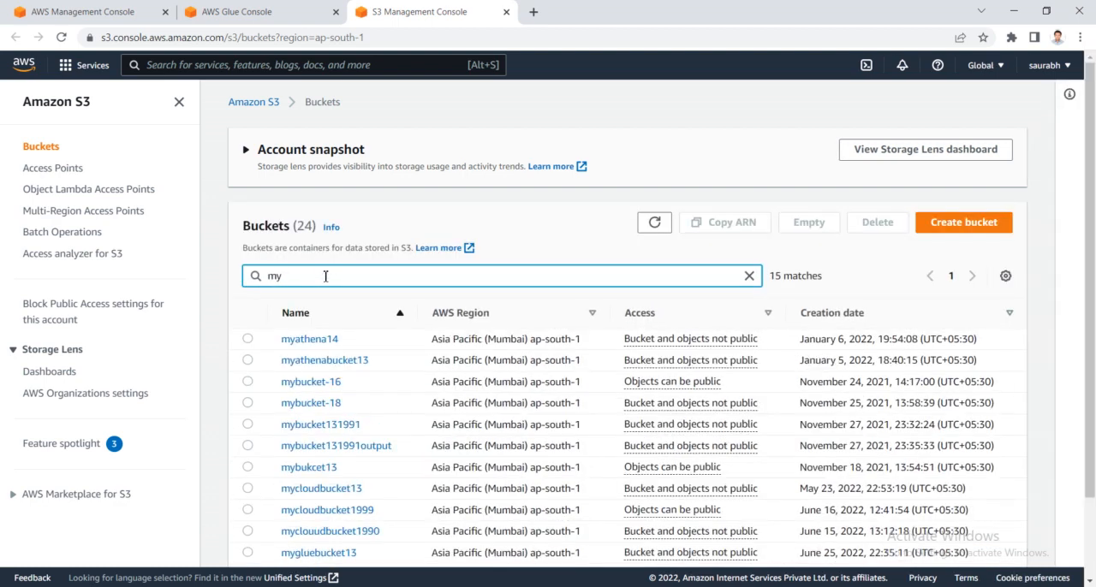
text(gl)
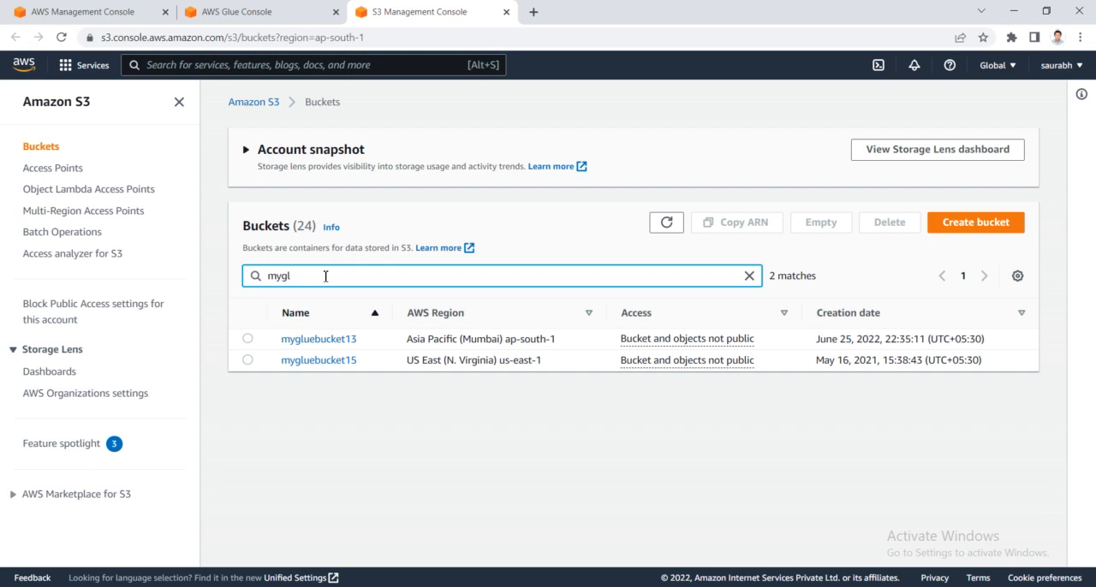
click(324, 340)
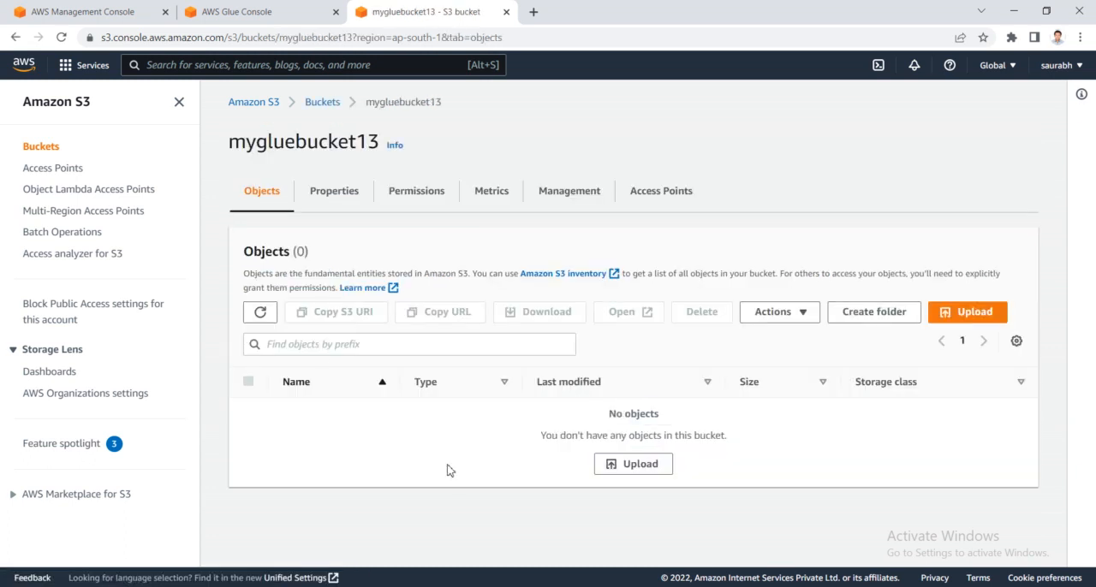
- Create a folder named 20220628 in mygluebucket13 with server-side encryption left disabled
click(854, 318)
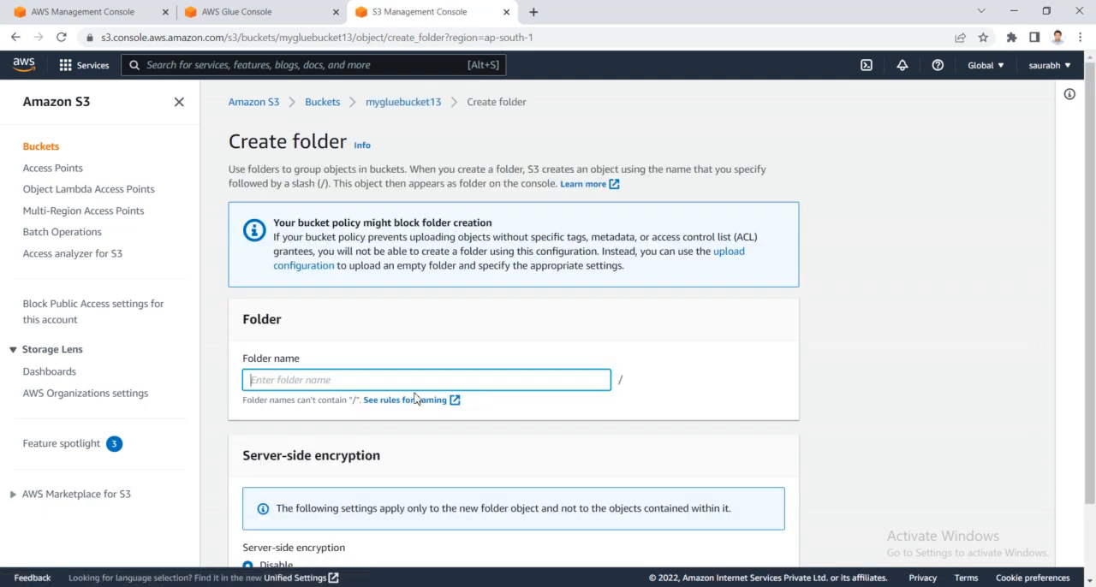
text(20220628)
scroll(419, 400, down, 1)
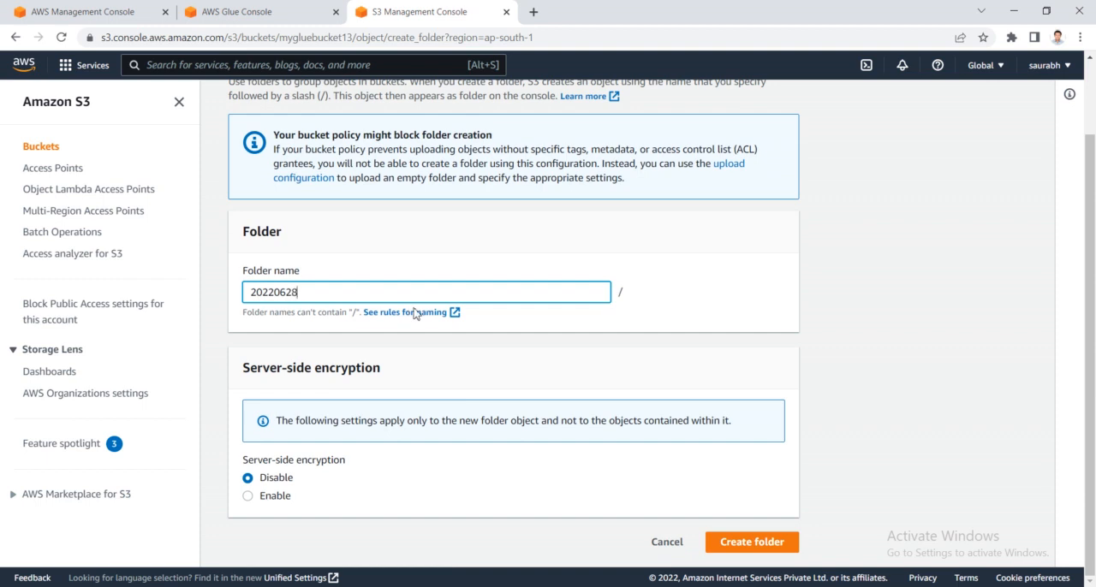
click(741, 548)
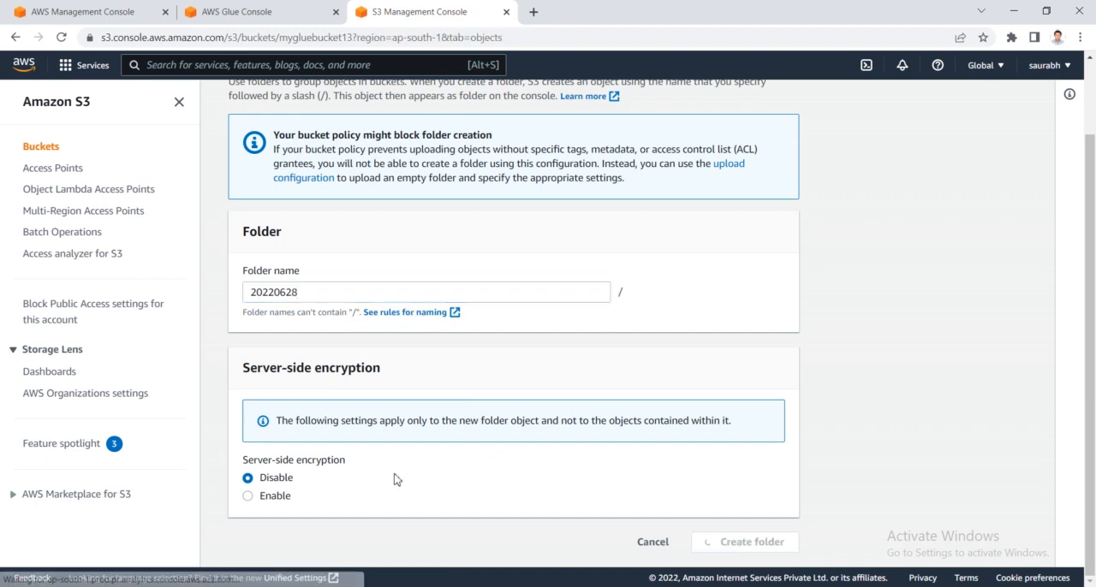
- Switch to the Downloads folder in File Explorer and delete the duplicate file data1 (1)
key(alt+Tab)
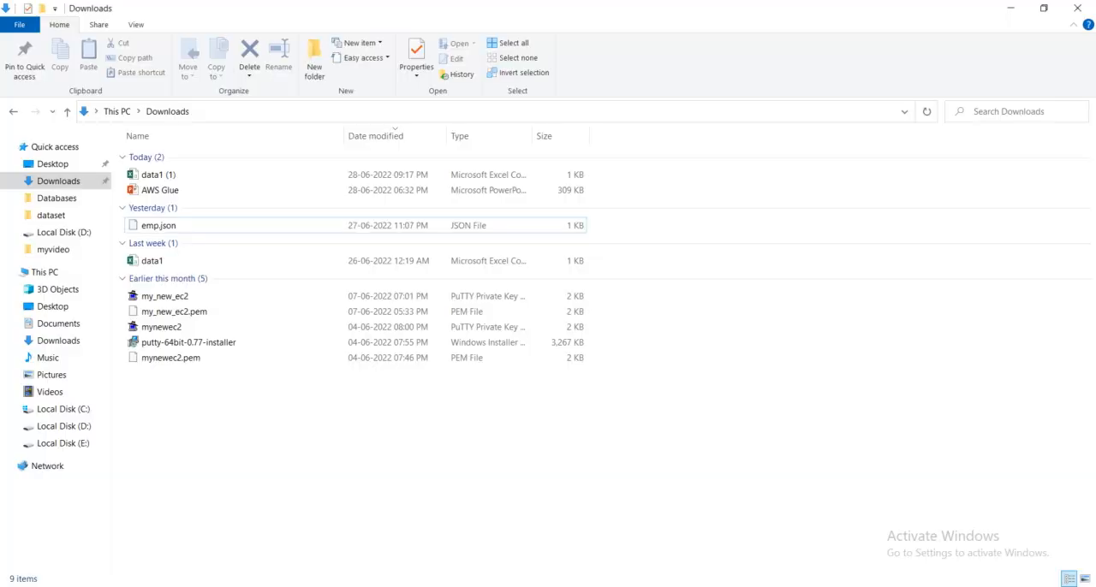
click(184, 177)
key(Delete)
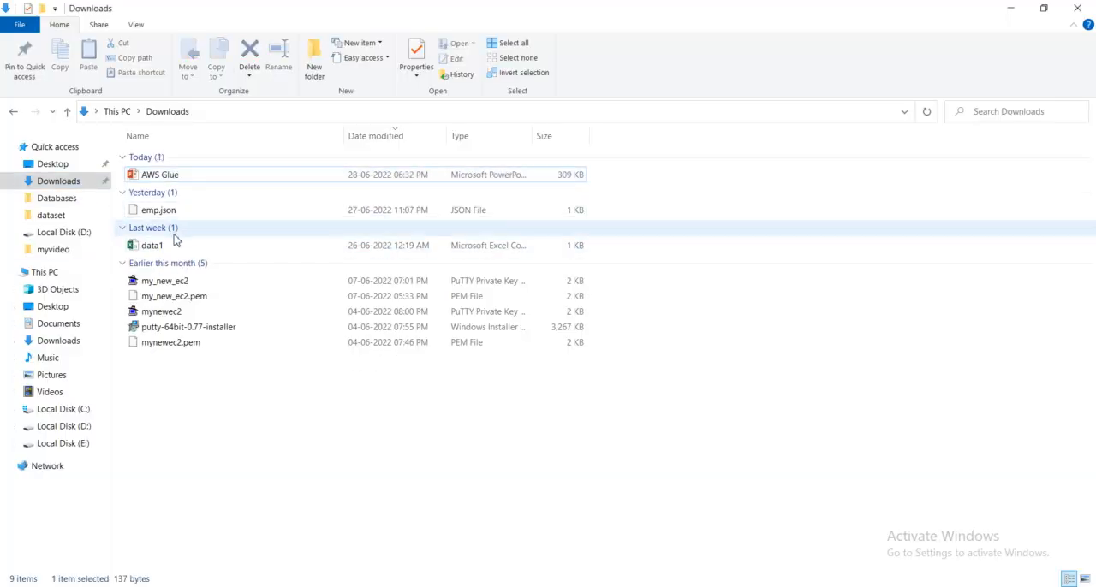
- Open data1 from Downloads in Excel, examine its columns and rows, and close it to return to the S3 console
click(182, 246)
click(181, 246)
click(177, 245)
key(Return)
double_click(209, 250)
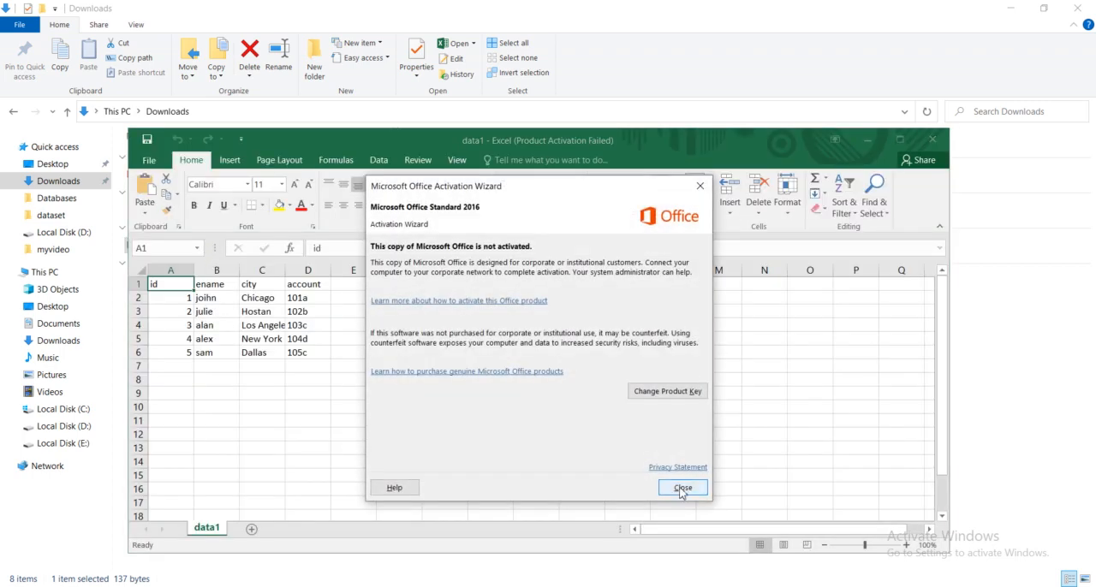
click(683, 488)
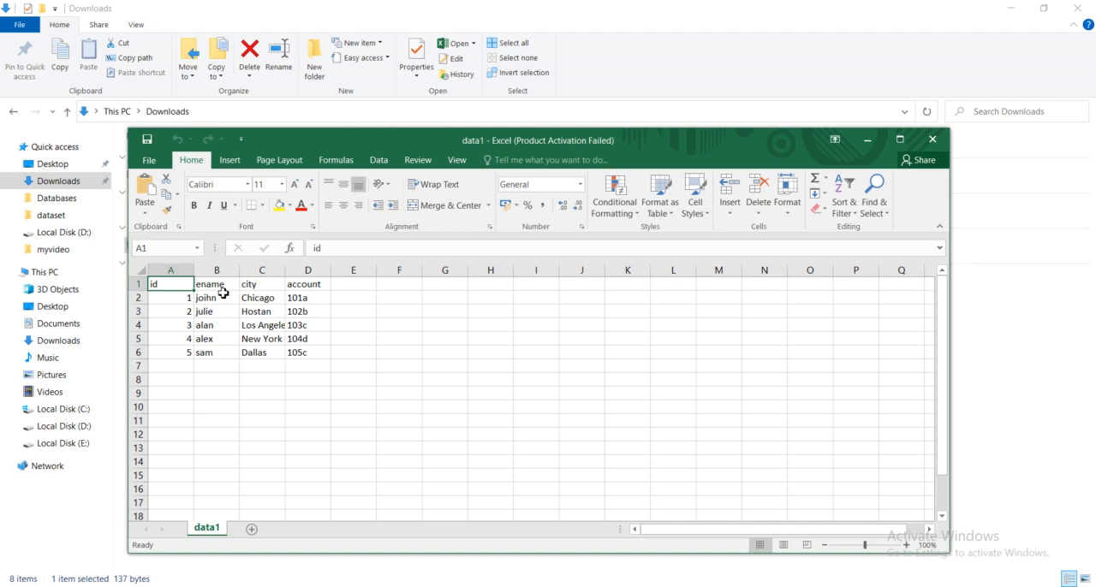
click(931, 142)
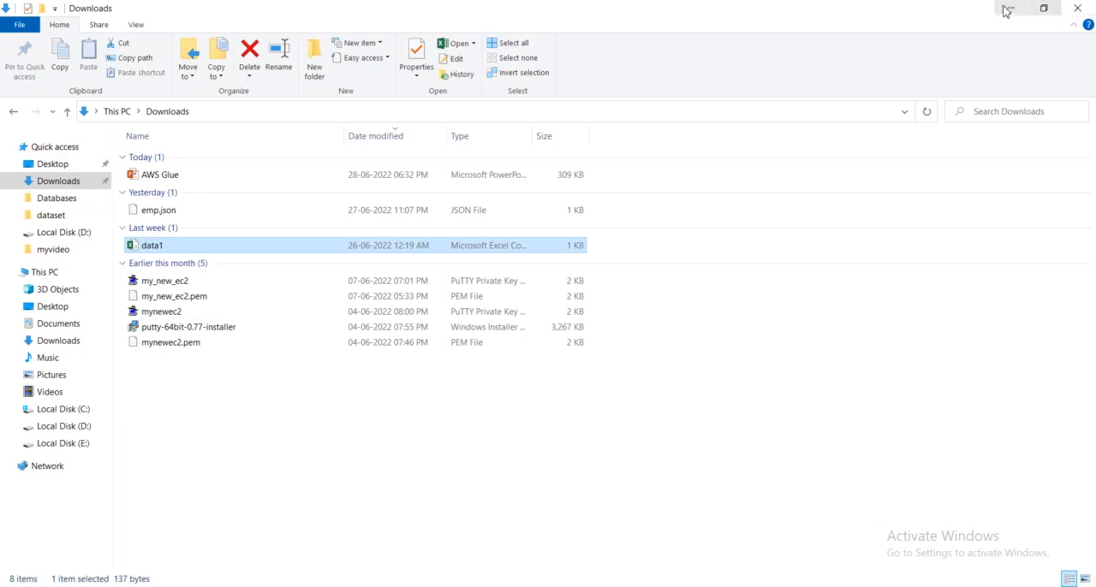
click(1013, 8)
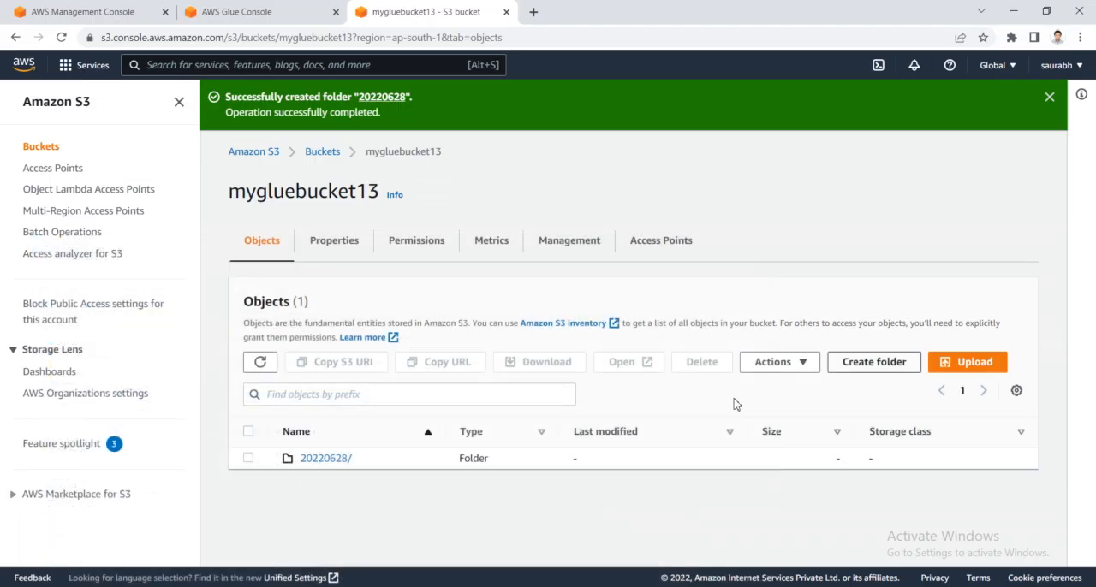
- Upload data1.csv from Downloads into the 20220628 folder of the bucket and open the destination folder
click(326, 459)
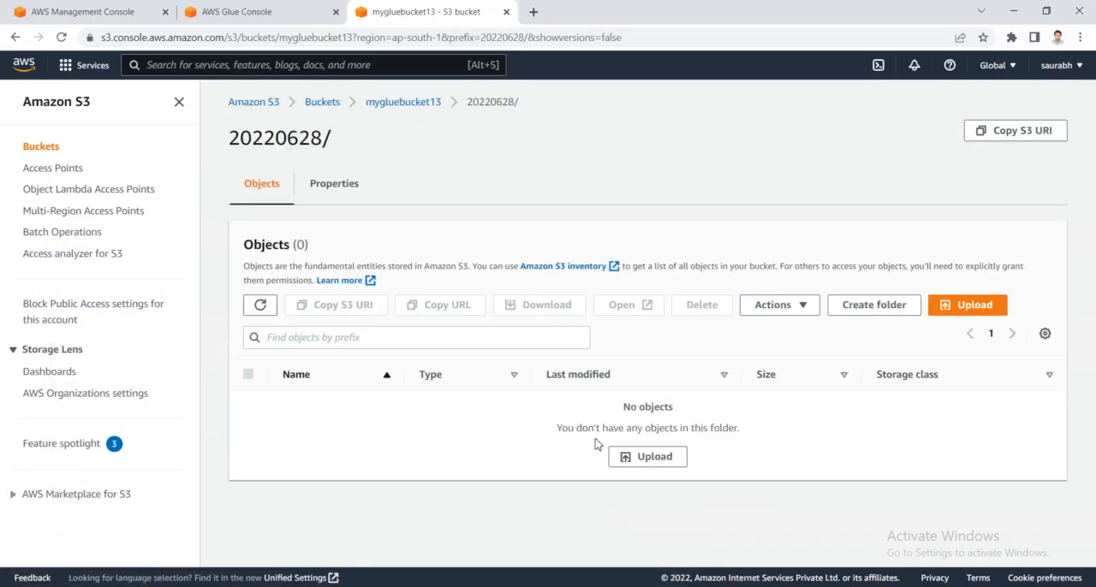
click(648, 462)
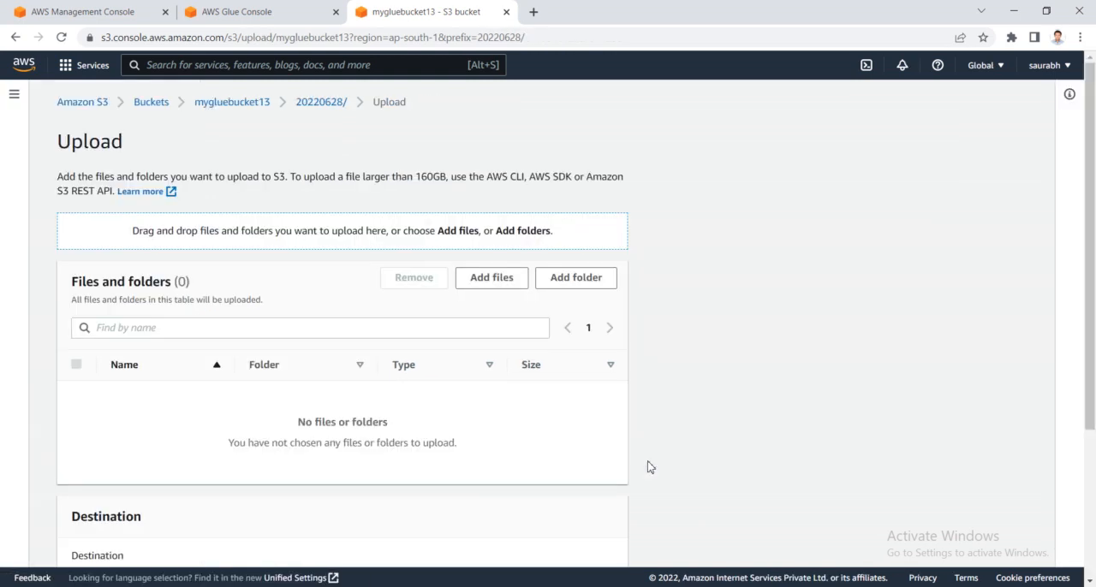
click(485, 286)
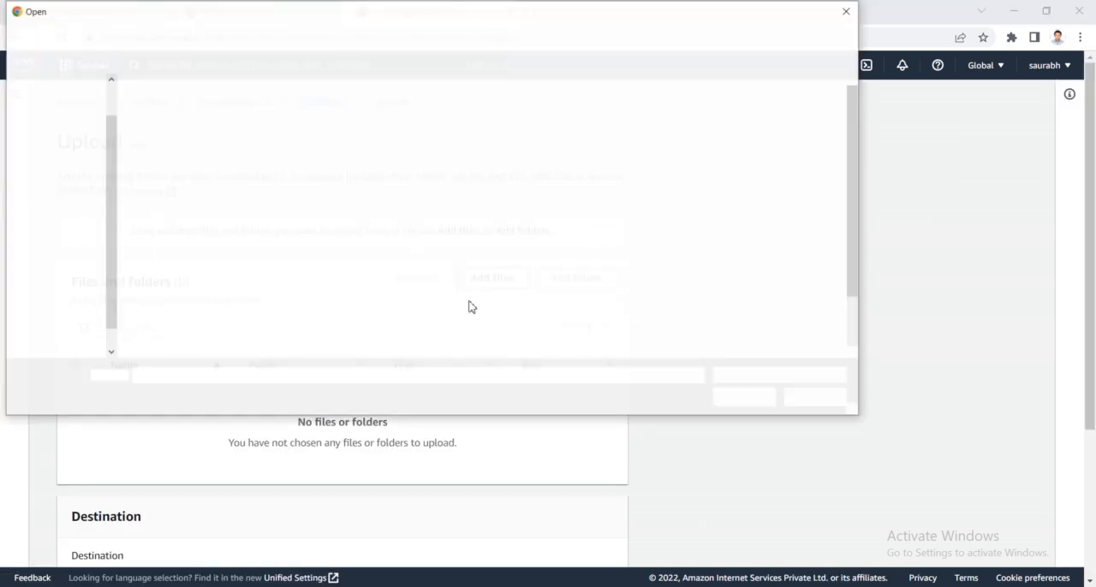
click(50, 98)
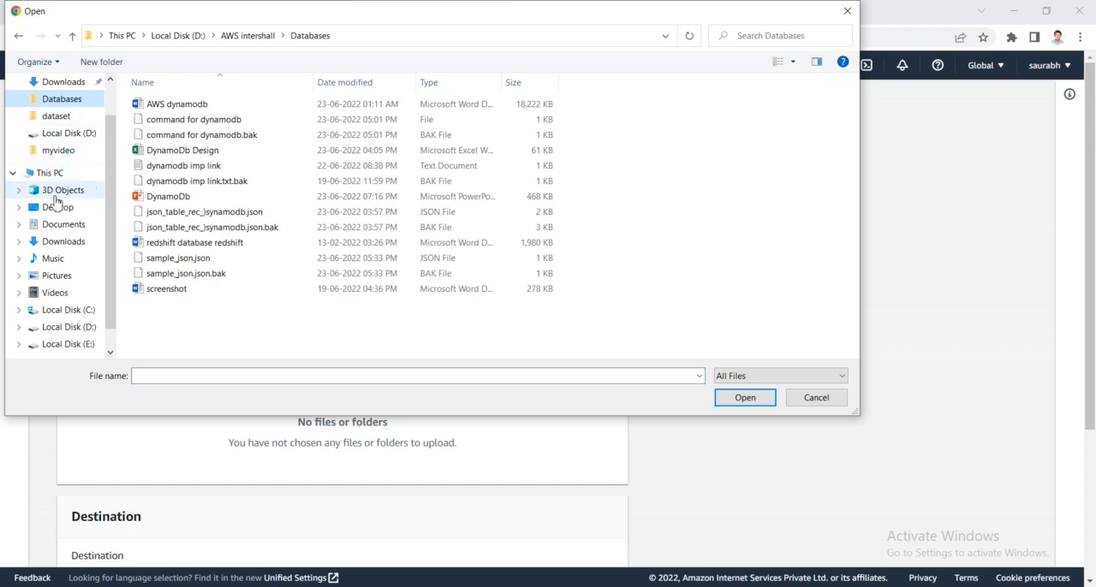
click(63, 225)
click(64, 242)
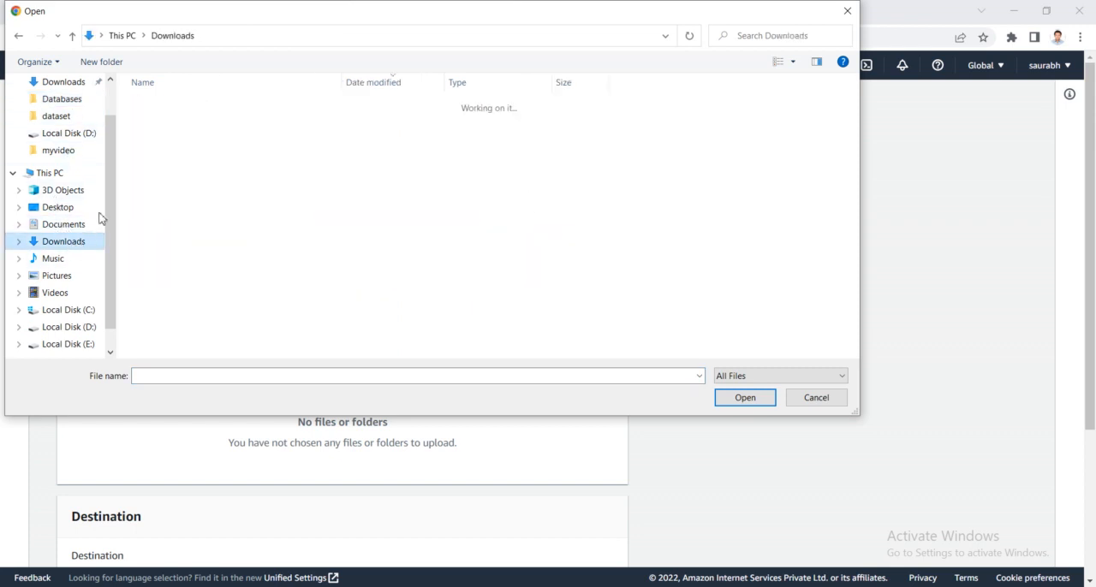
double_click(185, 194)
scroll(372, 377, down, 2)
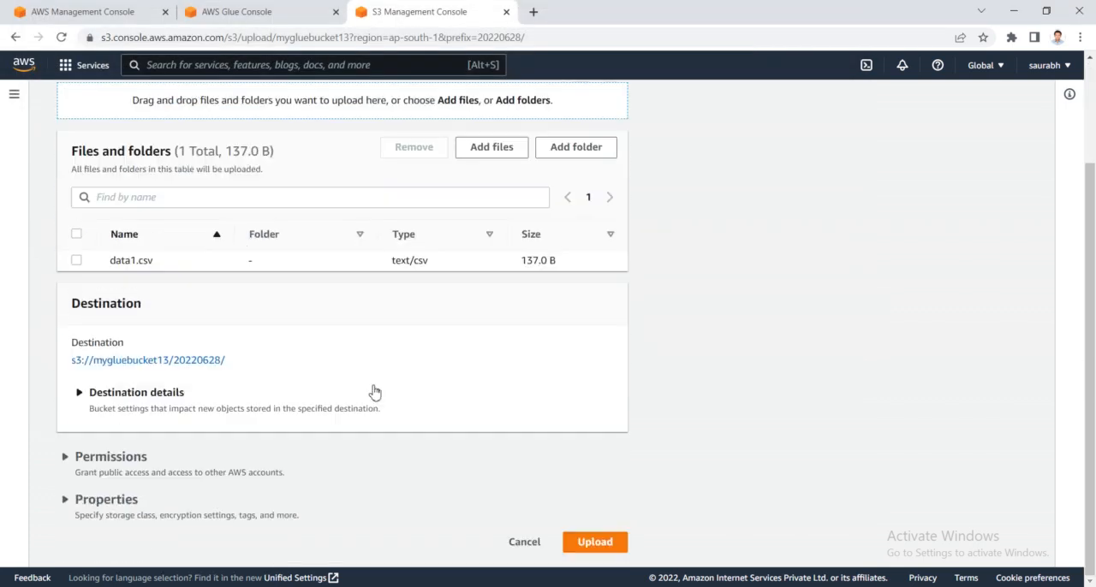
click(594, 541)
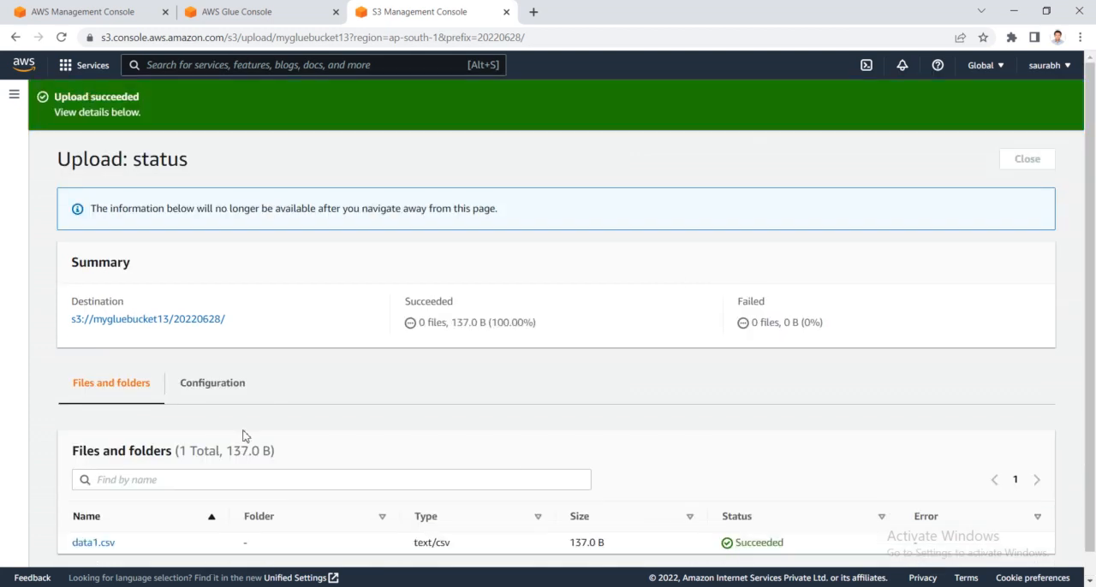
click(183, 323)
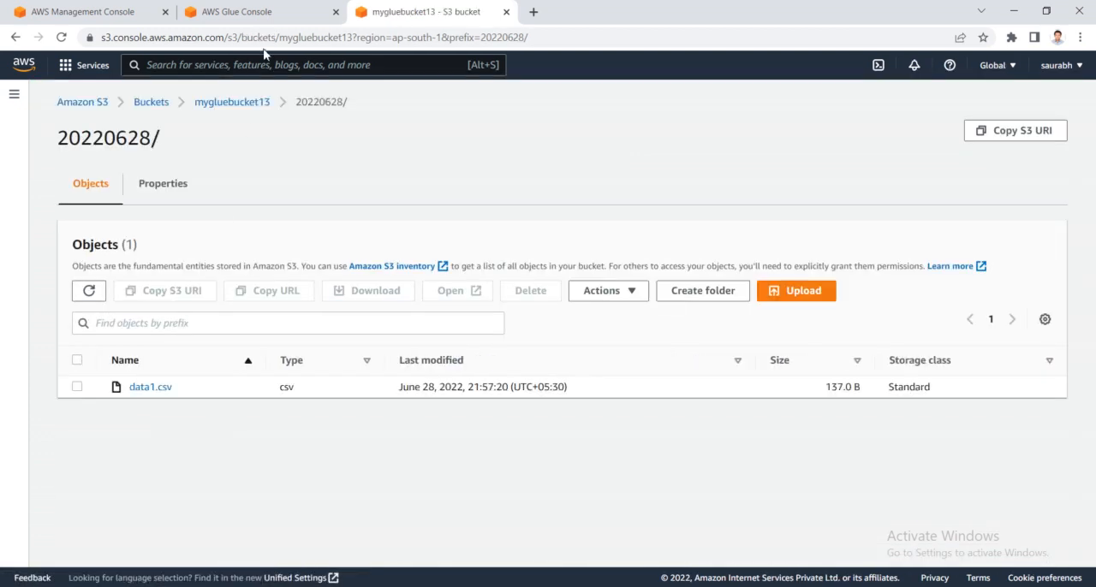
- Switch to the AWS Glue tab and start a new crawler named My_crawler
click(263, 6)
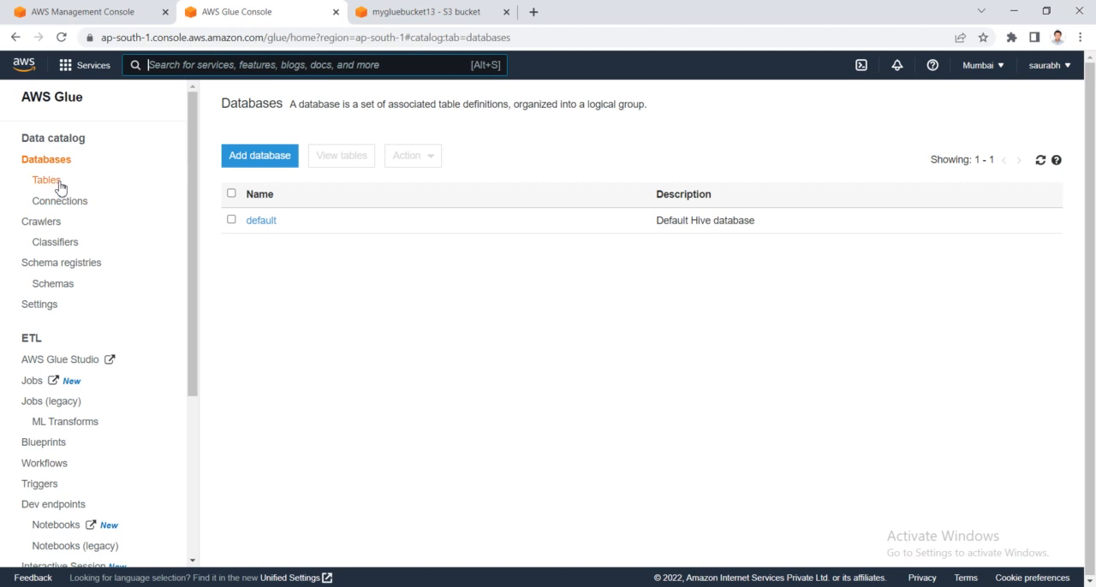
click(54, 224)
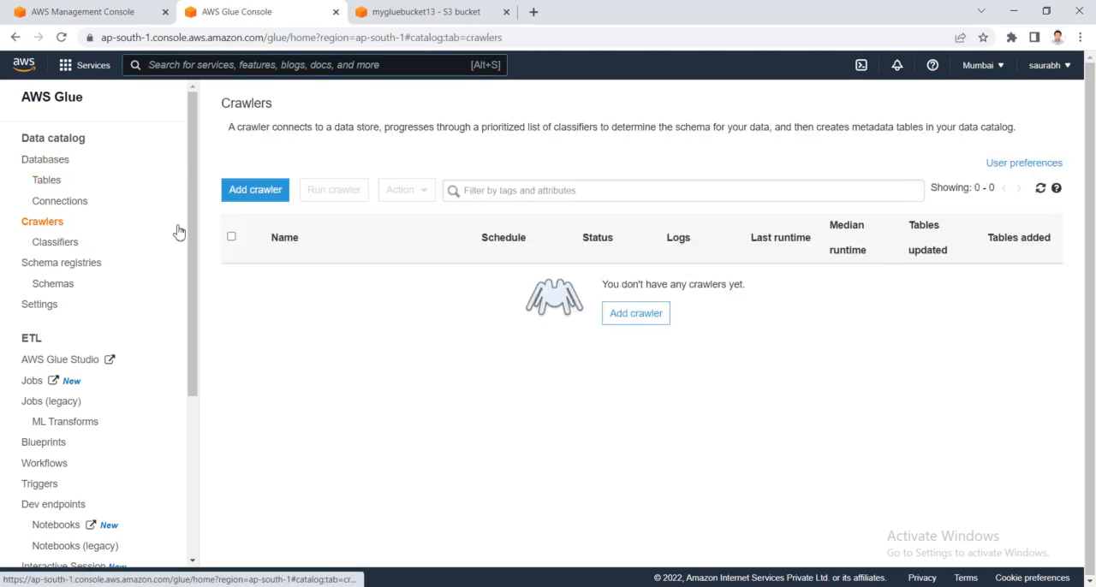
click(256, 193)
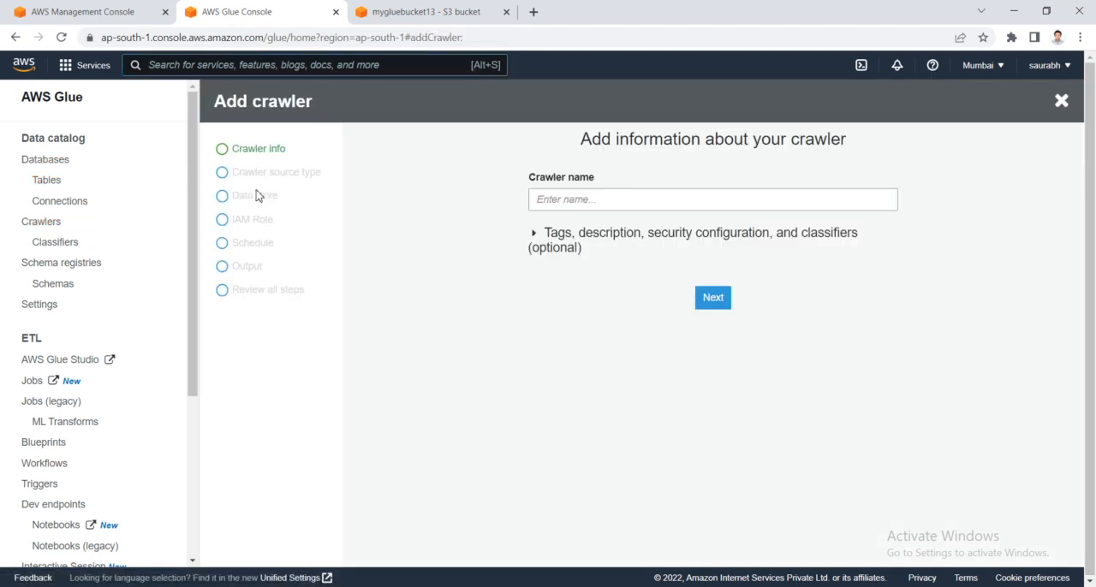
click(619, 200)
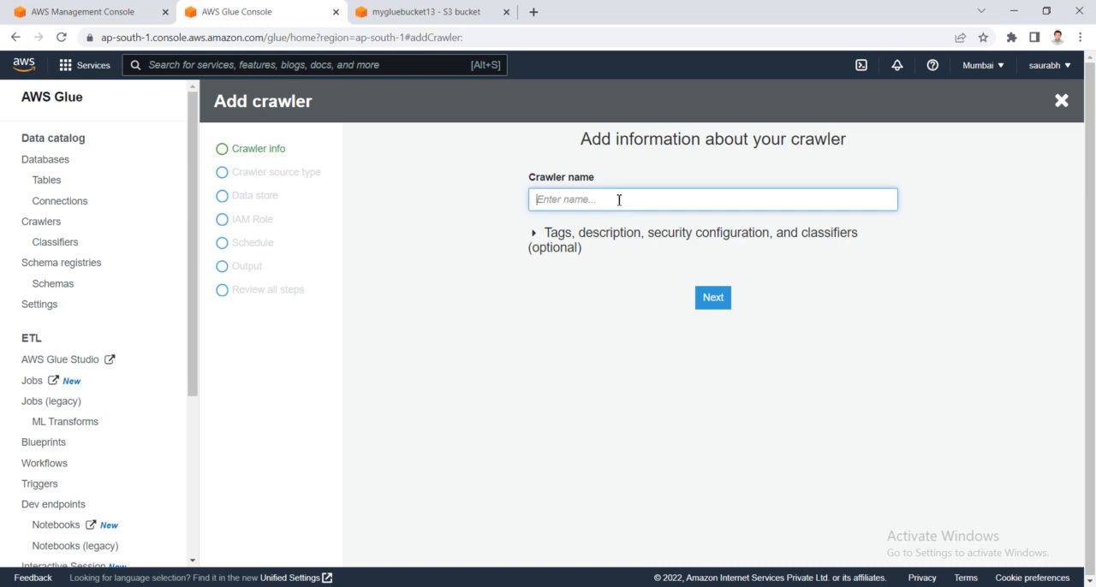
text(My_crawler)
click(713, 298)
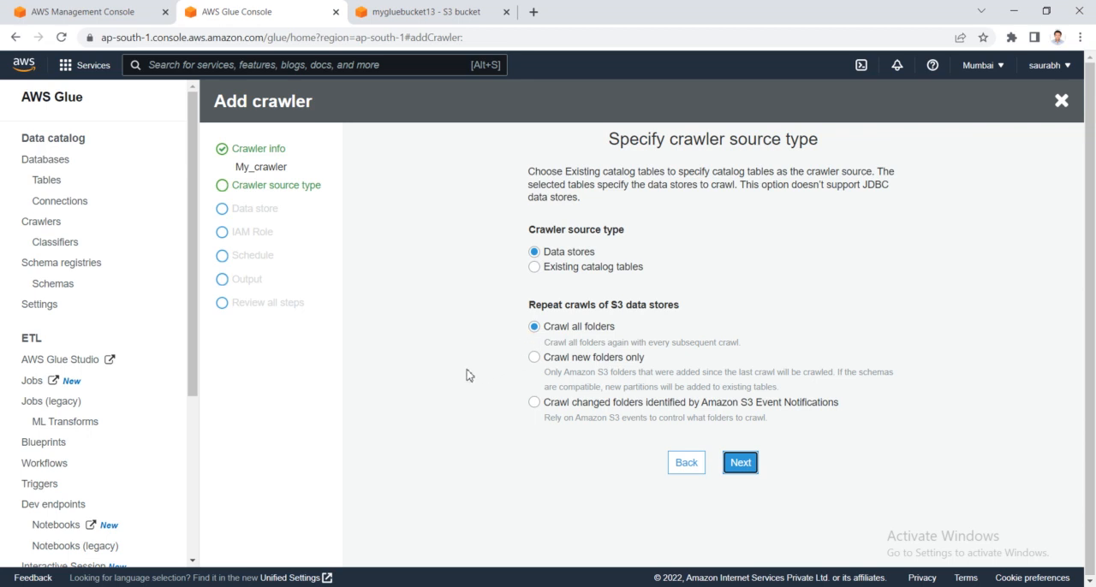
- Set the crawler source type to Data stores with Crawl all folders for repeat crawls, and continue to the data store settings
click(534, 358)
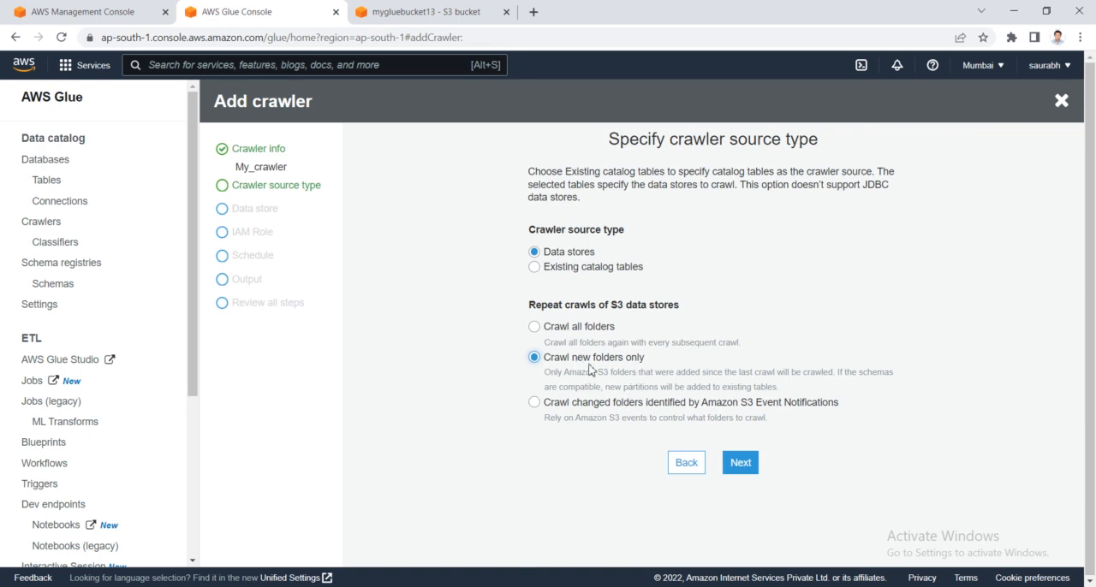
click(538, 328)
click(737, 464)
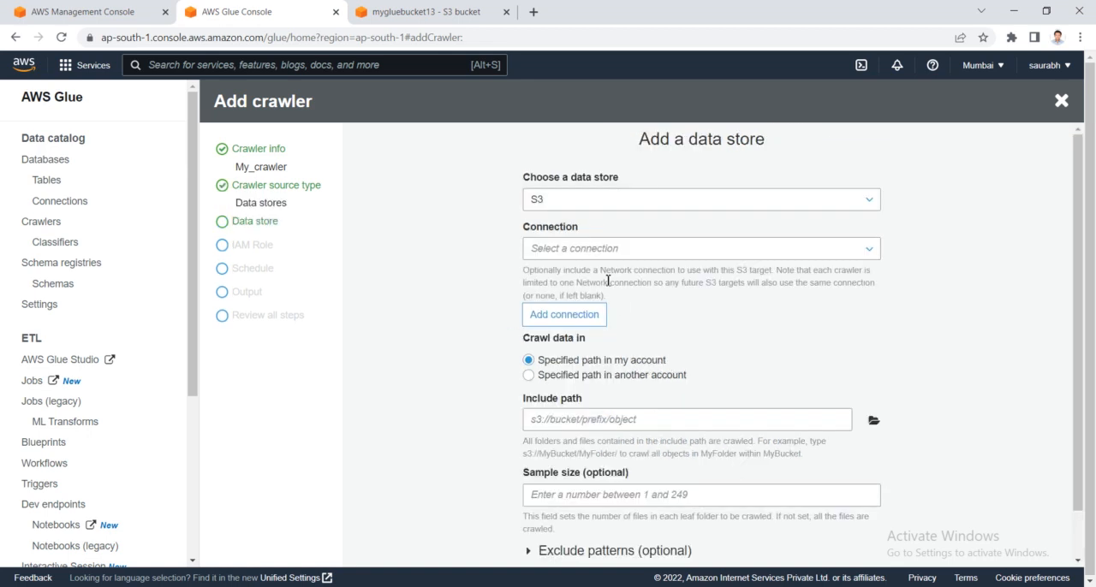
- Review the network connection settings offered for the S3 data store and close them without adding a connection
scroll(665, 313, down, 1)
scroll(660, 309, up, 1)
click(566, 316)
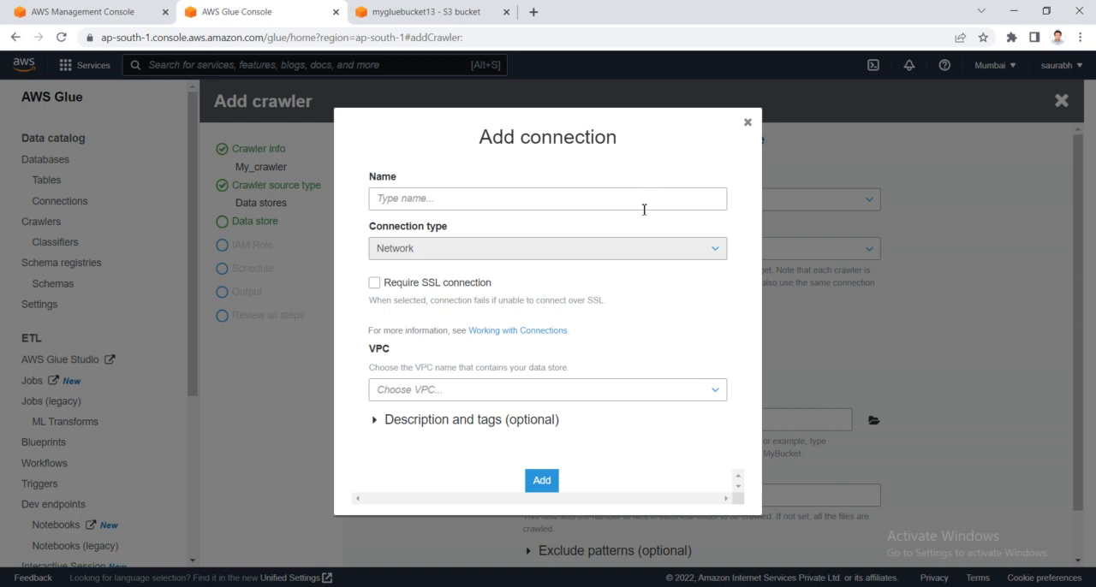
click(746, 123)
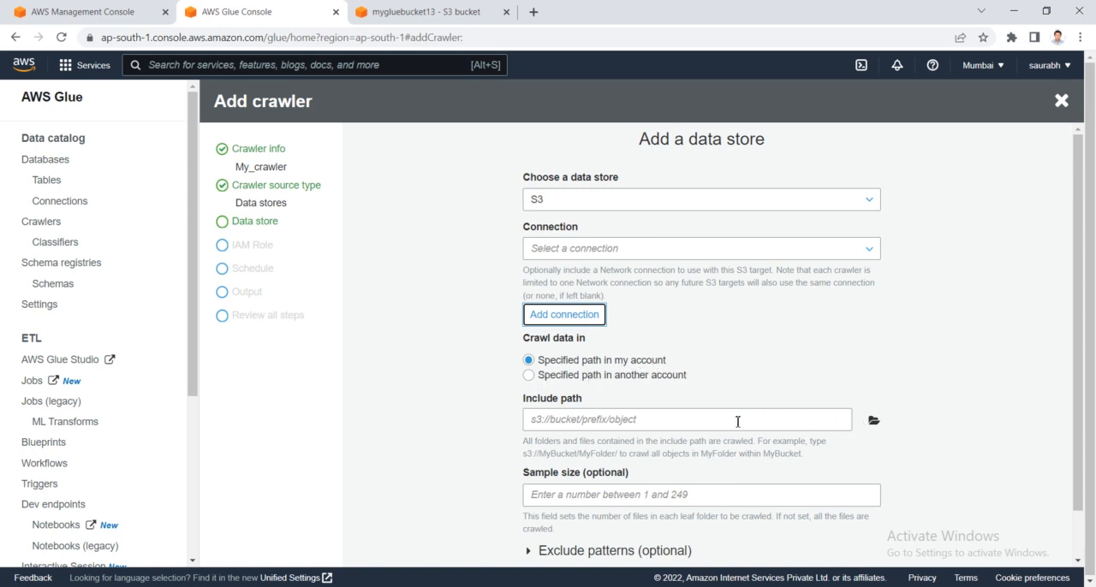
- Set the S3 data store's include path to the mygluebucket13 bucket by browsing the available S3 paths
click(873, 423)
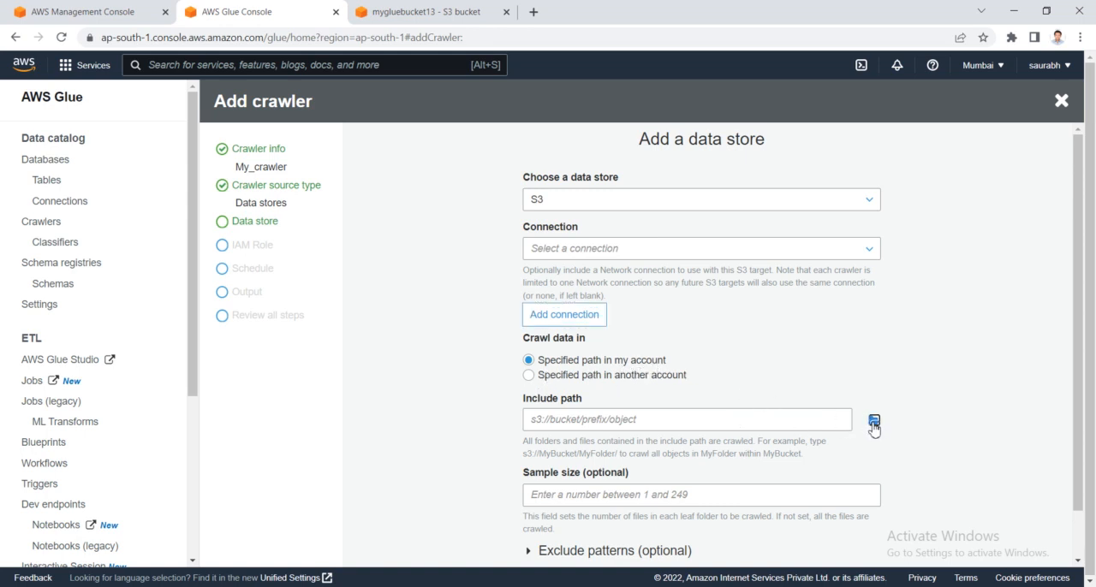
scroll(522, 328, down, 2)
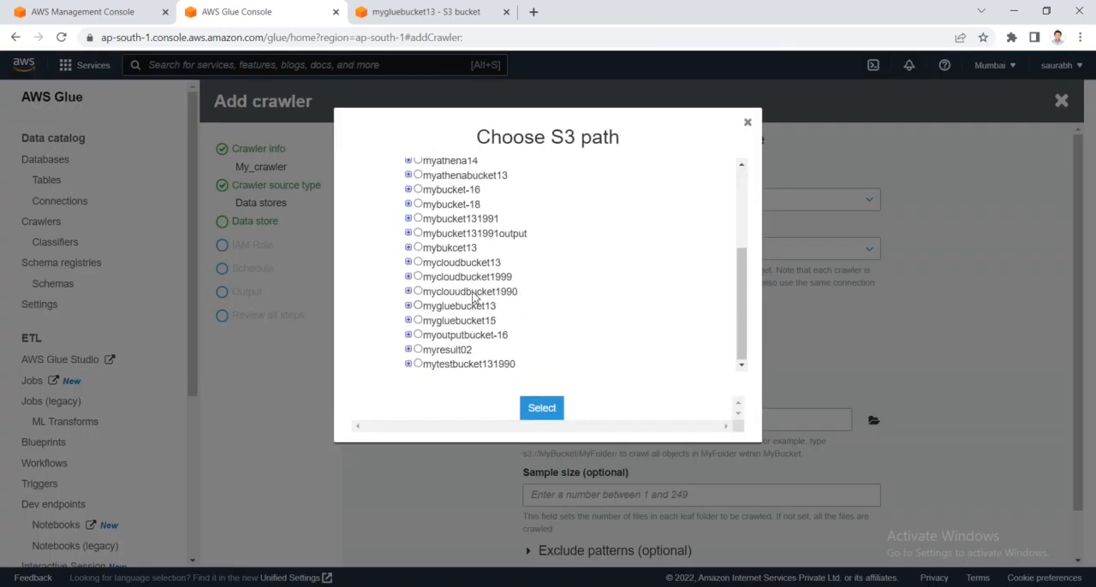
click(411, 306)
drag(507, 327, 429, 324)
click(504, 329)
click(542, 407)
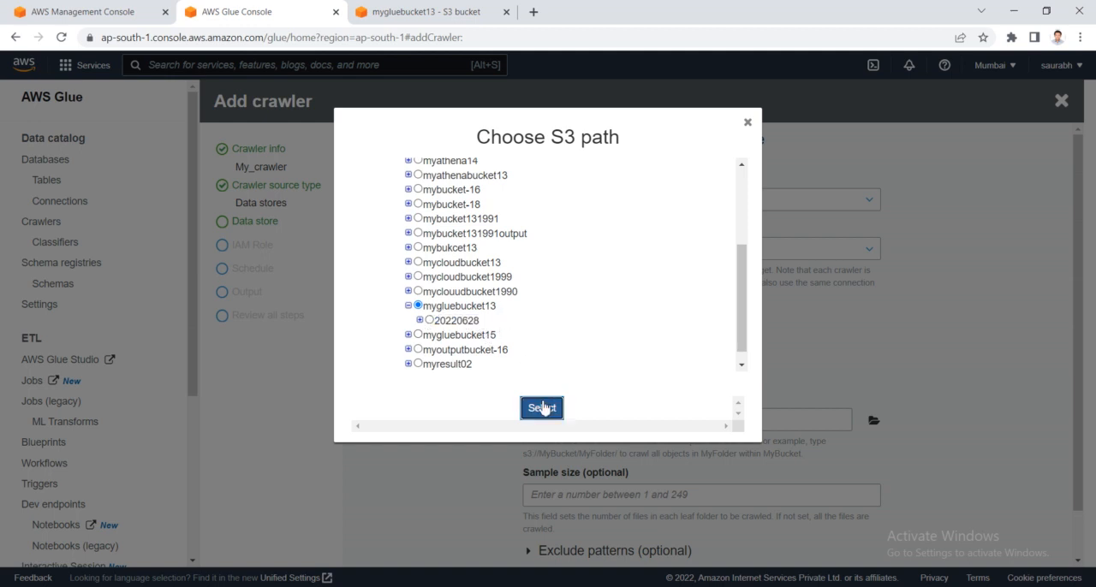
- Try out entries in the optional exclude patterns of the data store and clear them again
scroll(695, 379, down, 1)
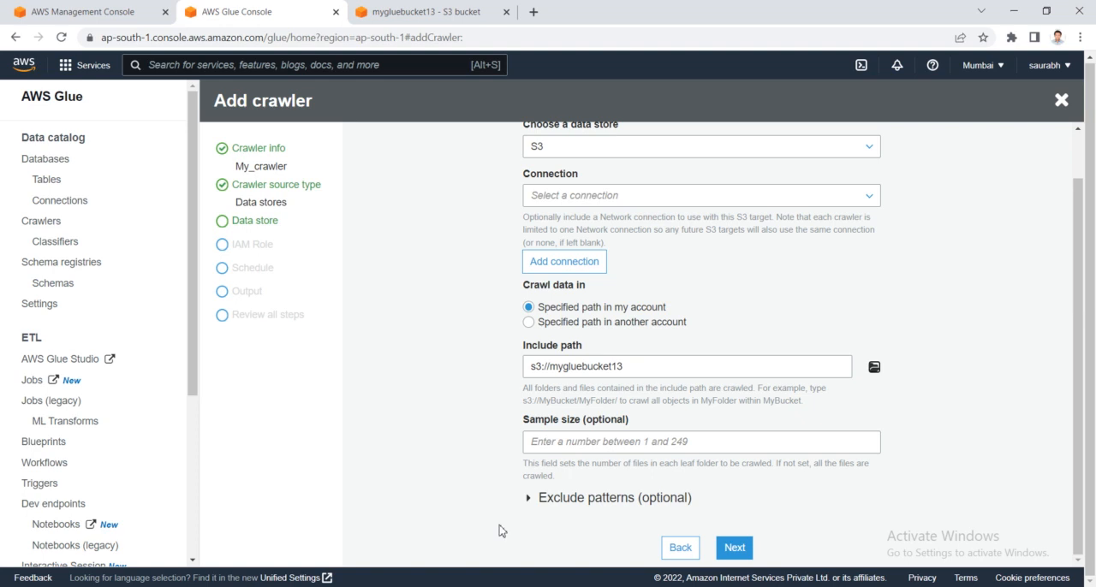
click(529, 499)
scroll(544, 505, down, 2)
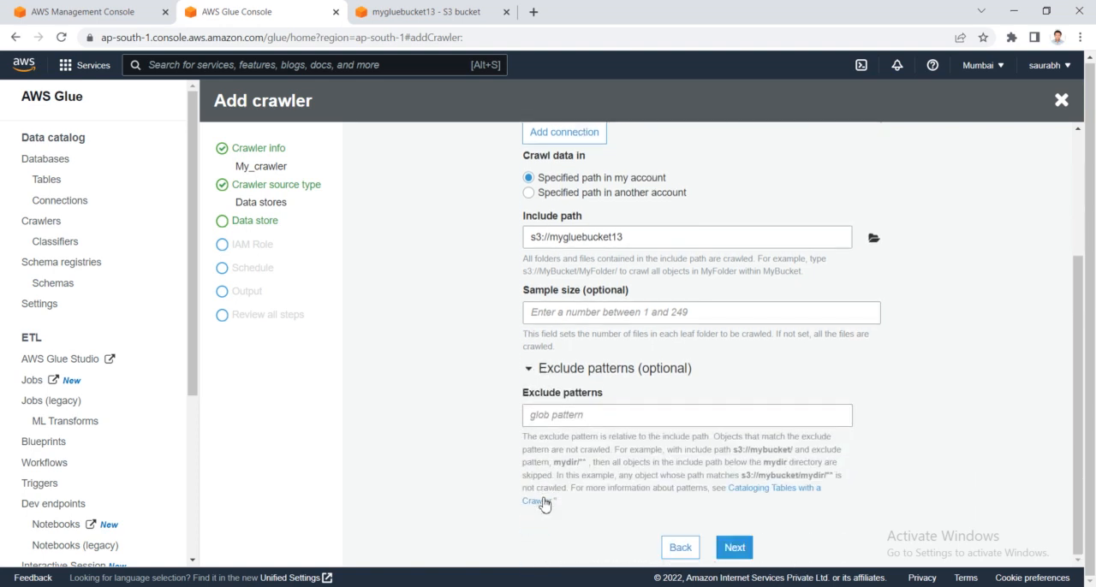
click(589, 419)
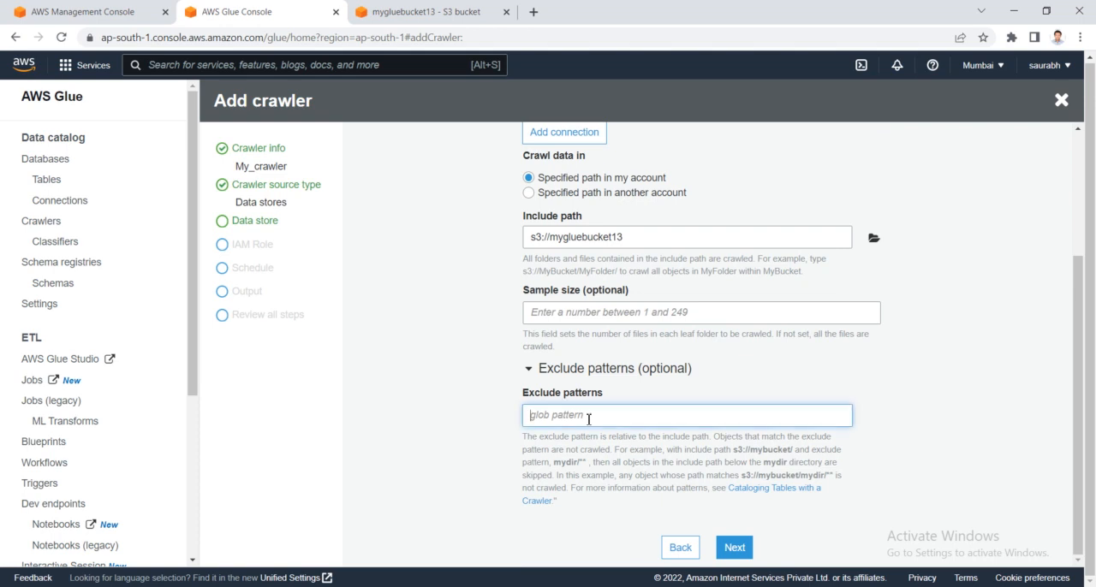
text(*)
key(BackSpace)
key(BackSpace)
key(BackSpace)
text(my)
key(BackSpace)
key(BackSpace)
key(BackSpace)
key(BackSpace)
- Continue from the first data store, choose Yes for adding another one, and look over its blank S3 form
click(732, 549)
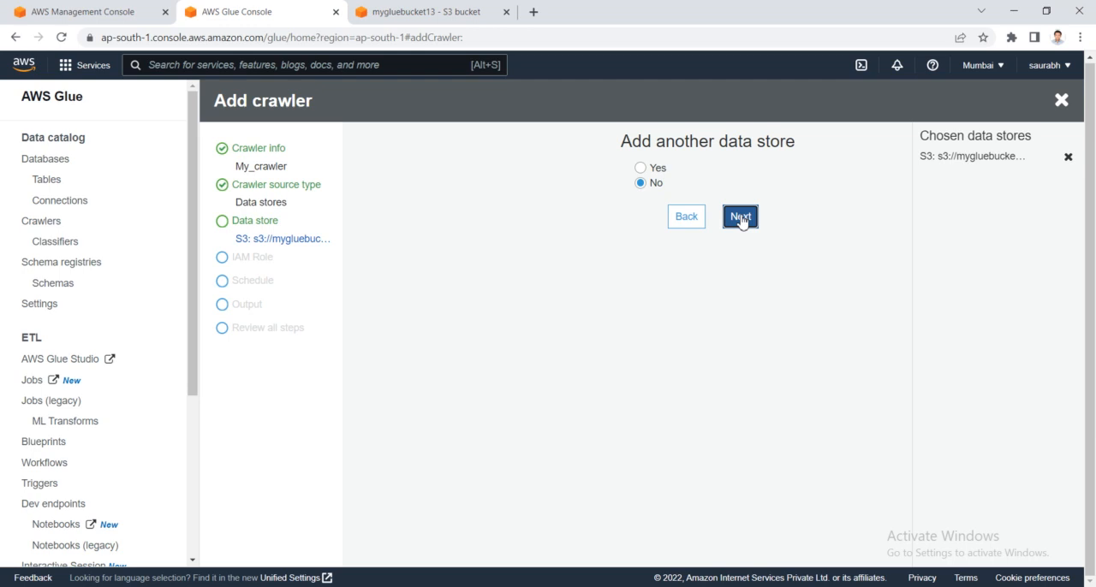
click(640, 169)
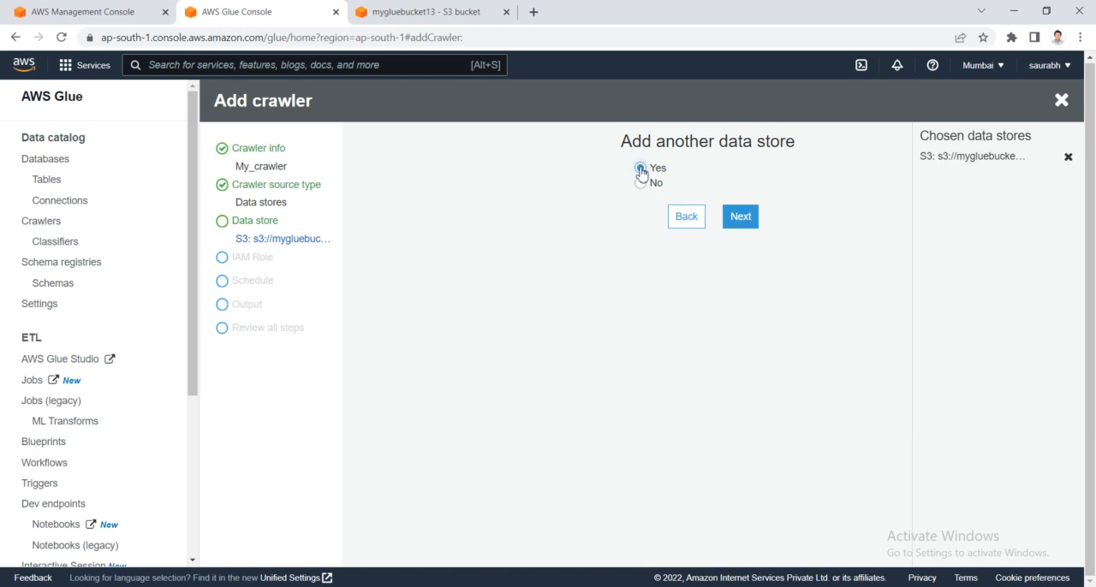
click(741, 224)
scroll(670, 383, down, 2)
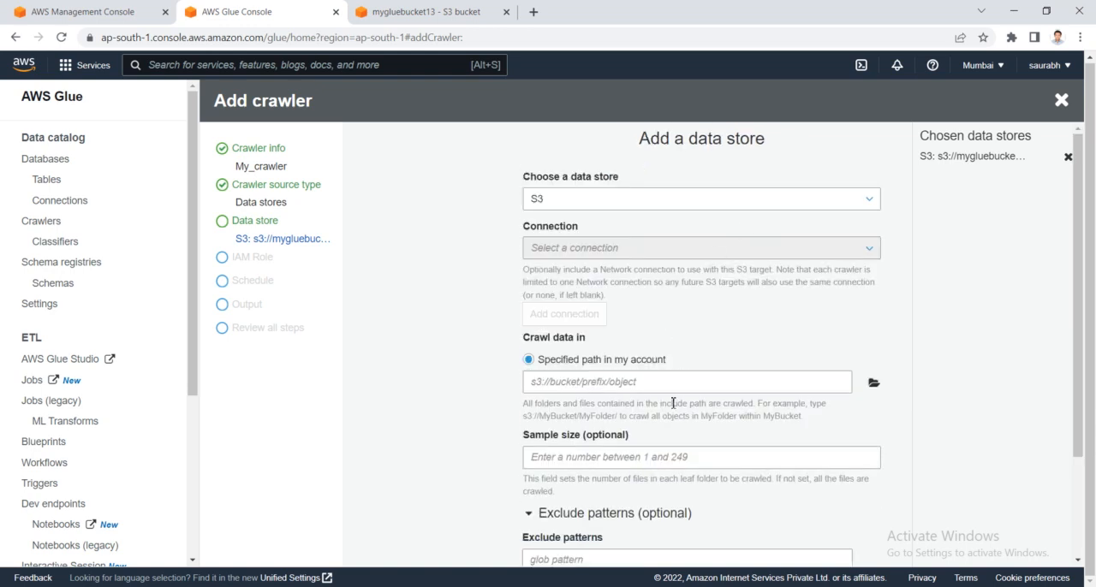
scroll(673, 407, up, 2)
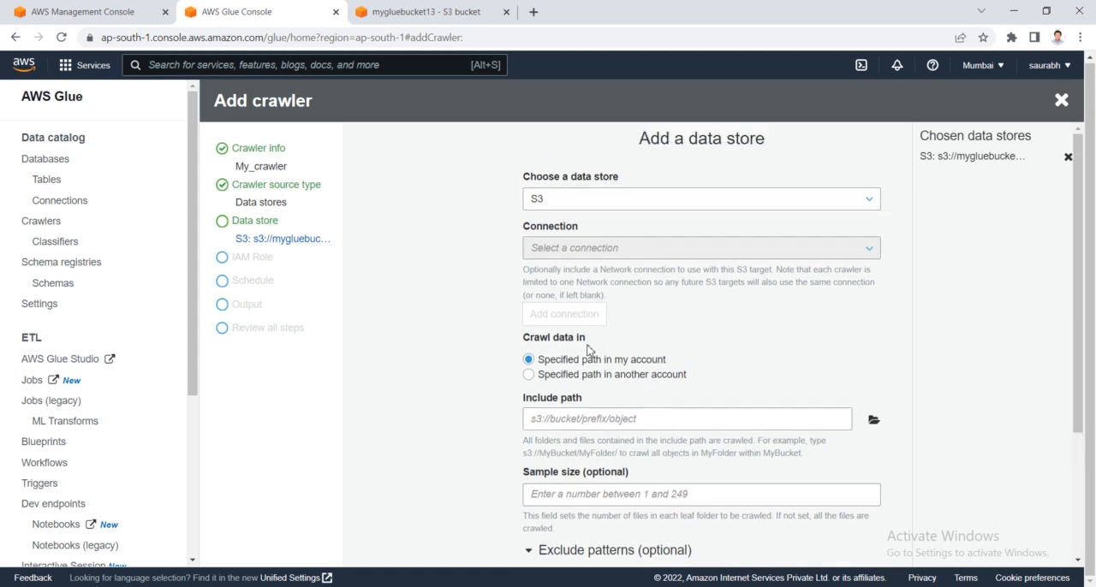
scroll(599, 358, down, 1)
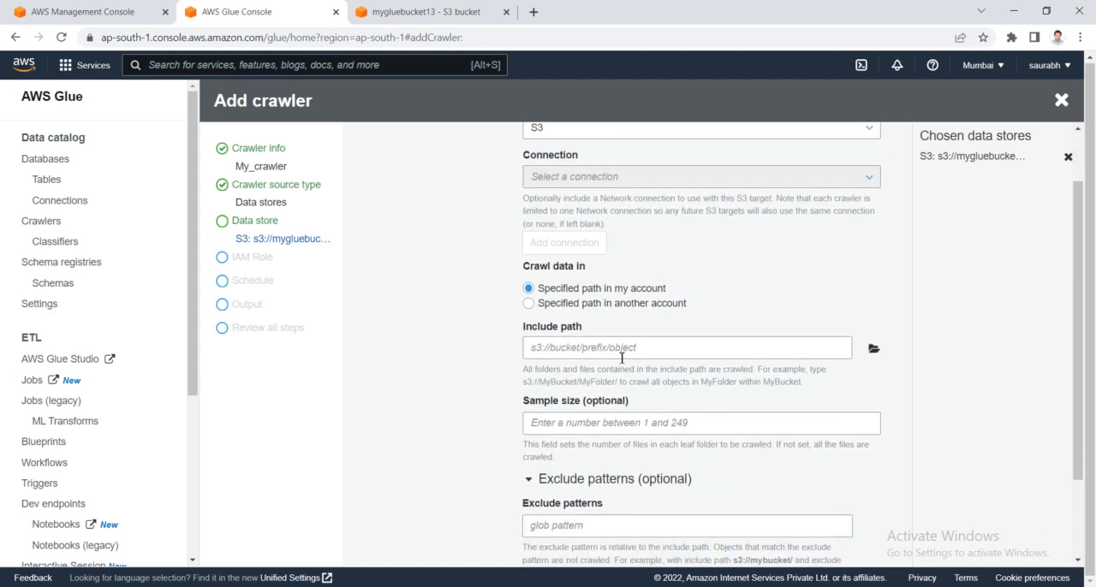
scroll(624, 368, down, 2)
scroll(632, 358, up, 2)
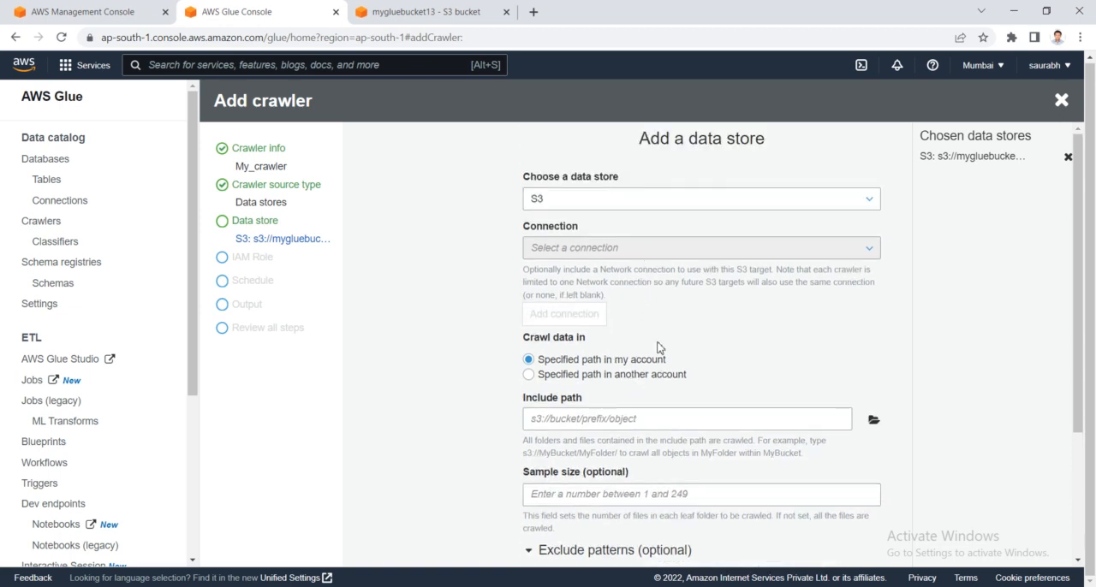
scroll(655, 364, down, 2)
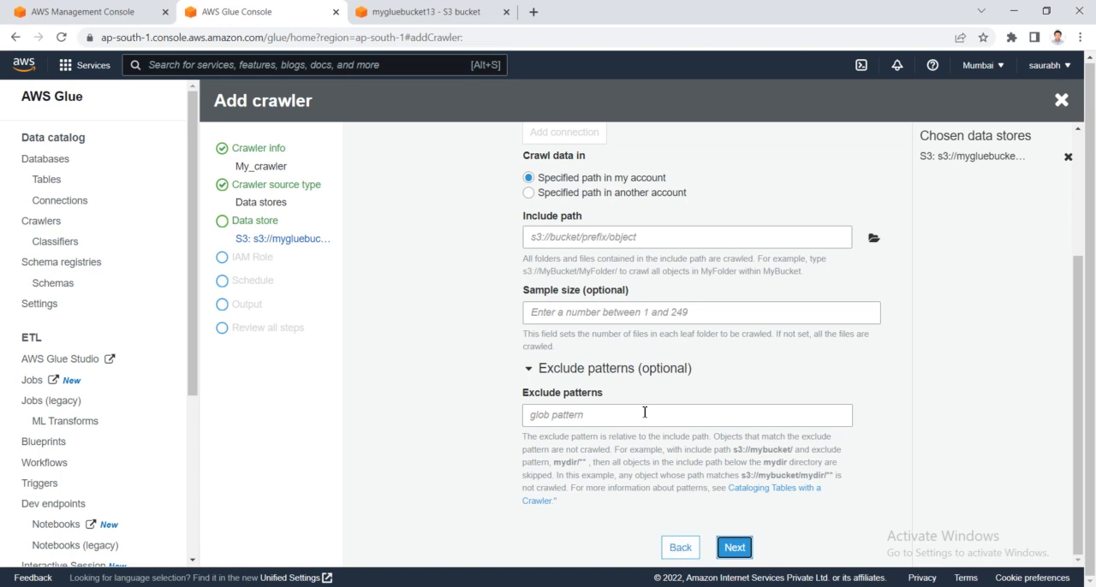
scroll(644, 414, up, 2)
scroll(644, 417, down, 2)
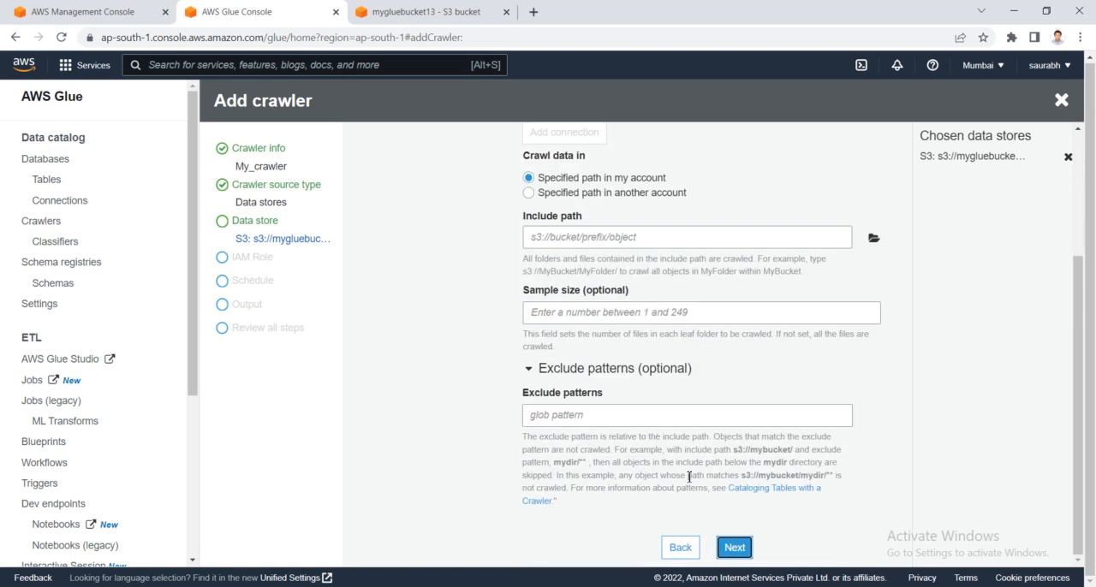
- Go back through the data store forms to the crawler source type page and return to the blank second data store
click(680, 548)
scroll(502, 274, up, 2)
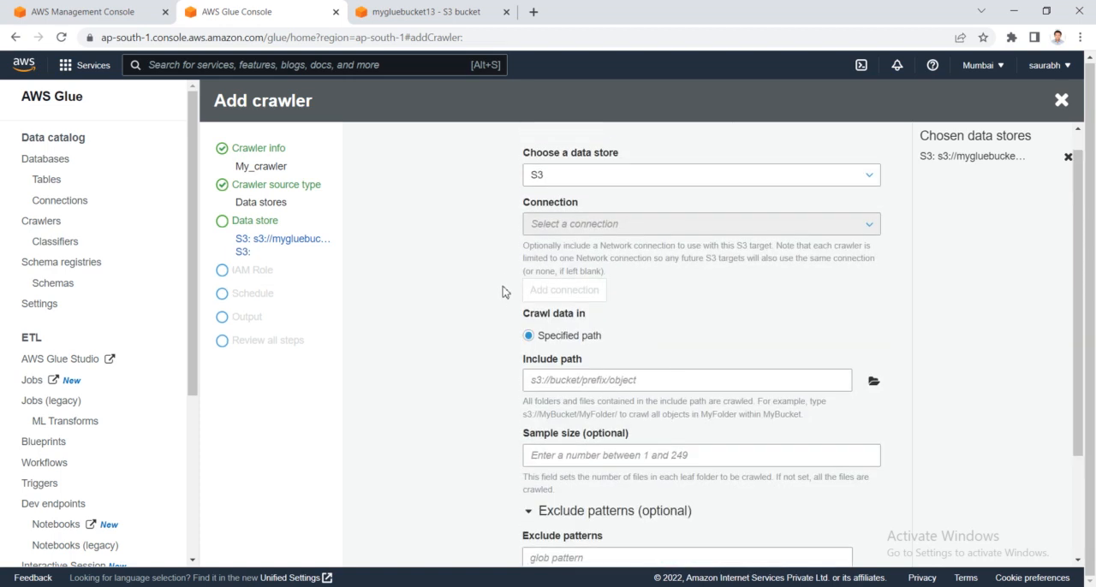
scroll(503, 292, down, 2)
click(684, 553)
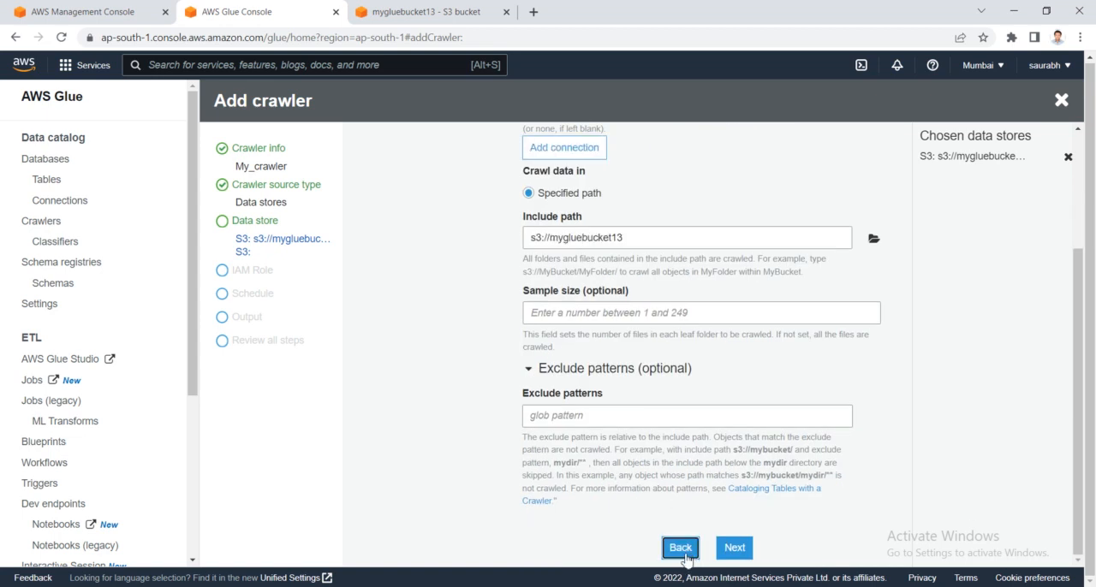
scroll(508, 326, up, 3)
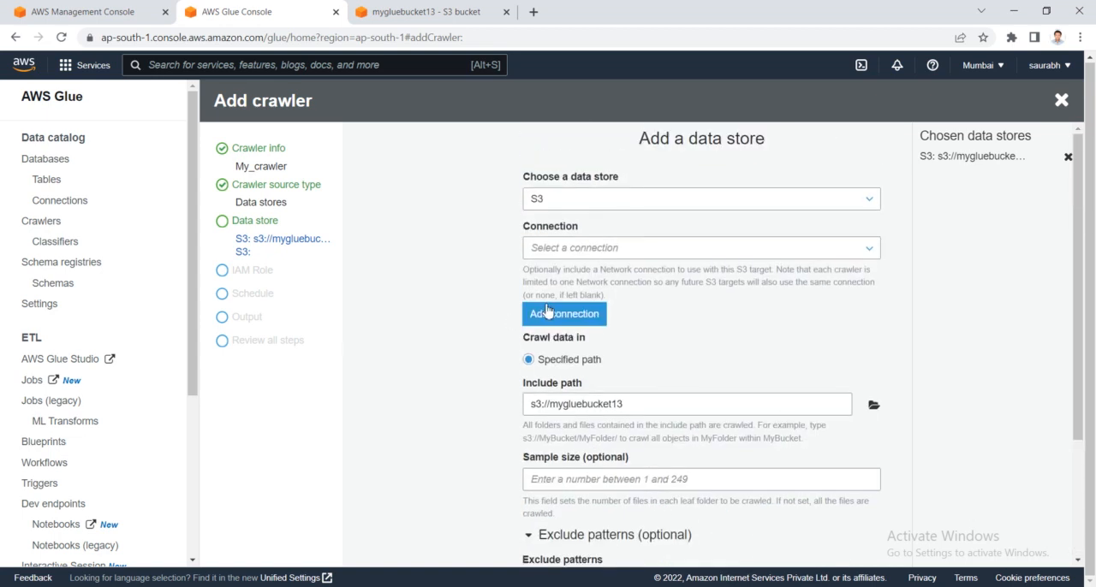
scroll(692, 409, down, 3)
click(735, 549)
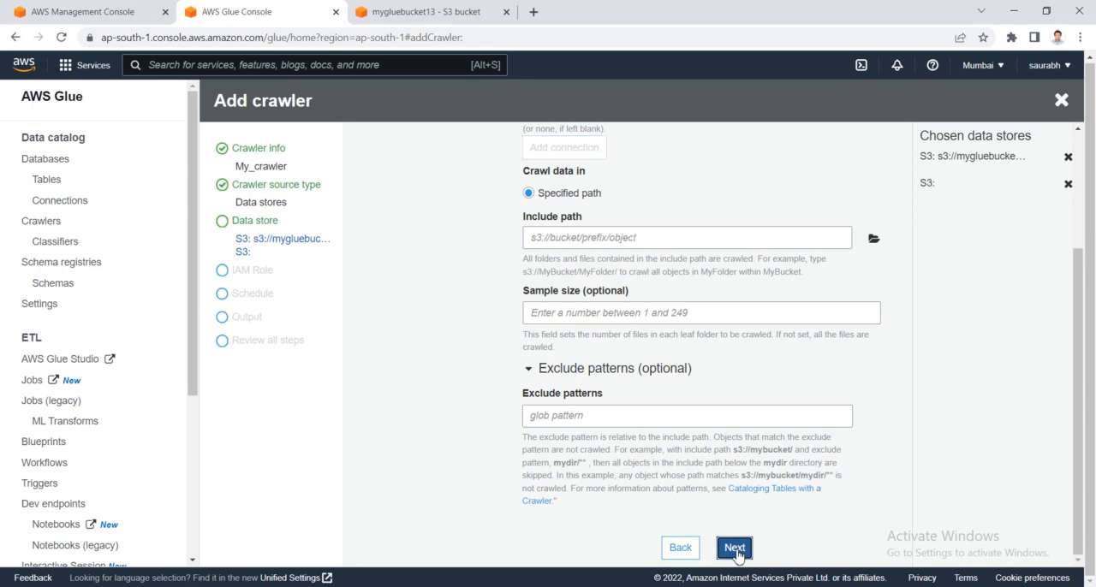
scroll(618, 389, up, 3)
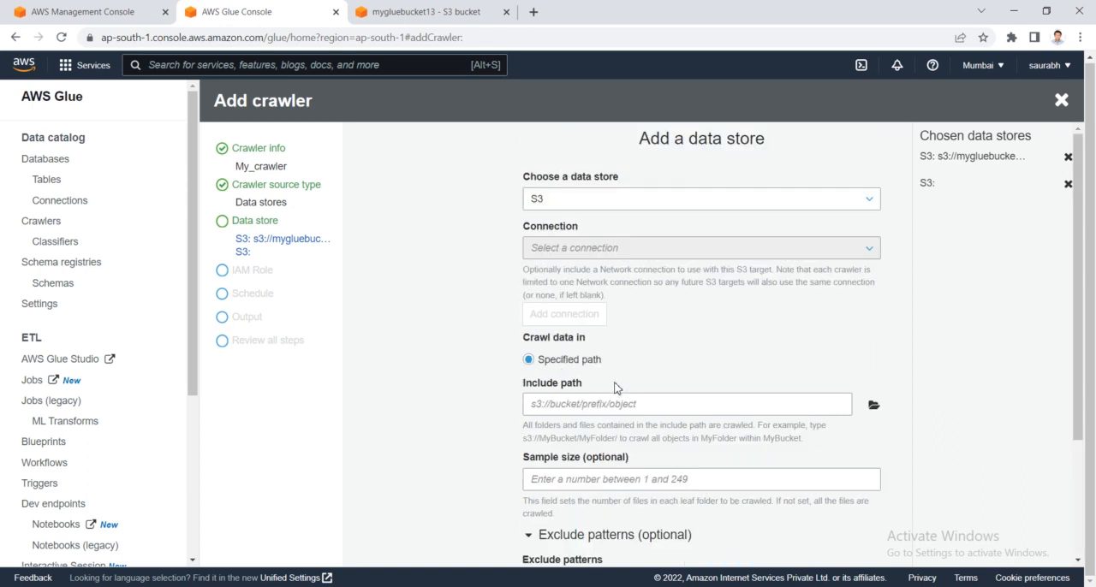
scroll(570, 346, down, 3)
click(680, 548)
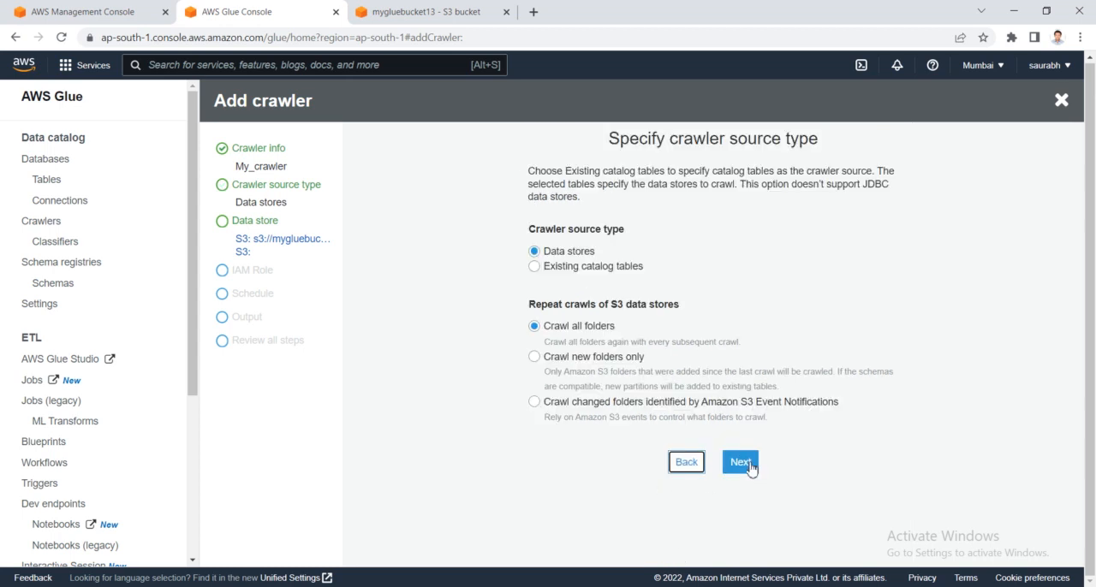
click(749, 463)
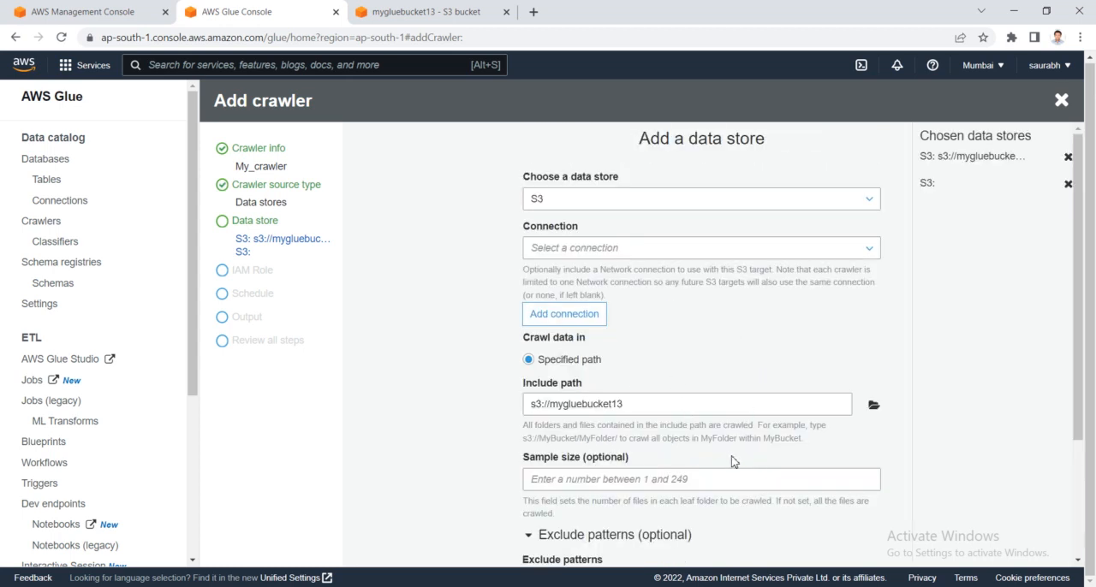
scroll(732, 462, down, 3)
click(745, 550)
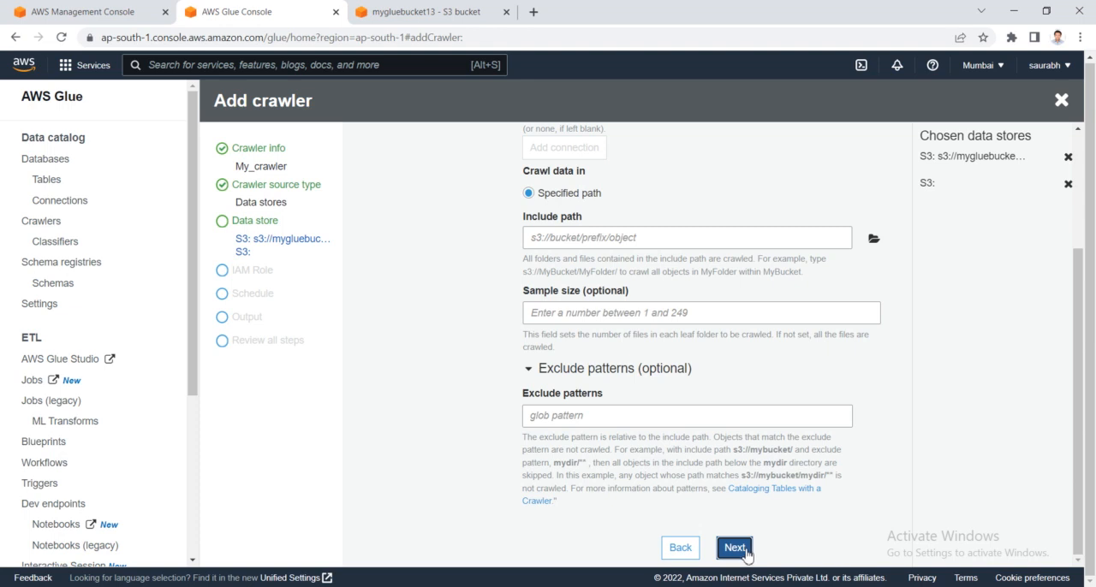
scroll(683, 398, up, 2)
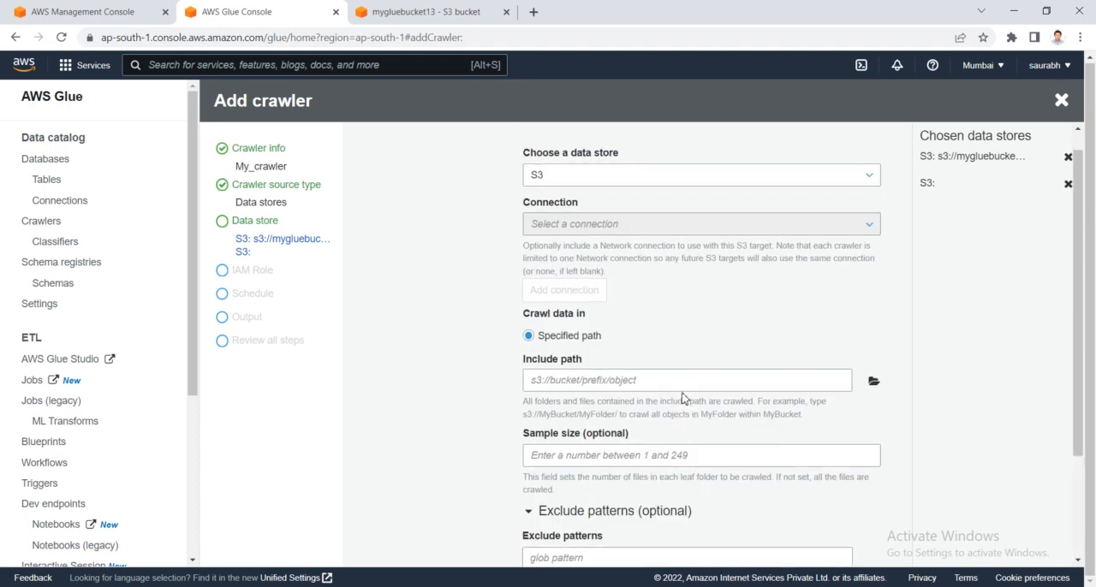
scroll(682, 399, down, 2)
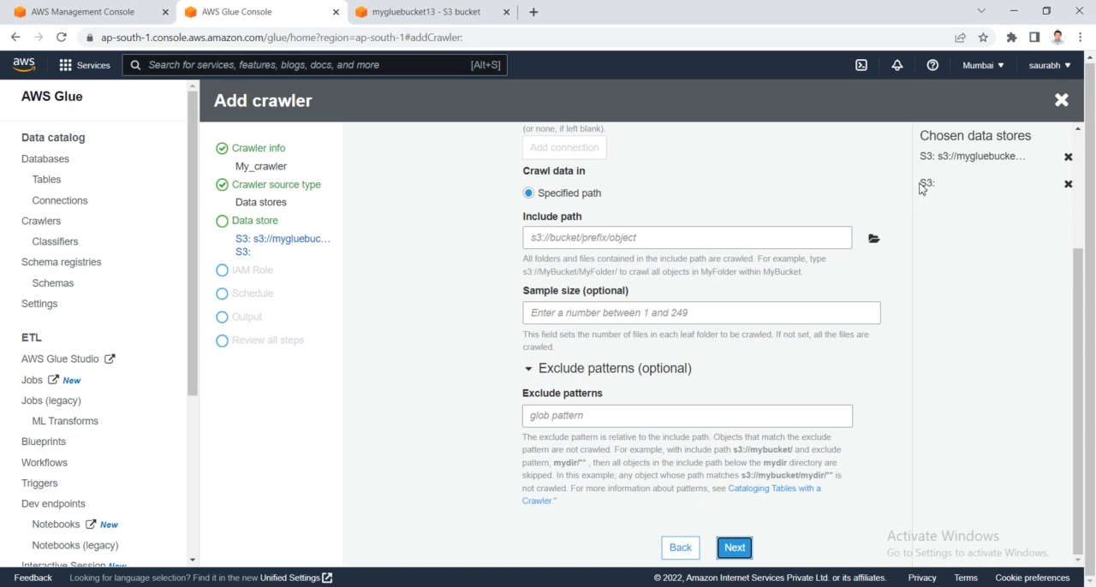
- Remove the empty second S3 data store and continue to the IAM role settings with No for another data store
drag(919, 183, 922, 182)
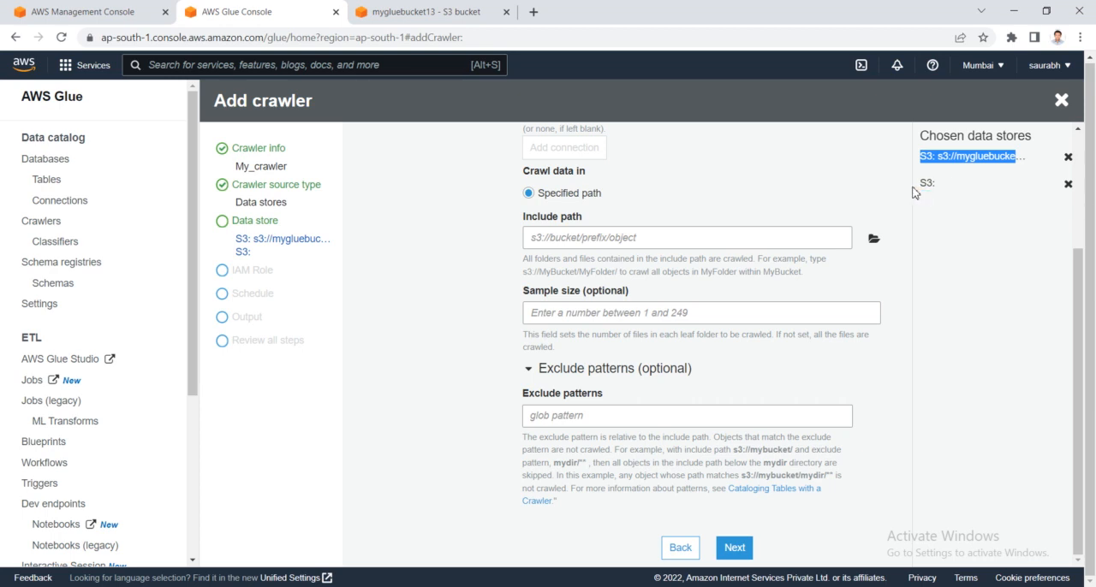
click(1070, 185)
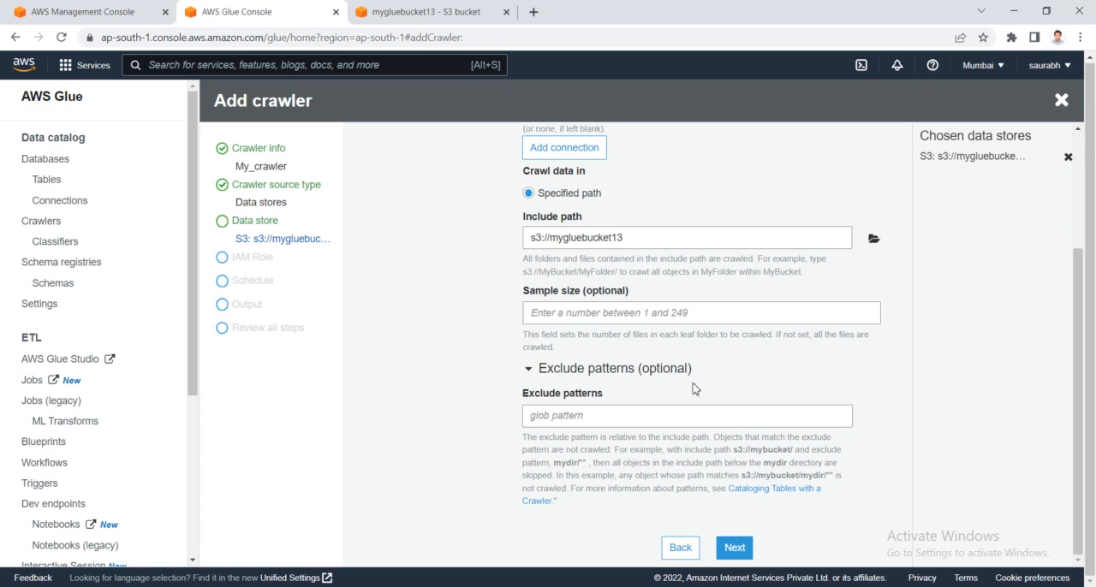
click(737, 552)
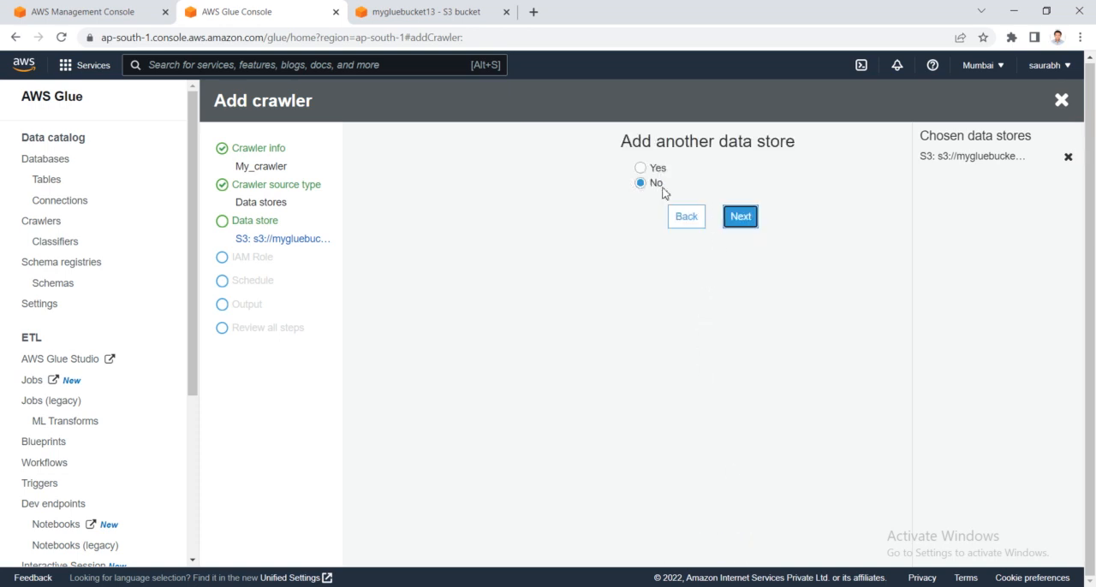
click(746, 222)
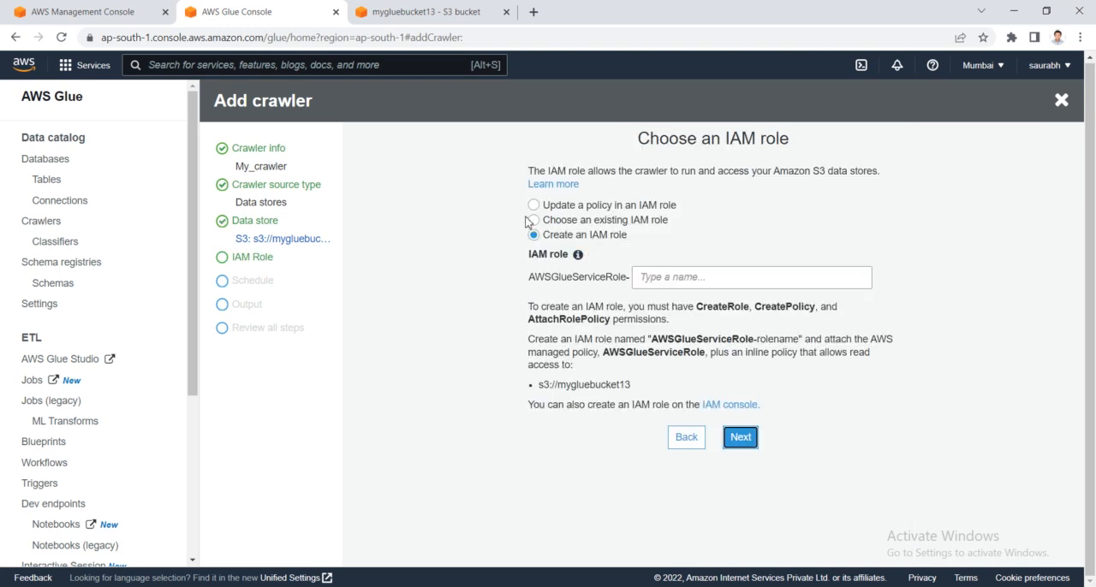
- Choose an existing IAM role for the crawler and select myglue-crawler-role
mouse_move(578, 255)
click(533, 220)
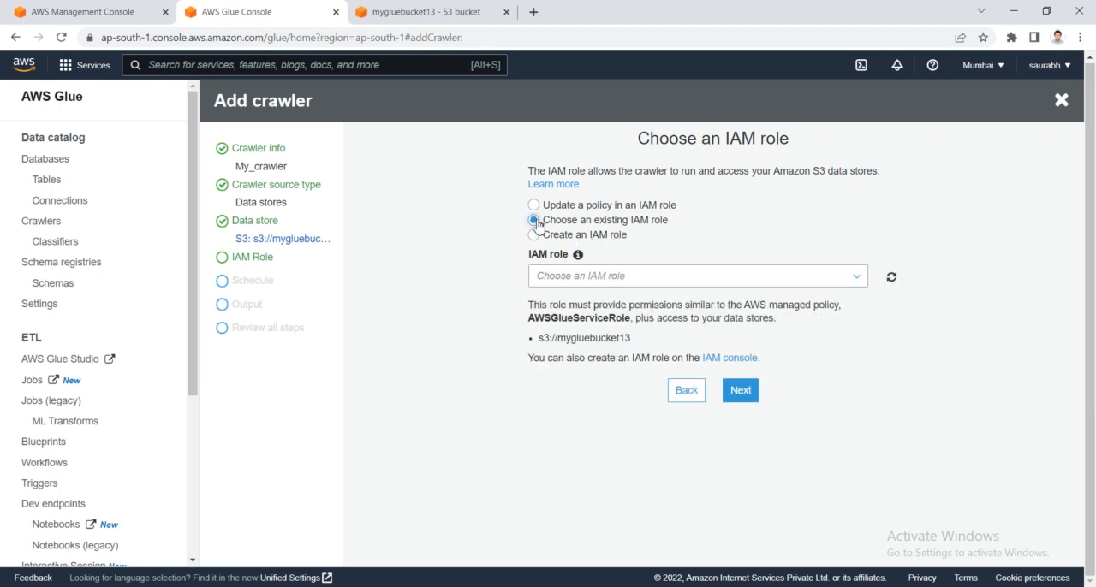
click(657, 283)
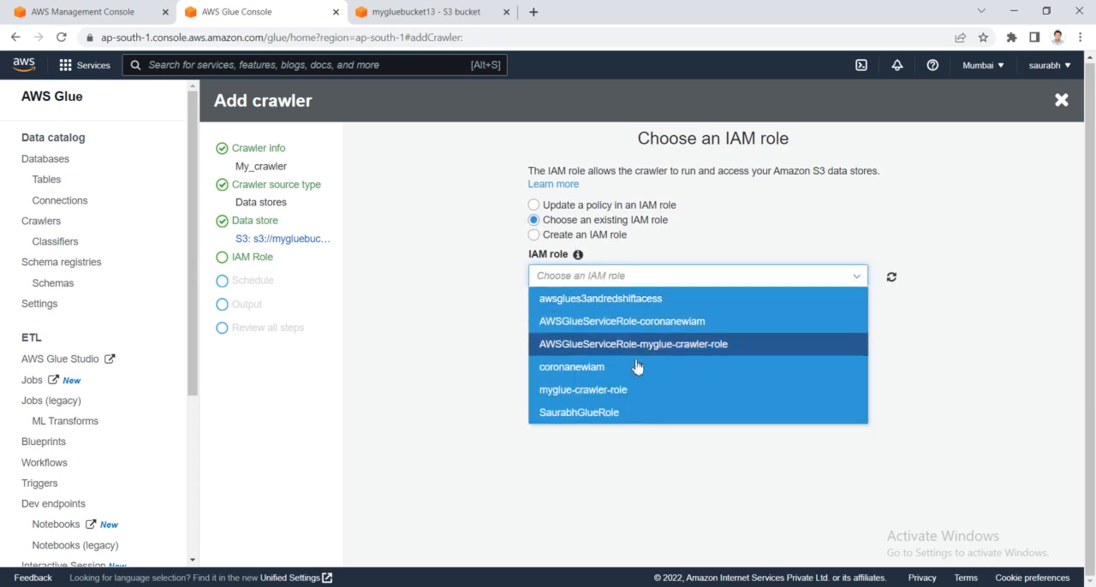
click(617, 392)
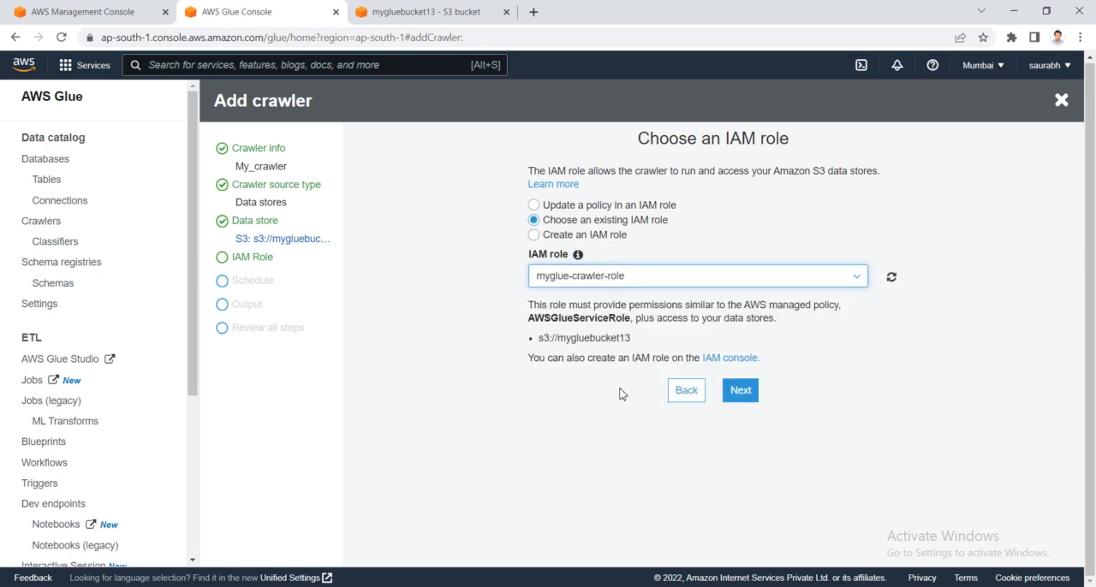
click(651, 281)
click(599, 281)
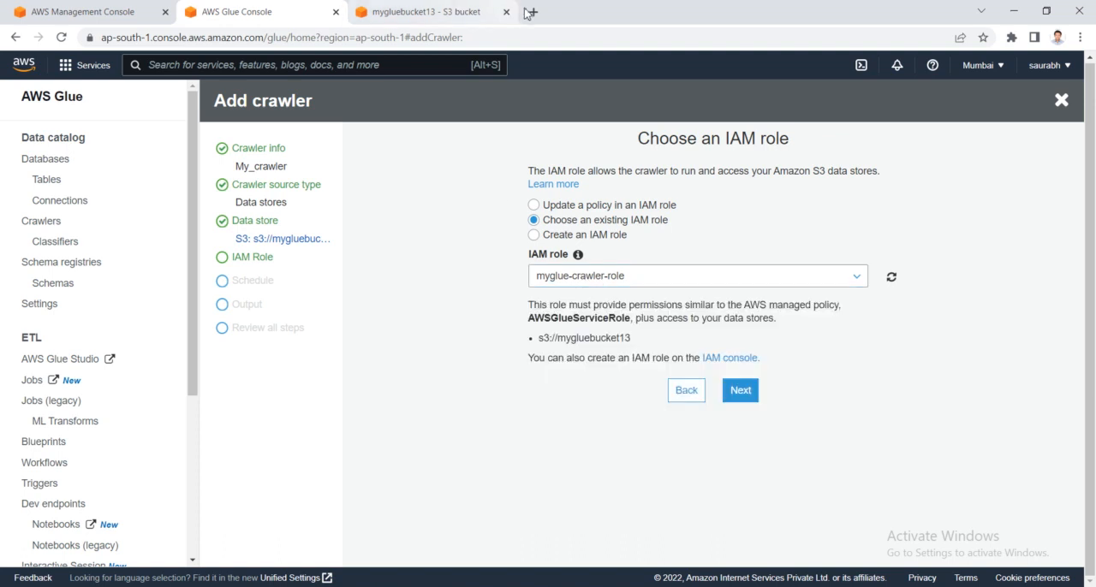
- Open IAM in a new browser tab from the AWS Management Console and return to the AWS Glue crawler tab
click(154, 10)
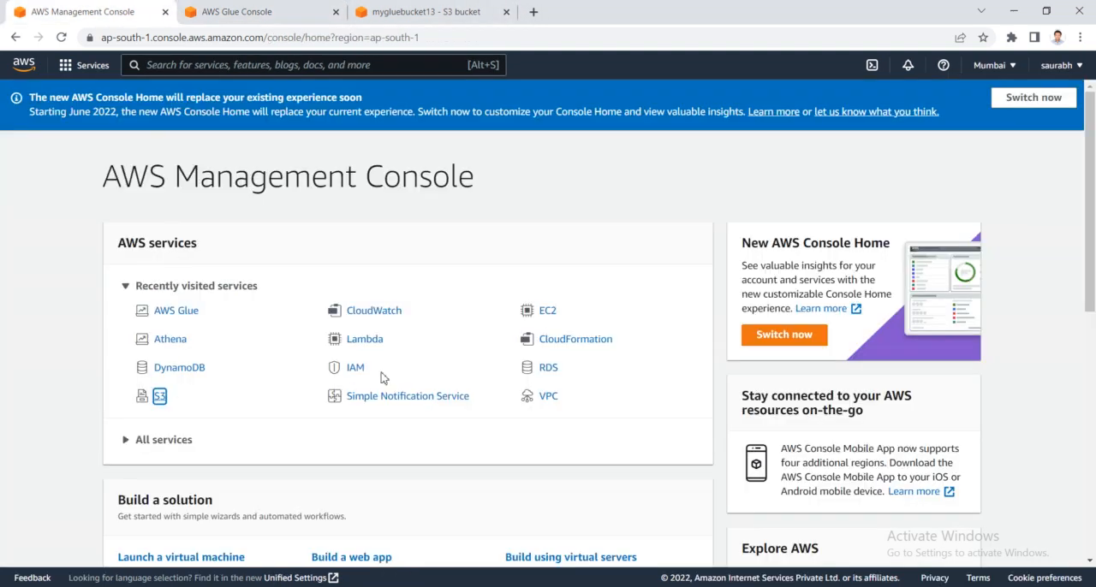
right_click(353, 373)
click(406, 384)
click(588, 9)
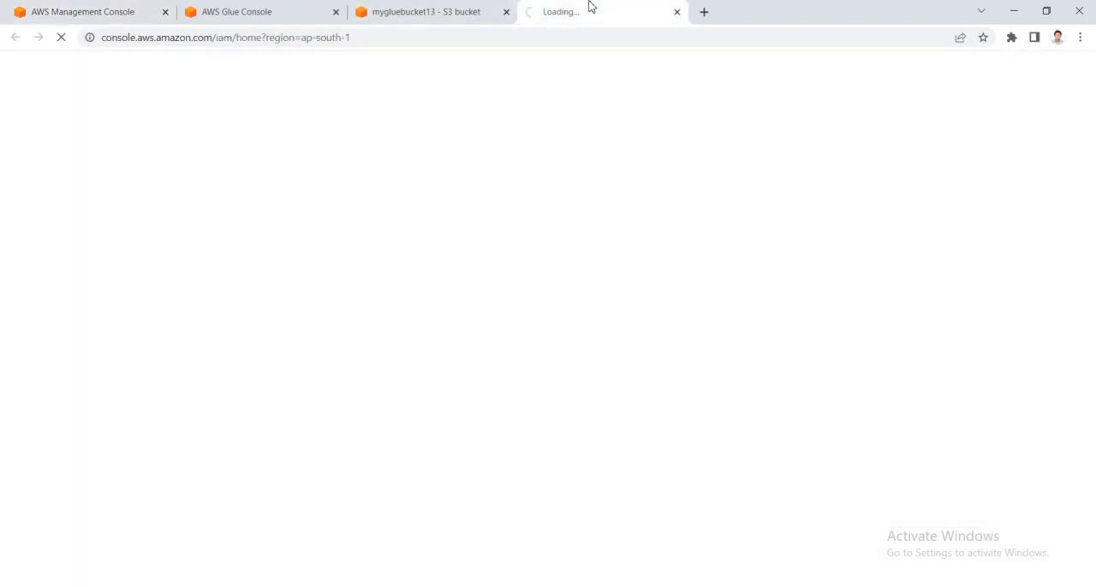
click(435, 8)
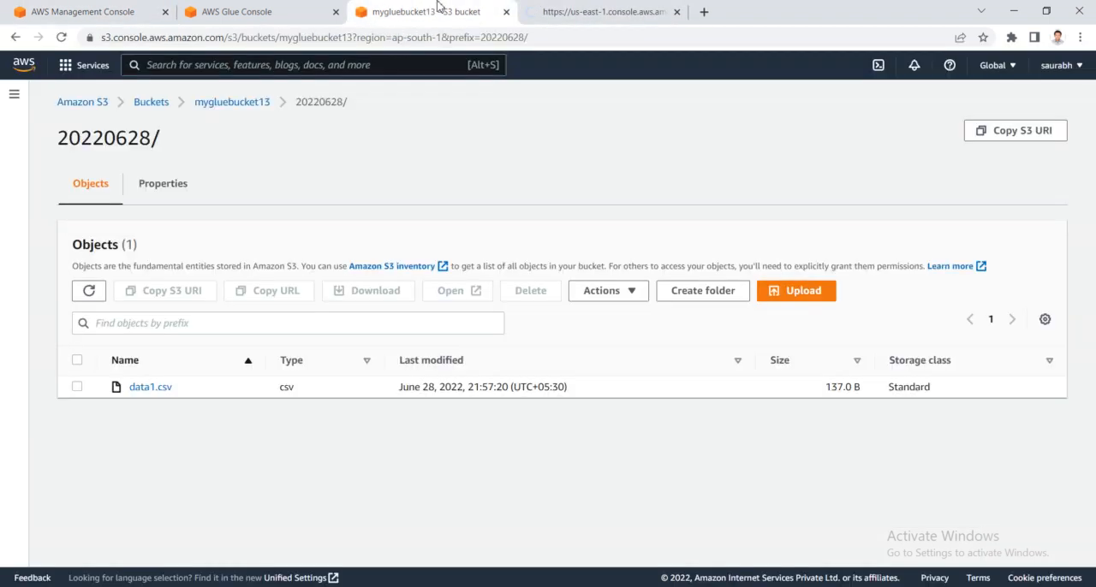
click(287, 8)
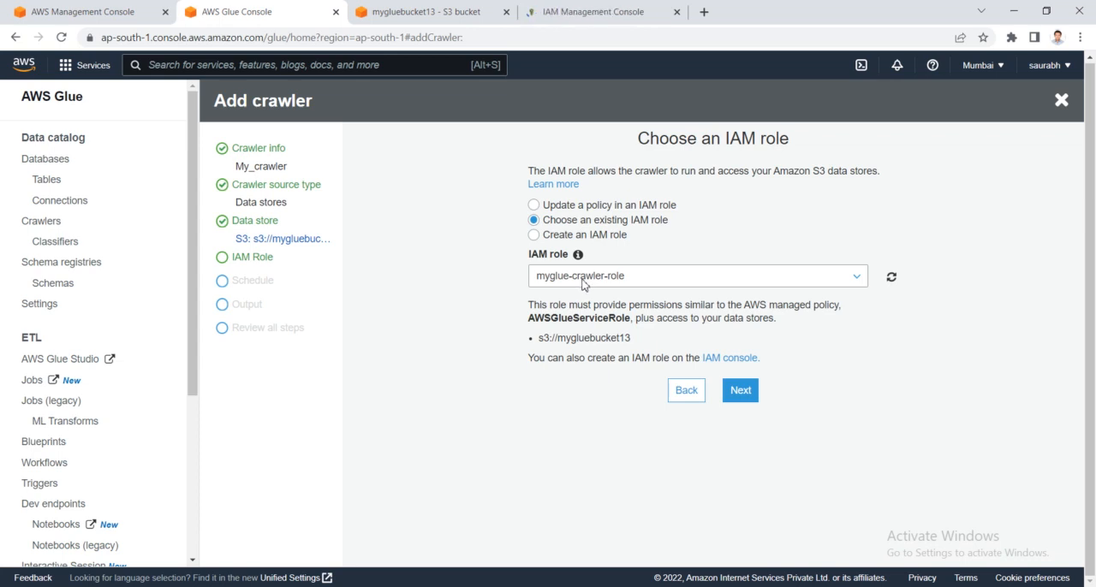
- Open the Roles list in the IAM console tab and return to the crawler's IAM role page in AWS Glue
drag(526, 319, 635, 330)
click(659, 319)
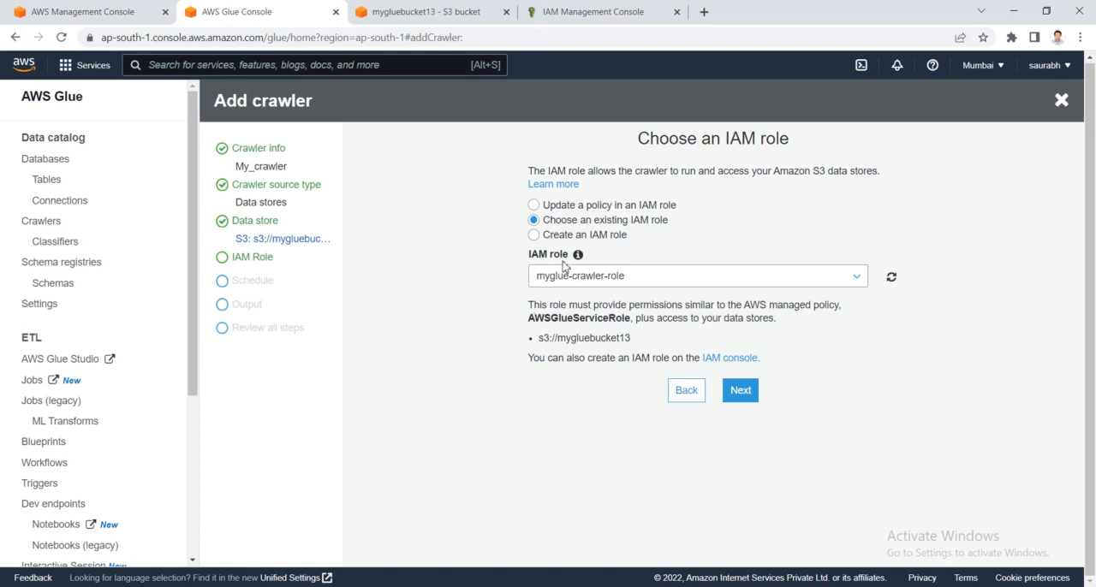
click(579, 6)
click(33, 270)
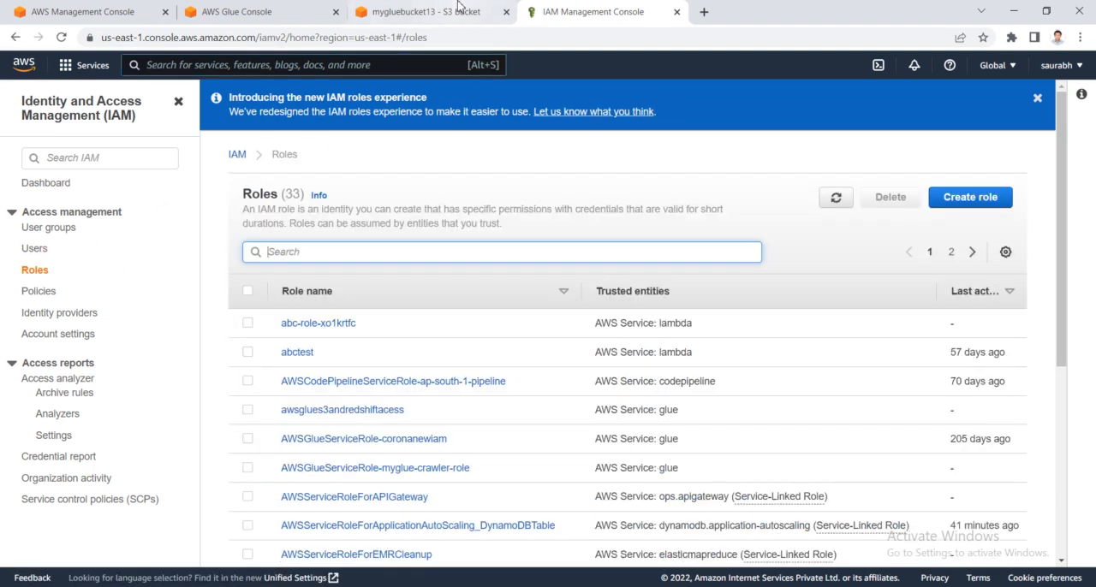
click(458, 7)
click(248, 10)
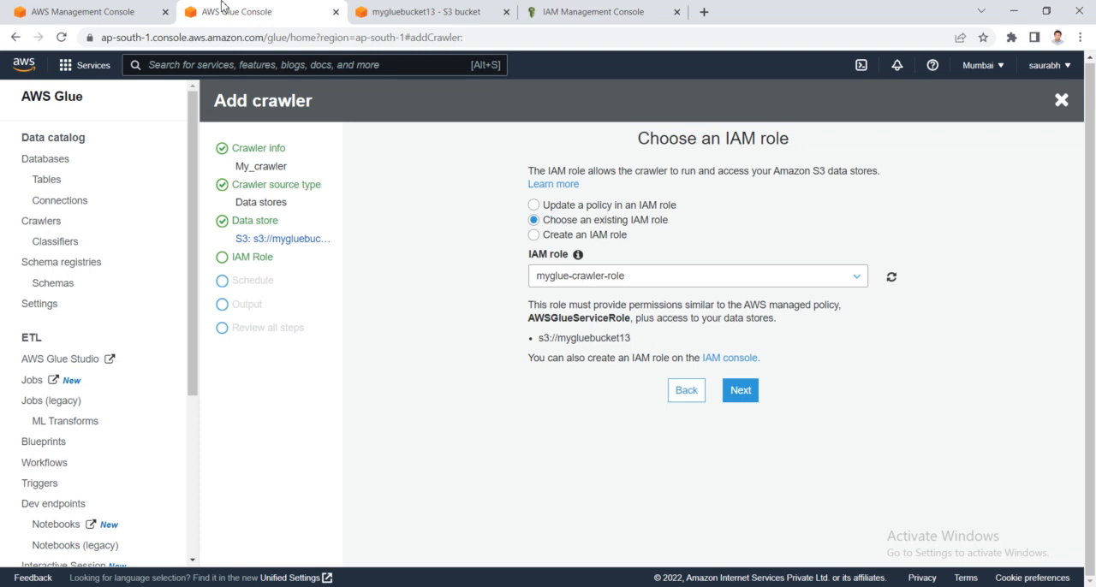
- Switch to the IAM console, search the roles for "my" and open myglue-crawler-role
click(606, 7)
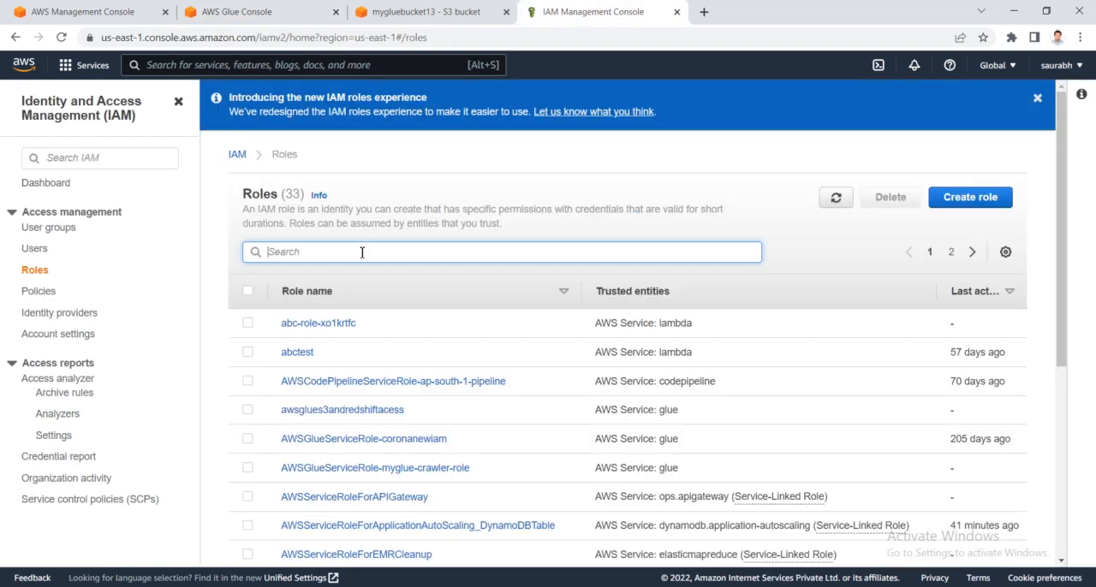
text(my)
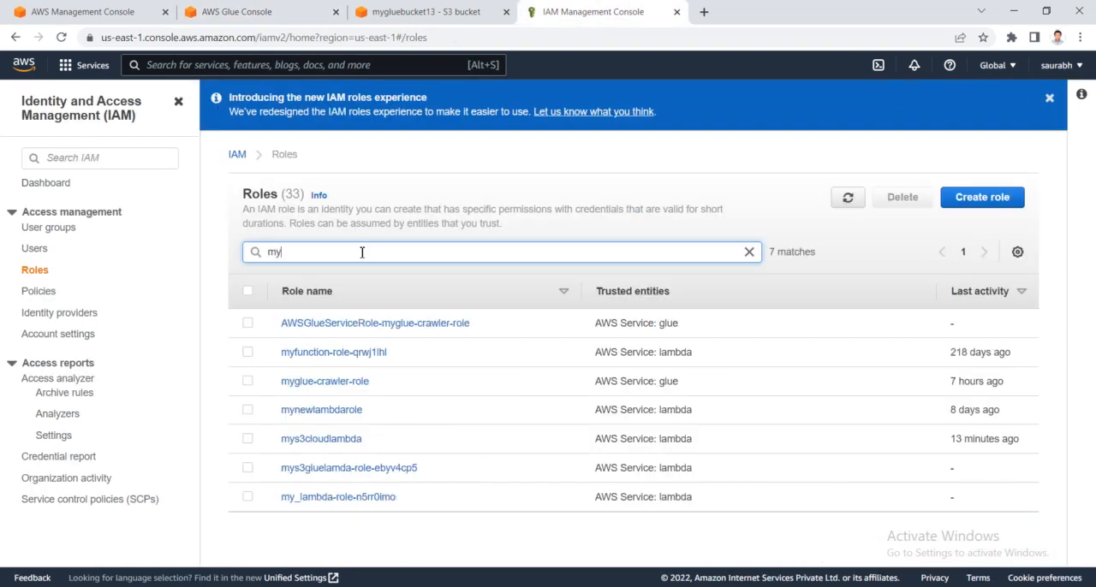
click(314, 381)
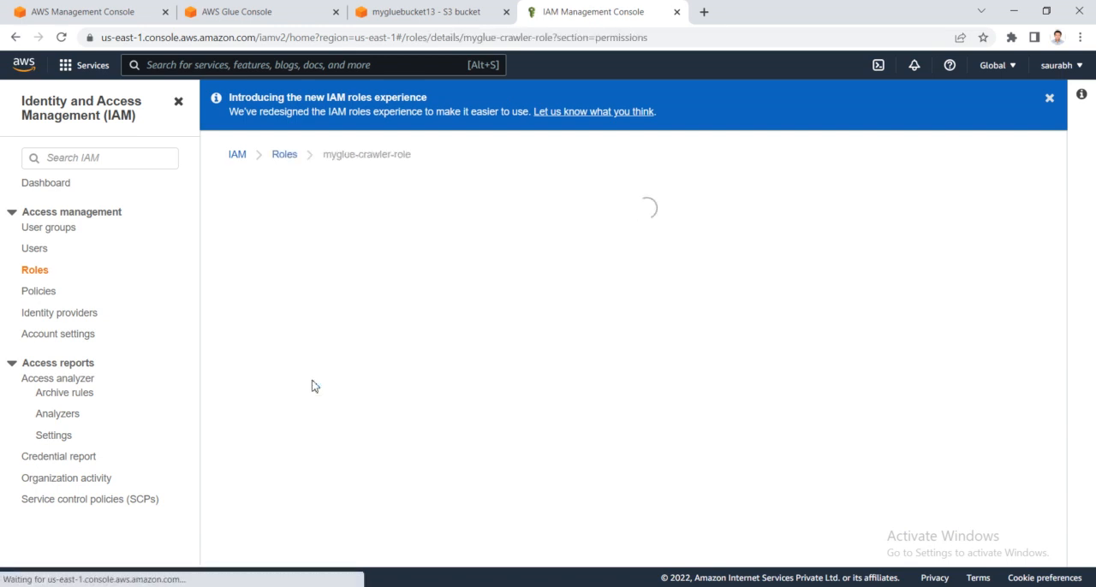
- Examine the permissions policies attached to myglue-crawler-role, including their names, types and descriptions
scroll(411, 411, down, 3)
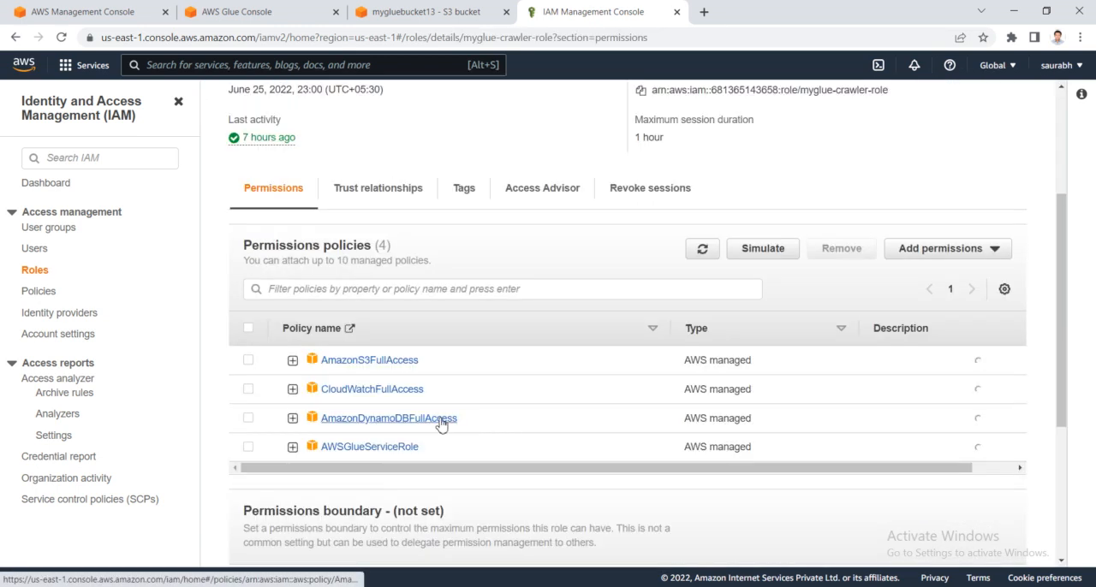
drag(443, 368, 315, 369)
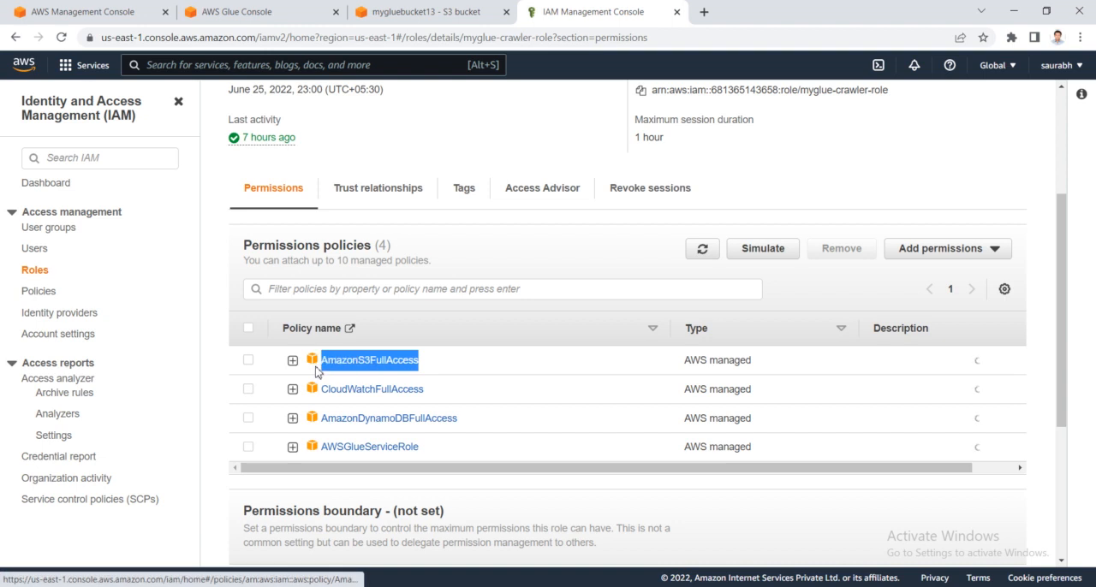
drag(425, 391, 318, 391)
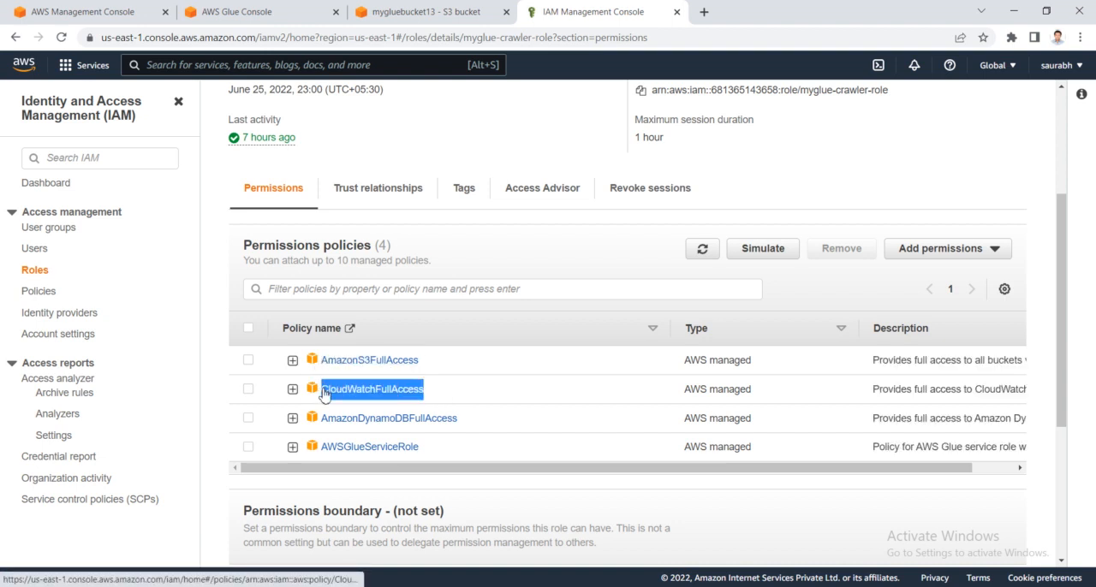
click(476, 426)
drag(473, 427, 319, 423)
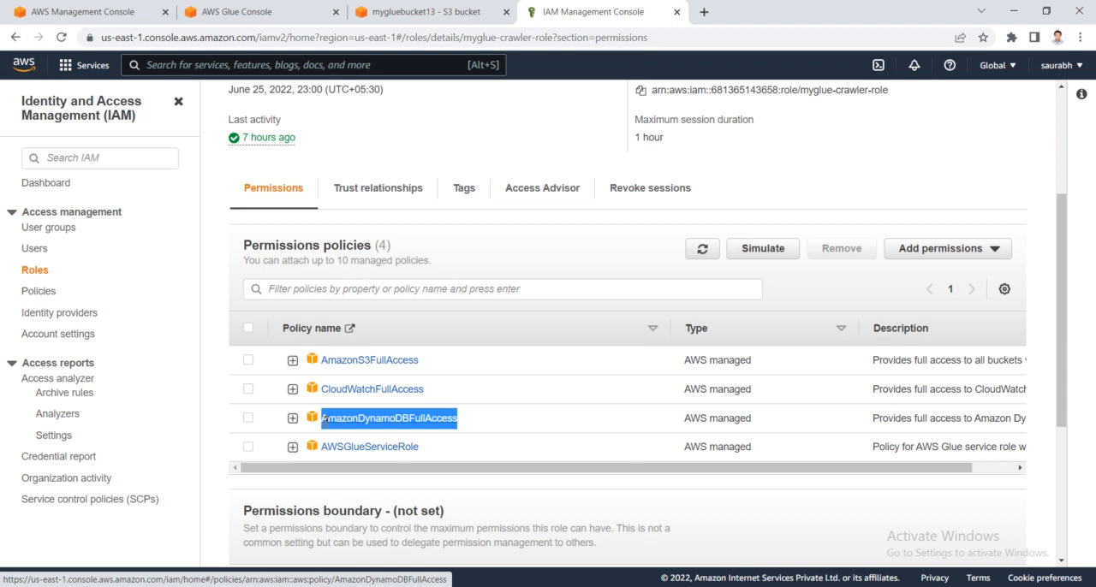
drag(450, 448, 321, 447)
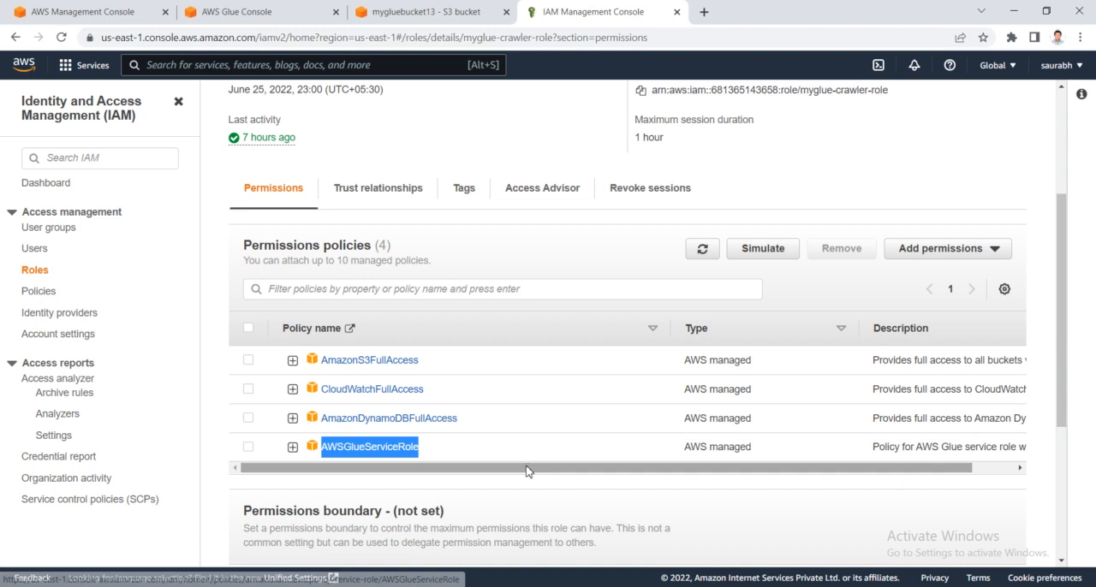
drag(527, 471, 562, 478)
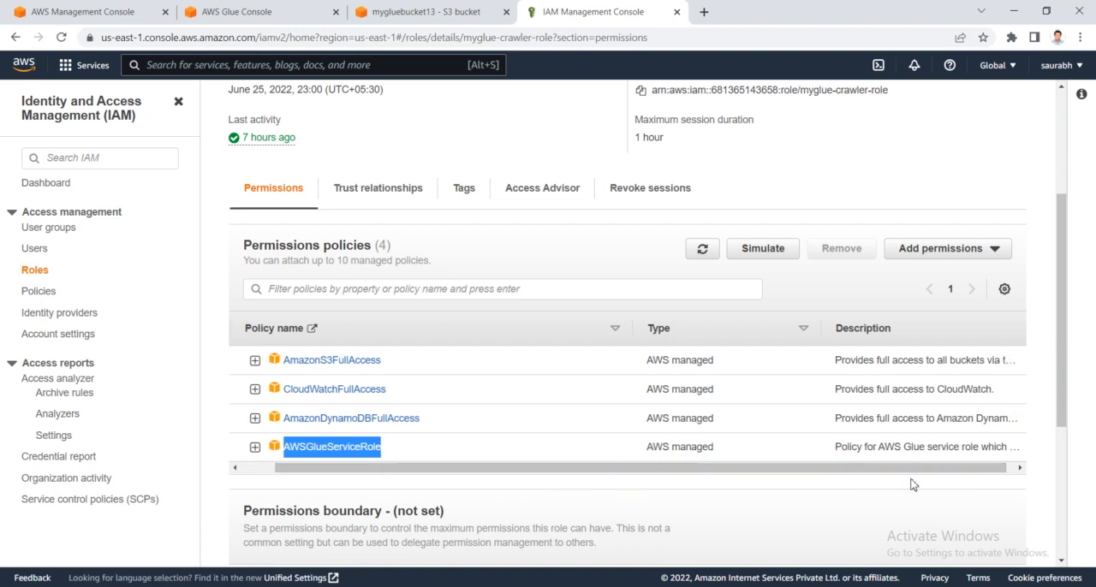
scroll(516, 467, down, 2)
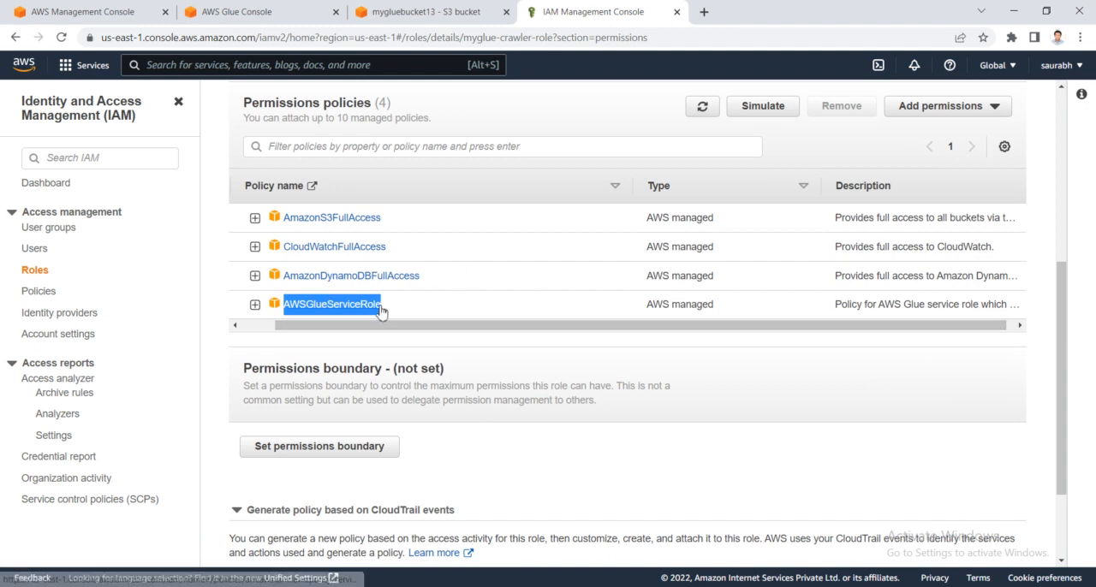
scroll(407, 355, down, 2)
scroll(410, 364, up, 3)
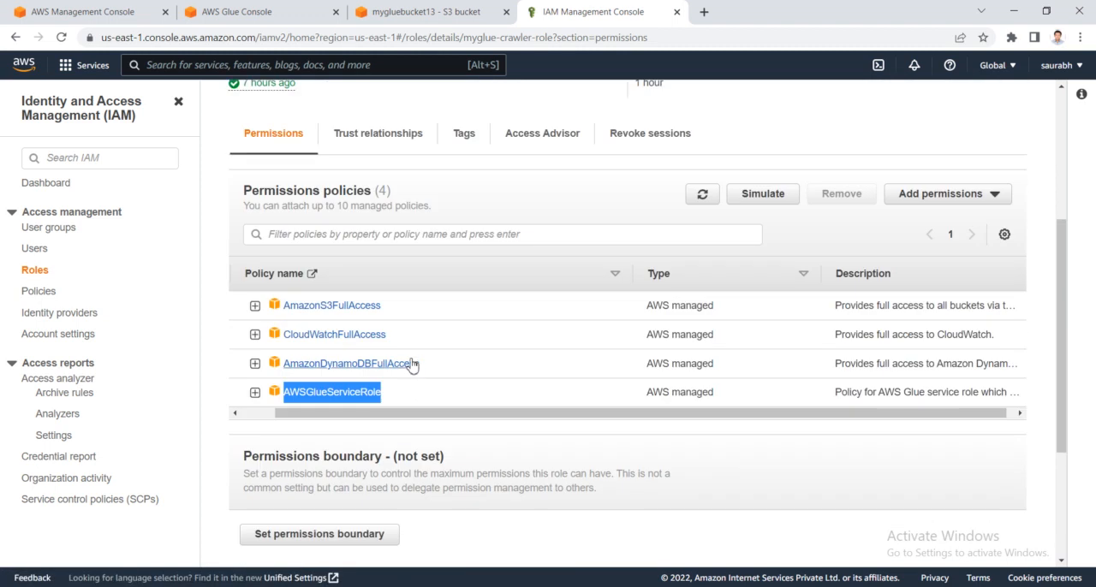
- Return to the AWS Glue crawler, accept the IAM role, keep the schedule at Run on demand and continue to the output settings
click(434, 9)
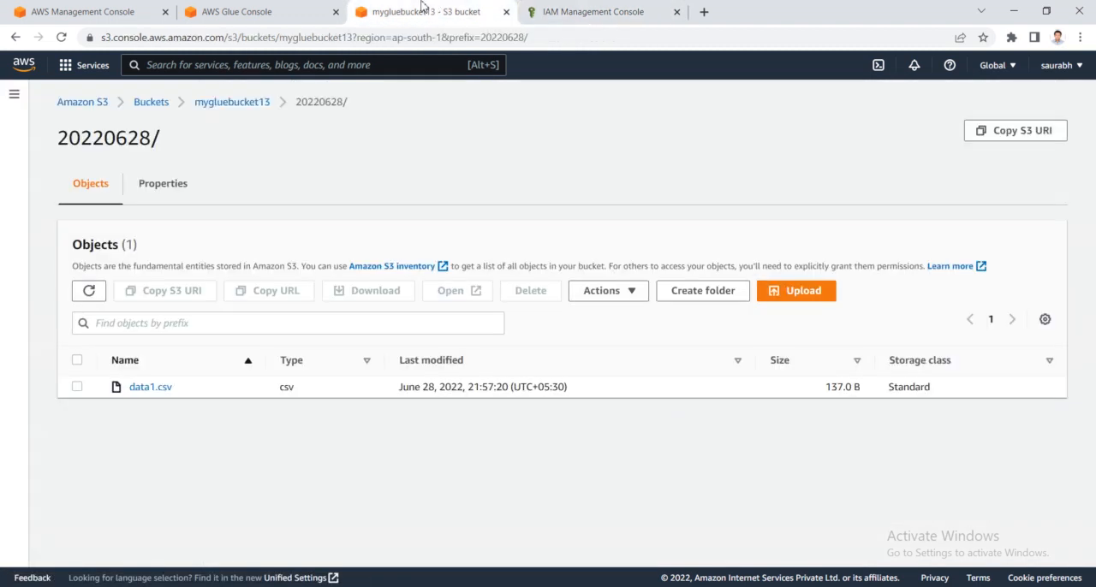
click(299, 8)
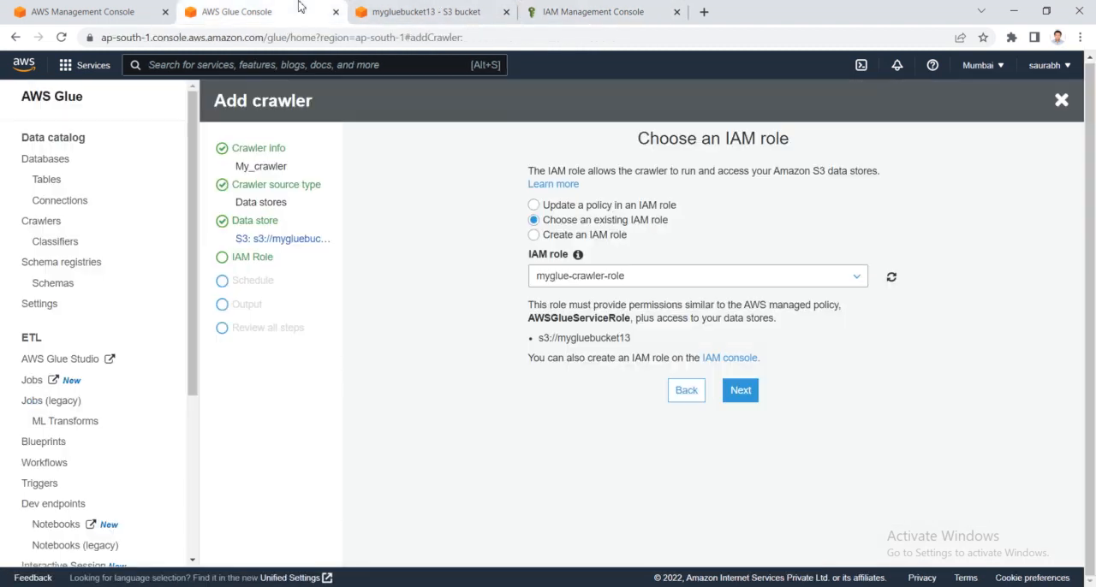
click(742, 391)
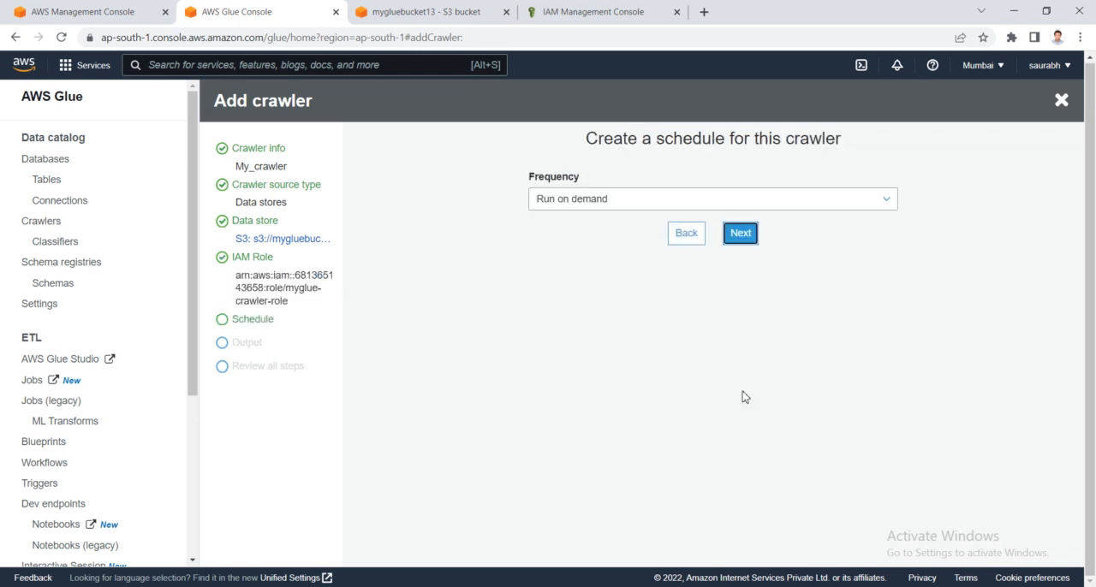
click(691, 201)
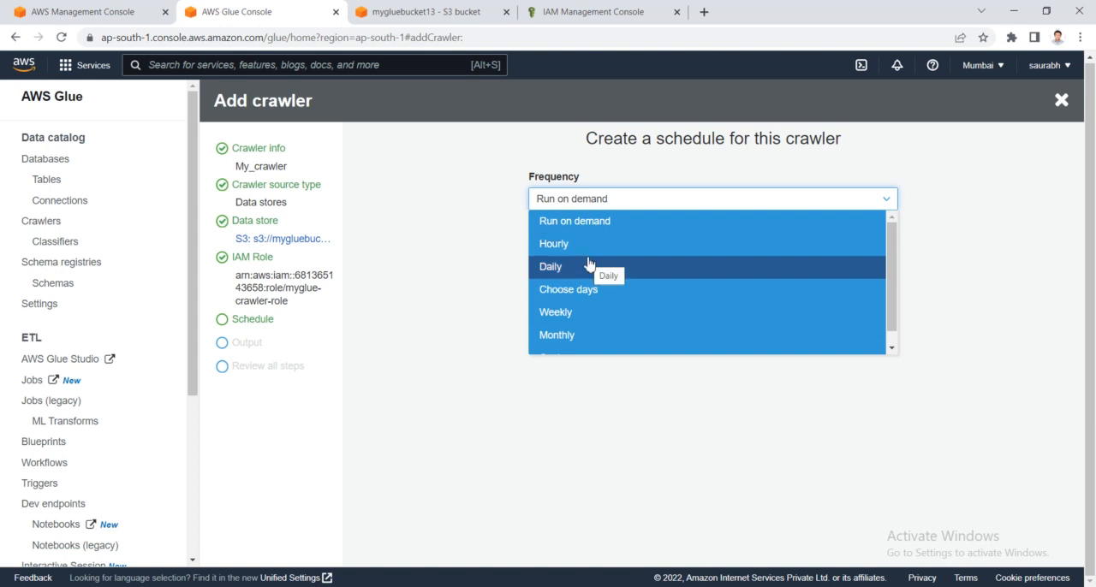
scroll(555, 310, down, 1)
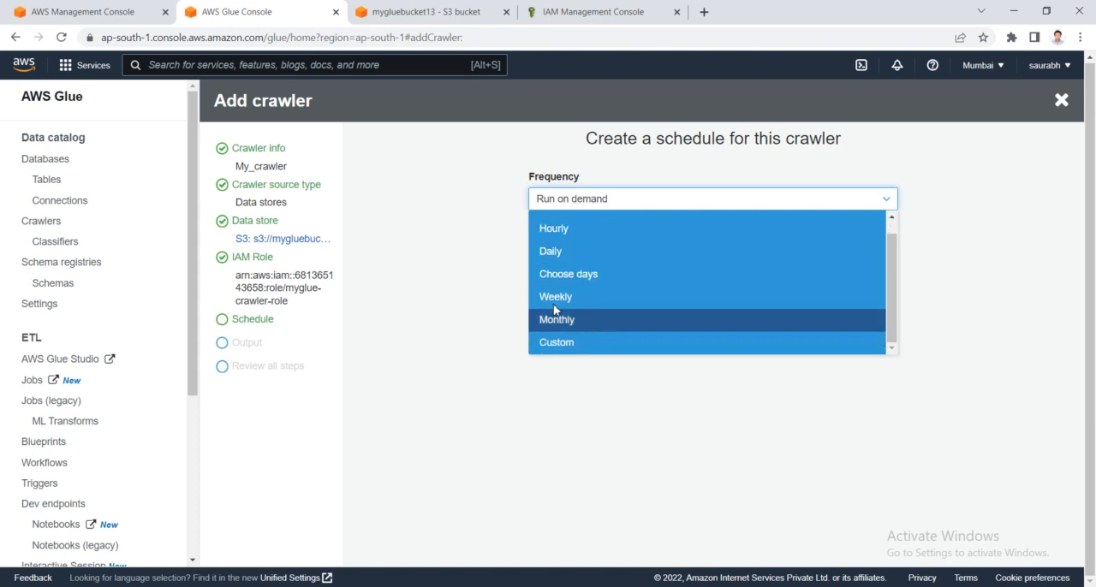
scroll(544, 291, up, 1)
click(580, 232)
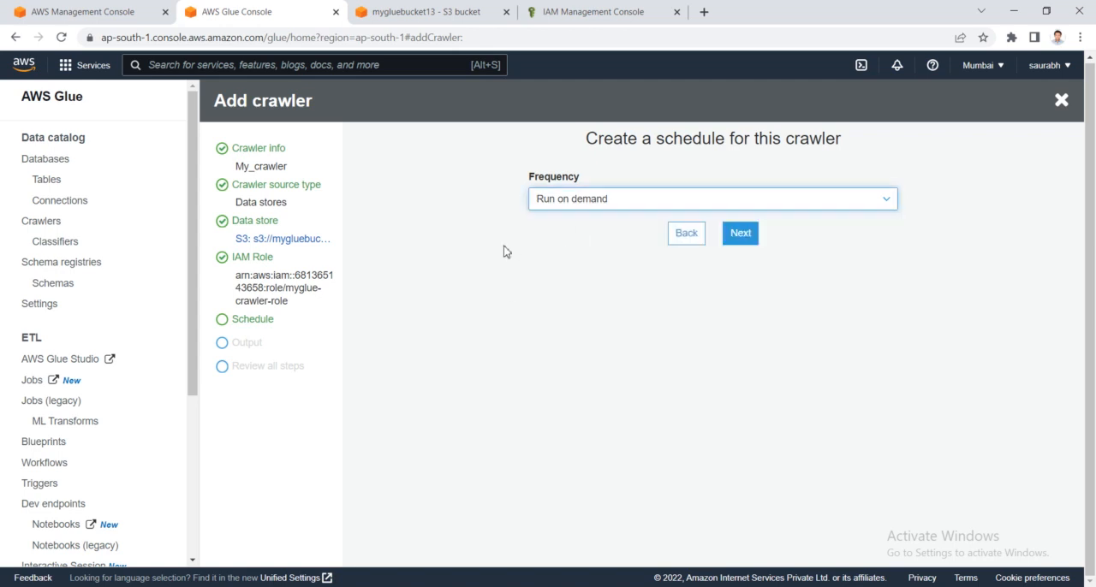
click(741, 234)
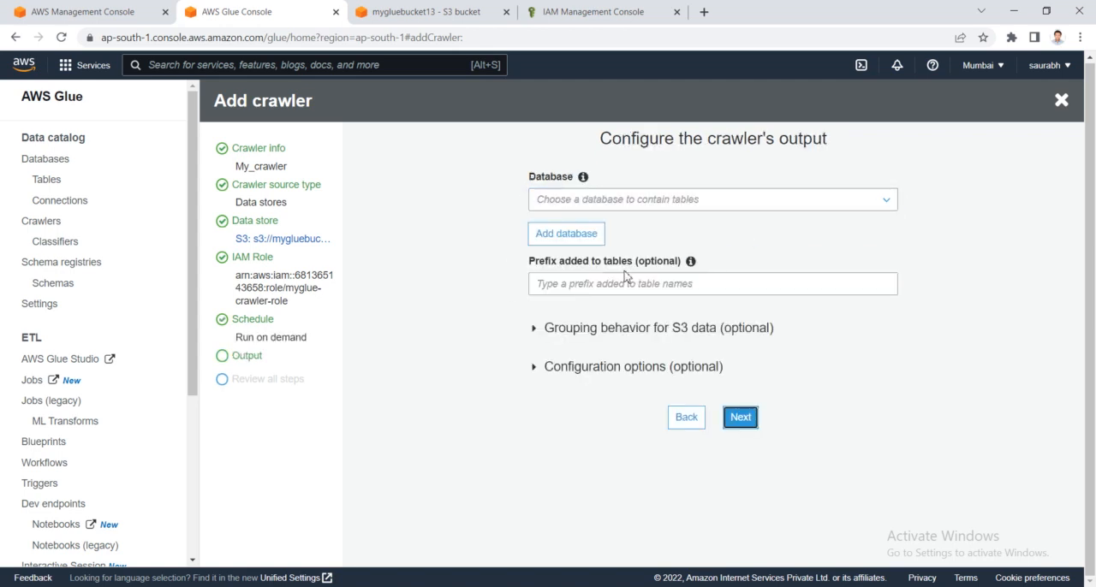
- Check the database choices for the crawler's output and open Athena in a new browser tab from the AWS Management Console
click(618, 198)
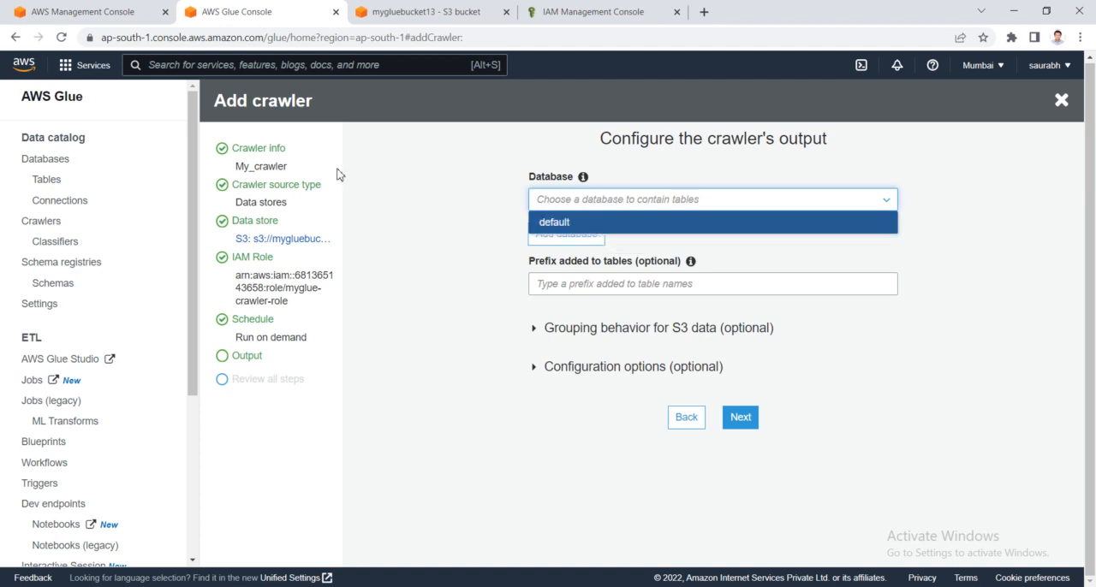
click(119, 11)
click(171, 343)
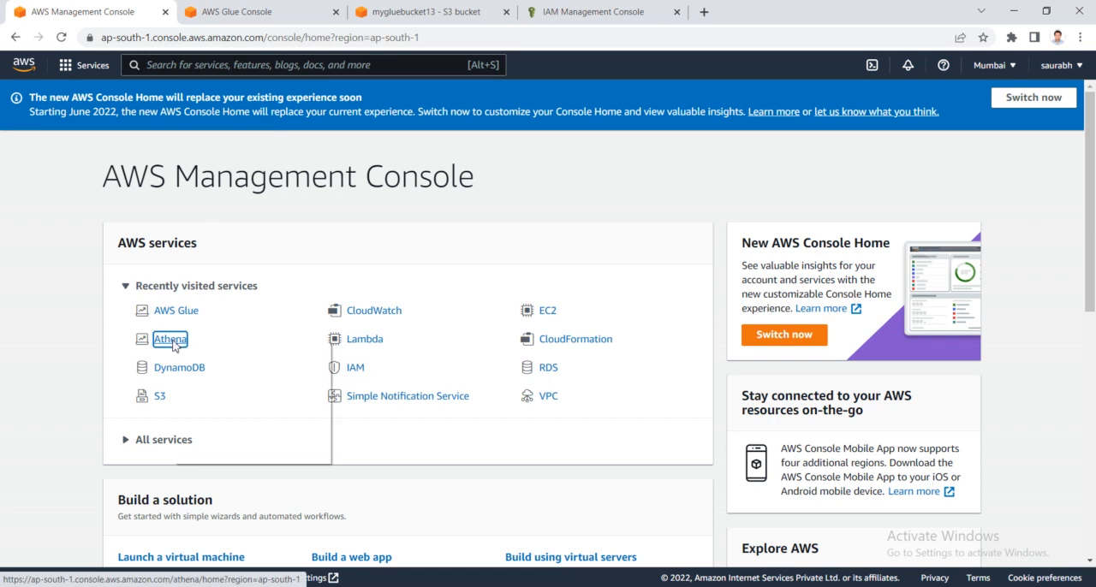
click(738, 11)
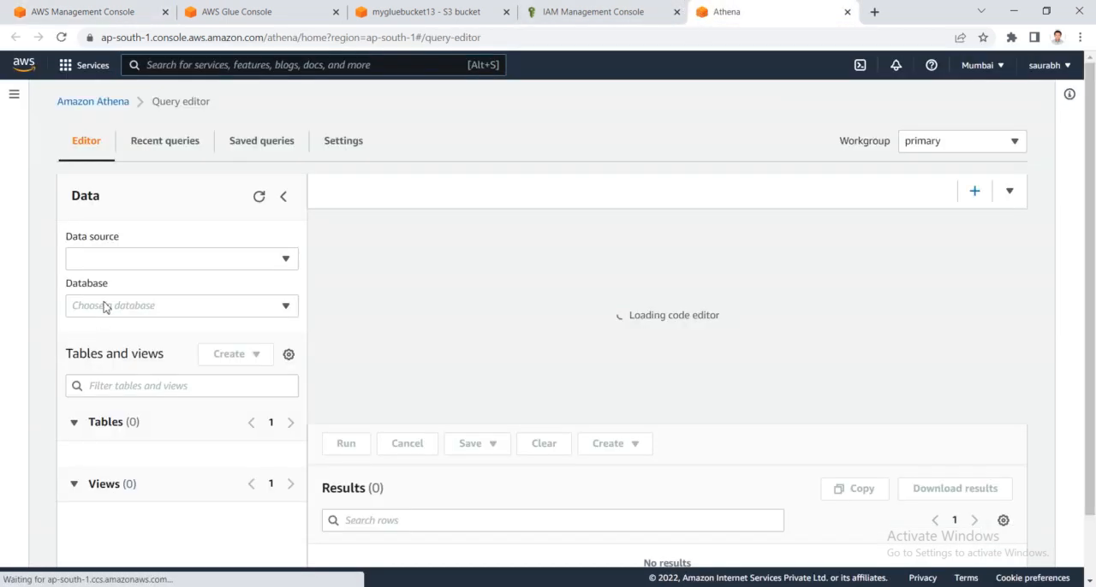
- Check the available data sources and databases in the Athena query editor, keeping AwsDataCatalog and default selected
click(159, 261)
click(149, 308)
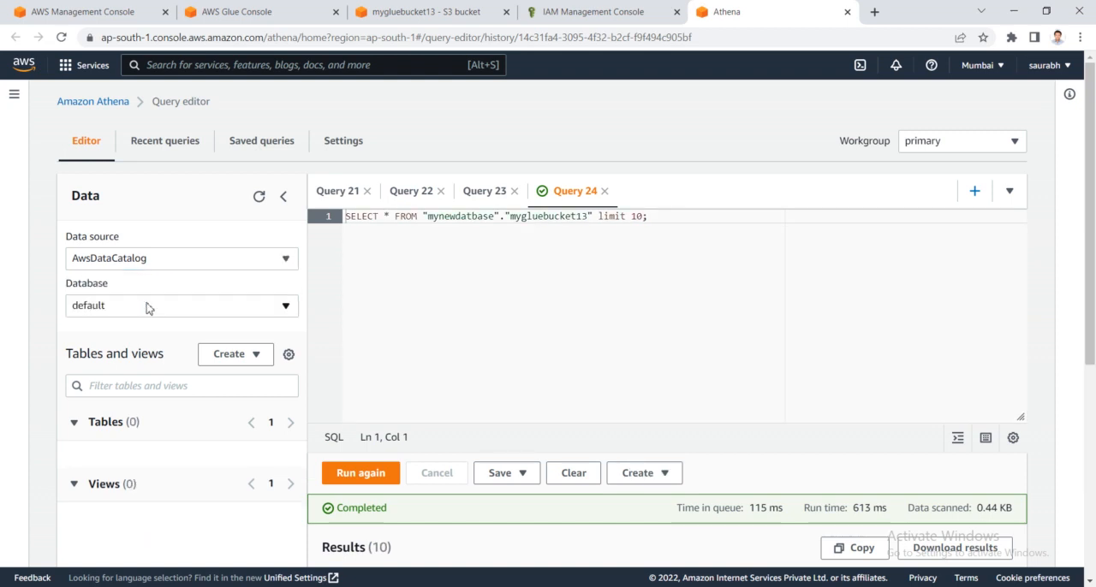
click(156, 267)
click(156, 267)
click(151, 315)
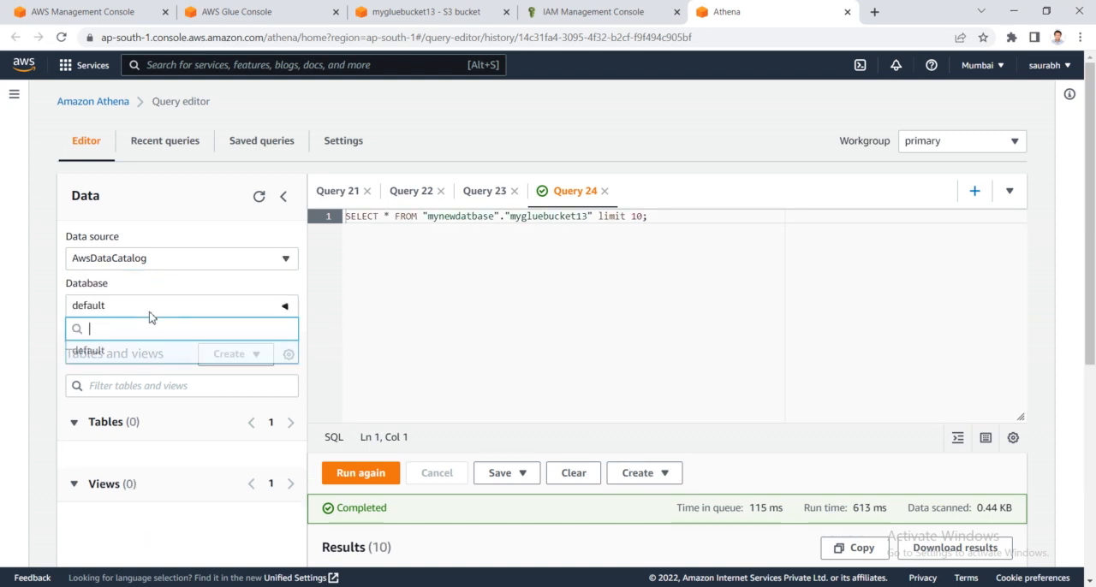
click(141, 351)
click(164, 314)
click(155, 352)
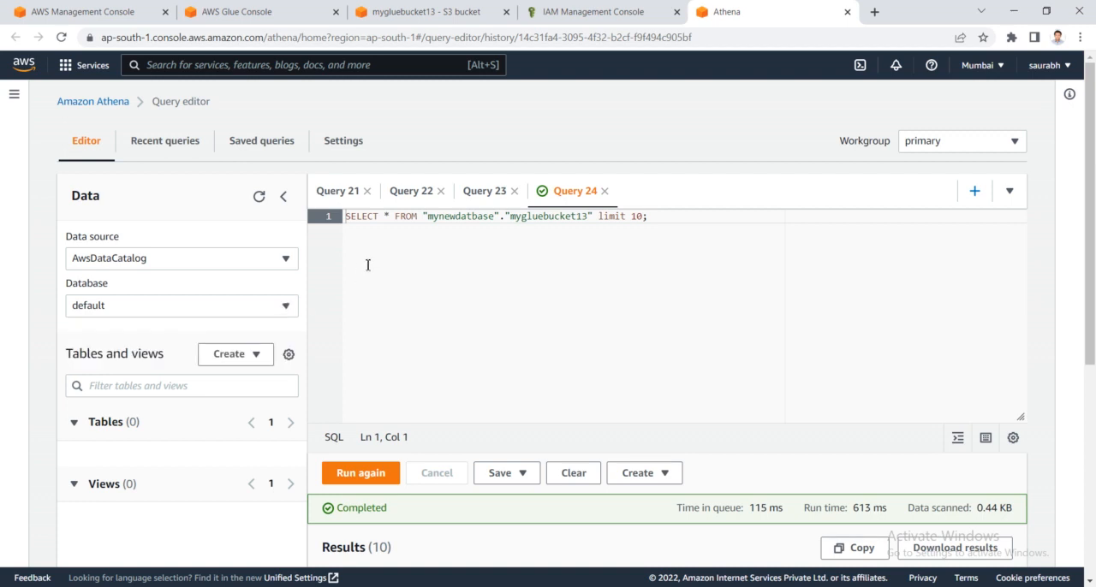
- Return to the crawler's output page in AWS Glue and check its list of available databases
click(572, 7)
click(449, 7)
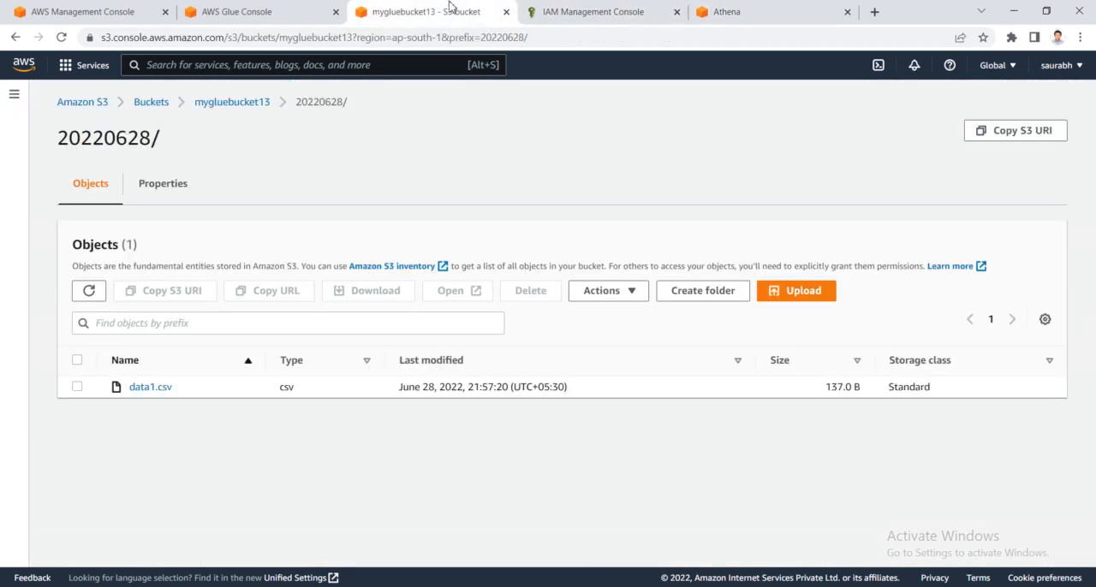
click(264, 7)
click(365, 271)
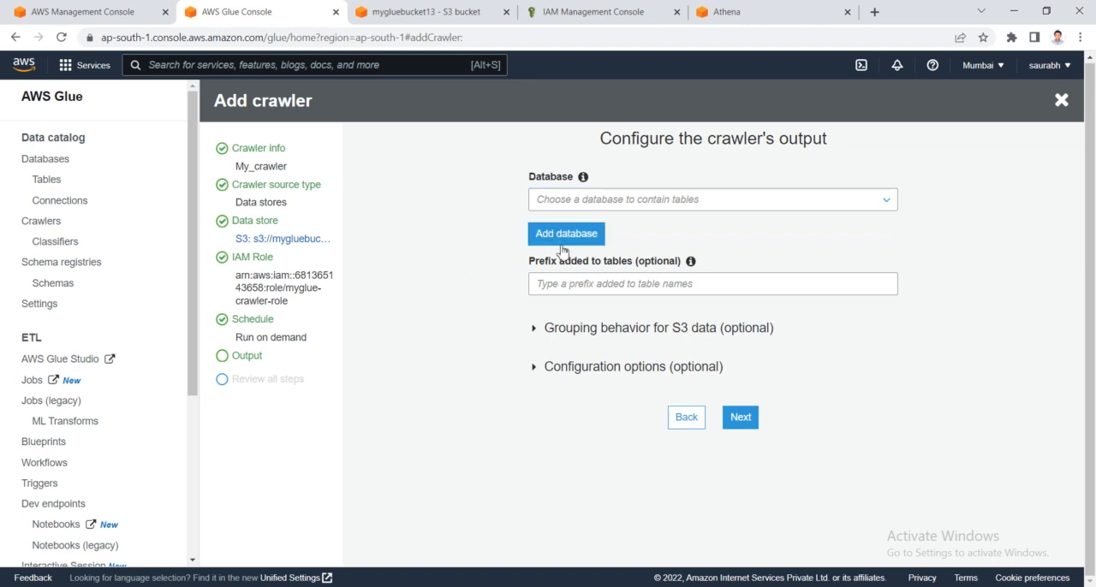
click(589, 205)
click(433, 242)
- Create a new database named mynewdatabase for the crawler's output
click(549, 235)
click(491, 192)
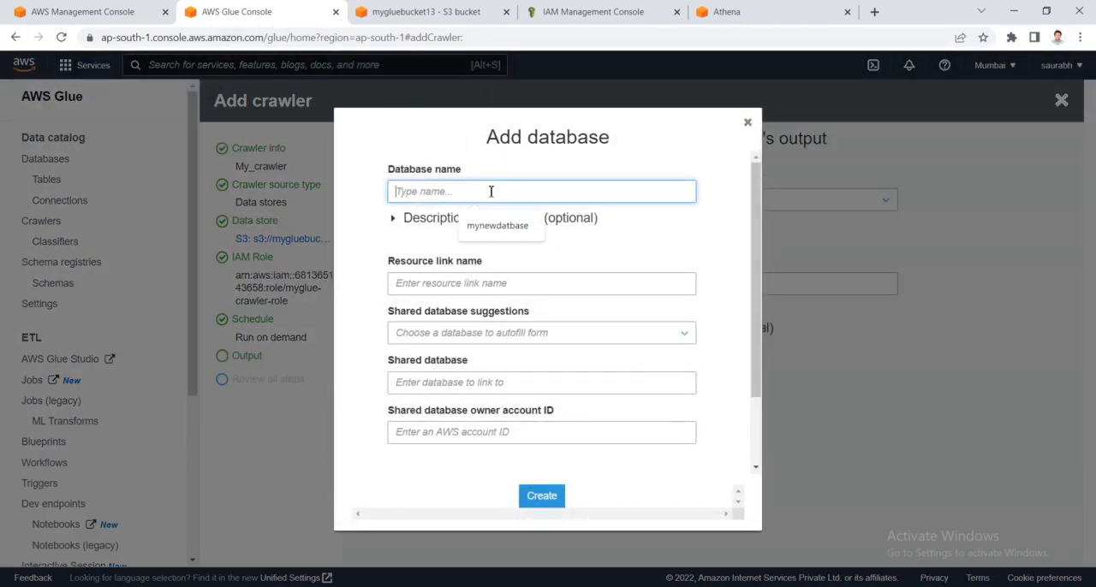
text(myc)
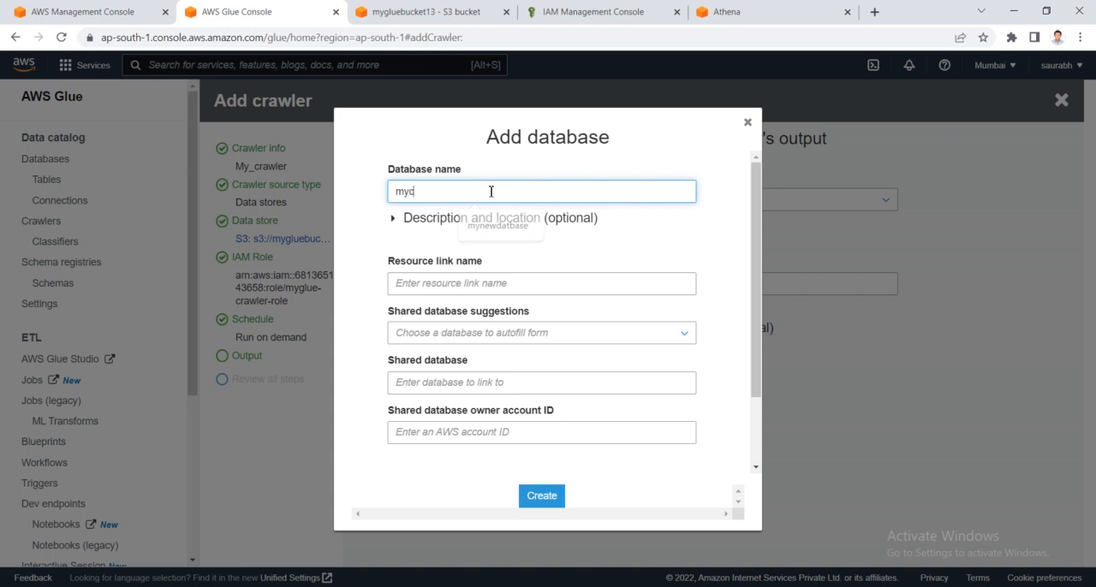
text(rawler)
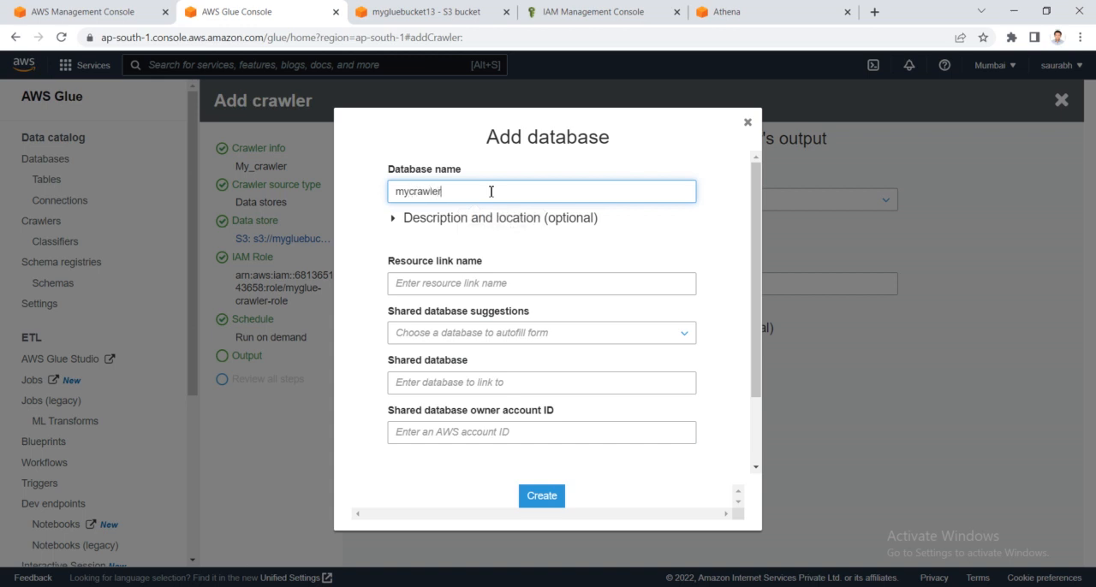
text(database)
key(BackSpace)
key(BackSpace)
key(BackSpace)
key(BackSpace)
key(BackSpace)
key(BackSpace)
key(BackSpace)
key(BackSpace)
key(BackSpace)
key(BackSpace)
key(BackSpace)
key(BackSpace)
key(BackSpace)
key(BackSpace)
key(BackSpace)
text(ne)
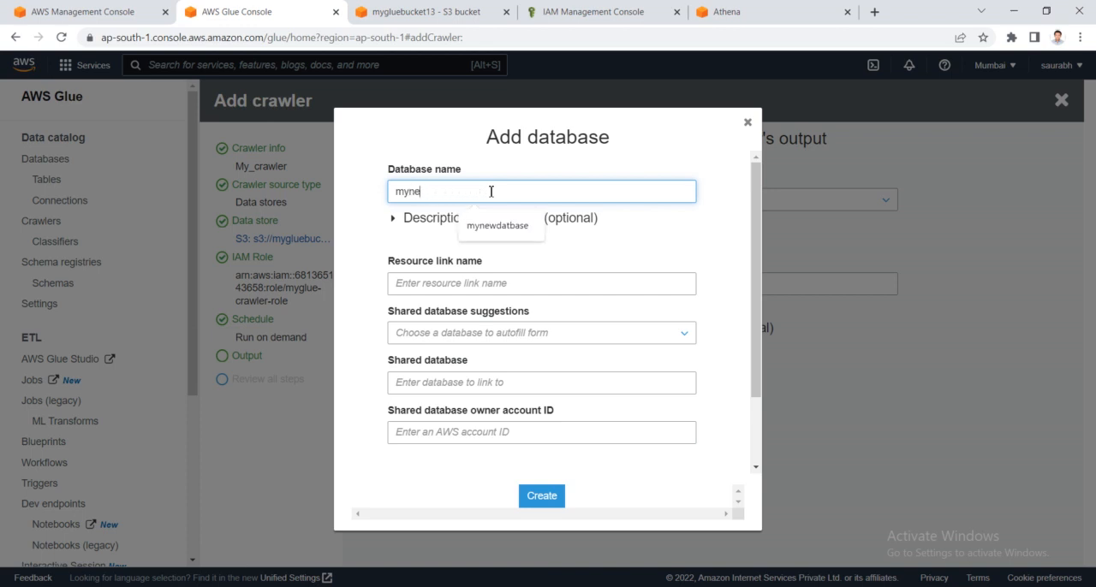
text(wdatabase)
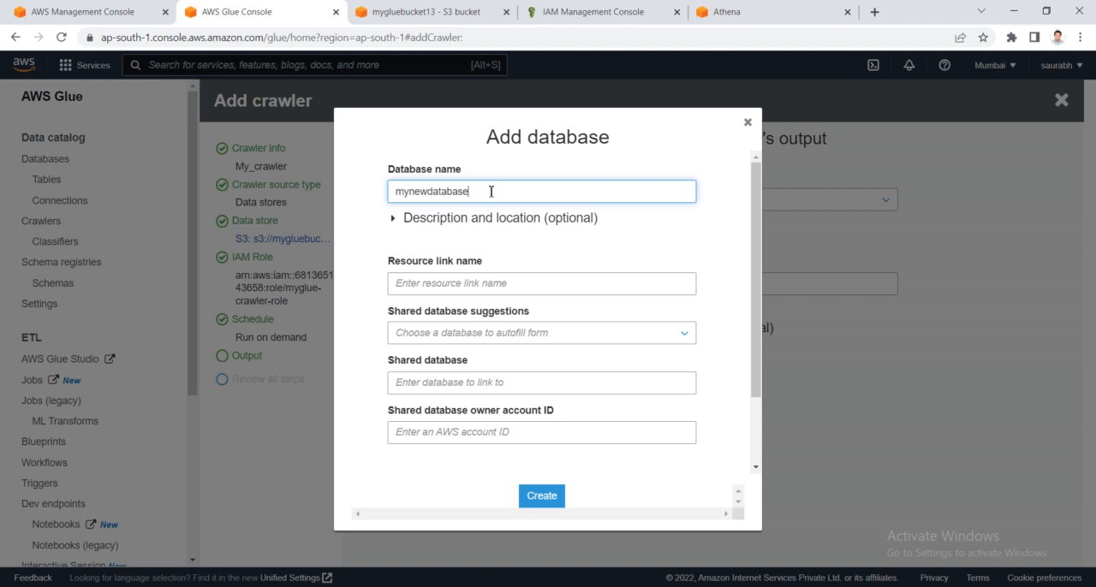
click(541, 501)
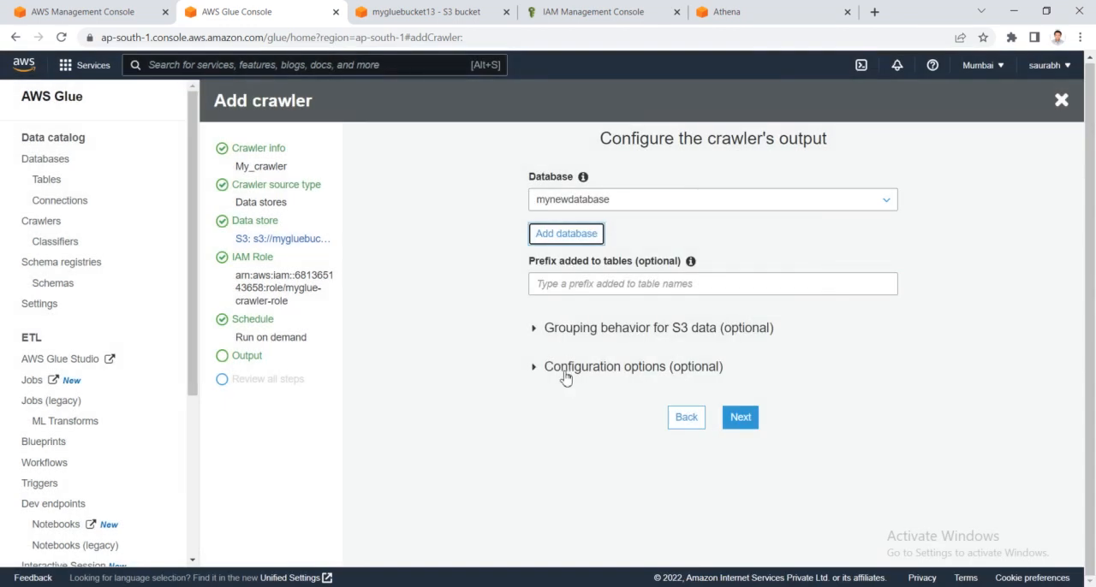
- Set the S3 grouping behavior to create a single schema for each S3 path, leaving the table level empty
click(534, 329)
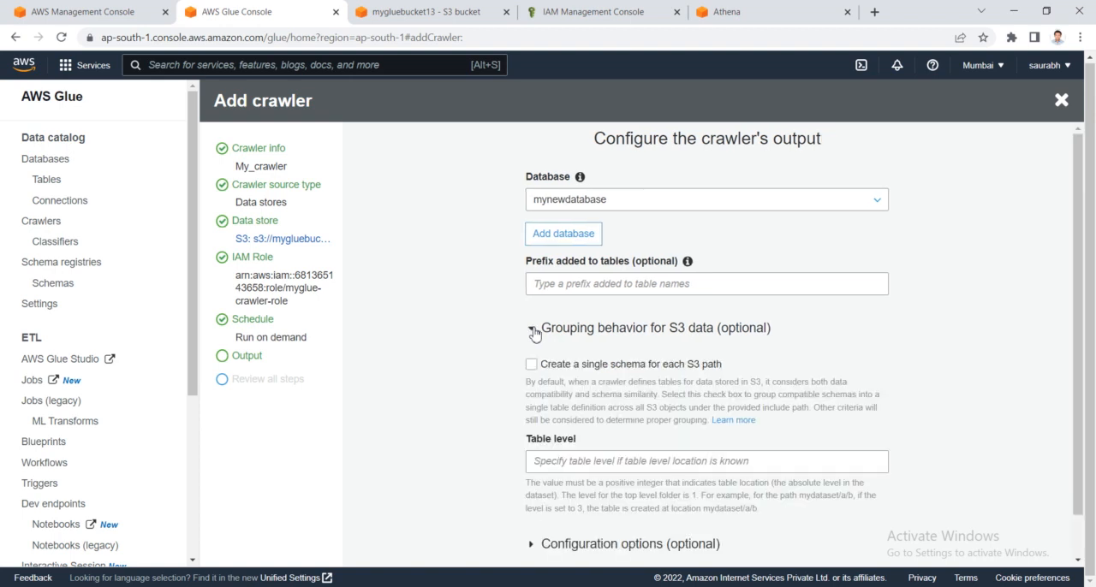
scroll(634, 345, down, 1)
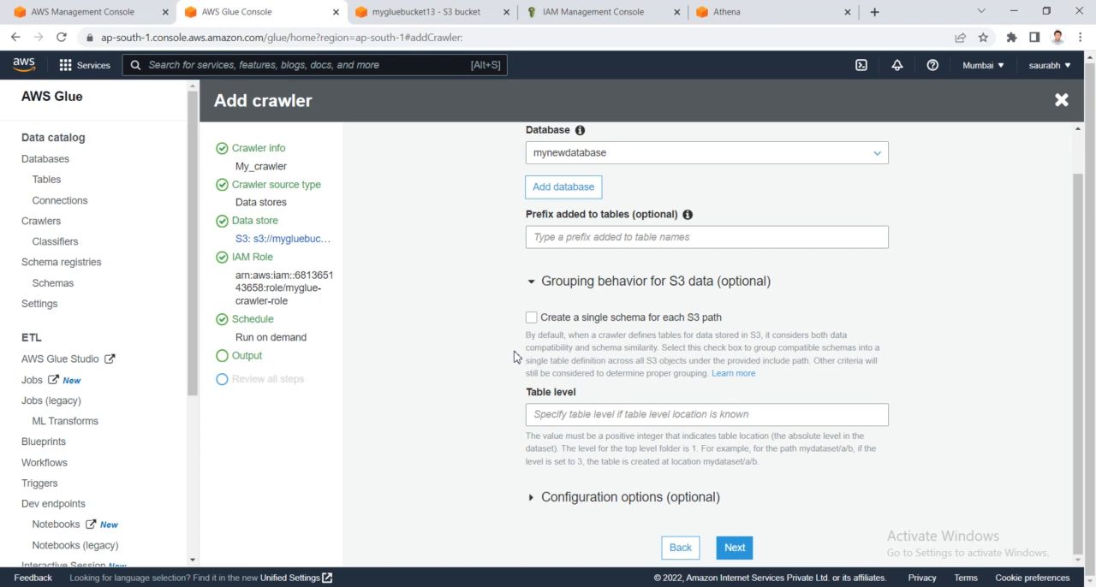
click(530, 318)
click(561, 414)
drag(524, 393, 585, 395)
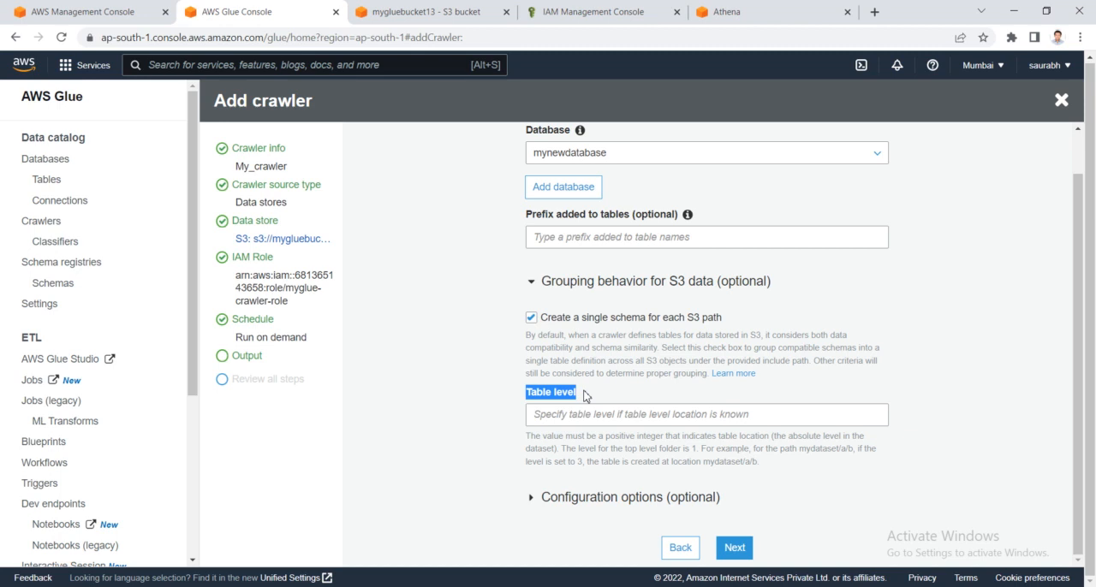
click(554, 416)
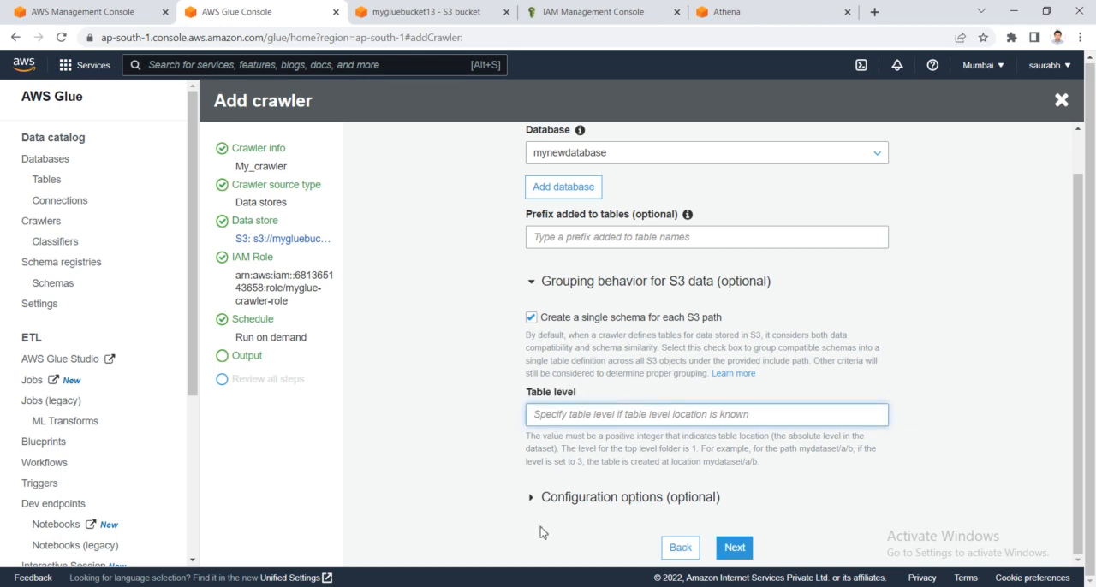
- Configure the crawler to update the table definition on schema changes and mark the table as deprecated for deleted objects
click(531, 497)
scroll(533, 492, down, 3)
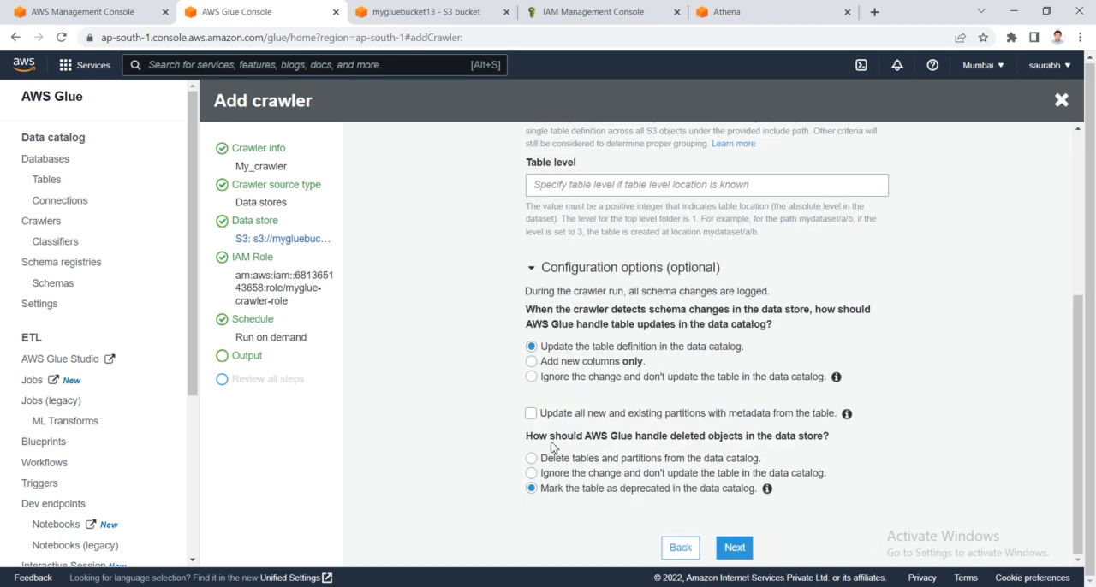
drag(546, 348, 760, 354)
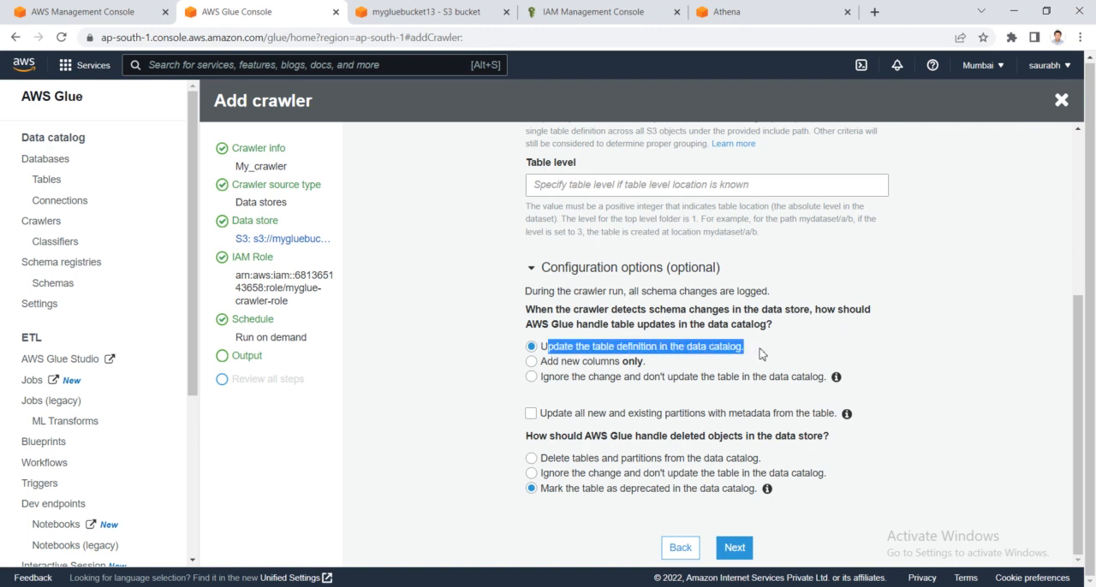
click(760, 354)
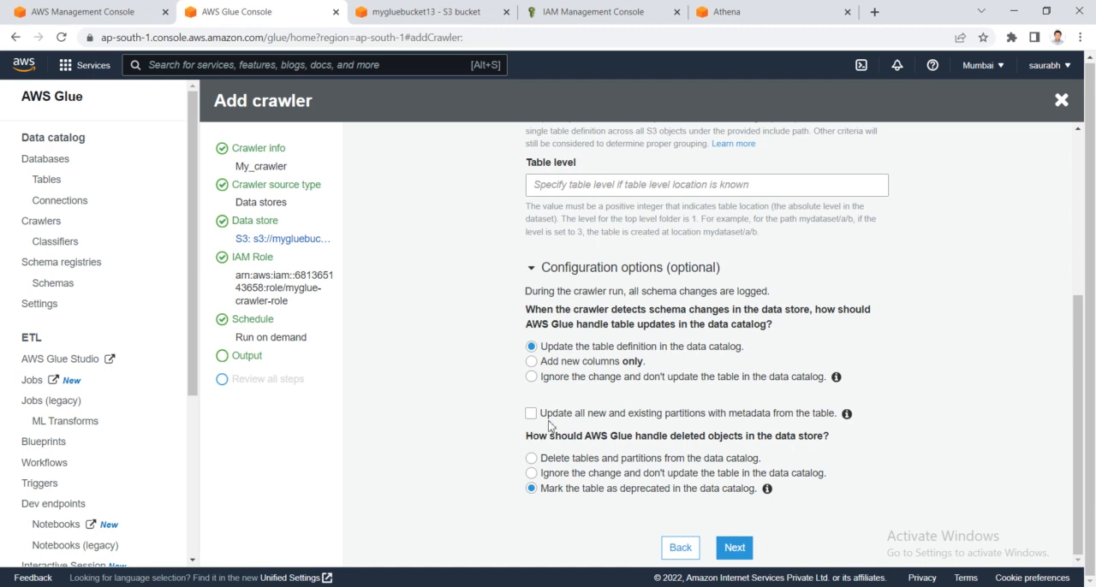
click(532, 378)
drag(525, 442, 844, 446)
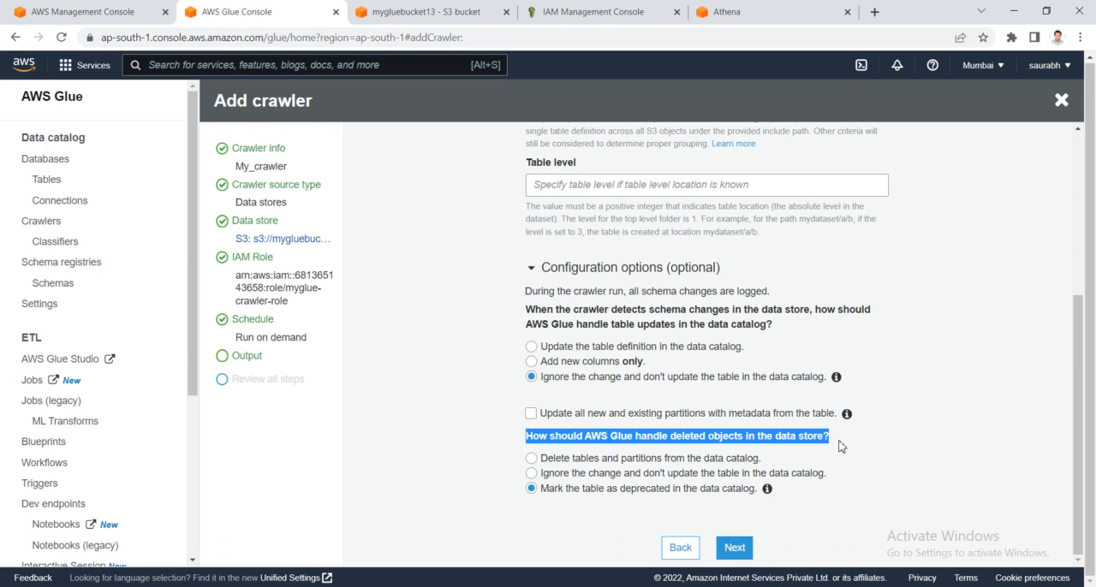
click(531, 461)
click(532, 474)
click(530, 489)
click(532, 347)
click(572, 351)
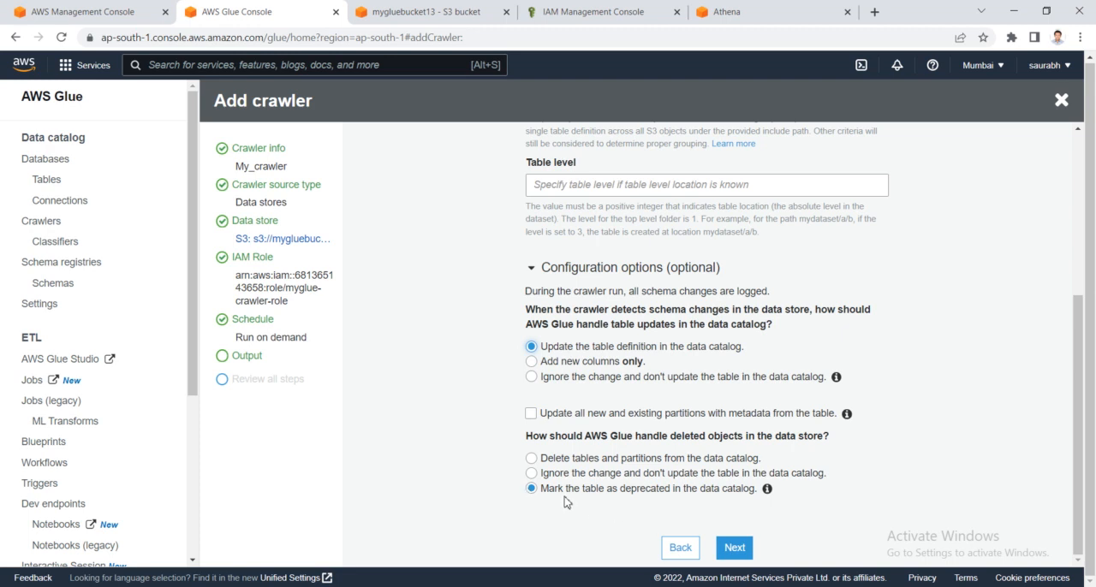
- Finish creating My_crawler from the output and review pages, and run it from the crawlers list
click(734, 552)
click(733, 549)
click(231, 342)
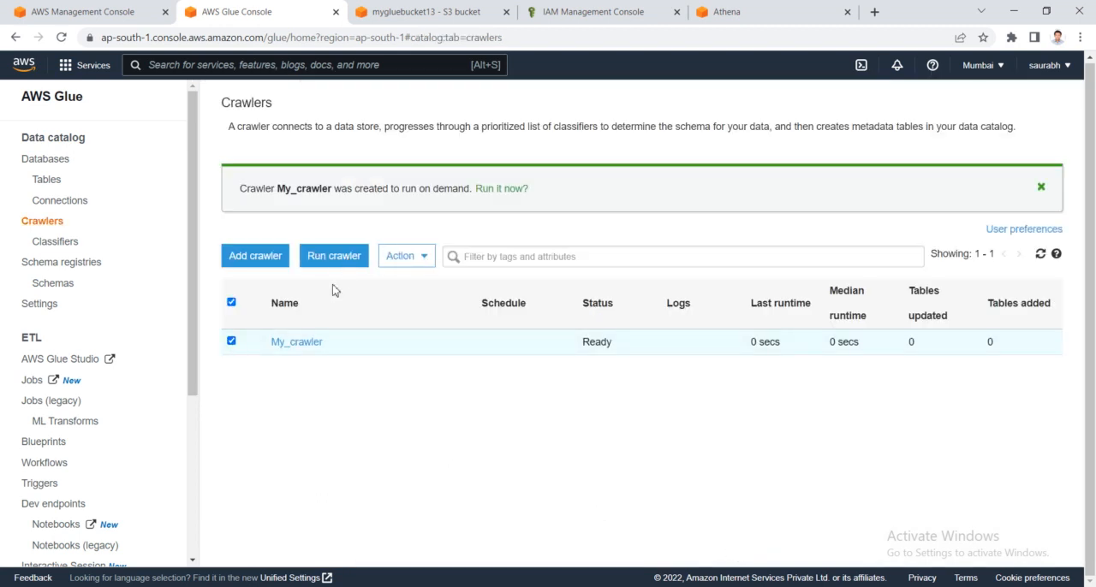
click(346, 265)
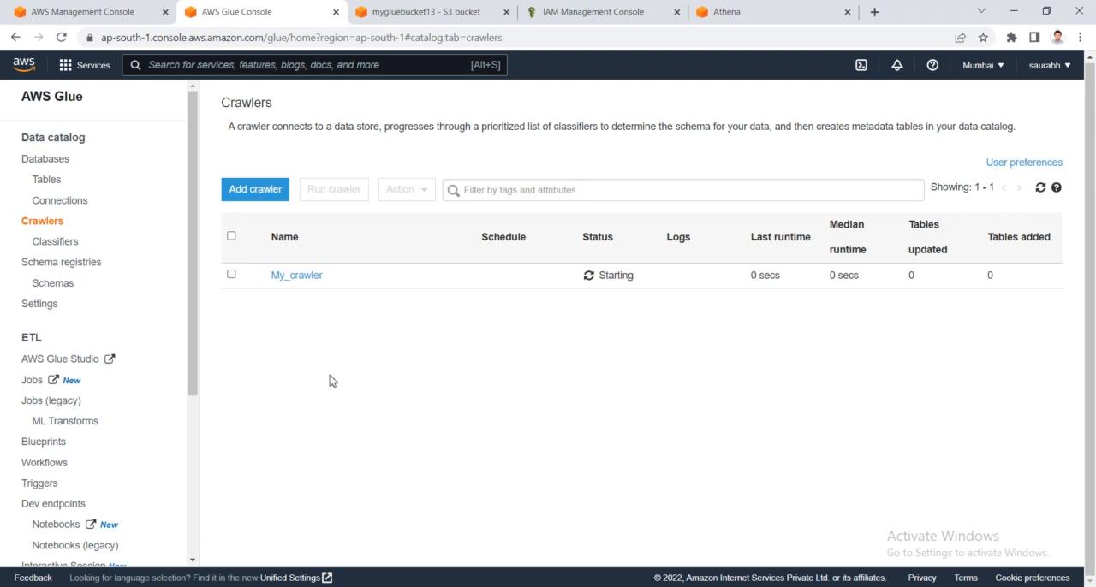
click(1040, 188)
click(1041, 187)
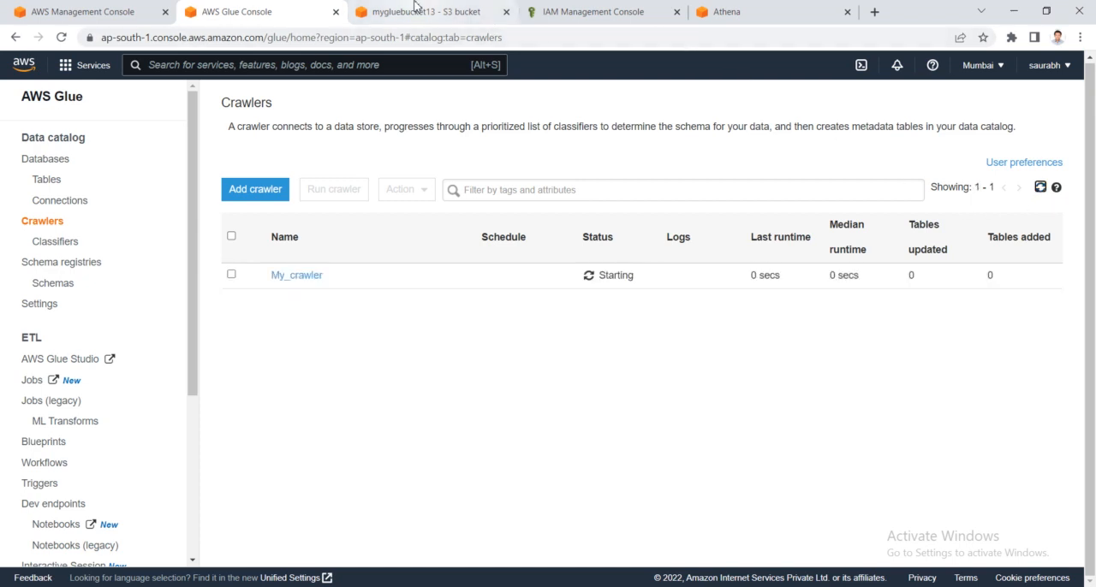
- Open CloudWatch in a new browser tab from the AWS Management Console and return to the Glue crawlers list
click(120, 6)
right_click(387, 311)
click(394, 319)
click(819, 9)
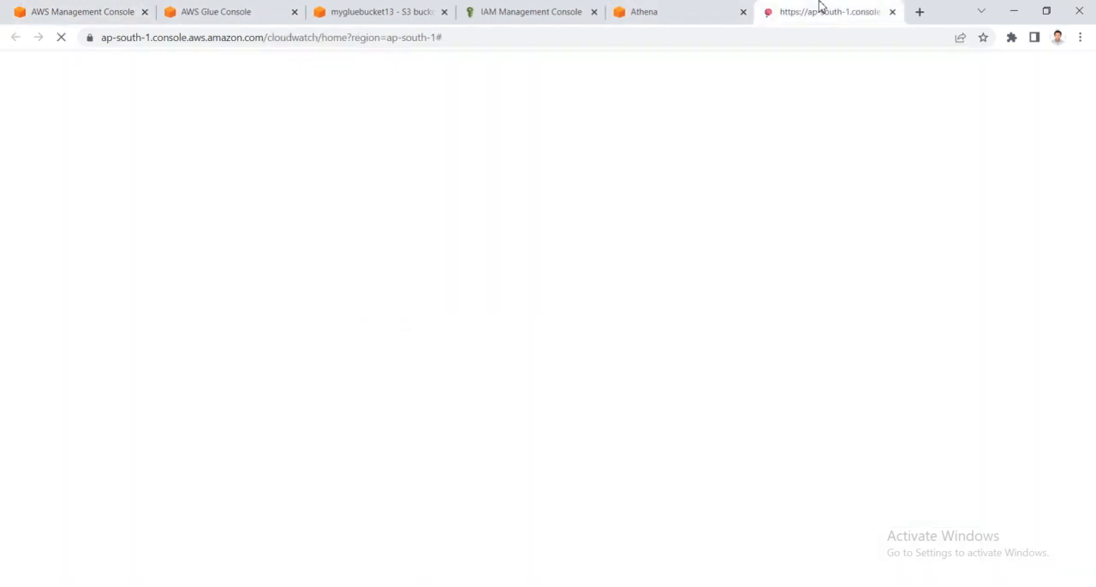
click(374, 9)
click(287, 9)
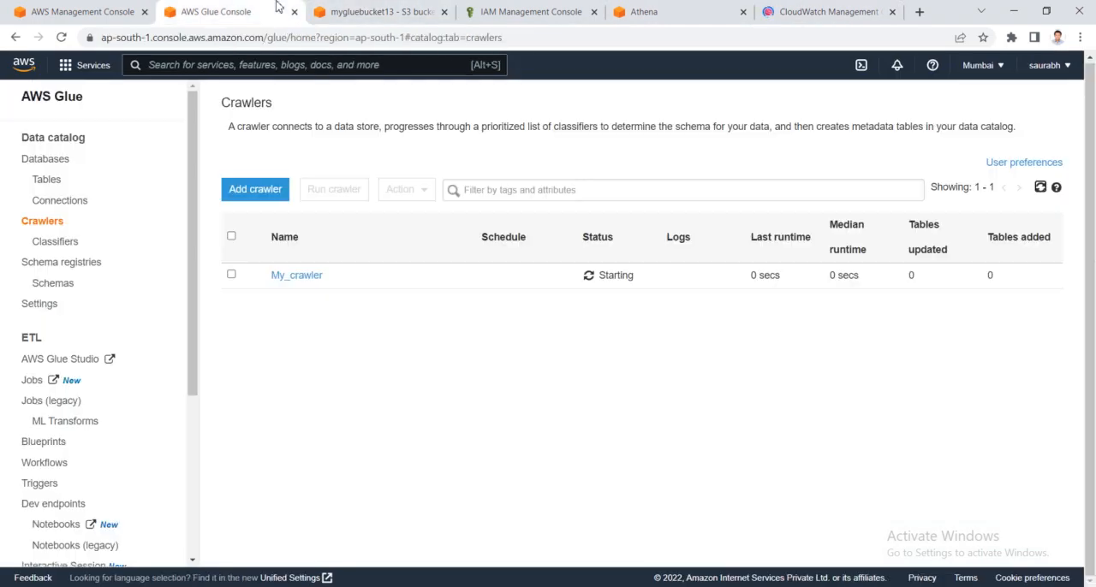
click(372, 9)
click(286, 8)
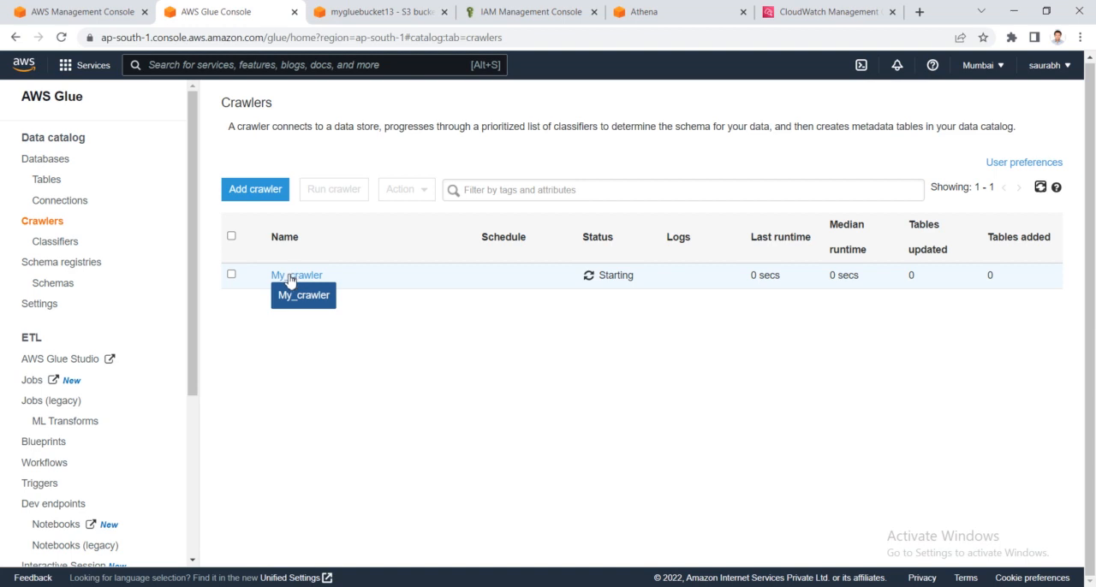
- Check the available databases in the Athena query editor and refresh its data sources
click(653, 10)
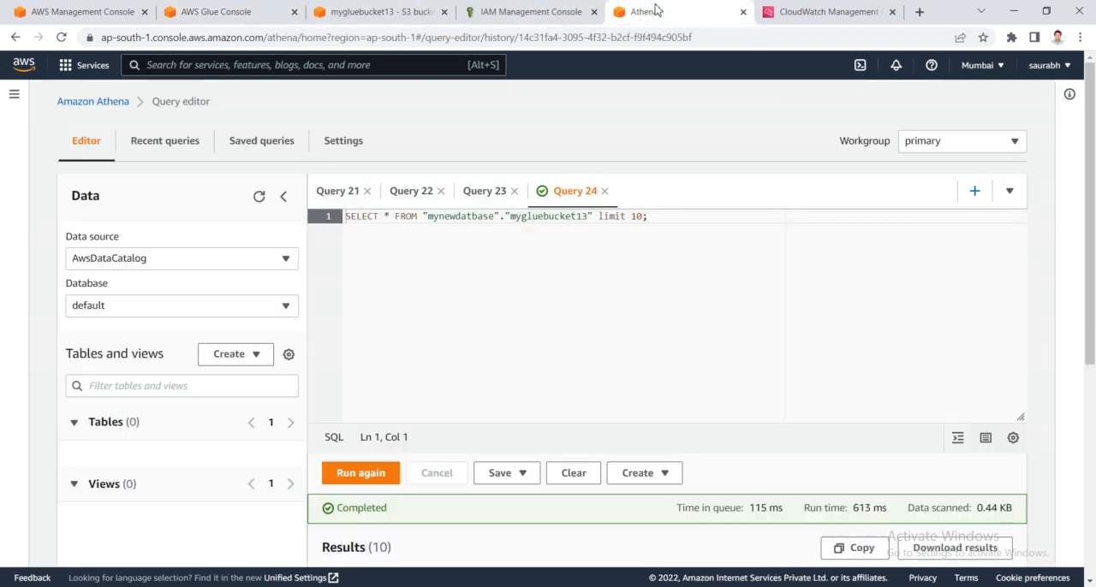
click(224, 313)
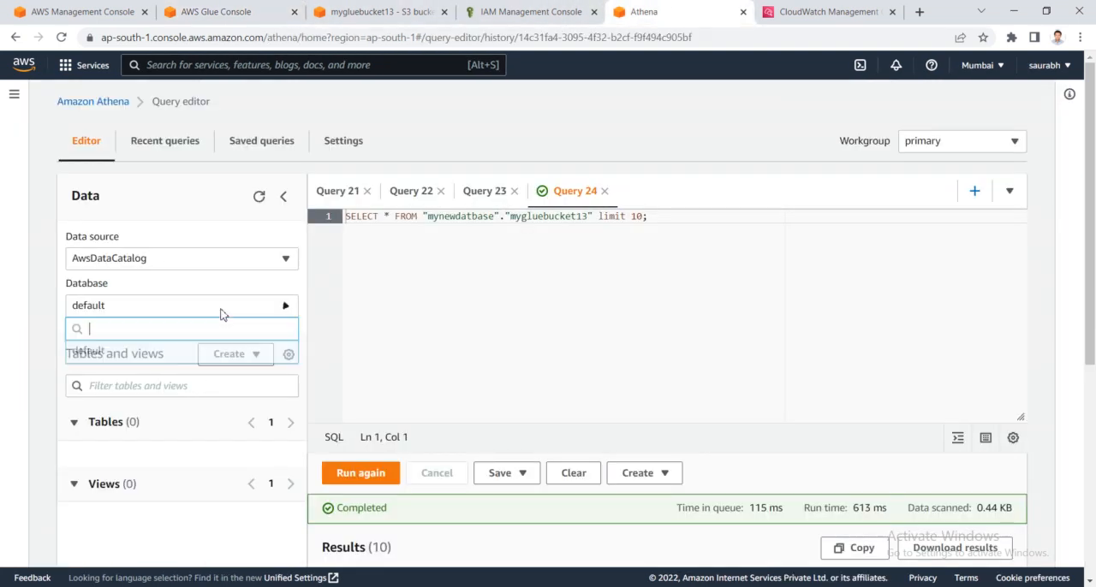
click(224, 314)
click(259, 197)
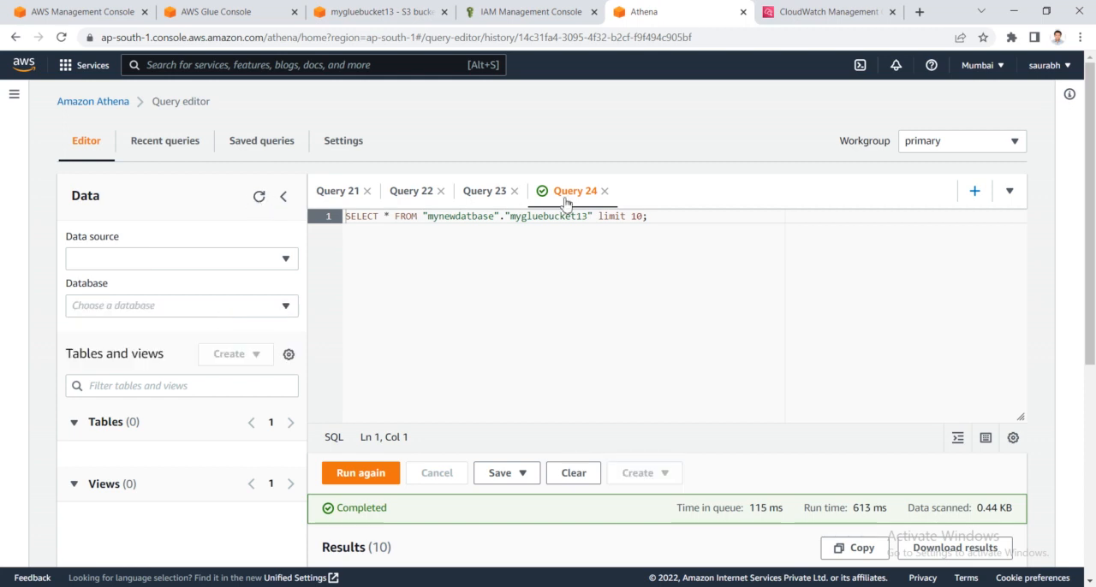
- Close the old queries Query 24 and Query 23 in the Athena editor, discarding their contents
click(604, 194)
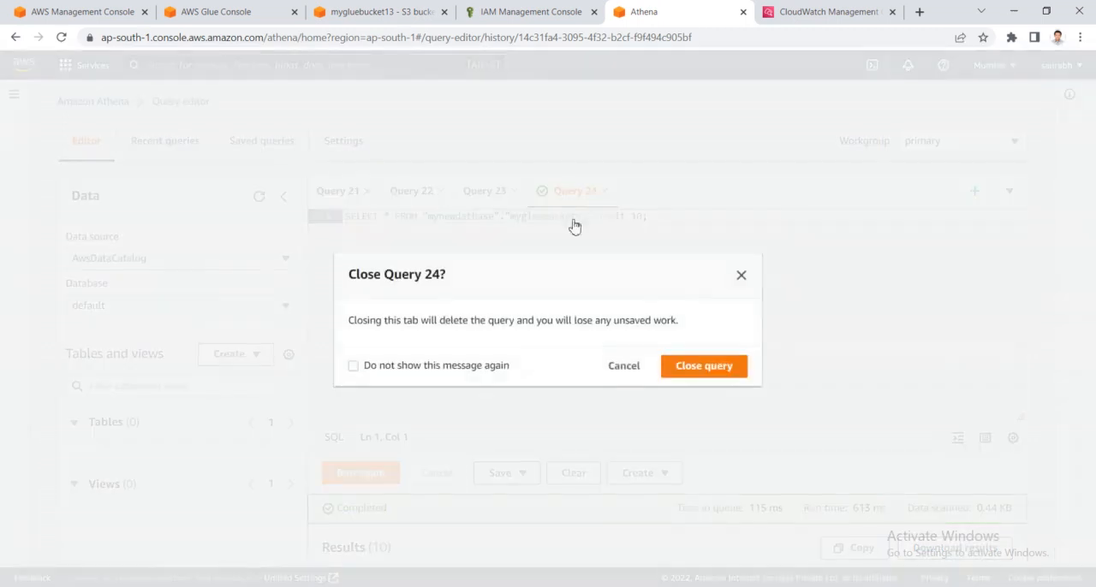
click(716, 371)
click(516, 203)
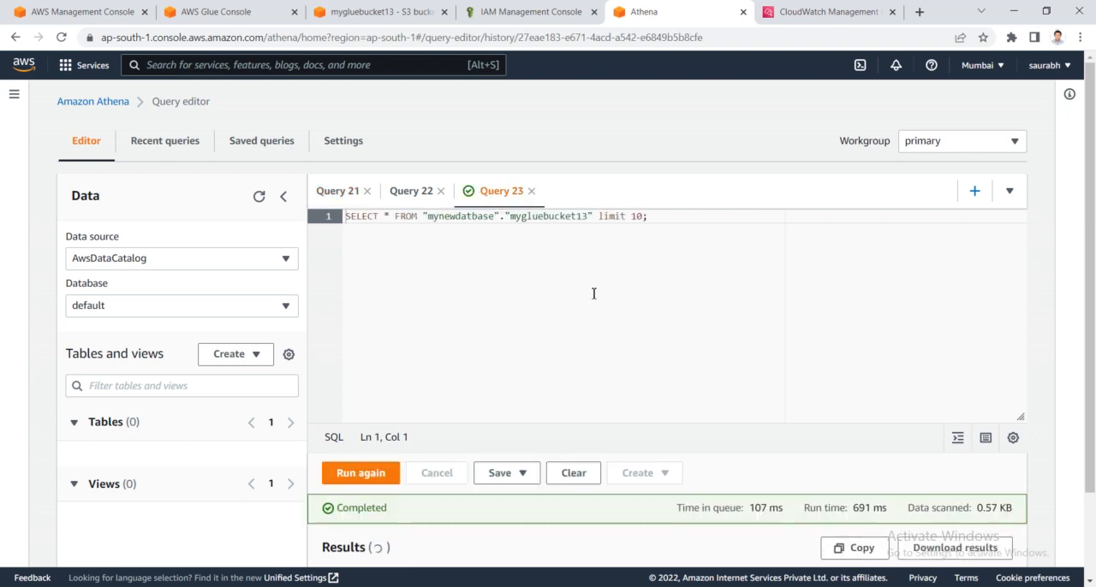
click(530, 193)
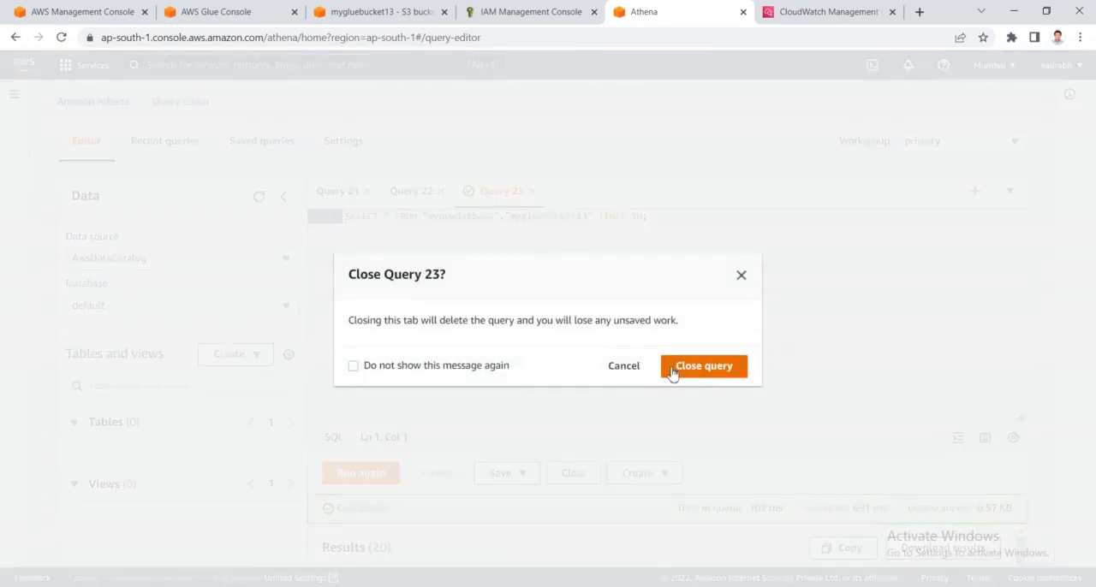
click(685, 371)
- Return to the AWS Glue crawlers list and refresh it repeatedly to monitor My_crawler's run status
click(548, 10)
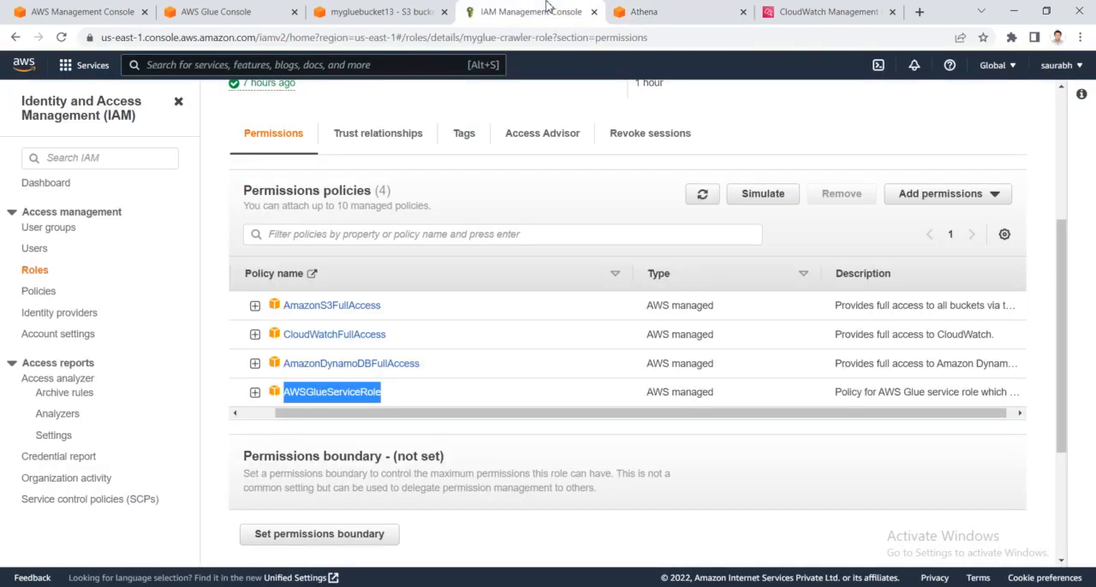
click(382, 8)
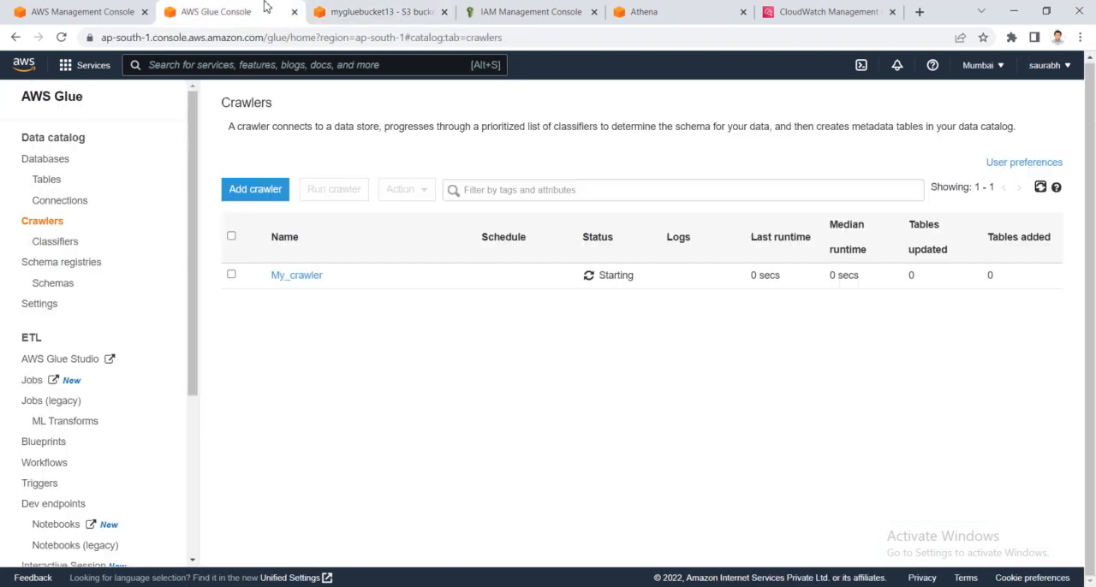
click(231, 11)
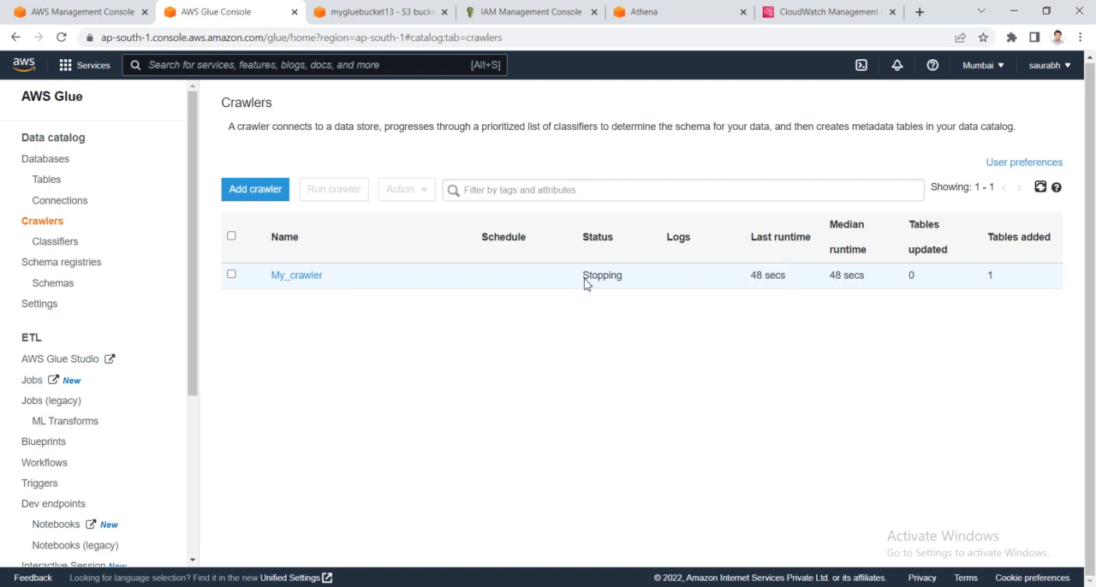
click(1039, 194)
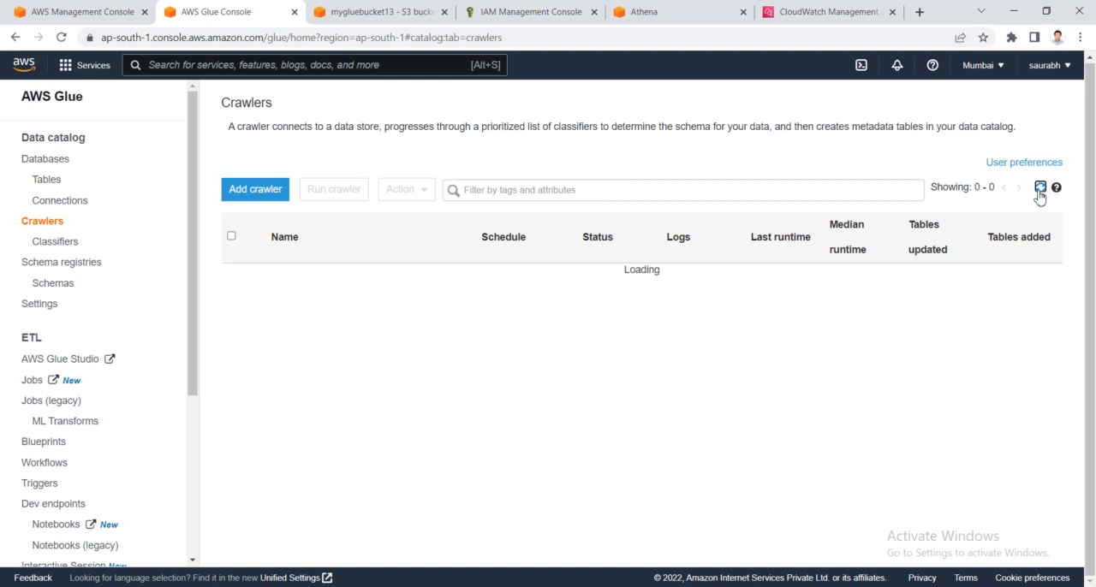
click(1040, 193)
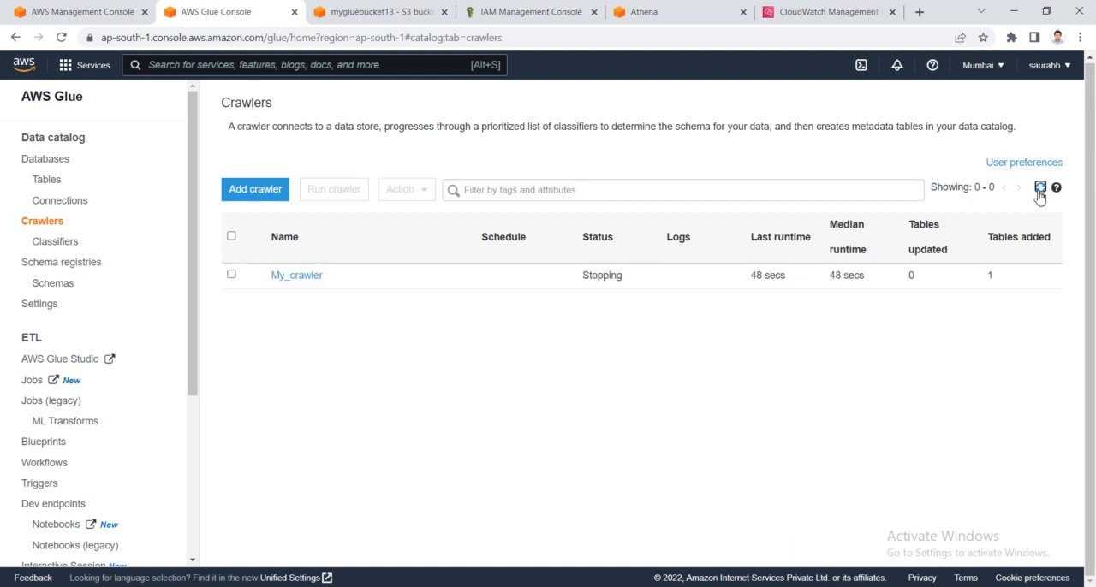
click(1040, 194)
click(1039, 194)
click(1040, 193)
click(1039, 192)
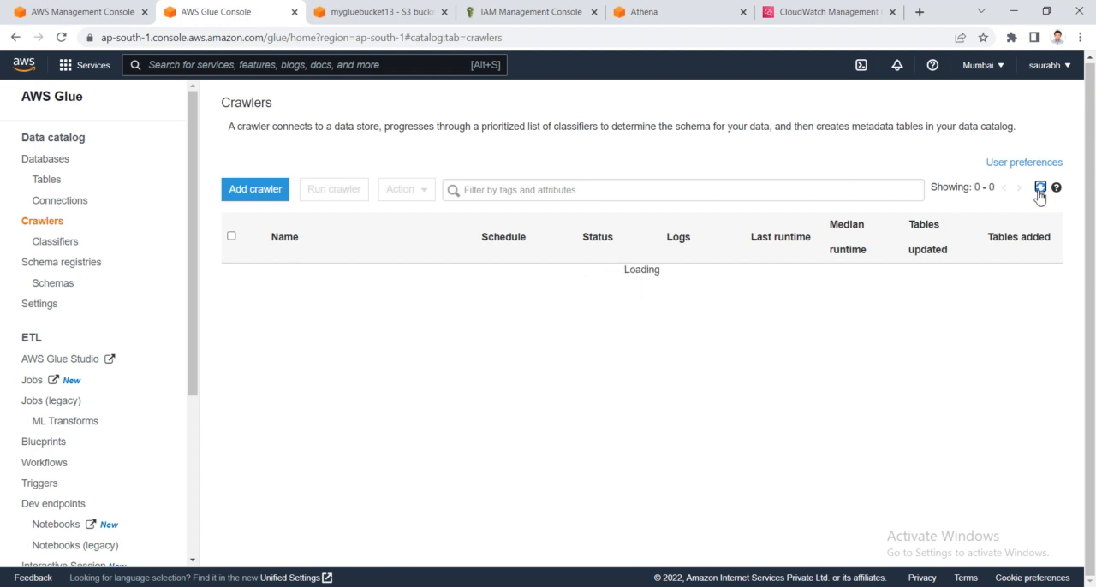
click(1039, 192)
click(1040, 192)
click(1040, 193)
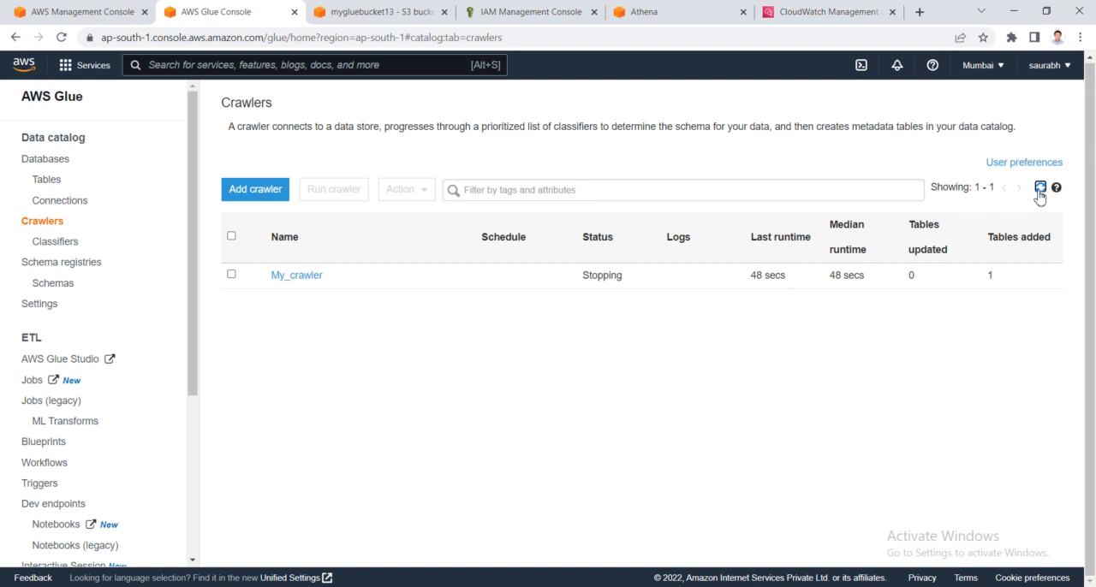
click(360, 7)
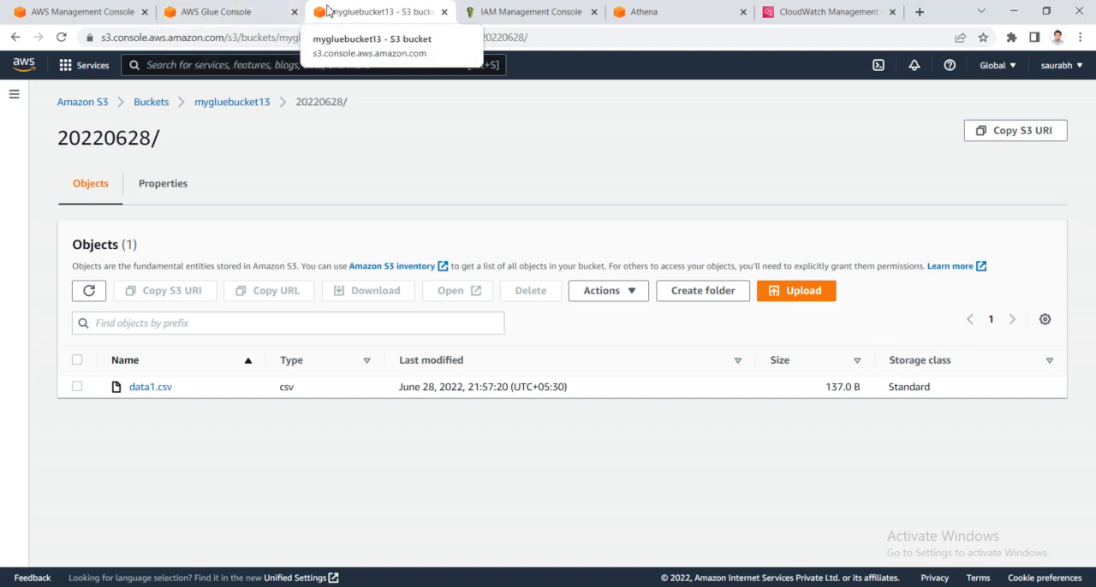
click(259, 8)
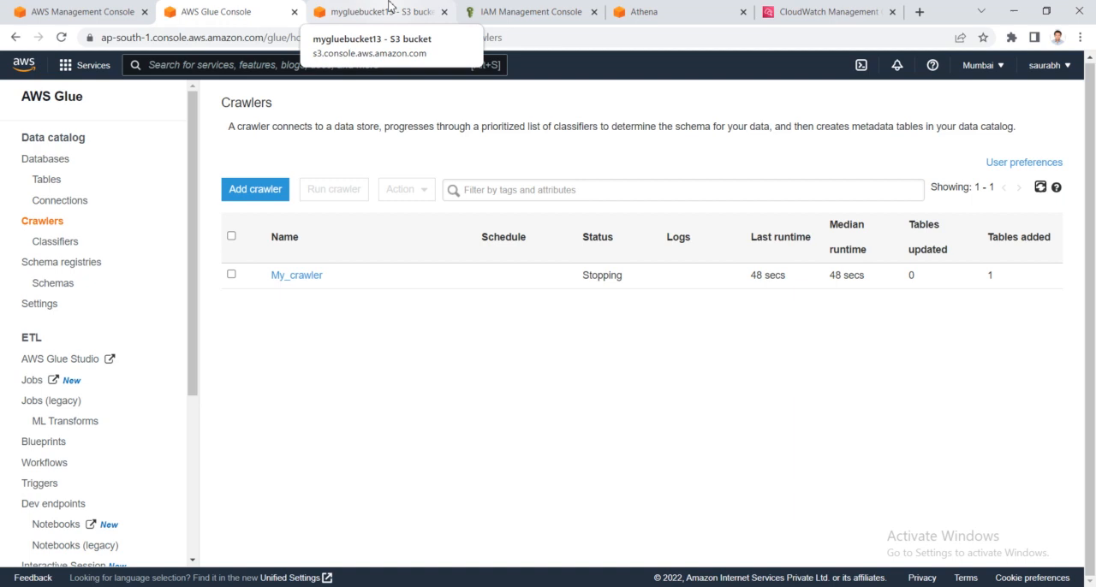
click(1042, 189)
click(1041, 189)
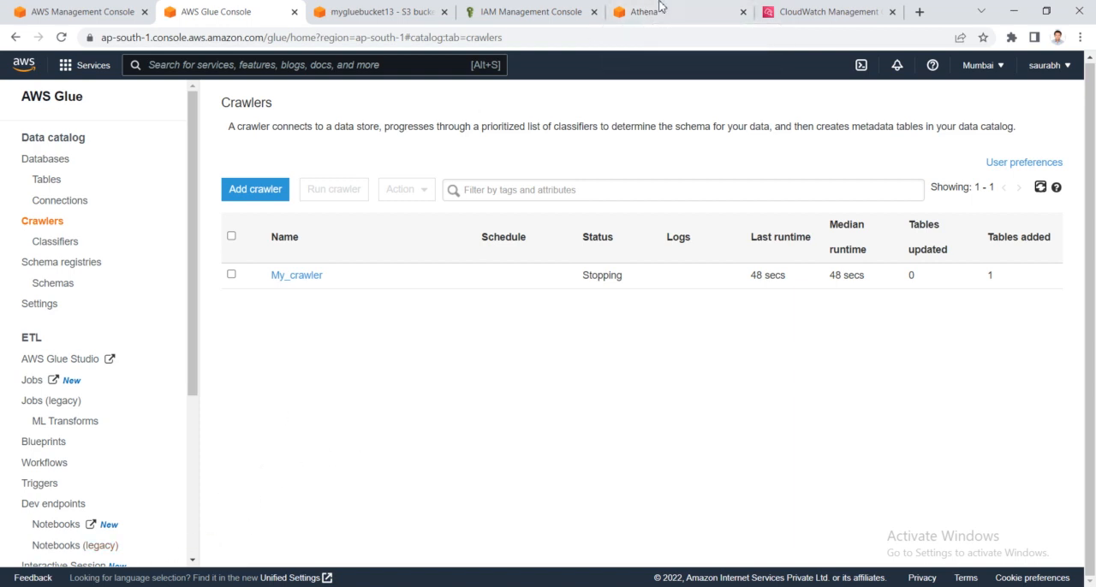
- Review the data1.csv object and its folder path mygluebucket13/20220628/ in the S3 console
click(390, 7)
drag(202, 394, 120, 391)
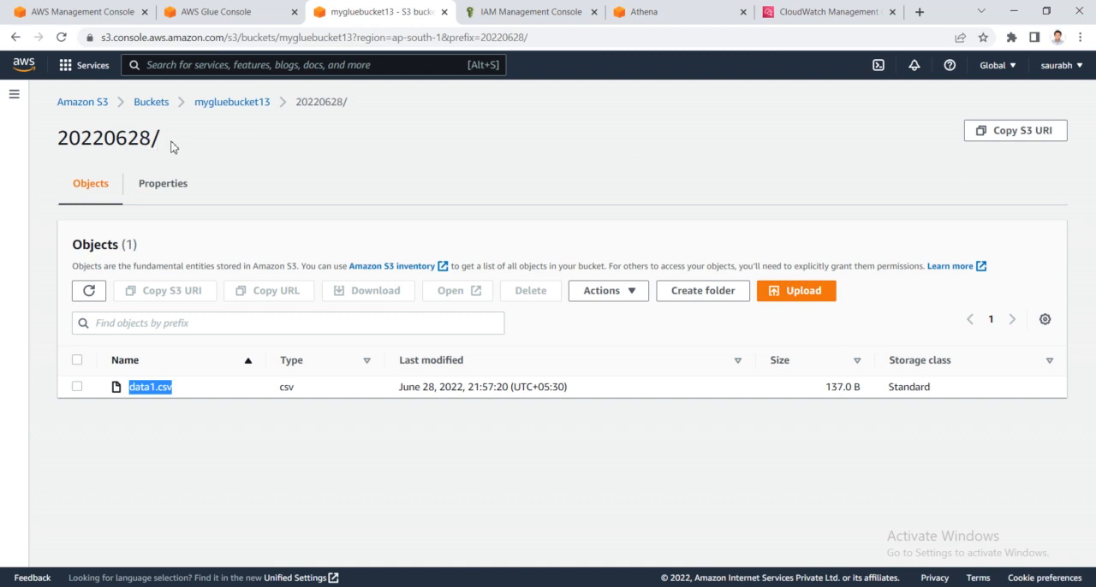
drag(349, 102, 196, 102)
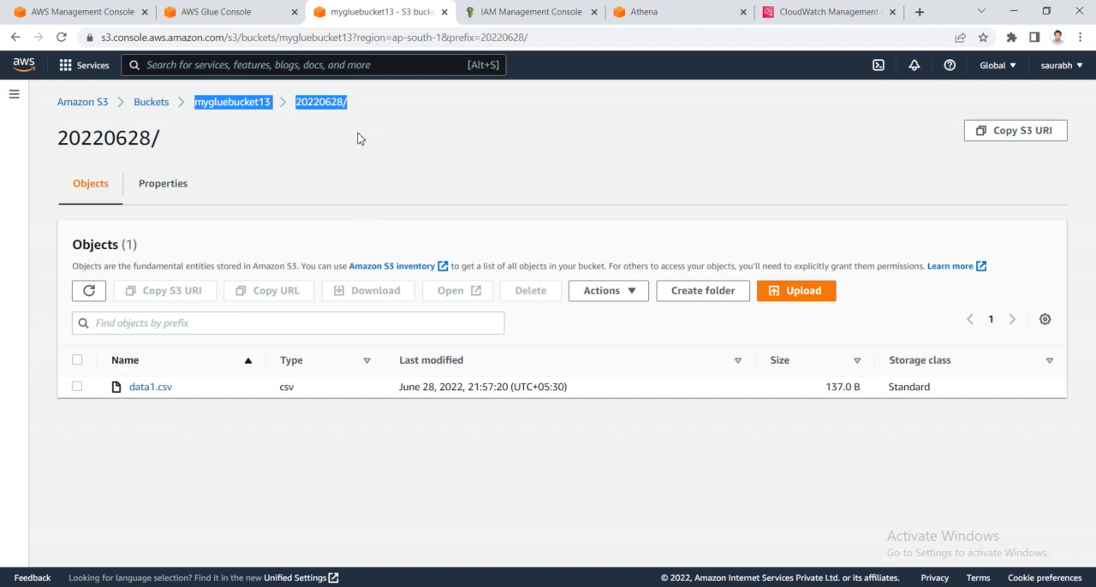
- Return to the AWS Glue crawlers list and check My_crawler's run status
click(677, 8)
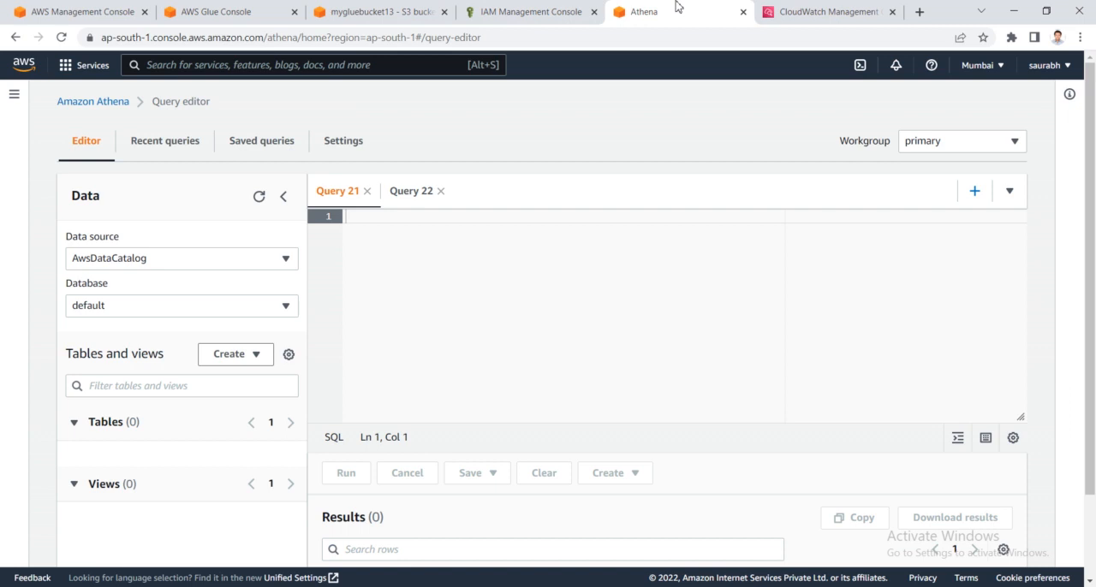
click(294, 7)
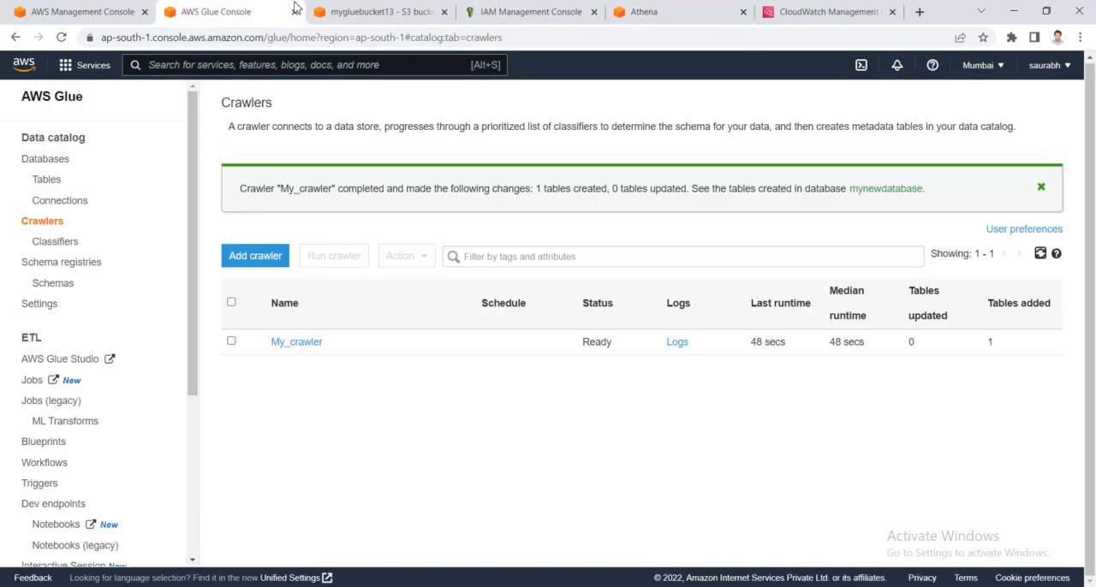
drag(619, 353, 556, 342)
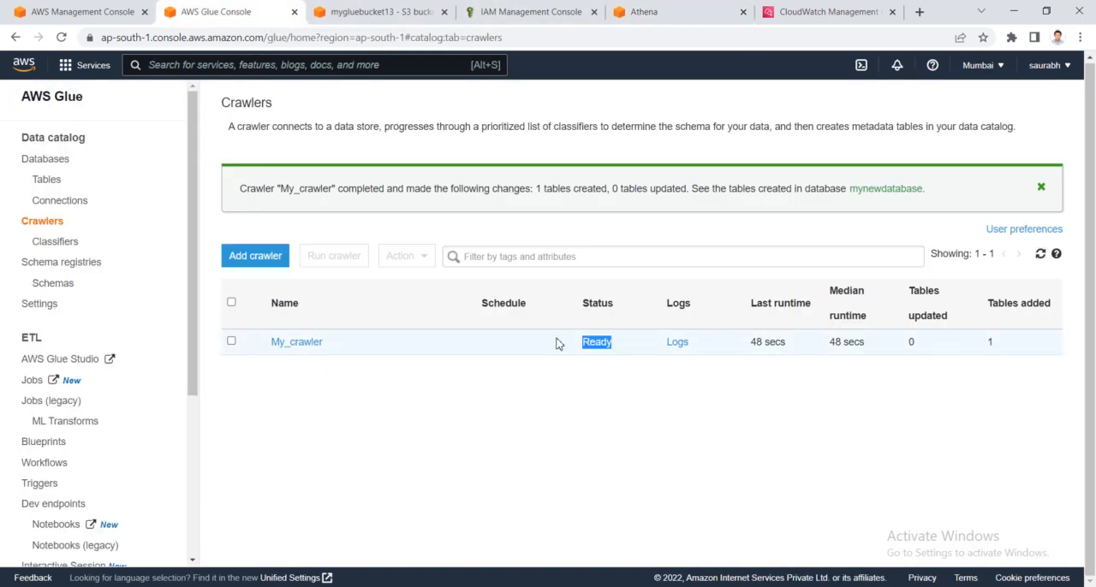
right_click(676, 344)
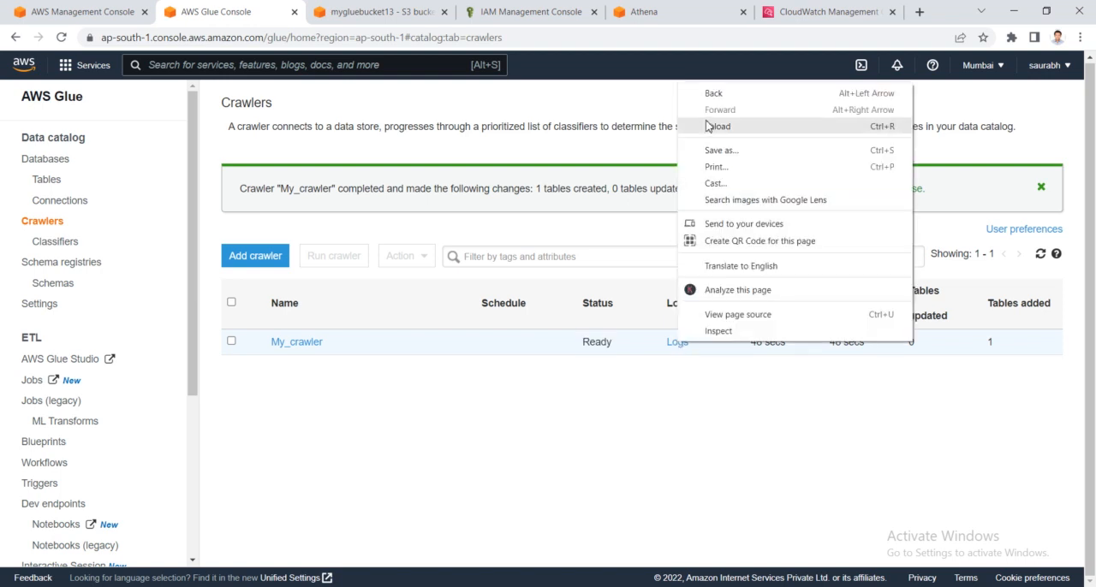
click(591, 495)
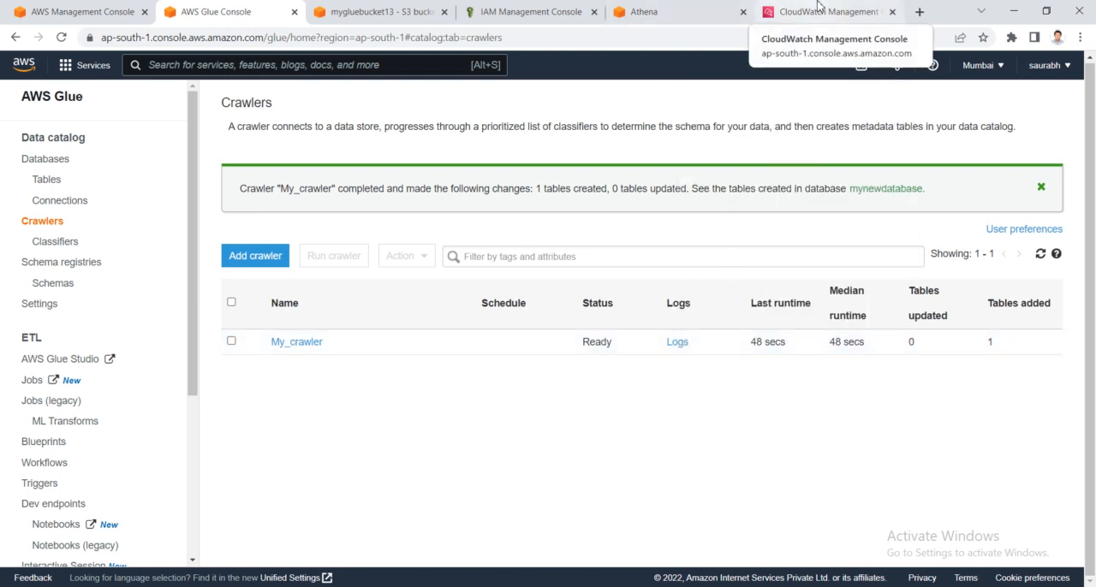
- Switch to CloudWatch and open the /aws-glue/crawlers log group to look over its log streams
click(817, 7)
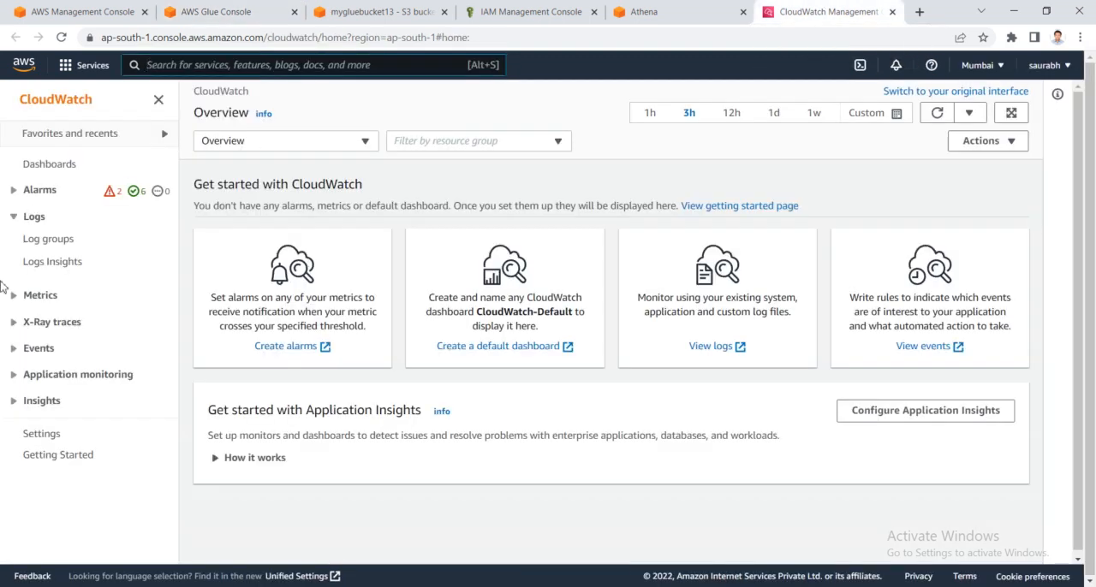
click(63, 245)
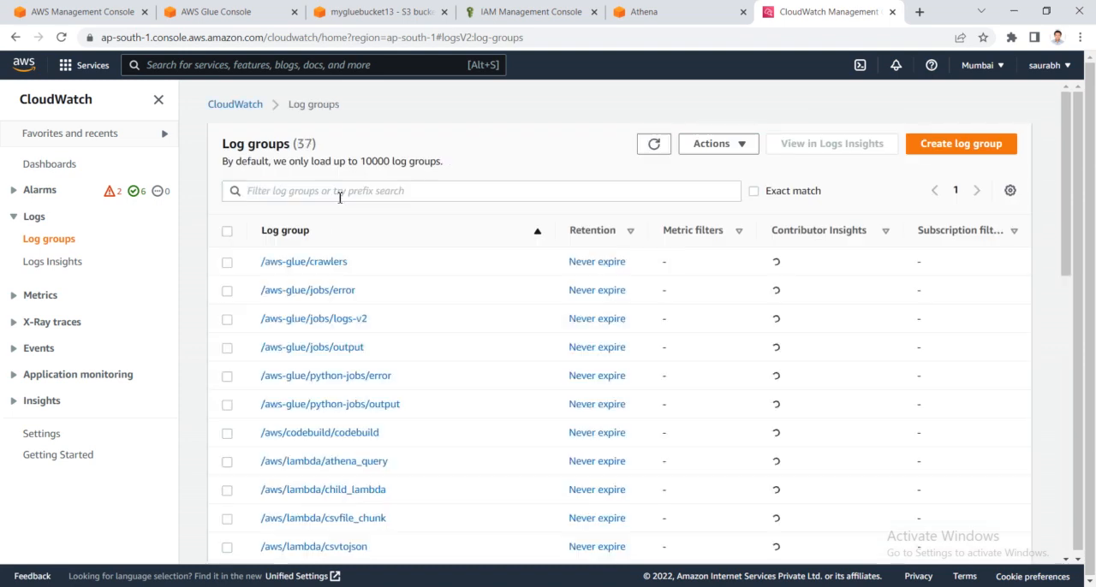
click(340, 195)
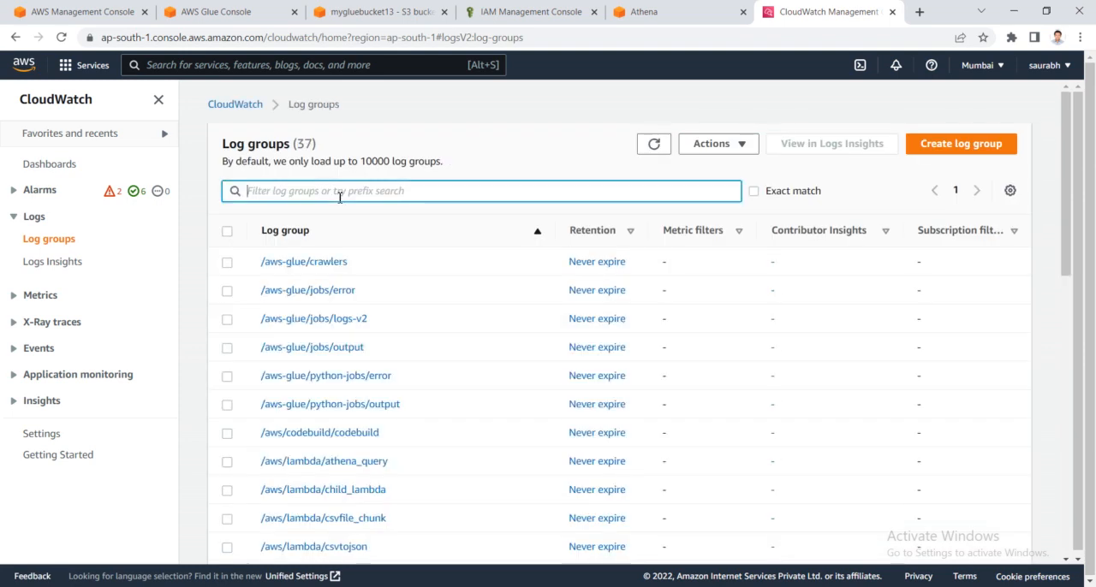
click(312, 264)
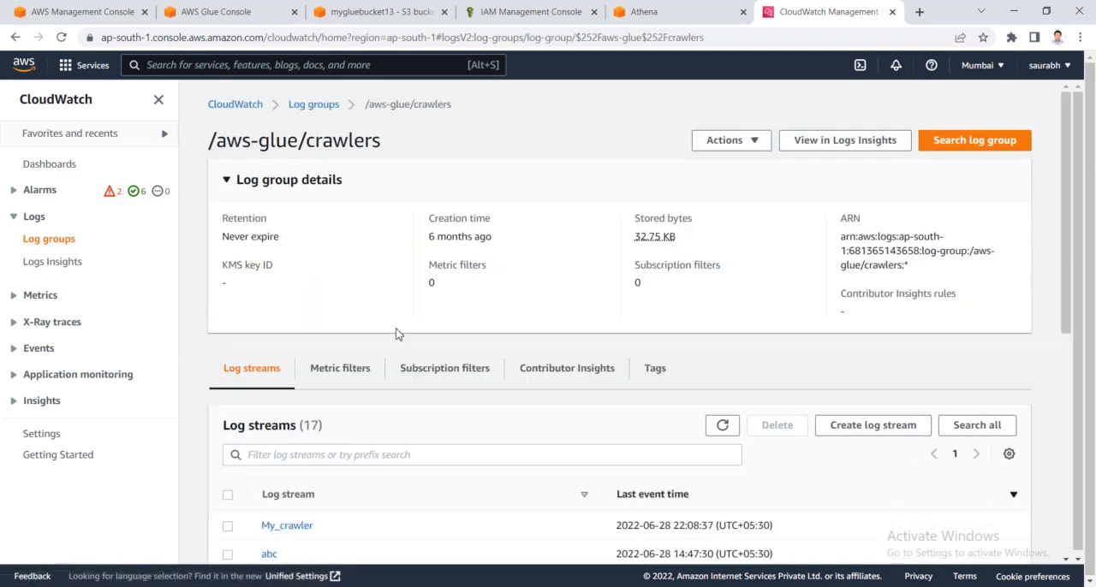
scroll(396, 335, down, 2)
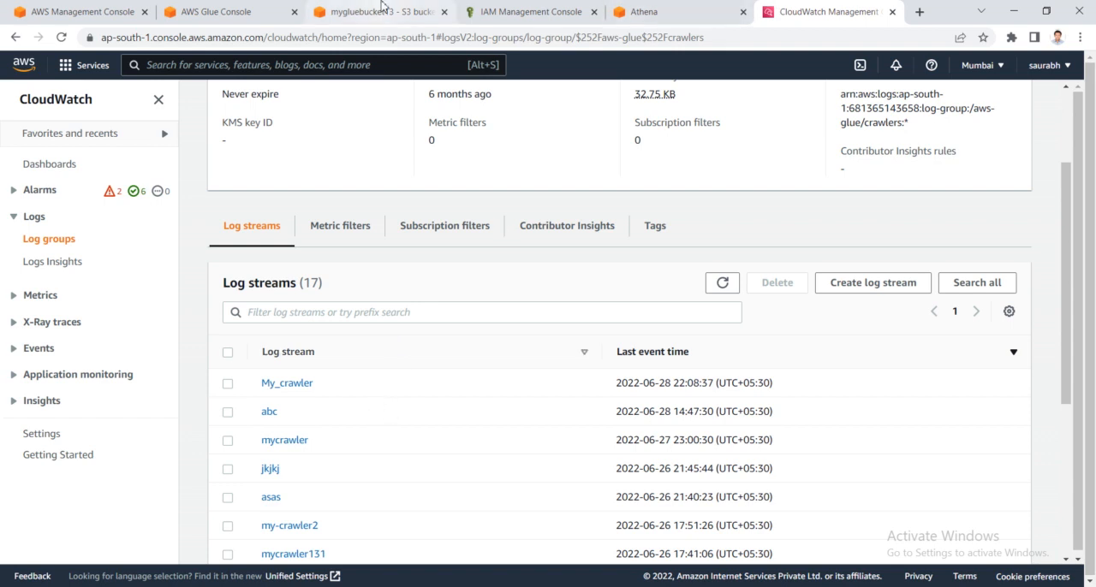
click(379, 11)
click(223, 11)
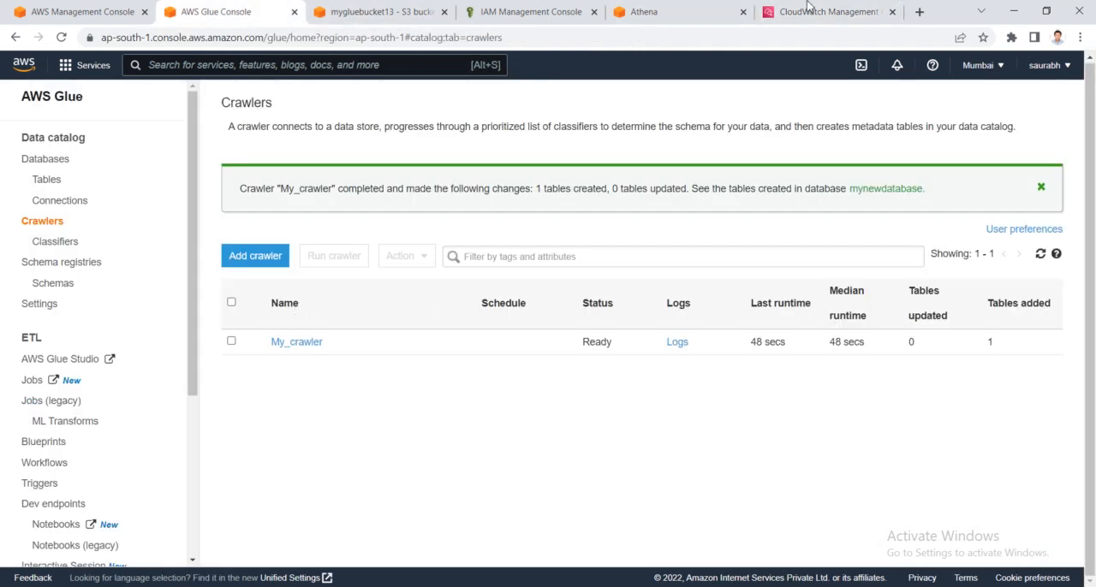
click(835, 11)
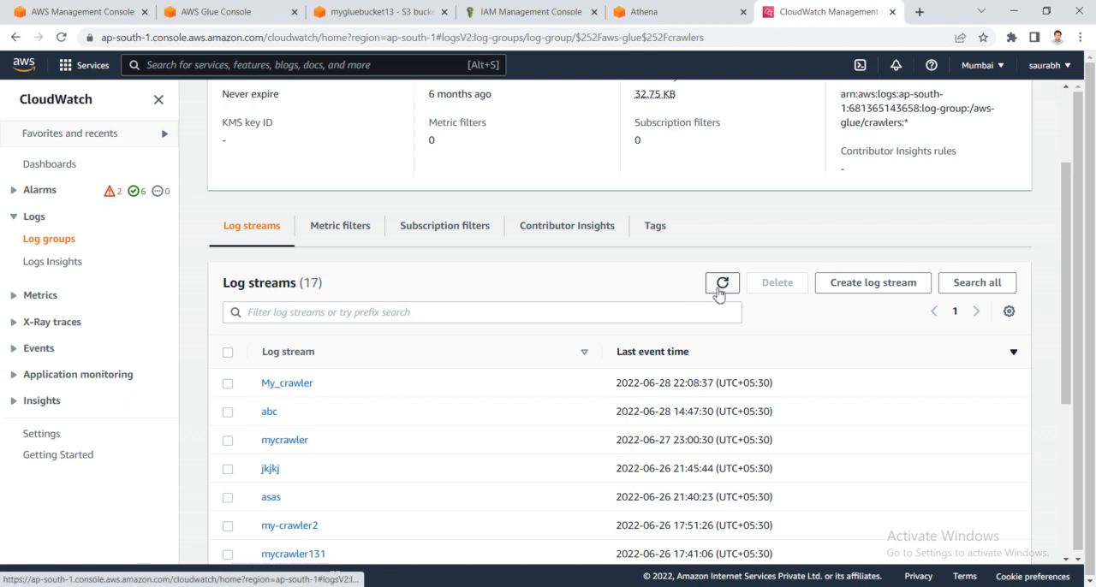
- Open the My_crawler log stream, display its events as text, and review the crawl configuration and run summary
click(285, 383)
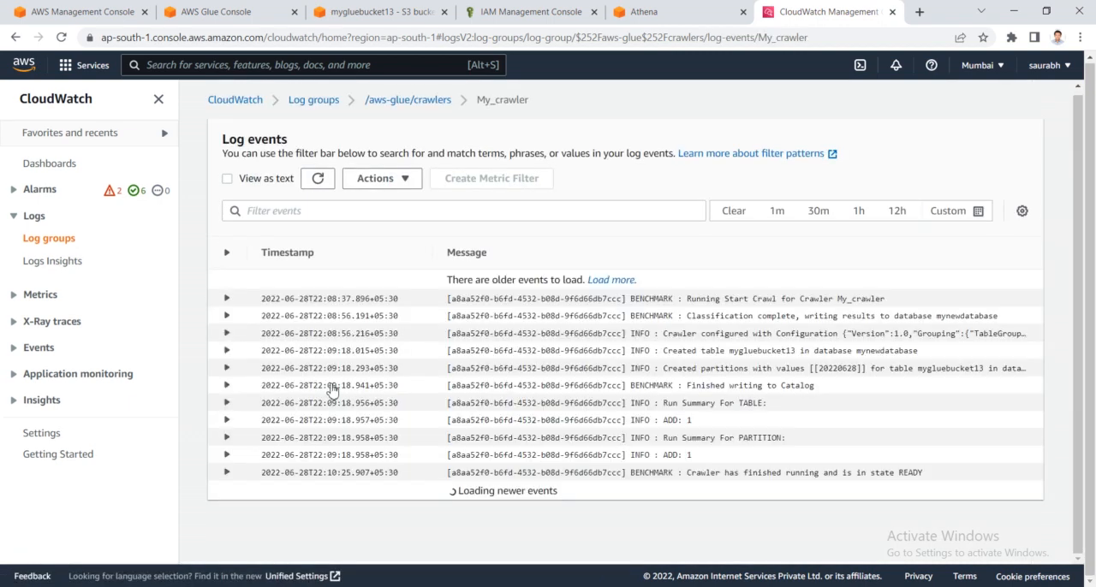
click(227, 178)
scroll(358, 427, down, 1)
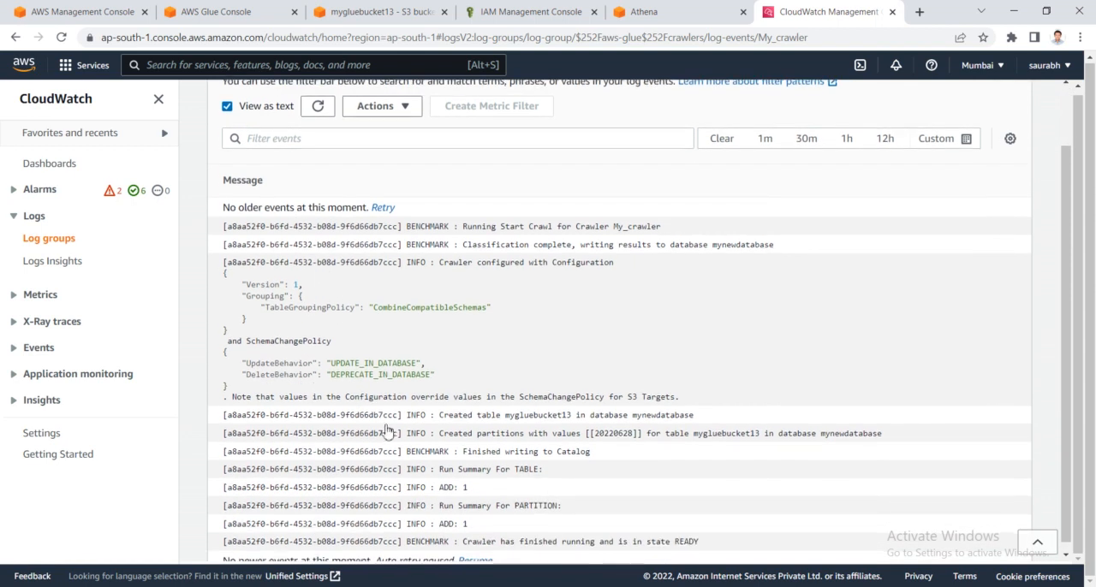
drag(330, 357, 222, 329)
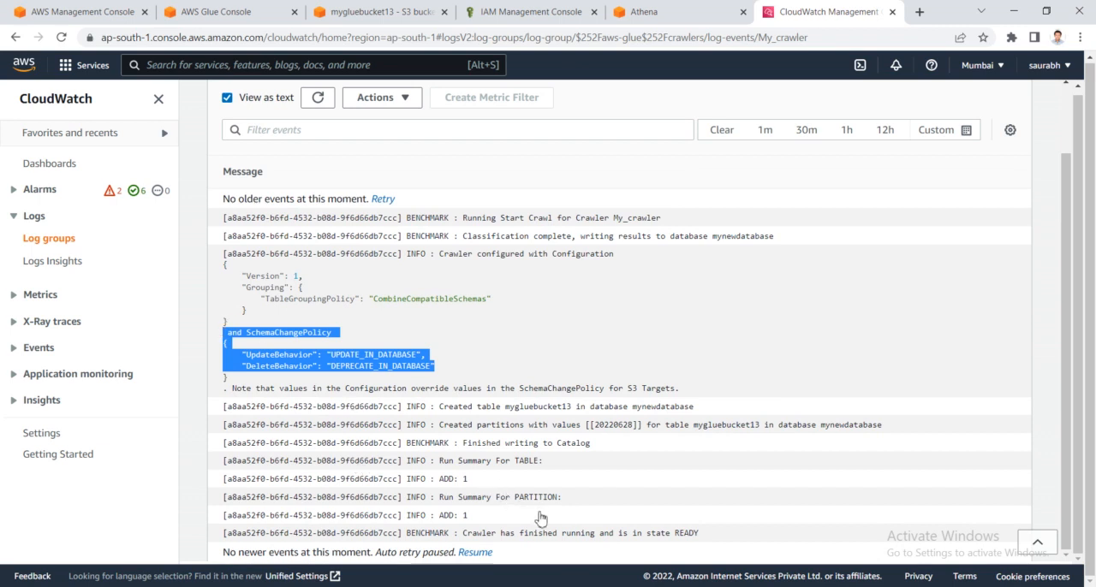
scroll(605, 489, up, 1)
scroll(604, 490, down, 1)
- Return to AWS Glue and refresh the Data Catalog databases list to check for mynewdatabase
click(382, 11)
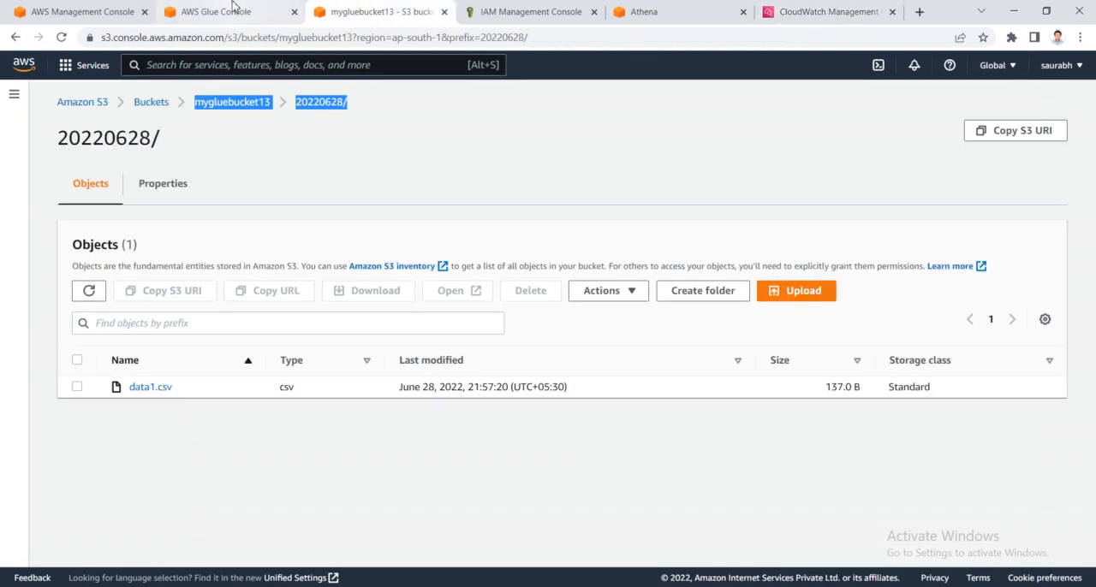
click(637, 11)
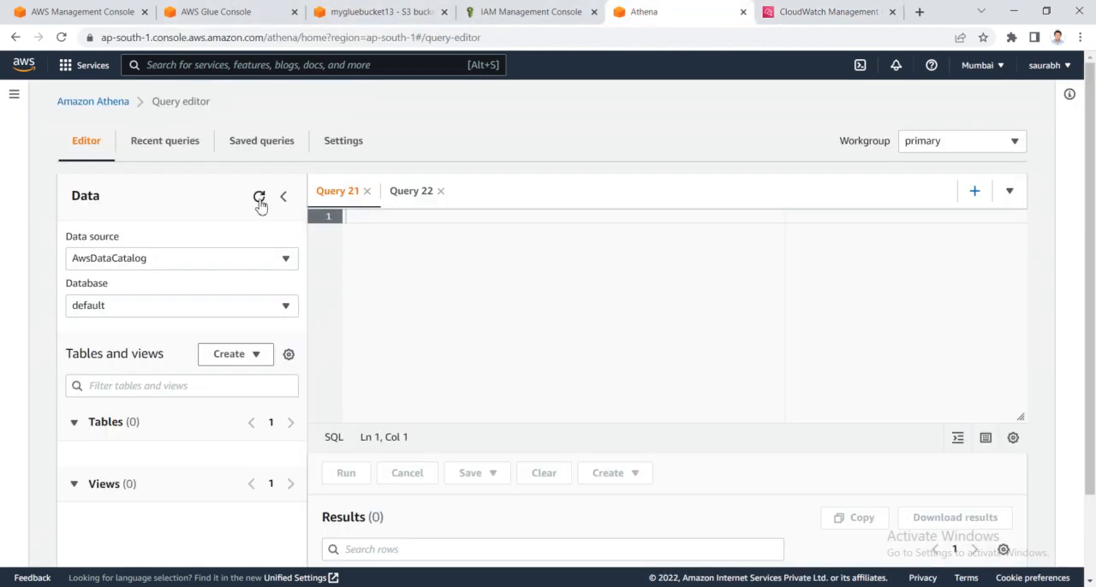
click(259, 11)
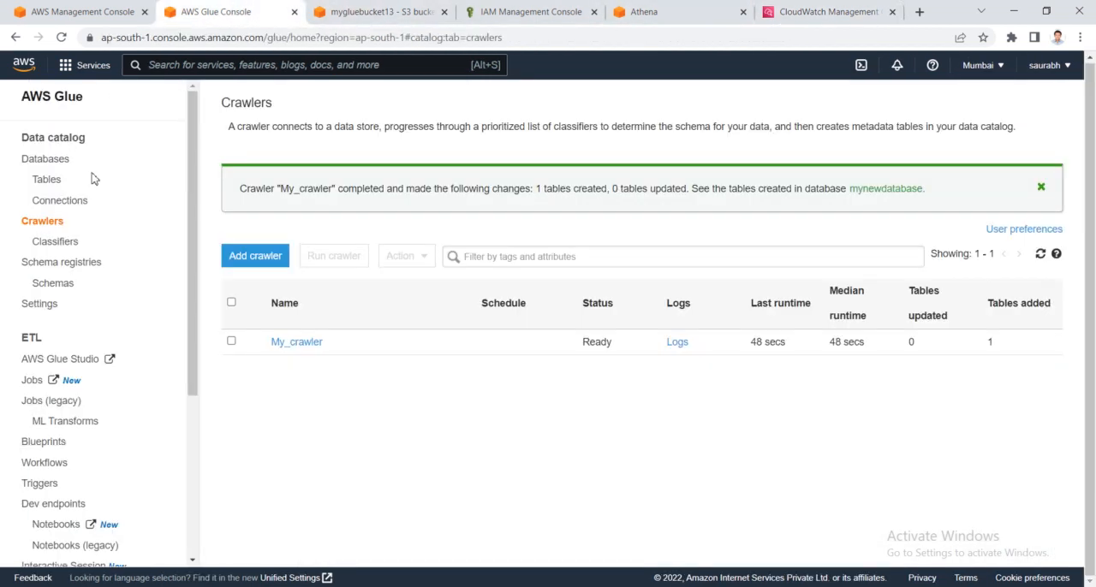
click(56, 167)
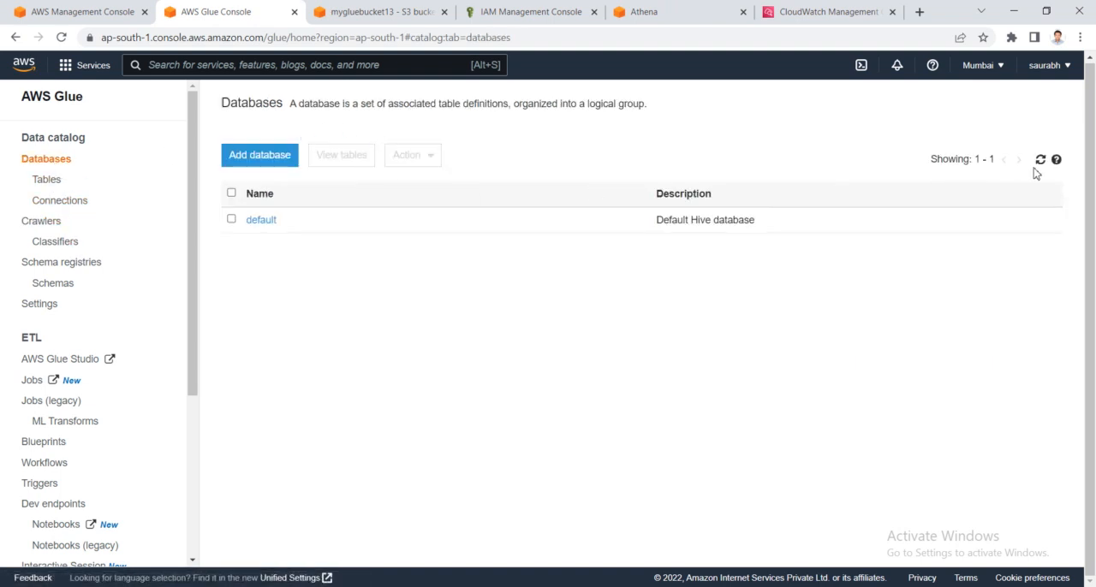
click(1040, 161)
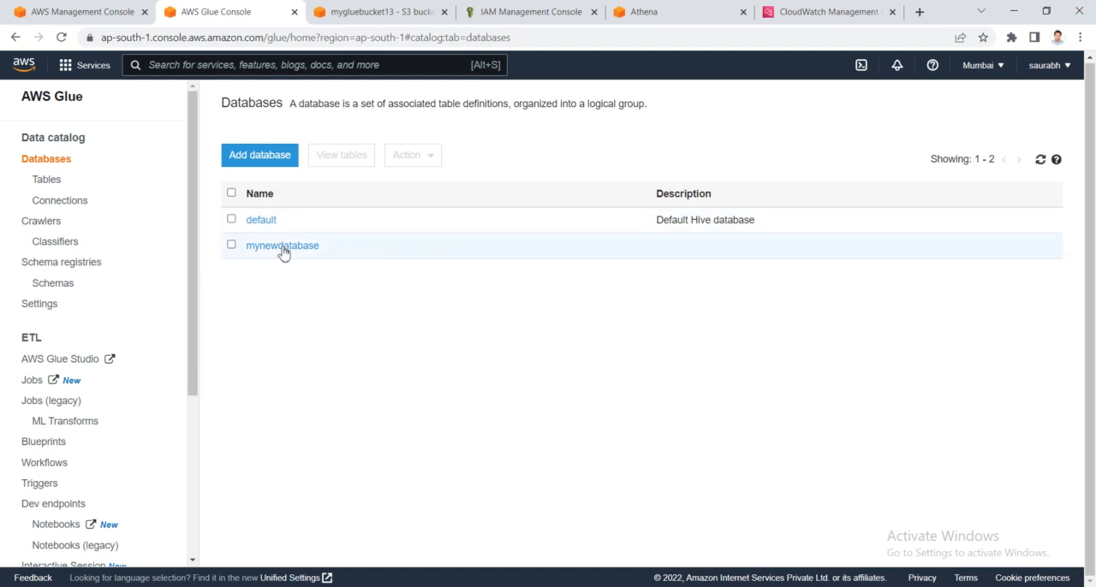
drag(322, 247, 244, 252)
- Open the mygluebucket13 table in the Data Catalog and compare its schema with the columns of data1.csv in Excel
click(47, 183)
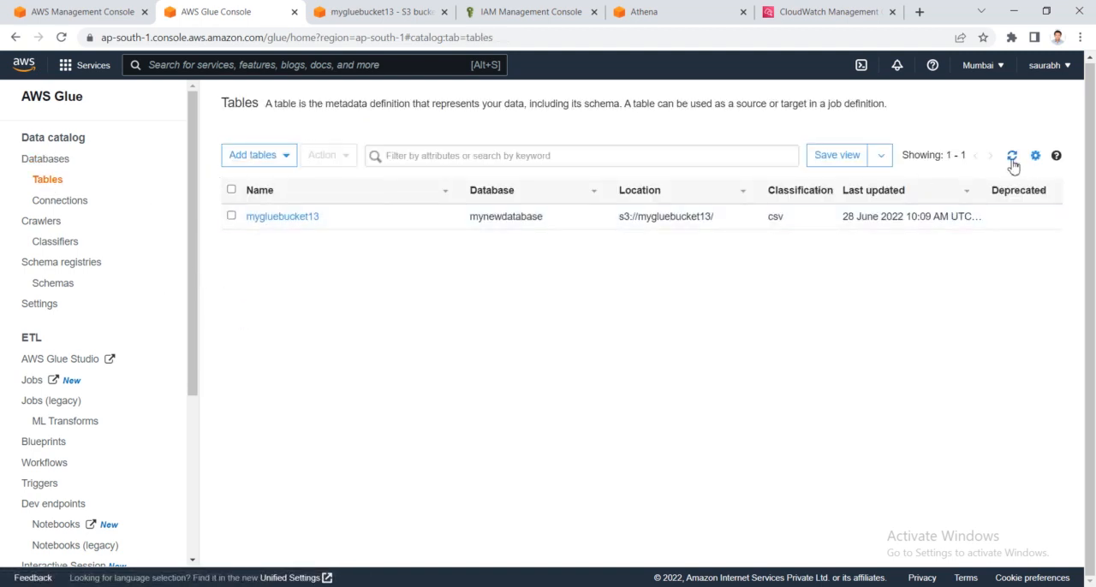
drag(335, 231, 272, 224)
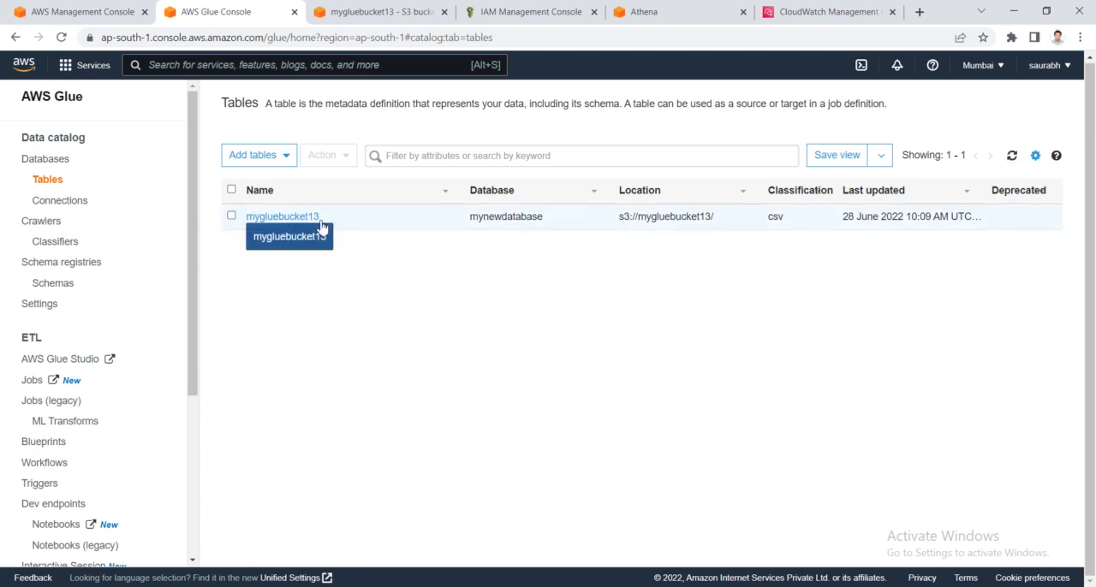
click(272, 219)
scroll(490, 358, down, 2)
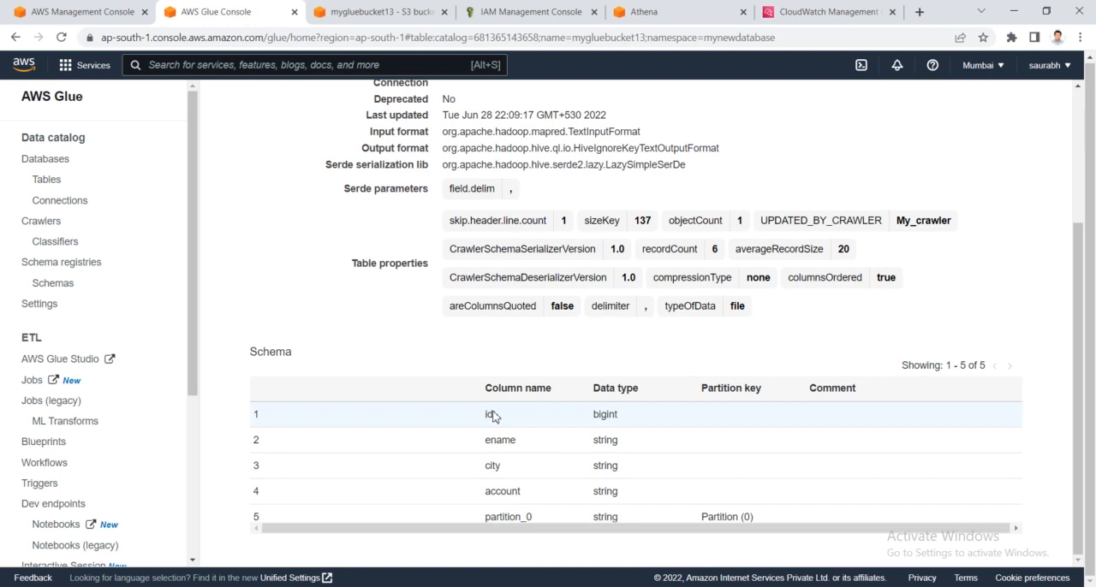
drag(495, 418, 620, 498)
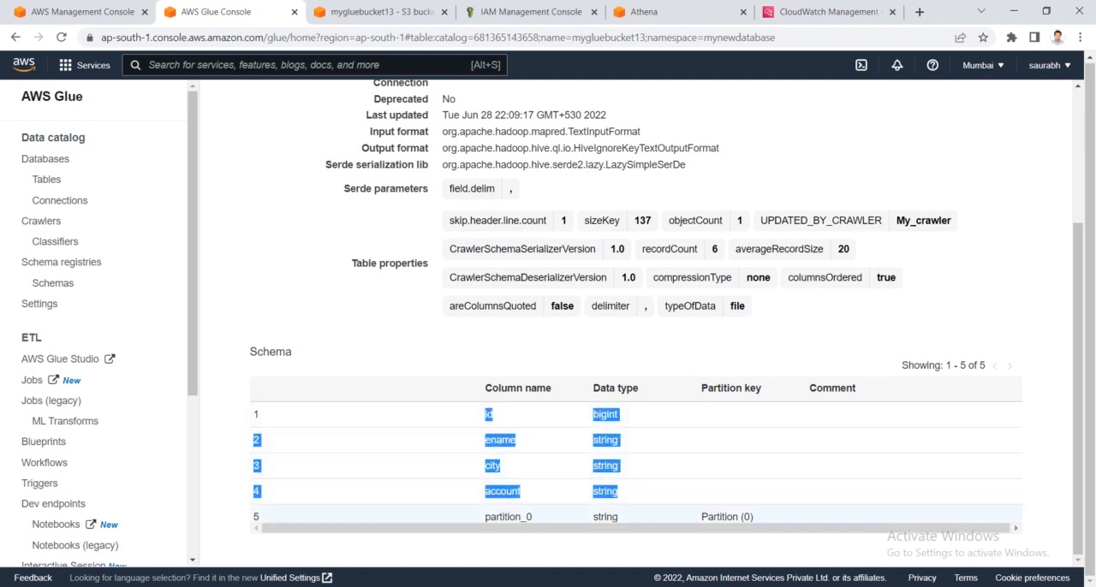
key(alt+Tab)
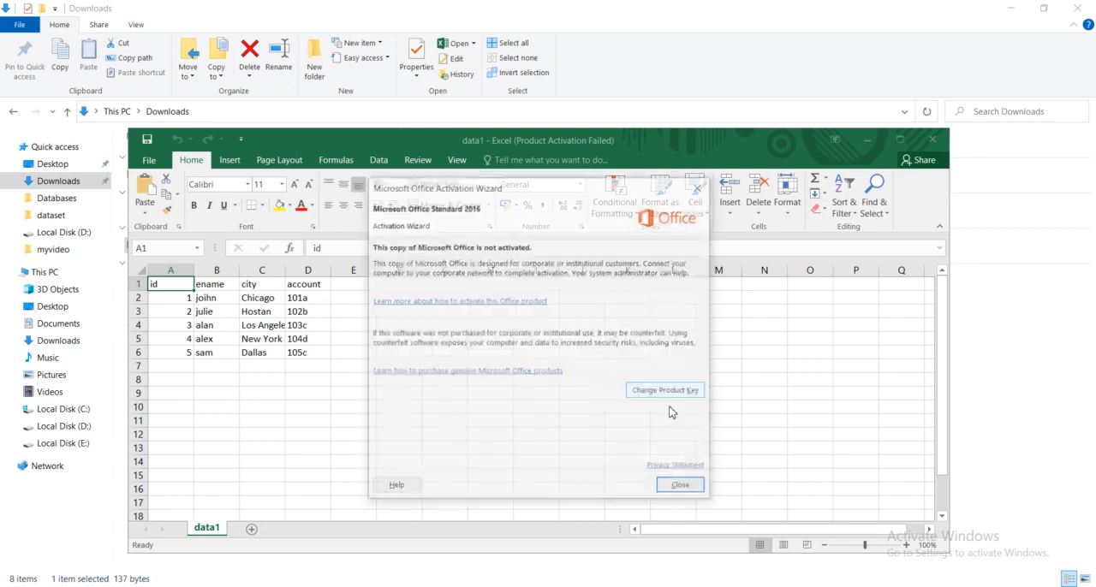
click(681, 485)
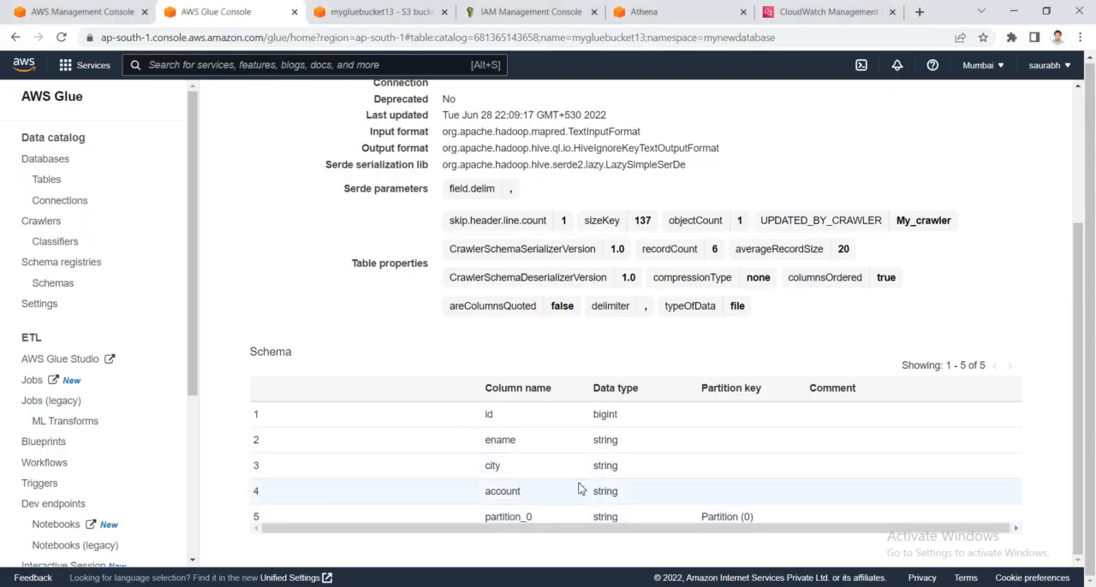
- Switch to the Athena query editor, refresh its data sources, and select mynewdatabase as the database
click(680, 8)
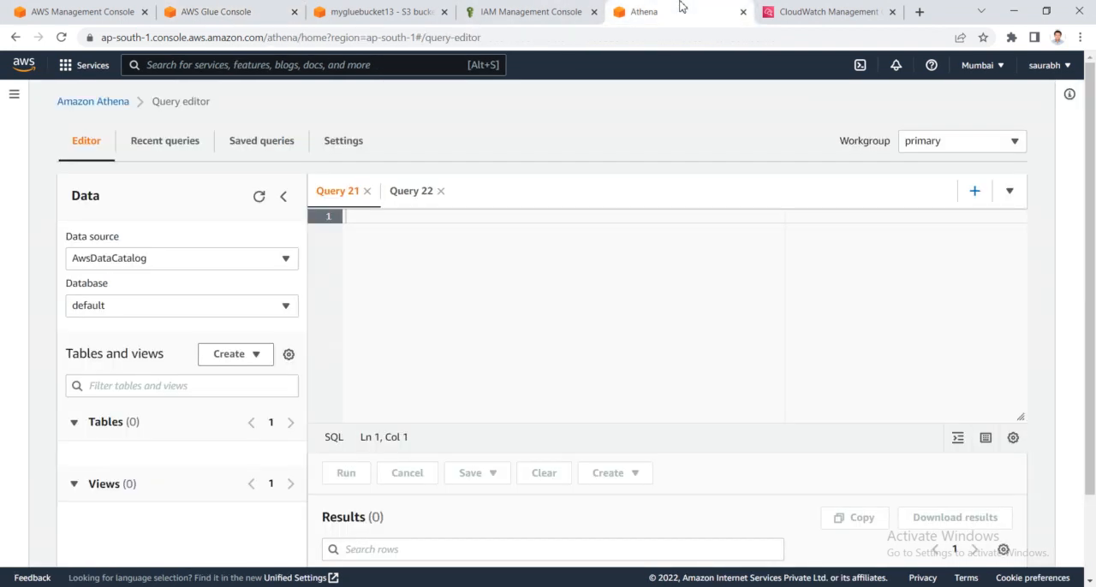
click(260, 198)
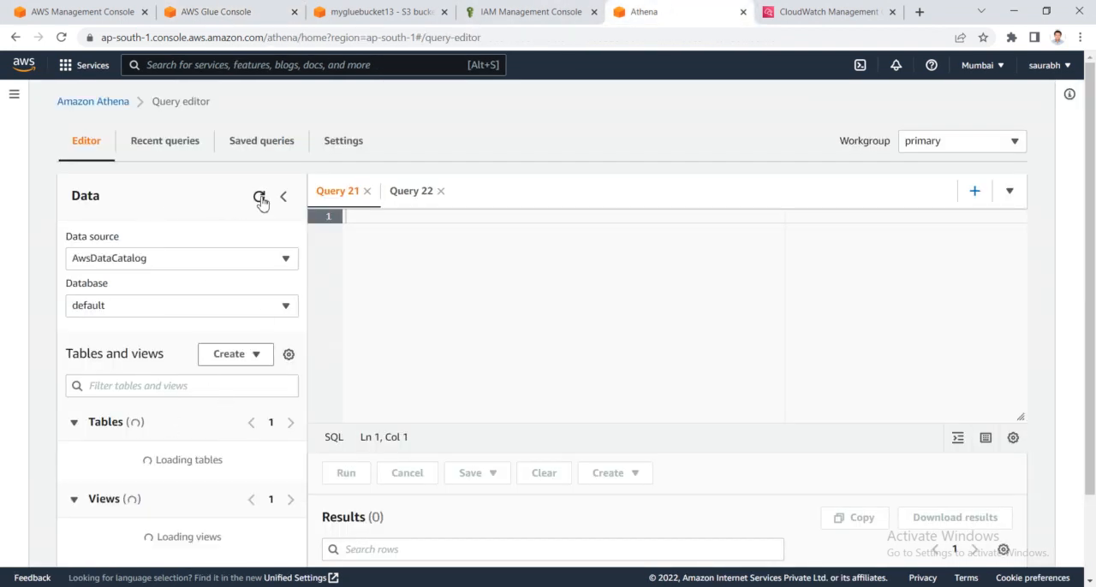
scroll(175, 235, down, 2)
click(192, 209)
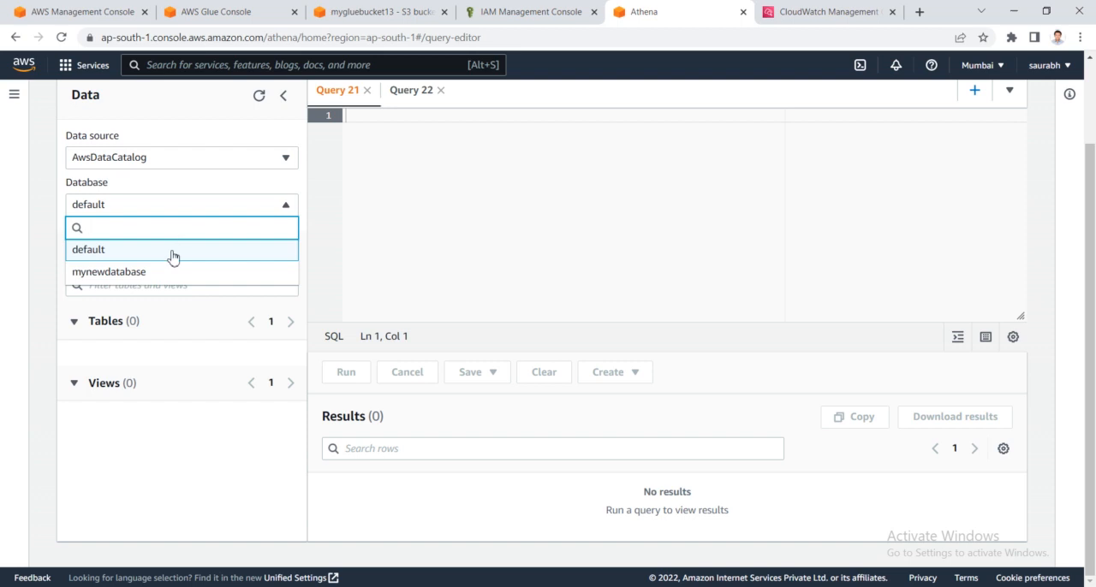
click(161, 274)
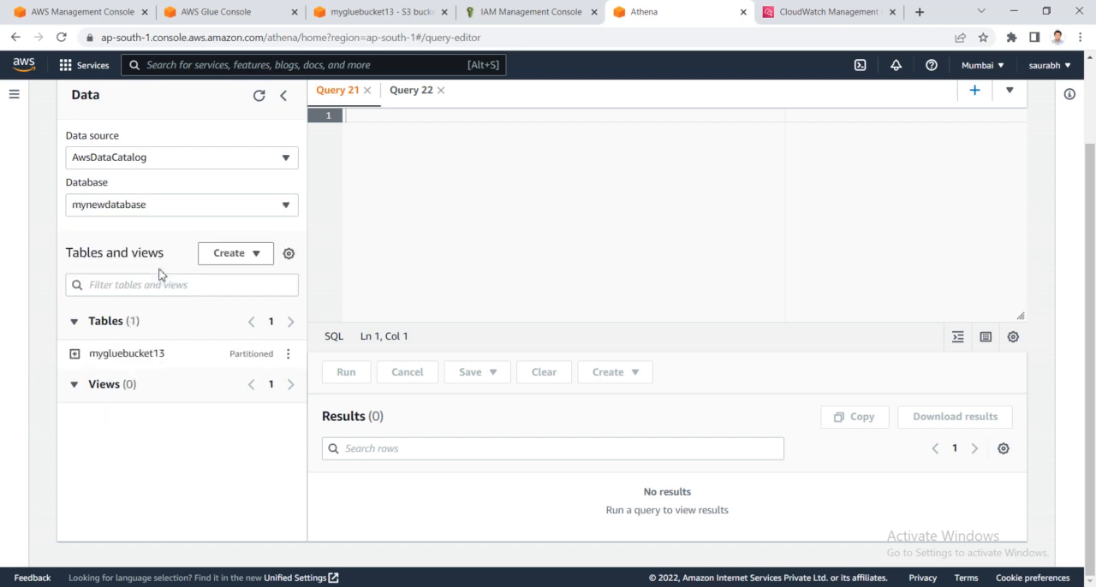
- Preview the mygluebucket13 table with a SELECT * query limited to 10 rows and bring up its results
click(287, 356)
click(332, 156)
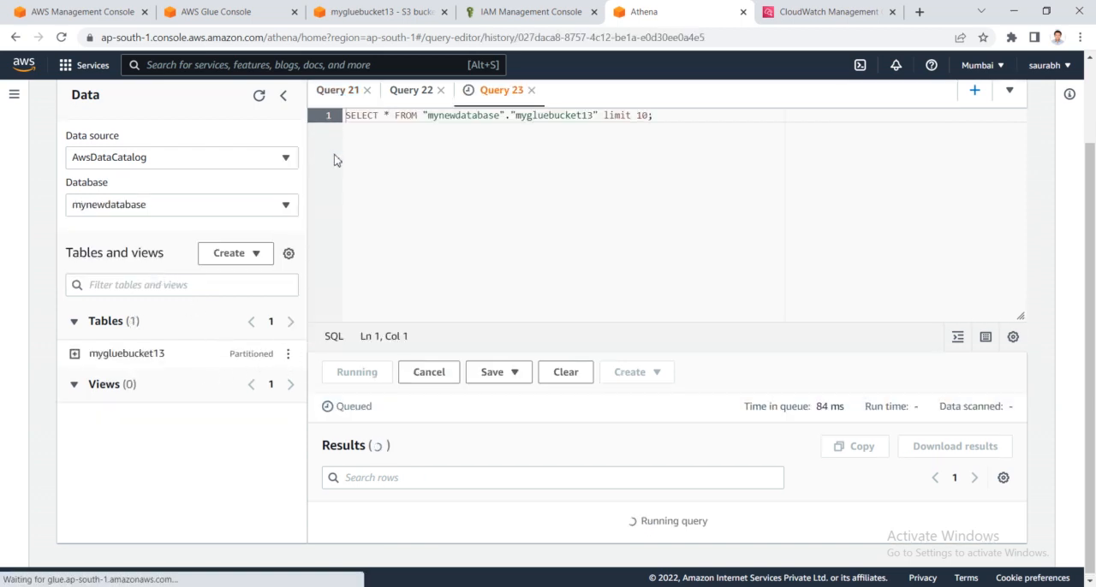
scroll(628, 374, down, 2)
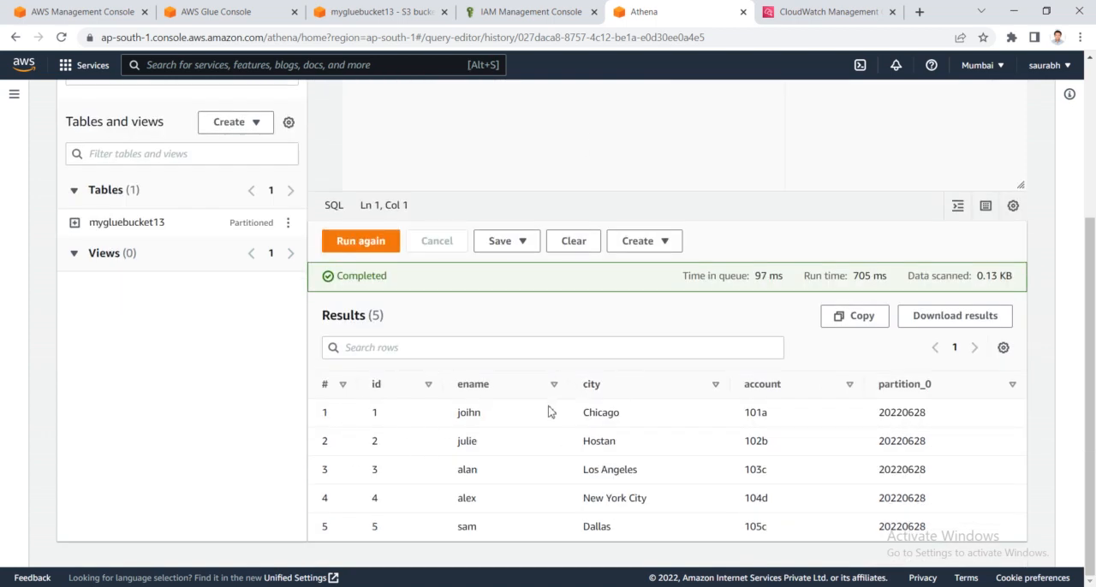
- Examine the partition_0 column and its values in the query results
drag(951, 393, 880, 396)
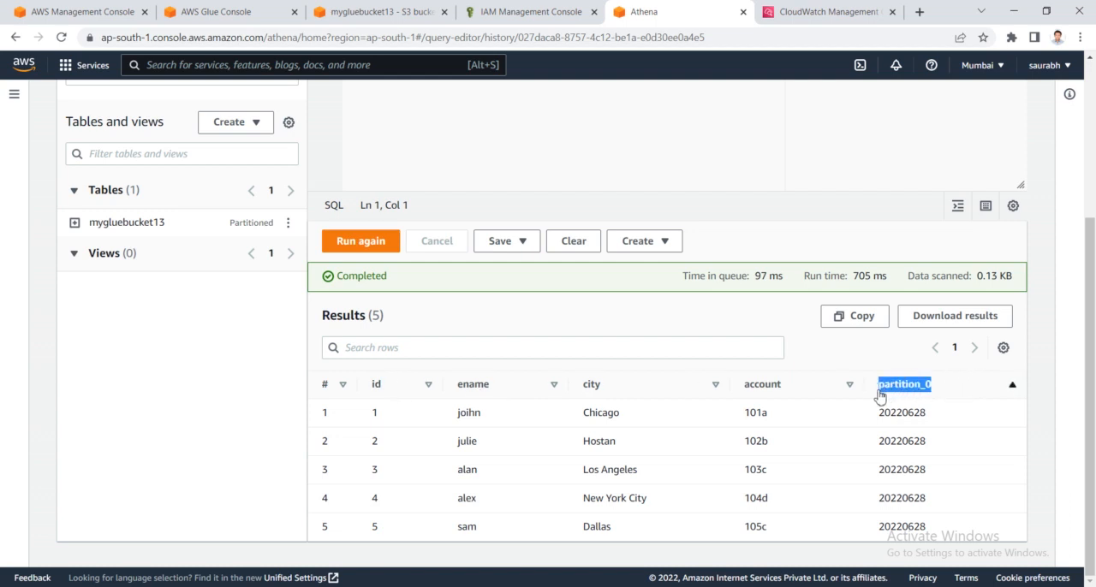
drag(883, 415, 881, 469)
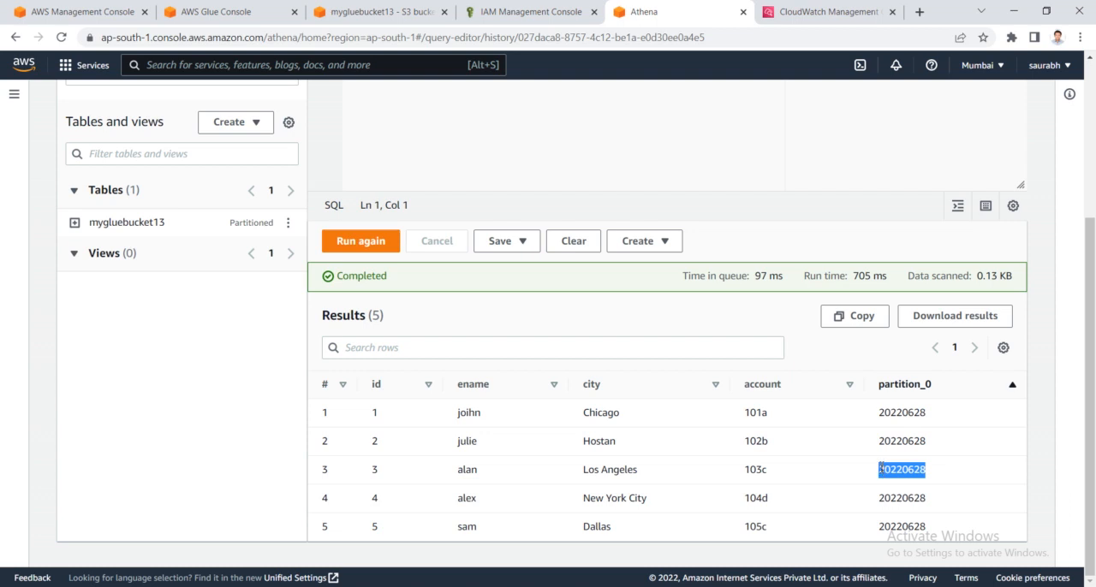
click(880, 417)
drag(882, 415, 935, 416)
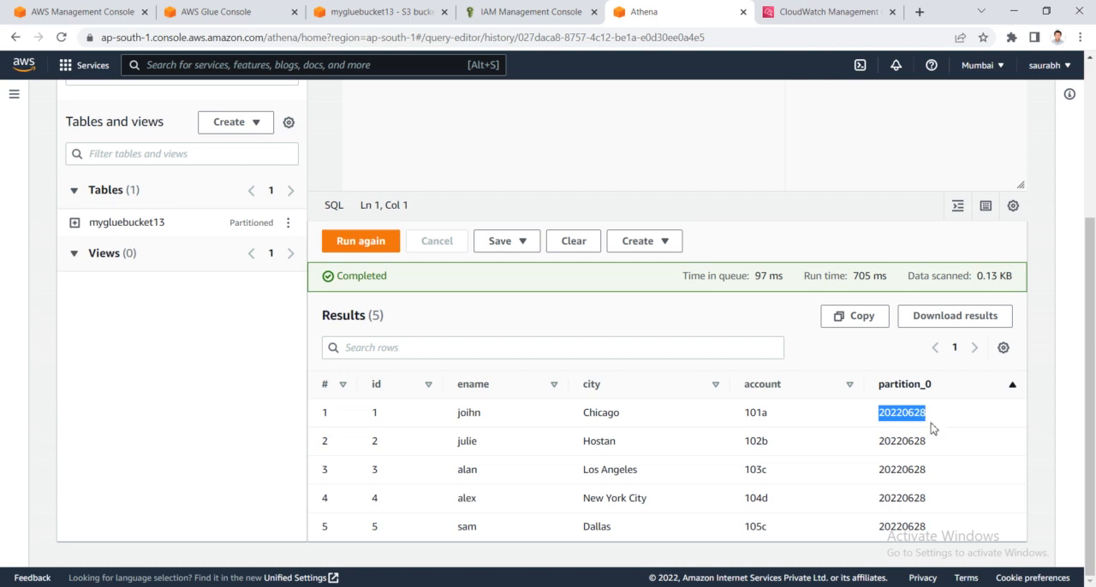
- Review the contents of the 20220628/ folder of mygluebucket13 in S3 and return to the Athena query results
click(348, 8)
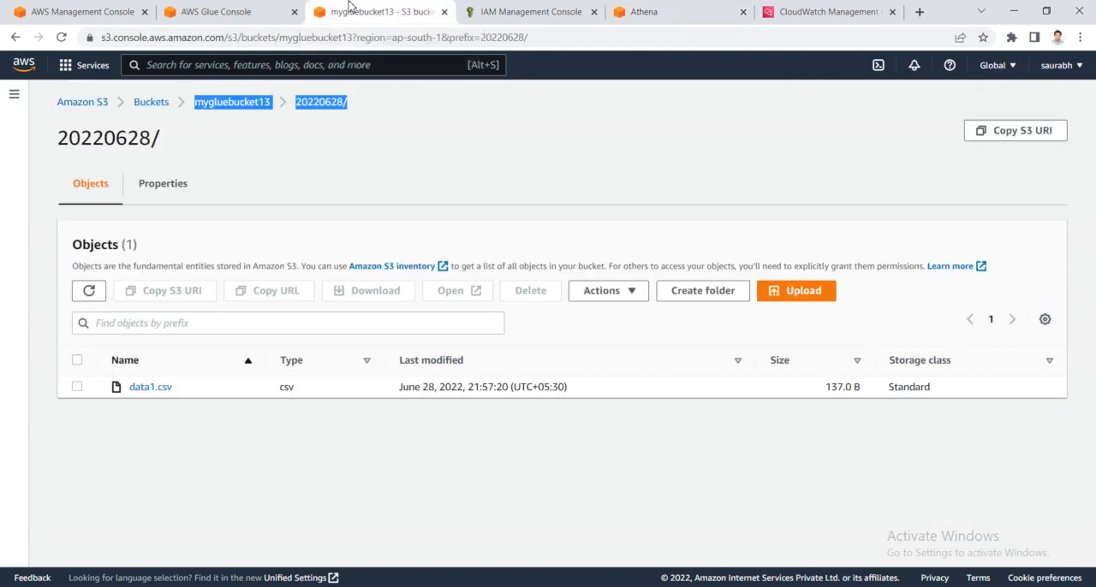
click(247, 104)
click(148, 399)
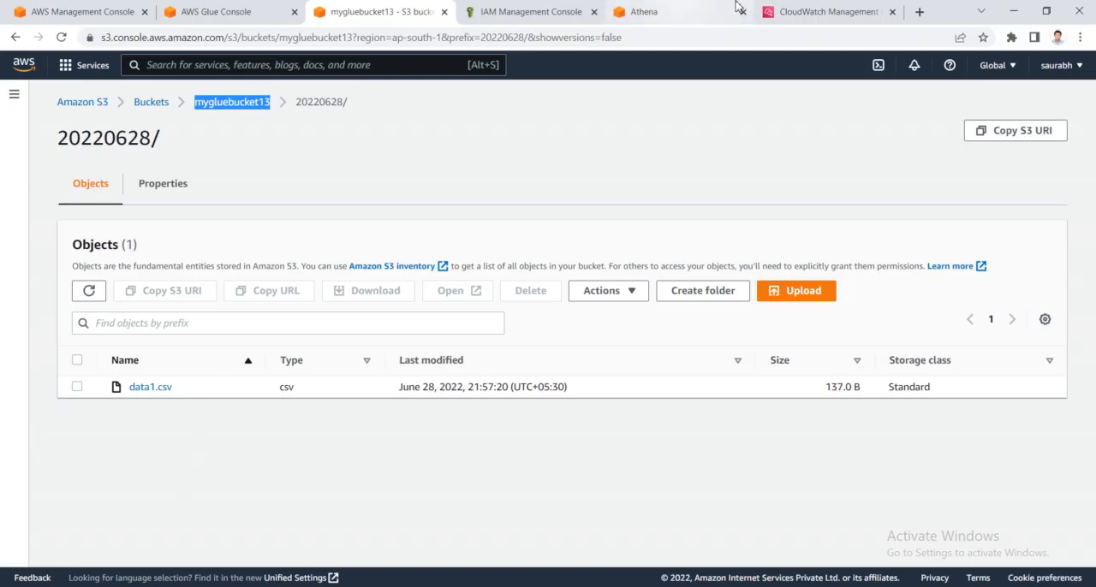
click(702, 8)
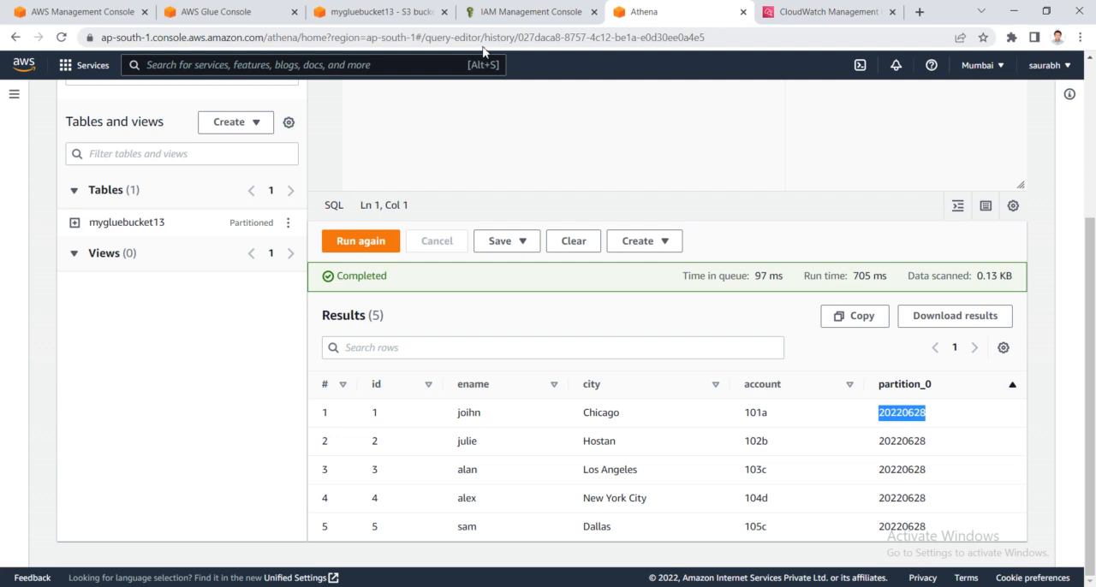
- Duplicate the data1 file within the Downloads folder and rename the copy as data 2
key(alt+Tab)
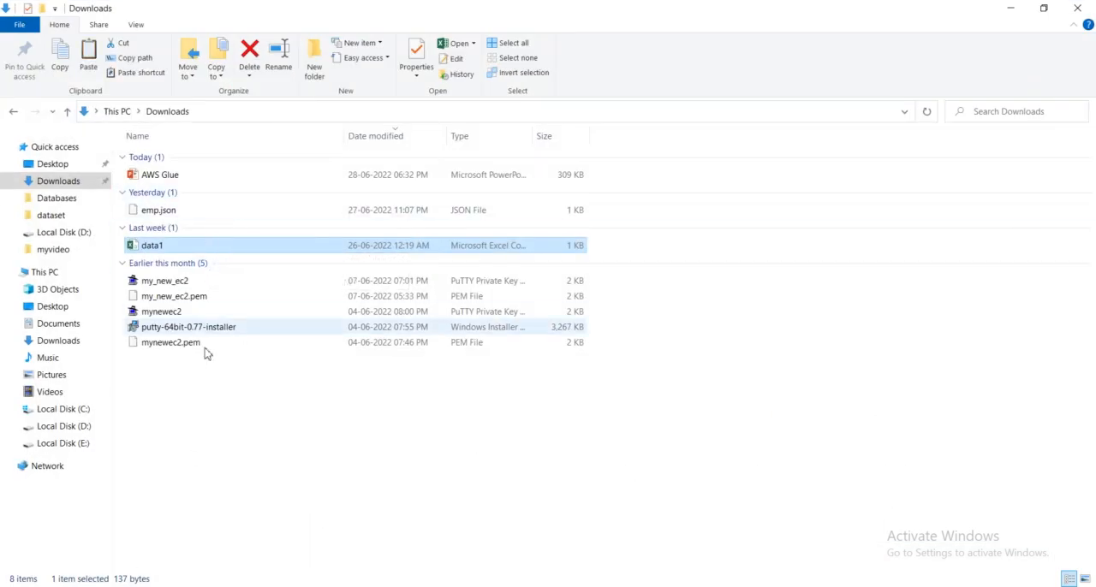
click(251, 444)
key(ctrl+v)
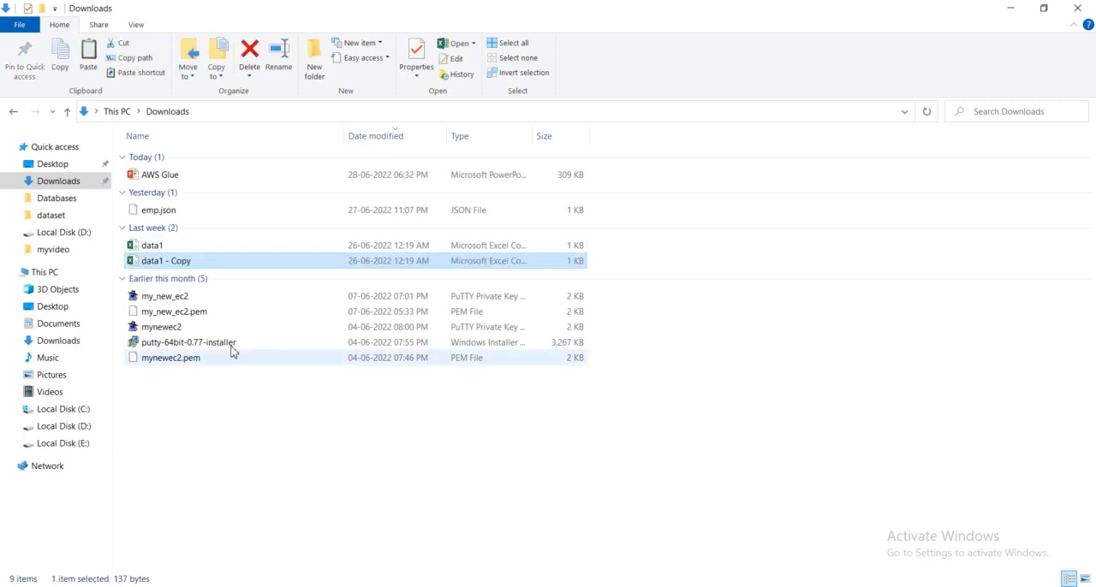
key(F2)
click(203, 261)
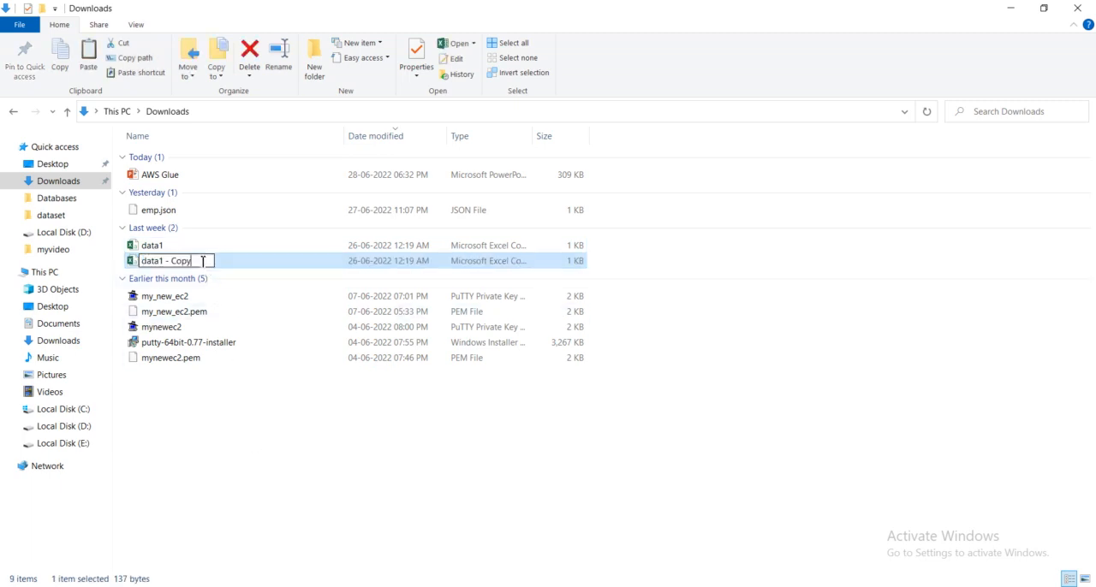
key(BackSpace)
key(BackSpace)
key(BackSpace)
key(BackSpace)
key(BackSpace)
key(BackSpace)
text(2)
- Open data 2 in Excel and set the first two id values to 11 and 12
double_click(202, 262)
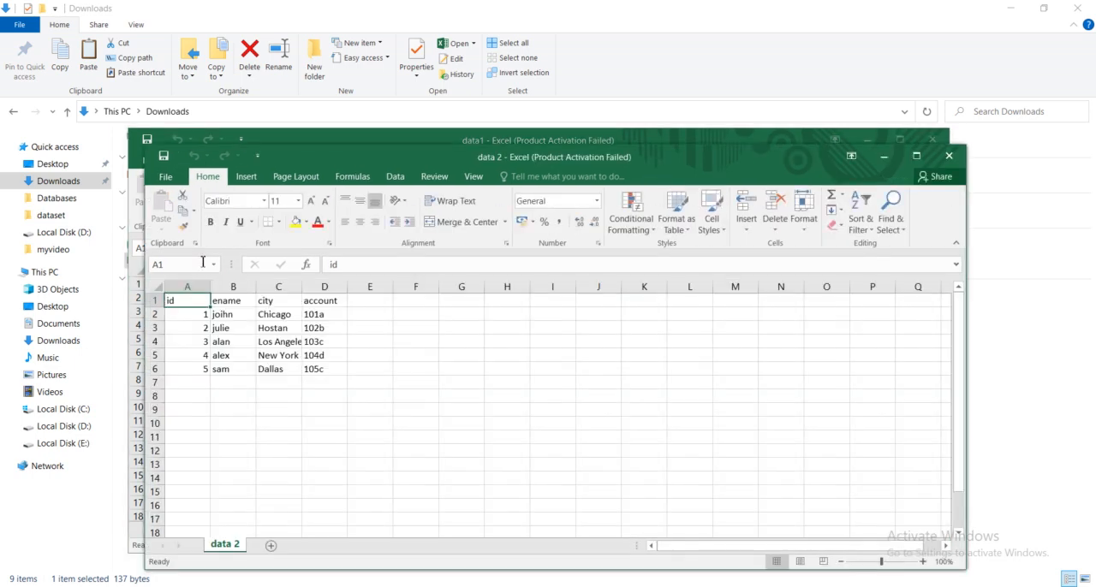
double_click(202, 321)
double_click(203, 316)
text(11)
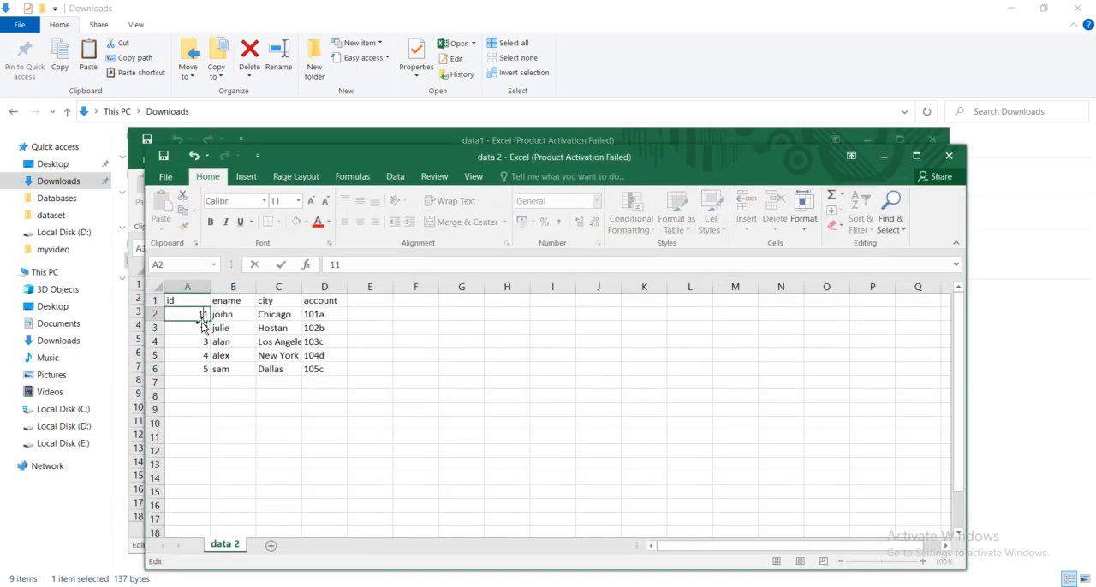
double_click(203, 322)
double_click(202, 327)
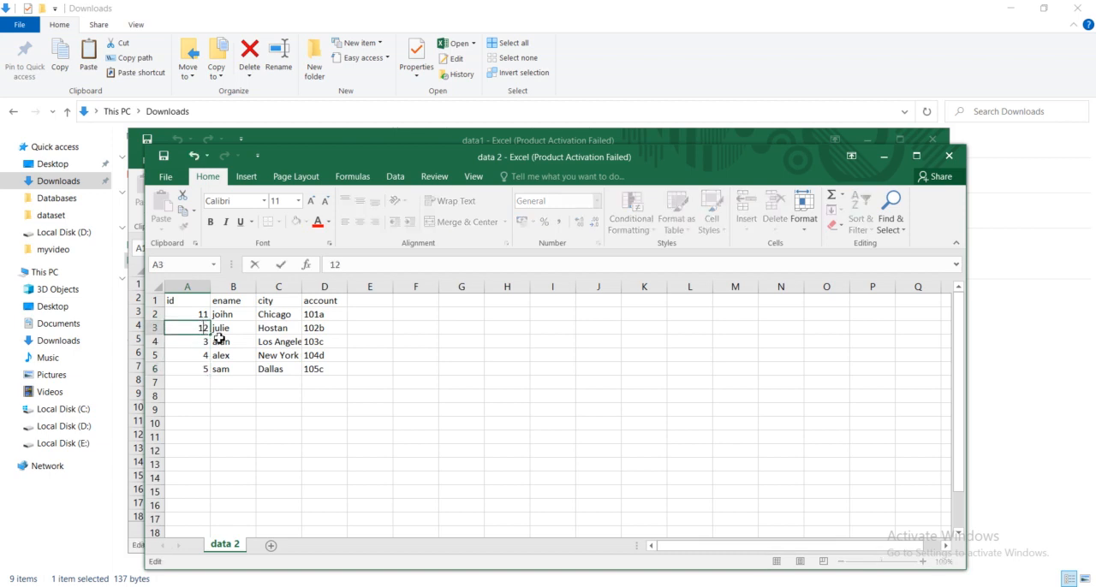
text(1)
- Clear the contents of rows 4 to 6 in the data 2 sheet
click(159, 341)
key(shift+Down)
key(shift+Down)
key(Delete)
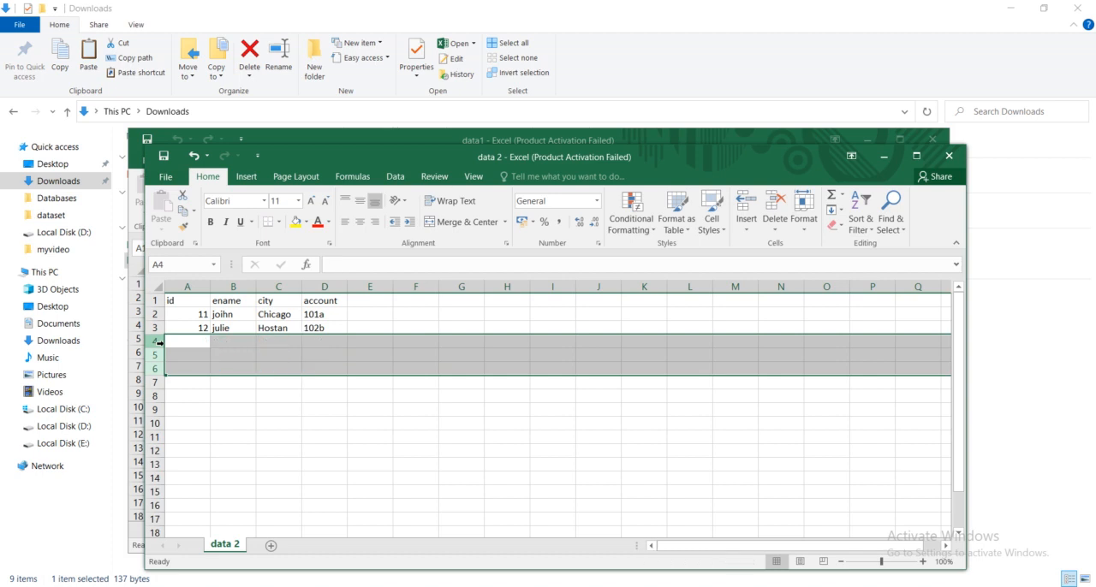
- Replace the ename values in cells B2 and B3 with two new employee names
click(245, 314)
double_click(245, 314)
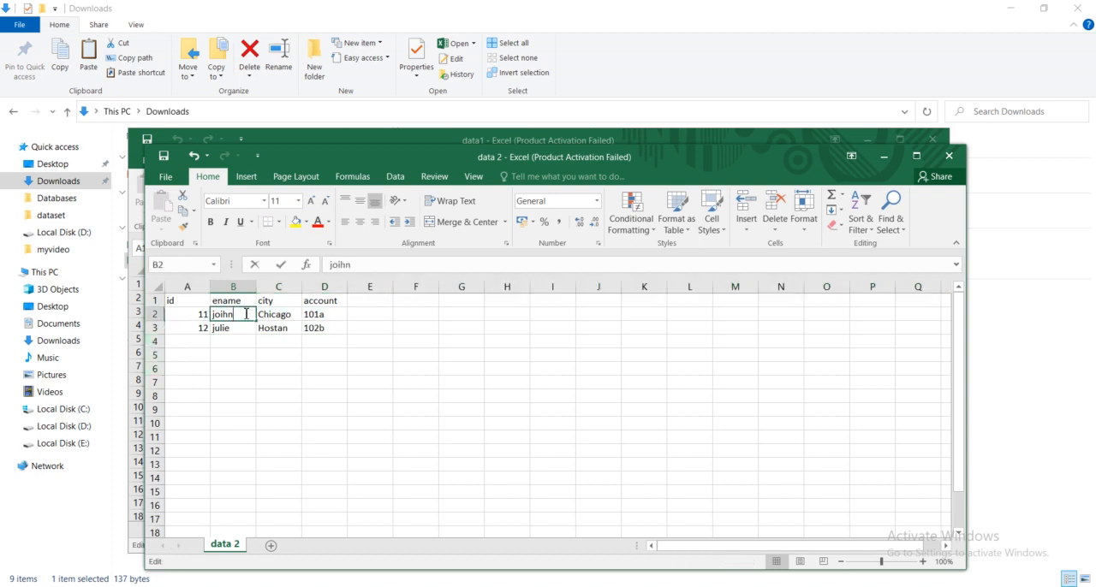
key(BackSpace)
key(BackSpace)
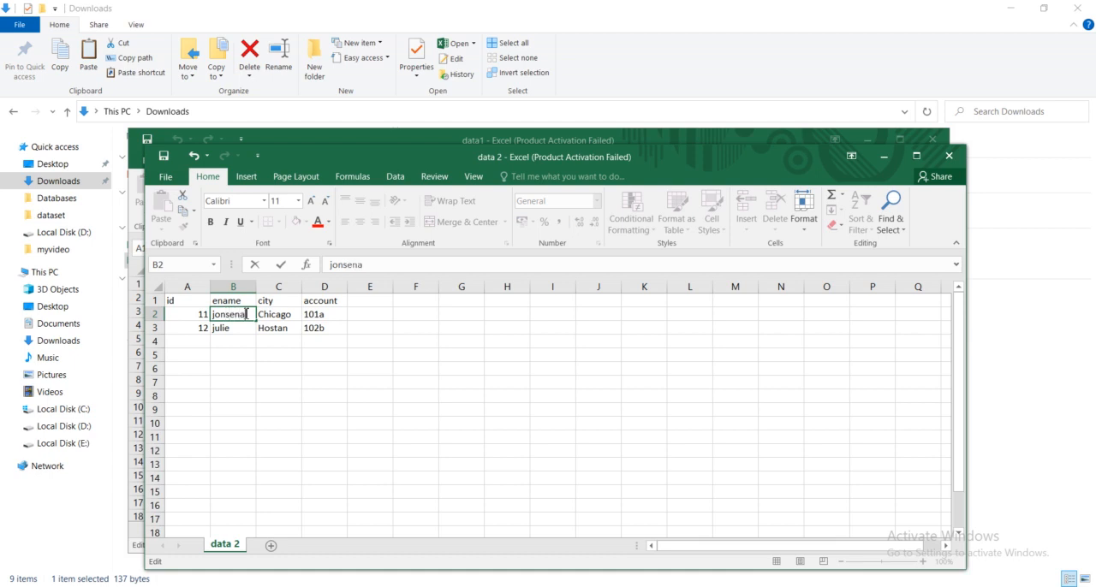
double_click(239, 329)
double_click(241, 331)
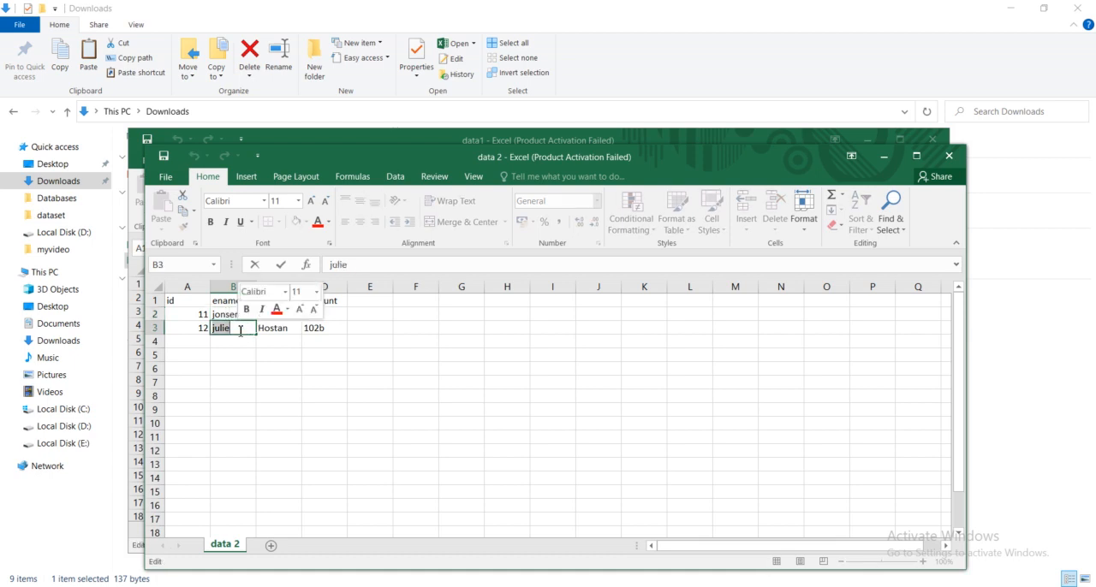
text(tiger)
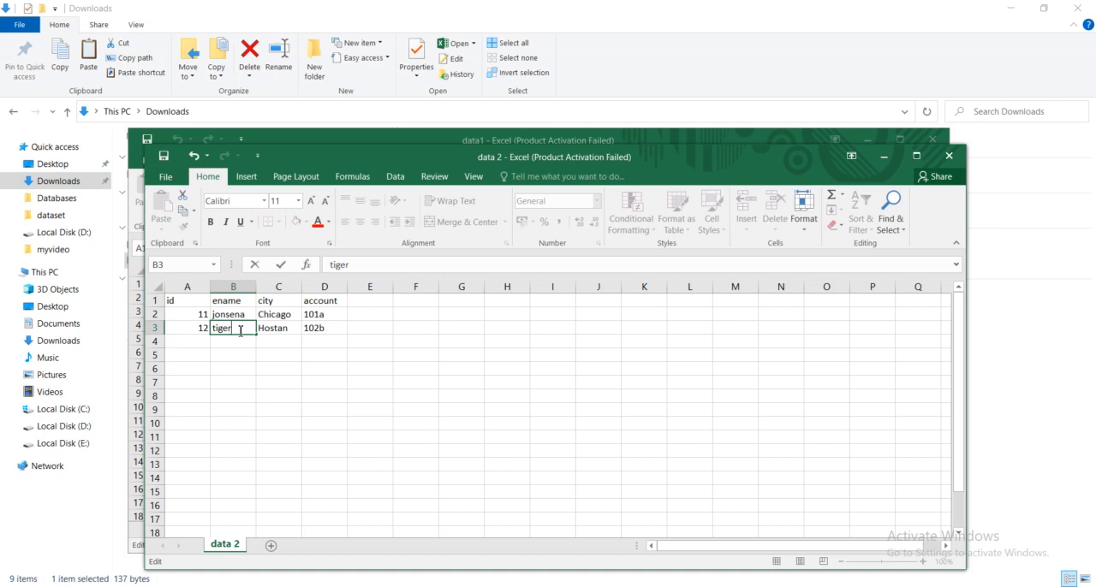
click(297, 362)
- Replace the account values in cells D2 and D3 with two new account numbers
click(330, 316)
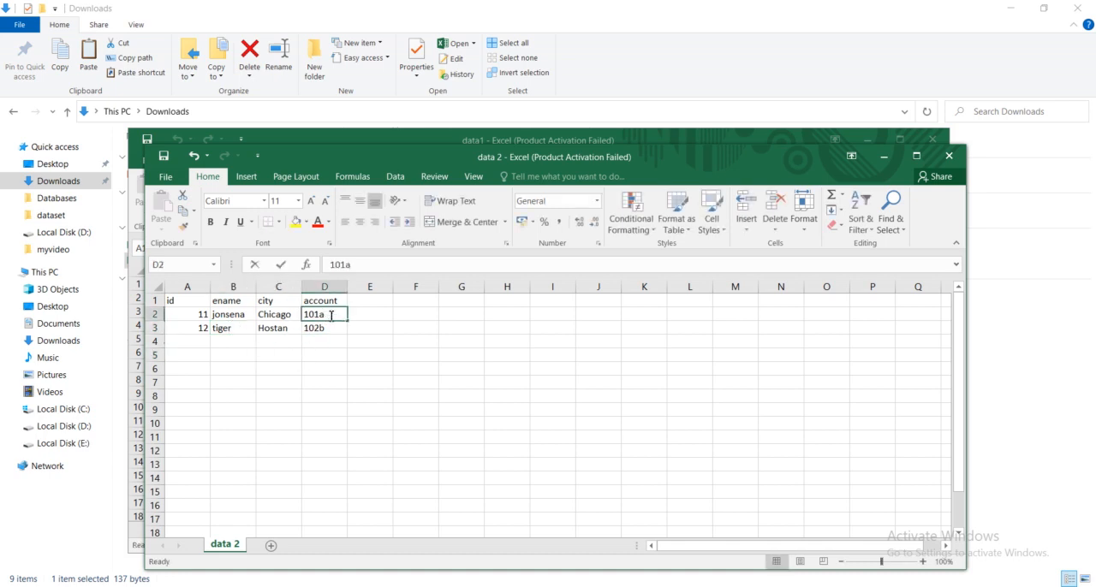
double_click(330, 315)
text(1)
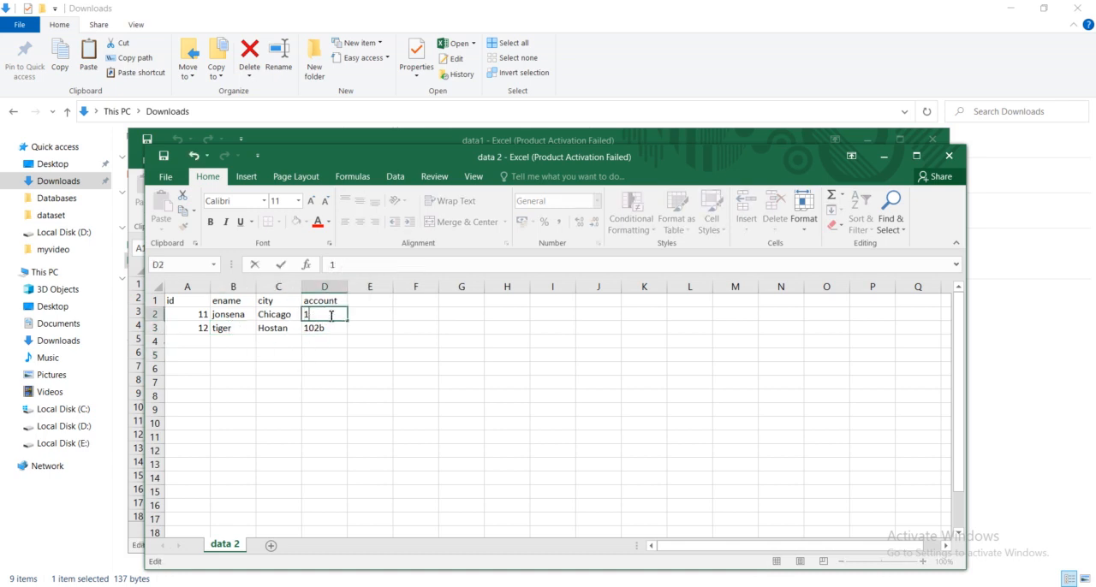
key(BackSpace)
key(BackSpace)
click(330, 328)
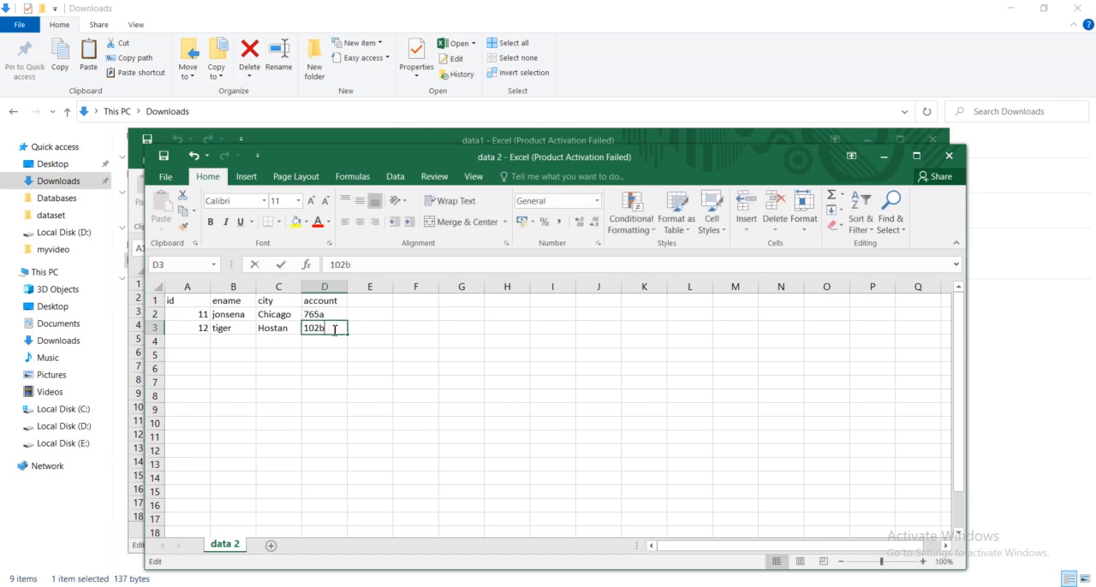
double_click(334, 329)
text(897b)
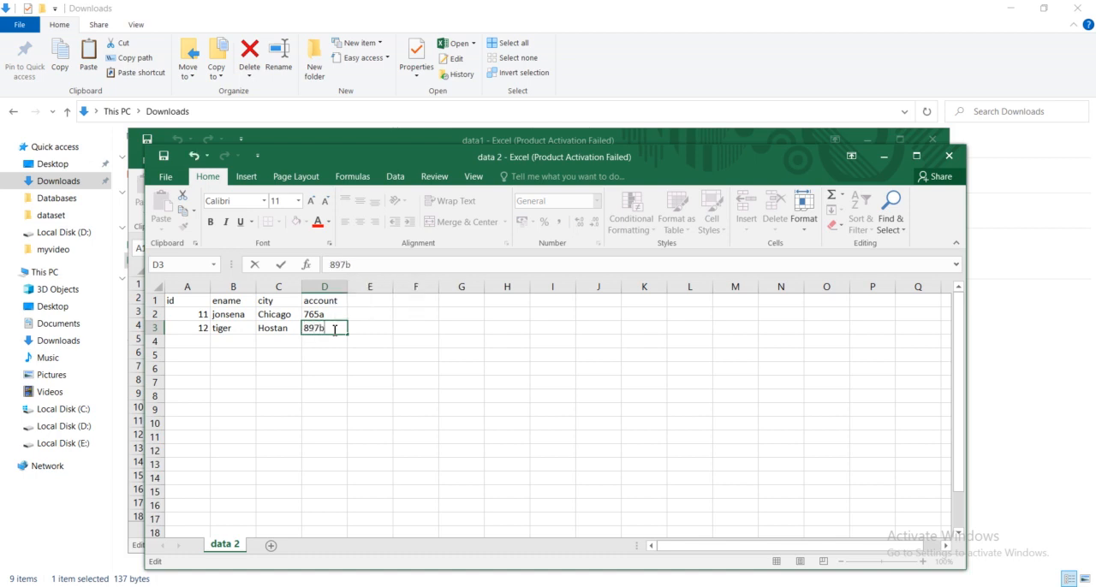
- Save data 2, keeping the CSV (Comma delimited) format, and minimize both Excel workbooks
key(ctrl+s)
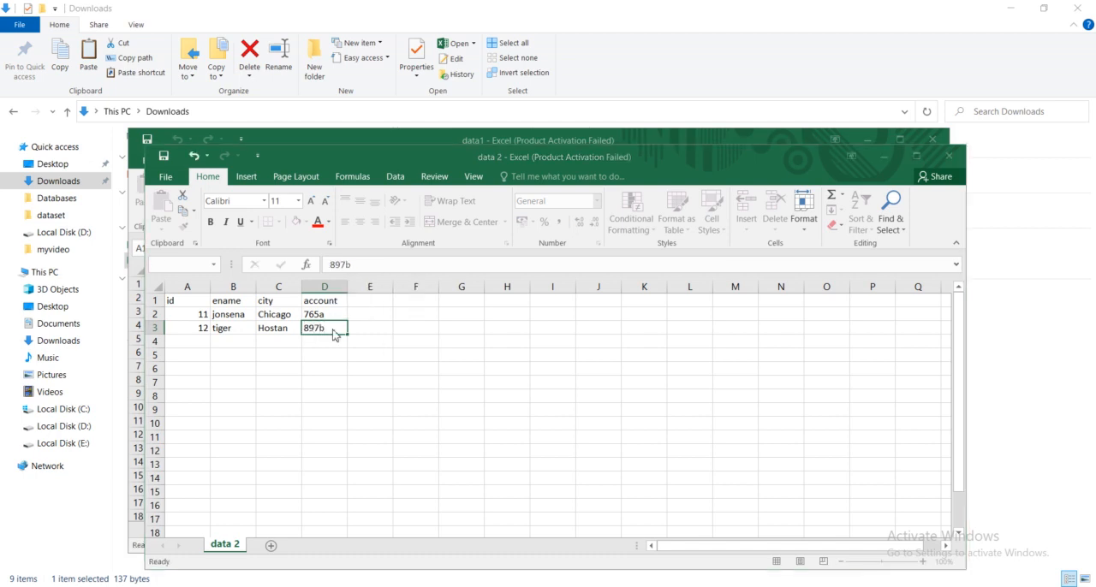
click(500, 345)
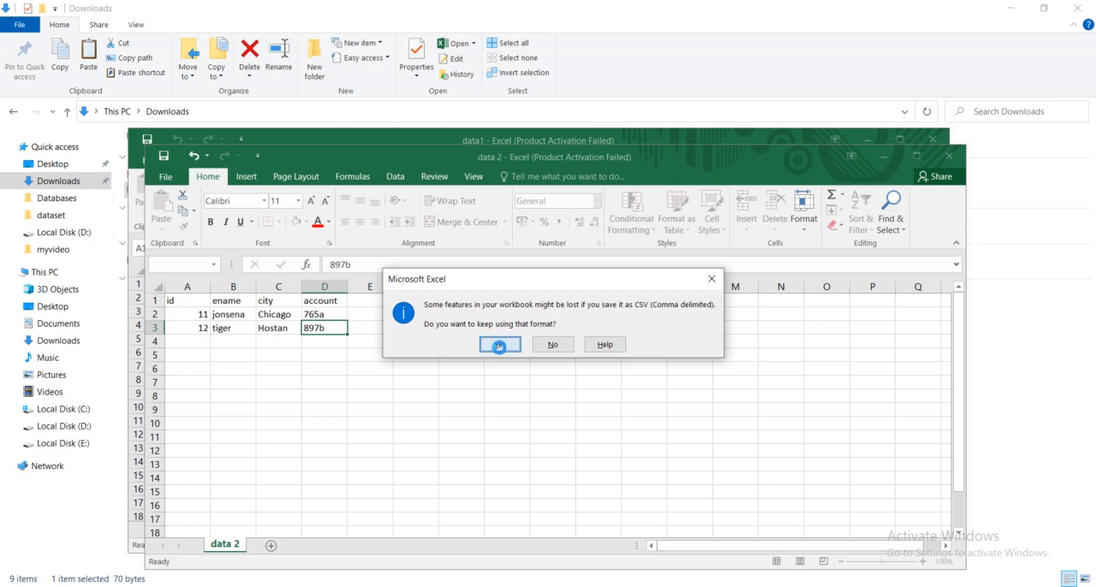
click(883, 156)
click(881, 142)
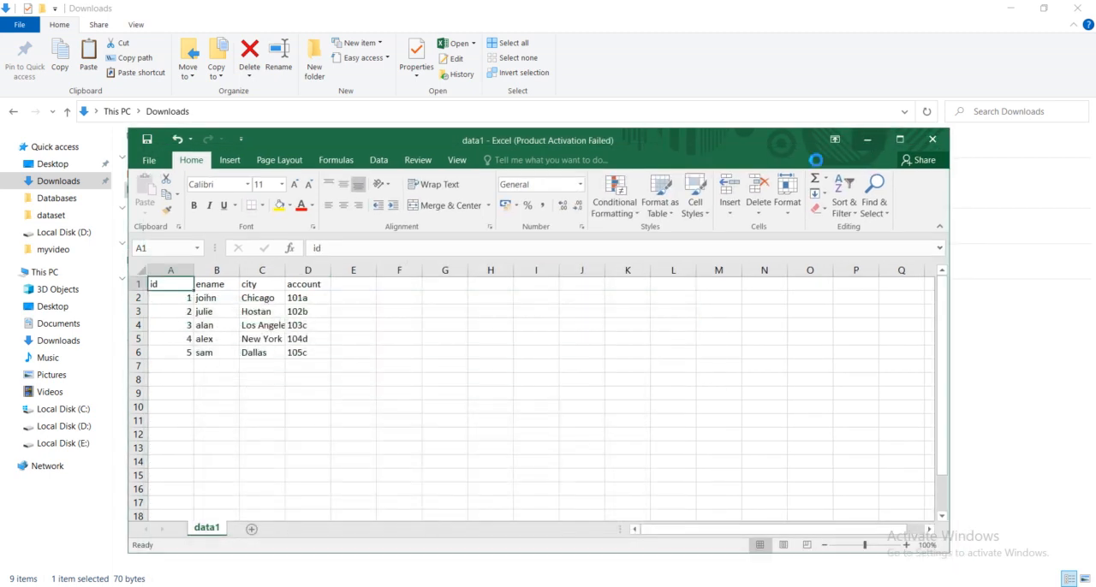
- Switch to the S3 console, upload data 2.csv to the 20220628/ folder of mygluebucket13, and return to that folder's object list
click(128, 586)
click(351, 9)
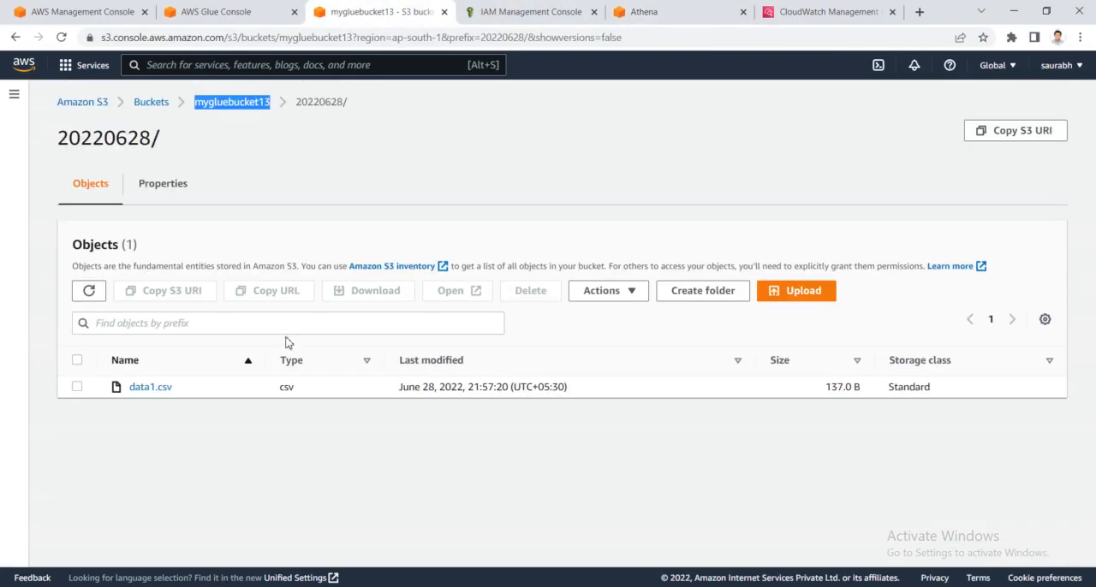
click(795, 295)
click(491, 286)
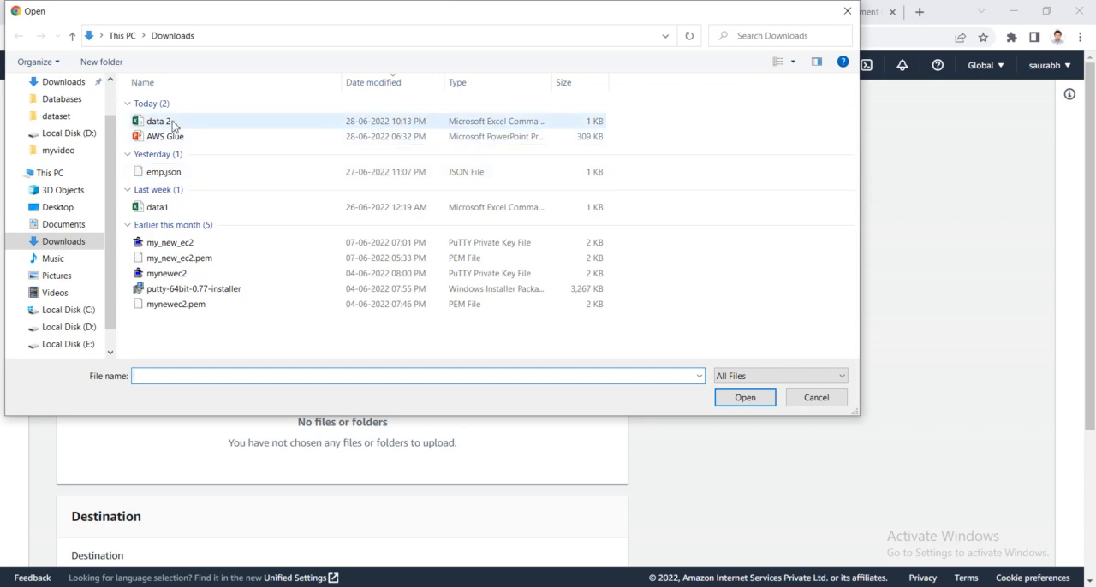
double_click(167, 123)
scroll(416, 442, down, 2)
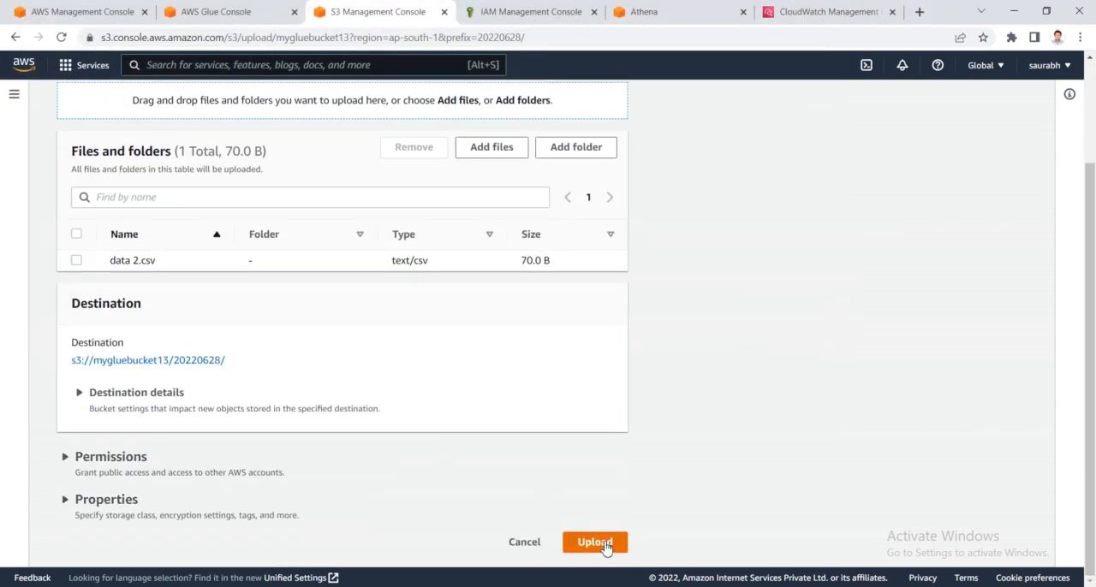
click(604, 542)
click(186, 320)
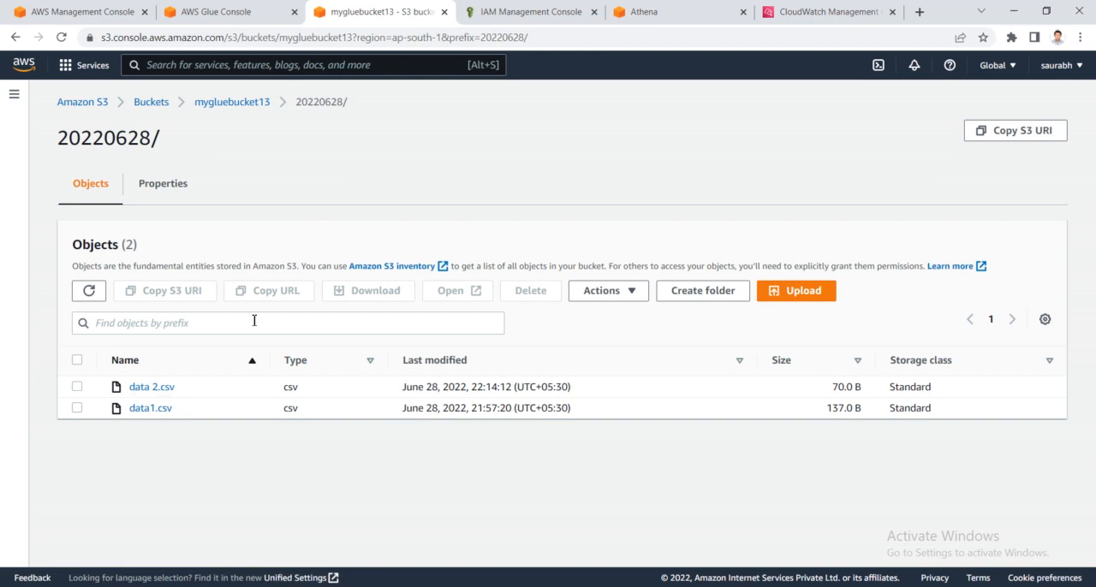
- Rerun the SELECT * query on mygluebucket13 in Athena and bring up its results
click(677, 8)
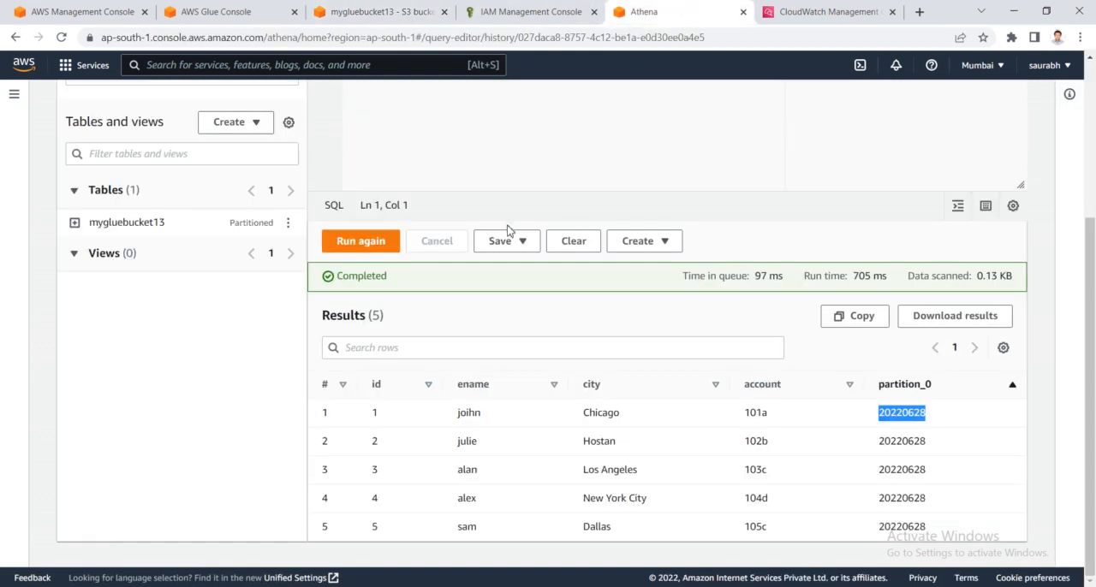
scroll(508, 229, up, 5)
click(260, 179)
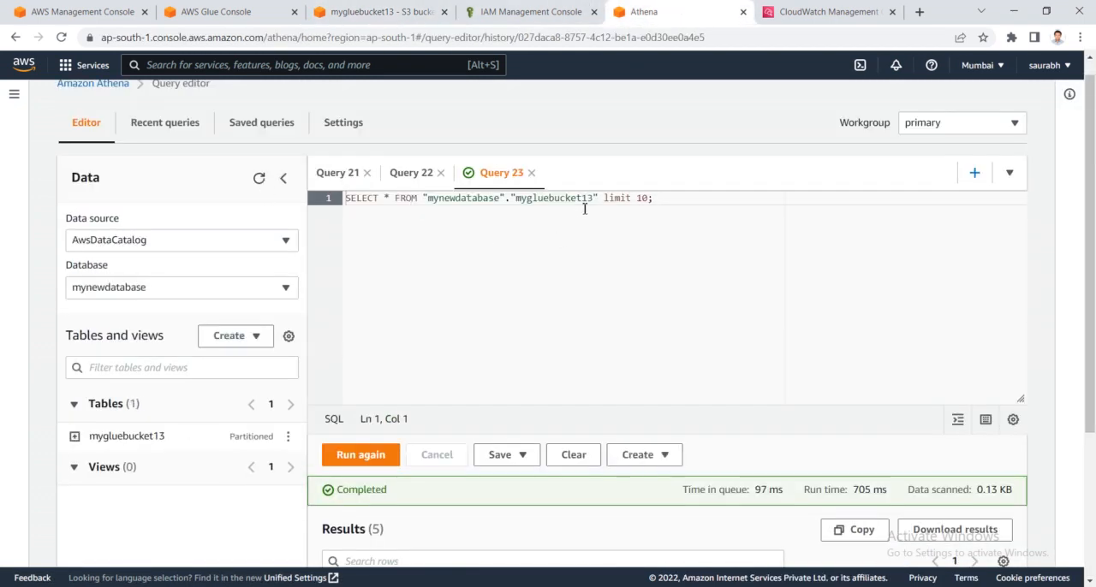
drag(600, 198, 345, 197)
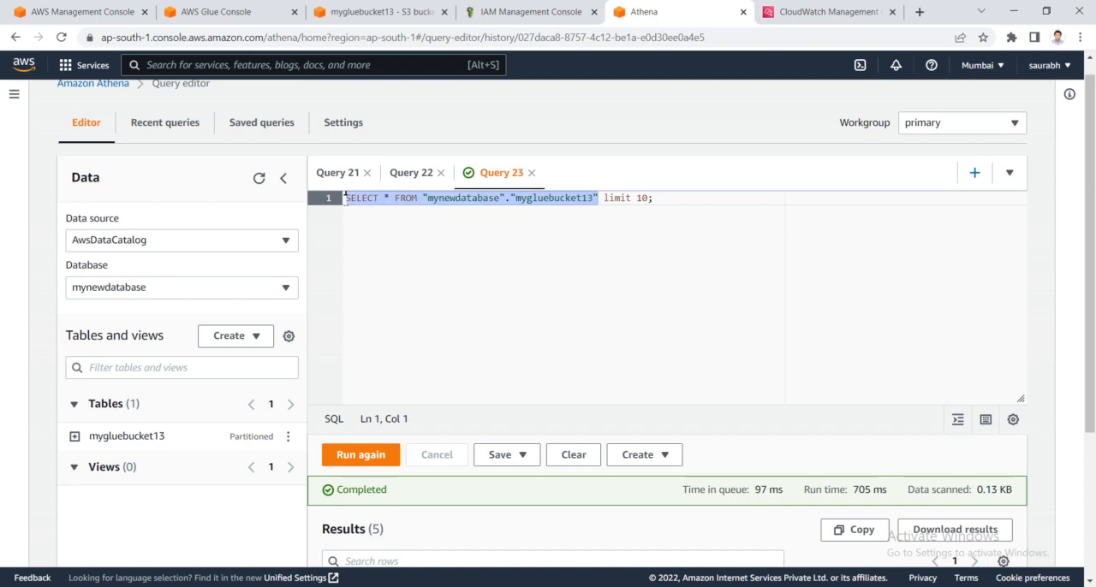
click(363, 455)
scroll(557, 423, down, 3)
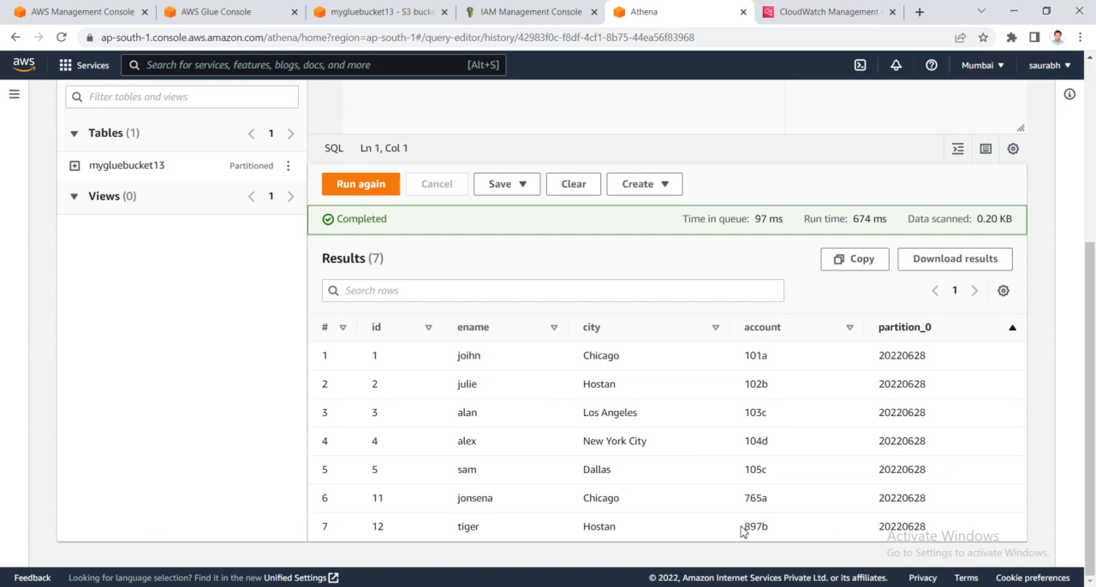
- Examine the rows with ids 11 and 12 in the query results, including their partition_0 values
drag(323, 503, 965, 536)
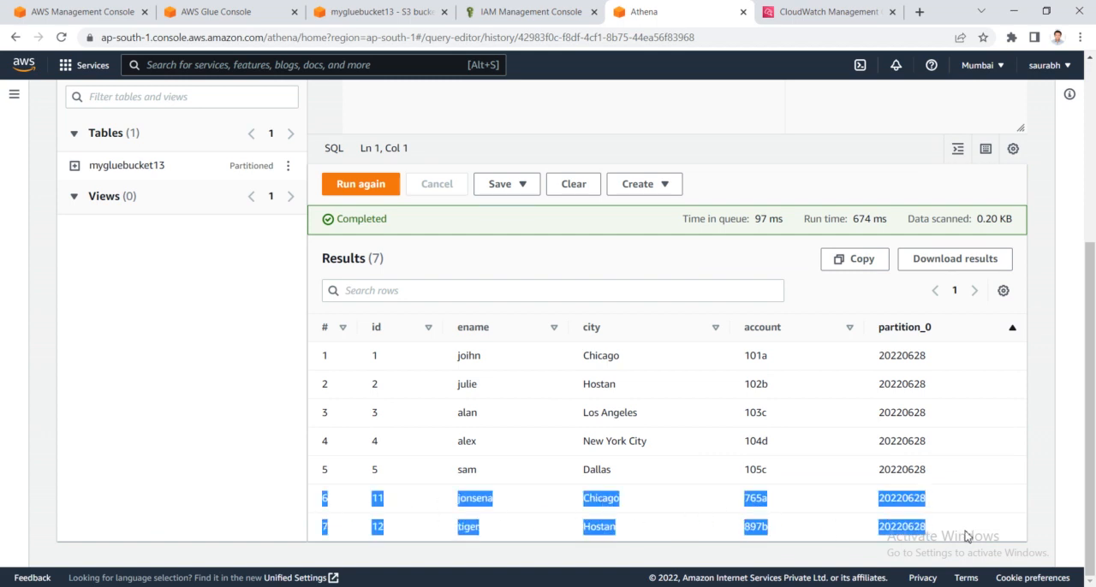
click(965, 536)
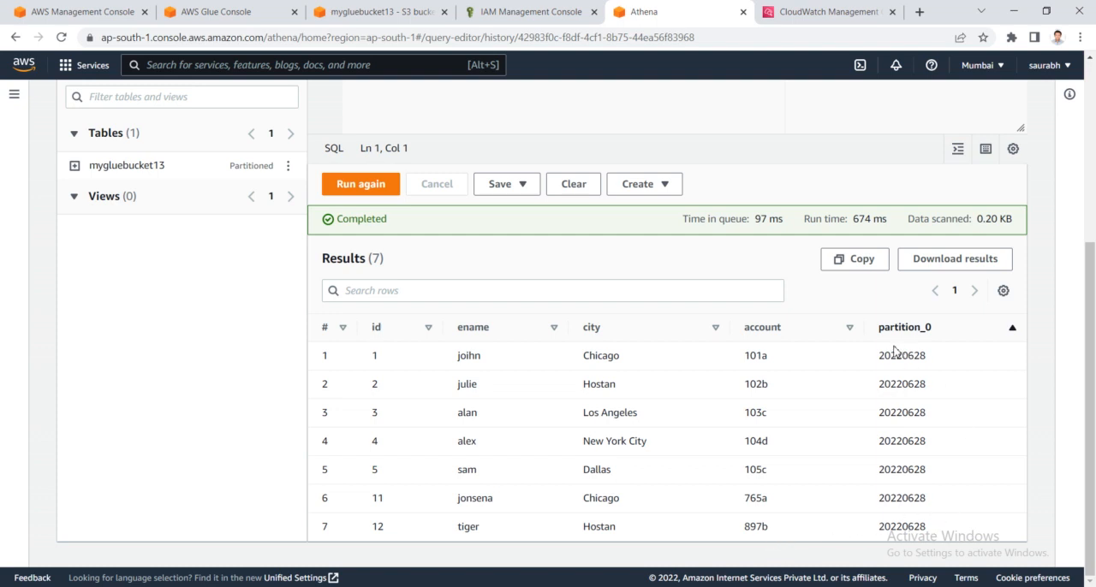
drag(883, 363, 320, 500)
click(824, 534)
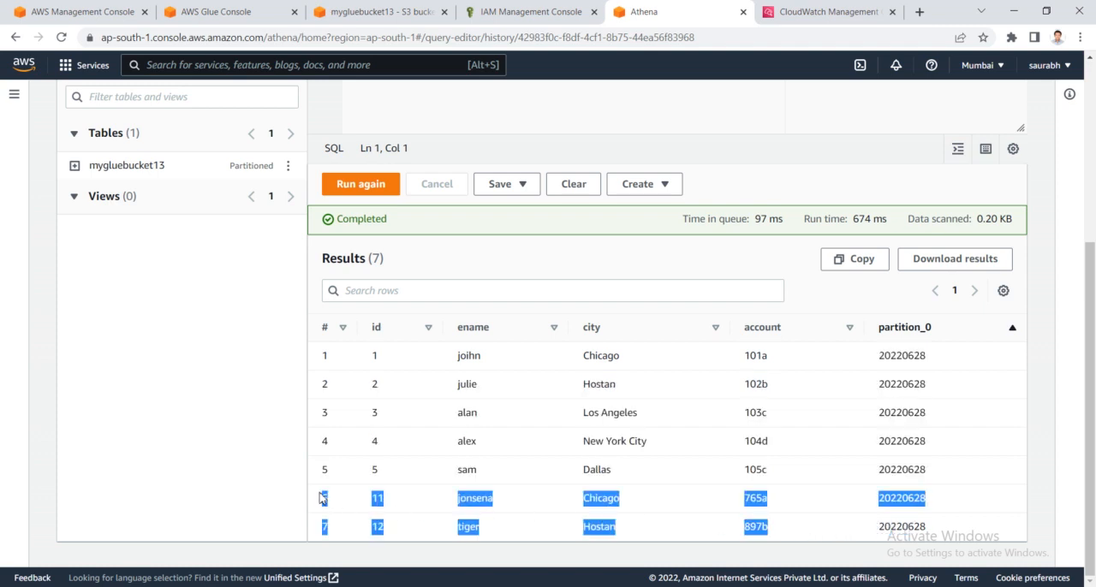
click(399, 530)
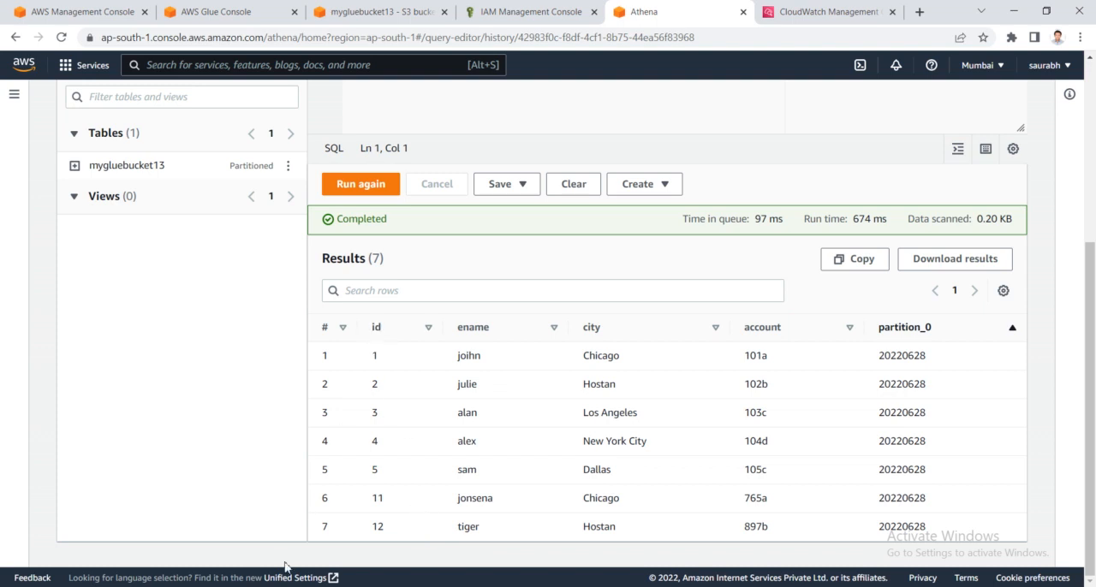
- Switch to the data 2 workbook in Excel and change the header in cell A1 to idj
click(357, 548)
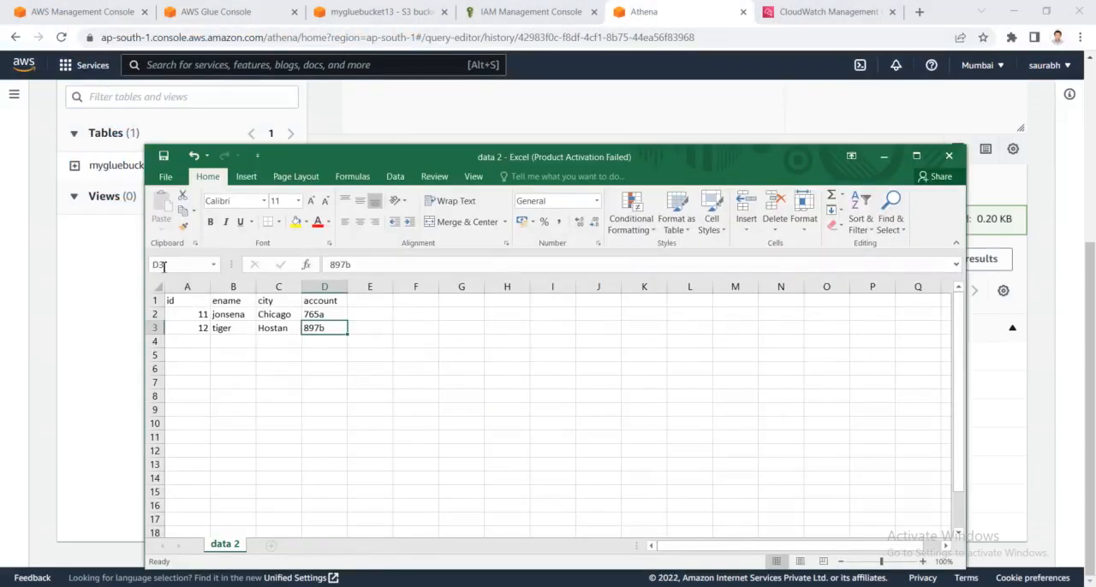
click(194, 300)
double_click(194, 301)
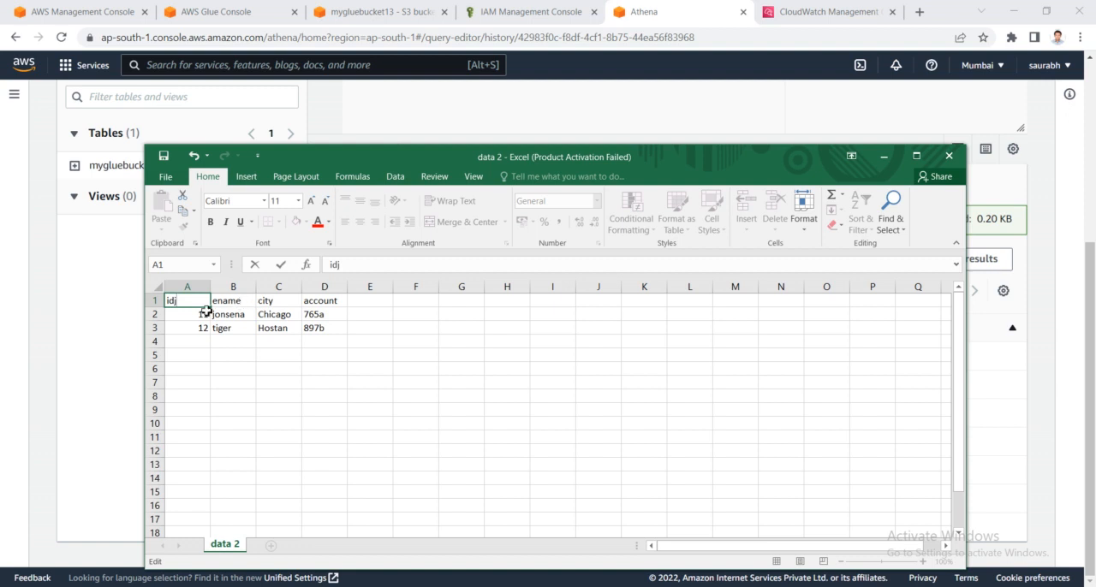
click(178, 343)
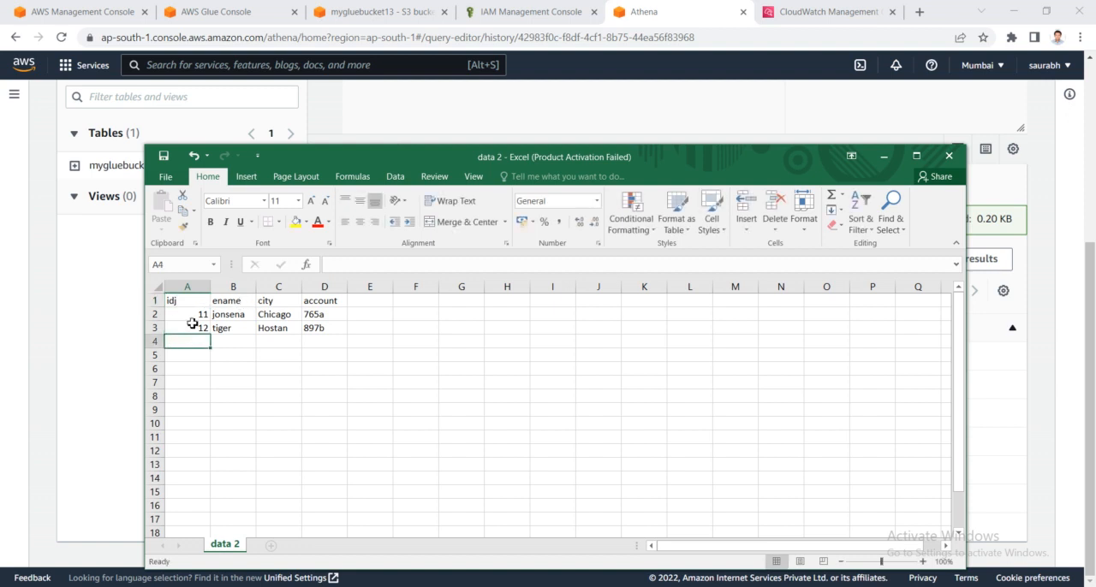
- Restore the header in cell A1 of the data 2 sheet to id
click(194, 301)
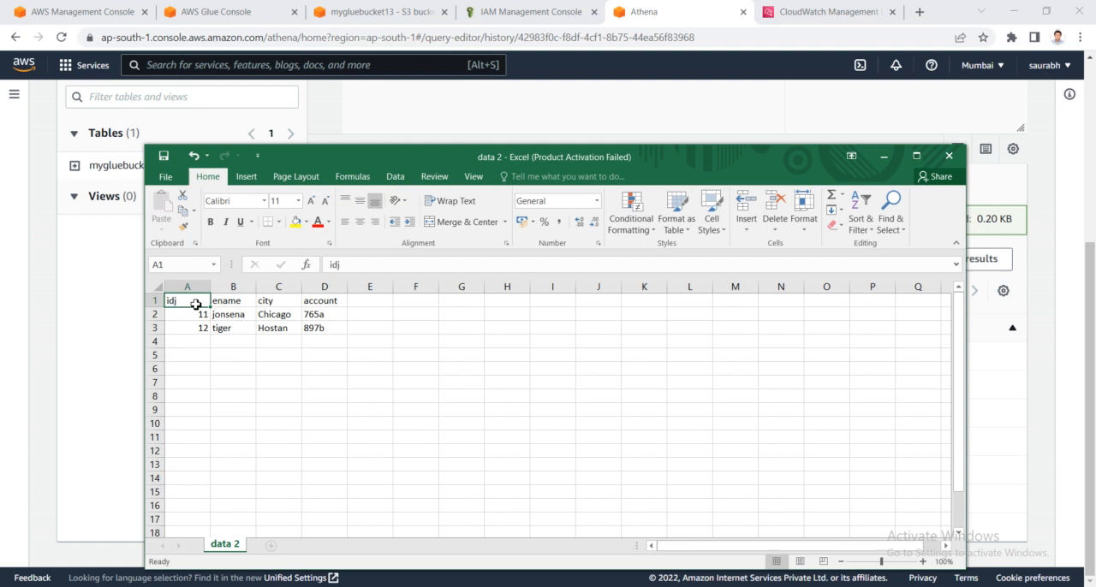
double_click(198, 303)
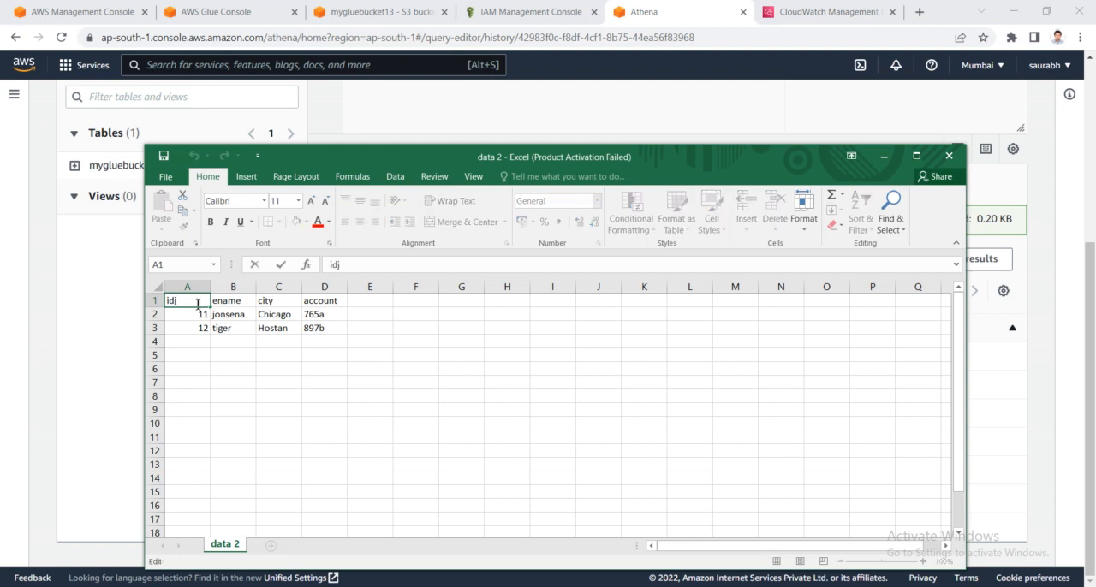
double_click(203, 316)
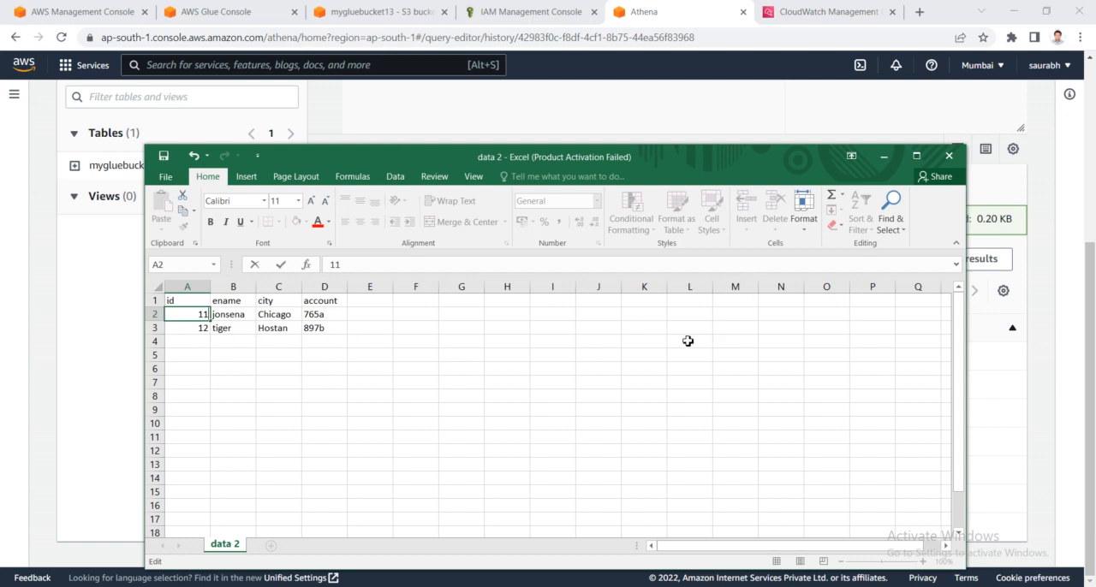
click(233, 358)
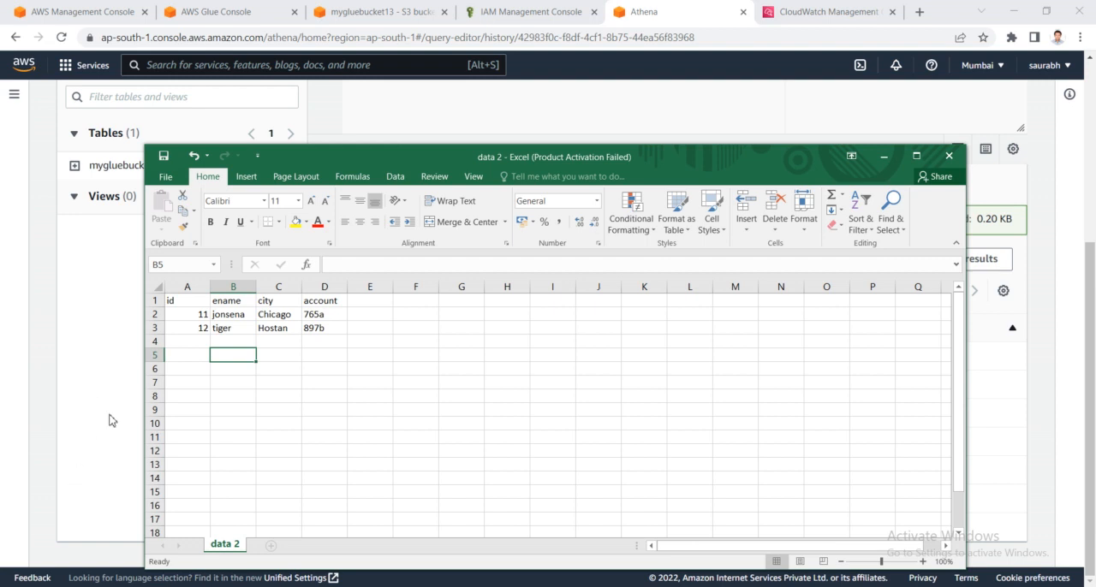
- Add the column header address in cell E1 of the data 2 sheet
mouse_move(89, 585)
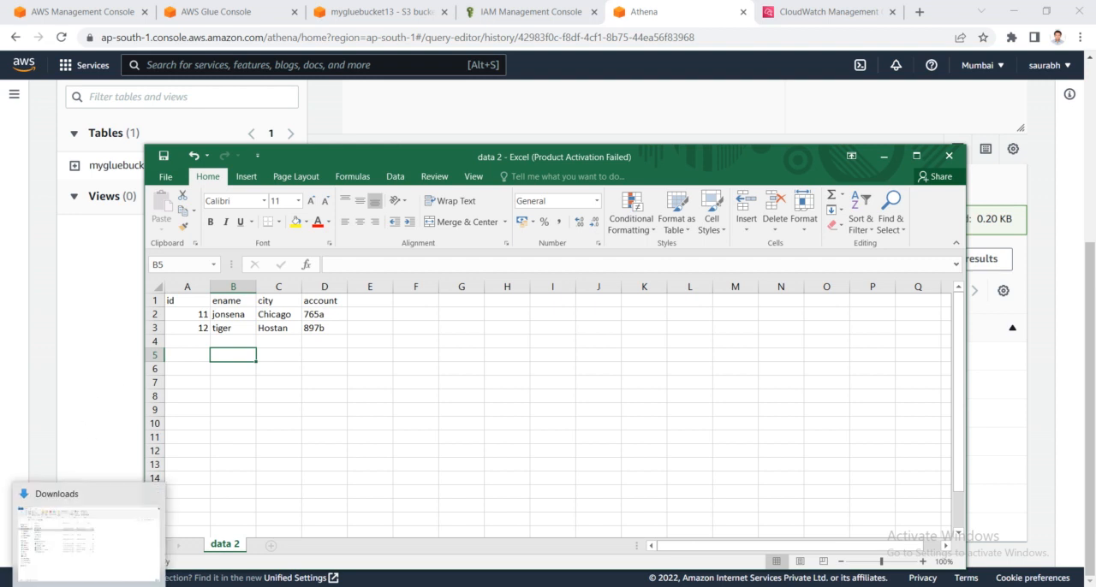
click(111, 565)
click(361, 301)
double_click(362, 303)
text(add)
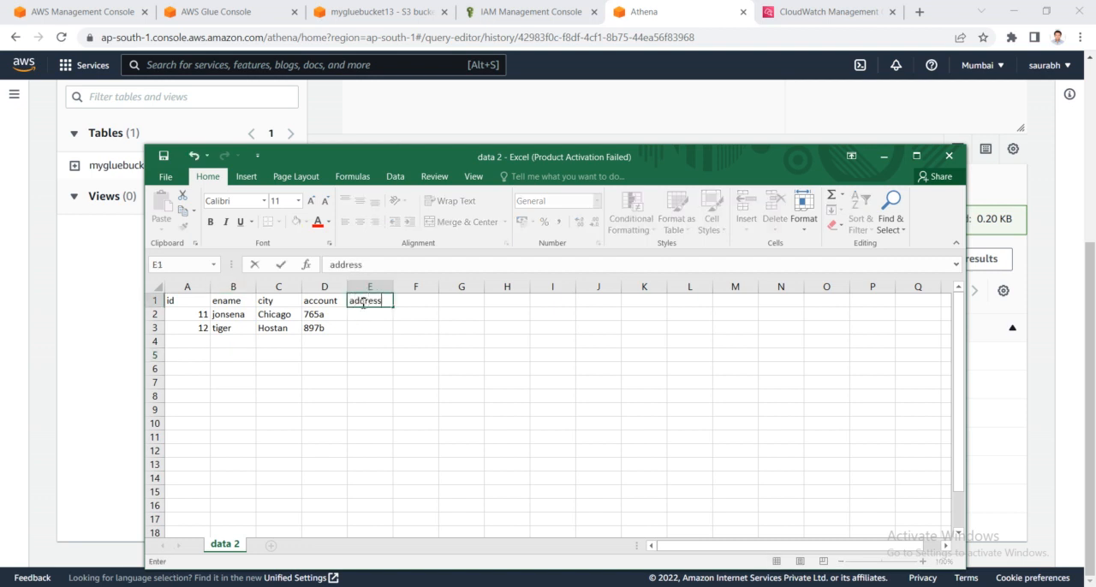
text(ress)
- Enter 878y in cells E2 and E3 under the address header and save the file, keeping the CSV format
click(371, 319)
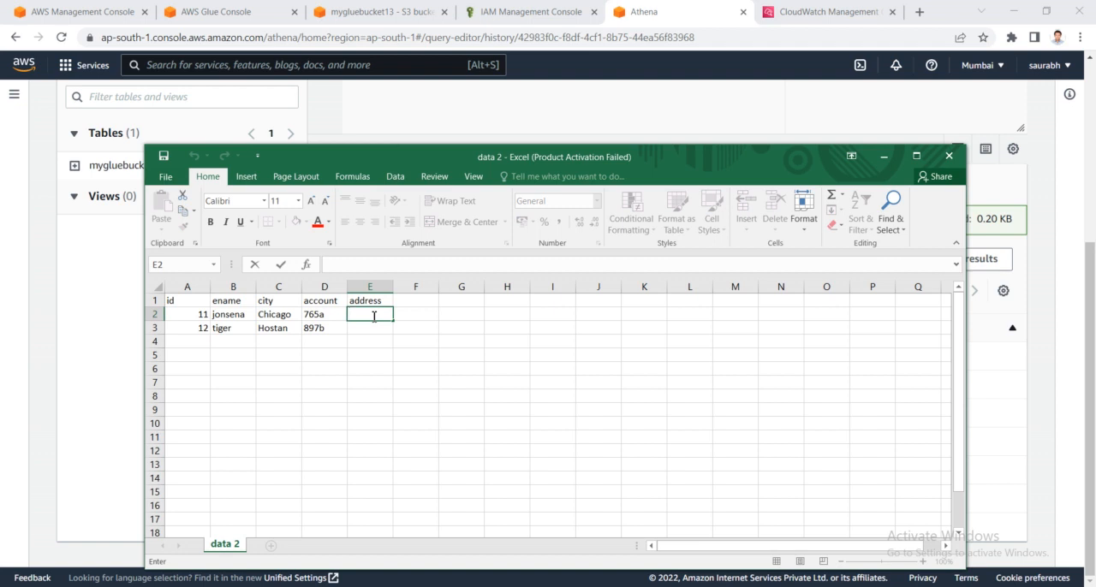
text(87)
click(370, 328)
text(8y)
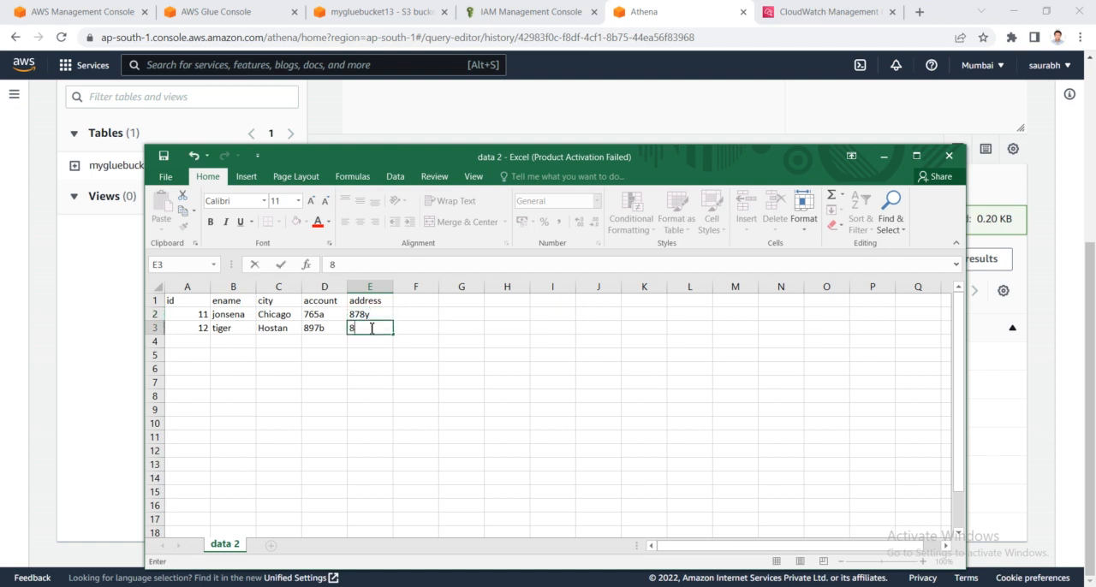
text(78y)
click(379, 375)
click(368, 331)
key(ctrl+s)
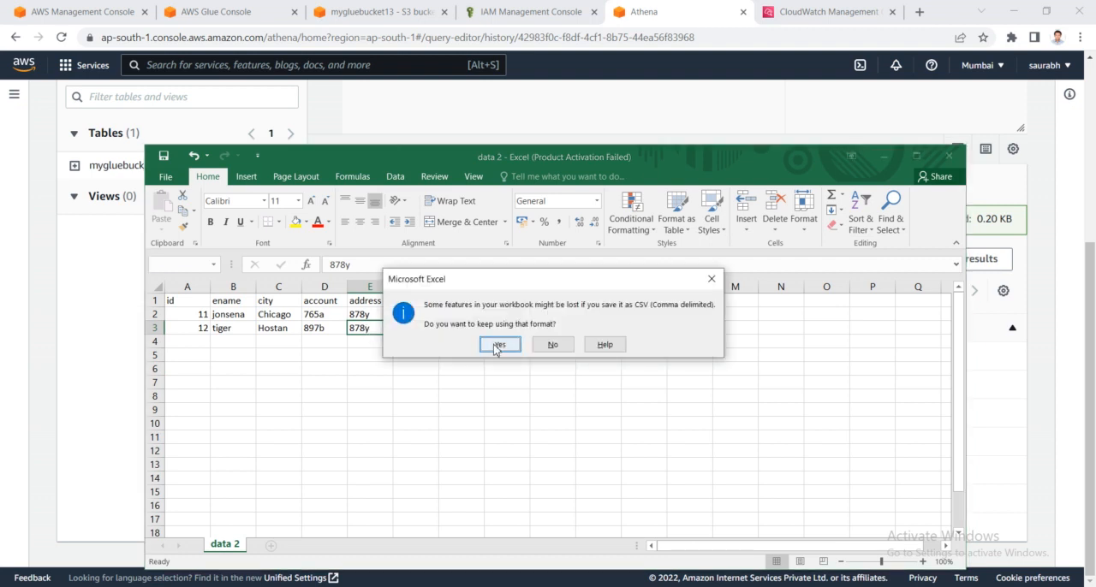
click(497, 346)
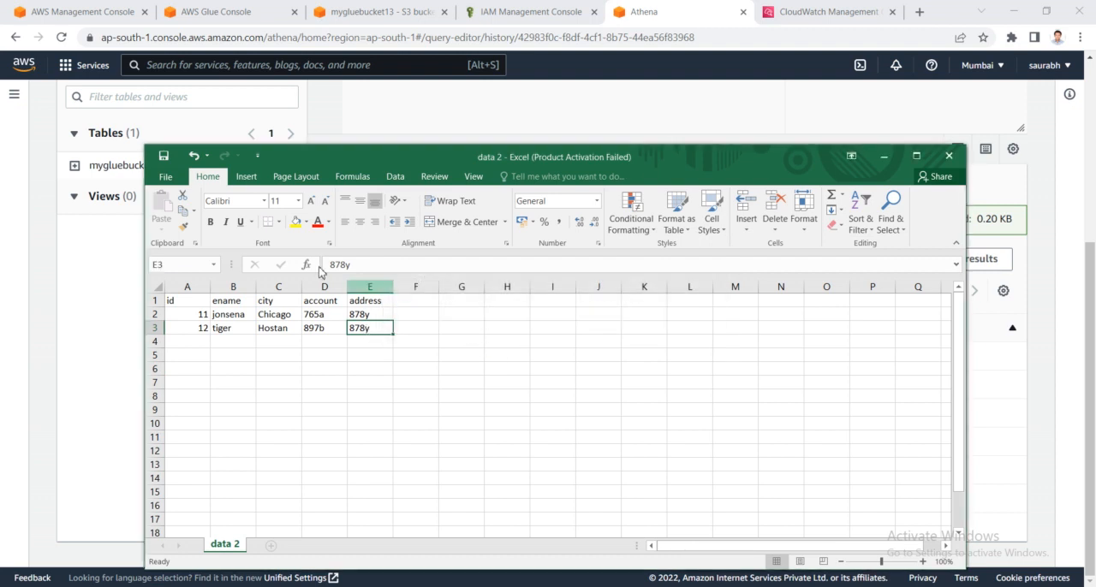
- Save a copy of the workbook as data3 in the Downloads folder, keeping the CSV (Comma delimited) format
click(166, 180)
click(172, 308)
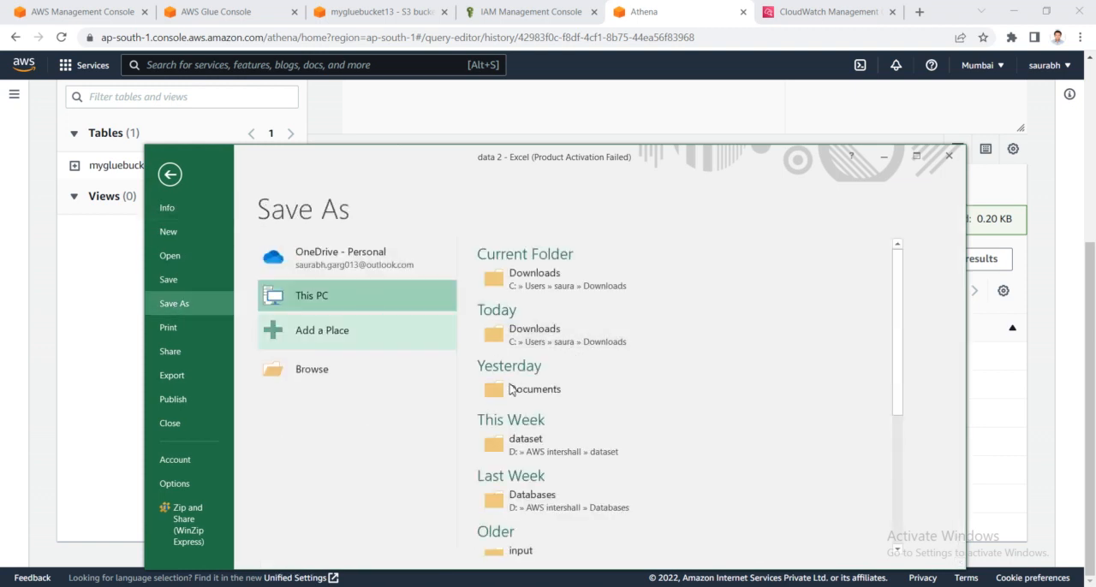
click(535, 334)
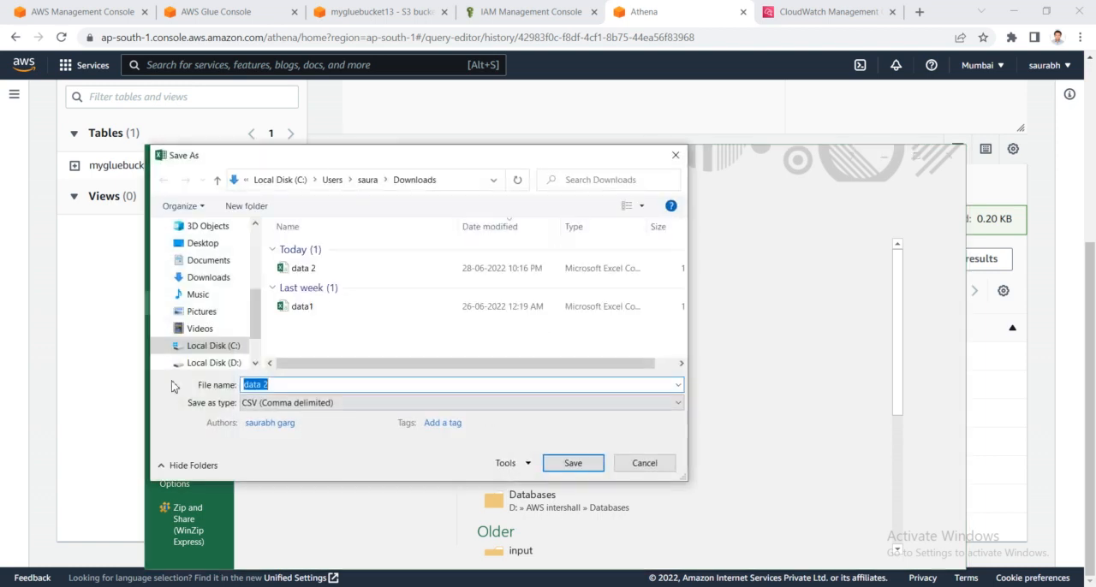
click(279, 384)
key(BackSpace)
key(BackSpace)
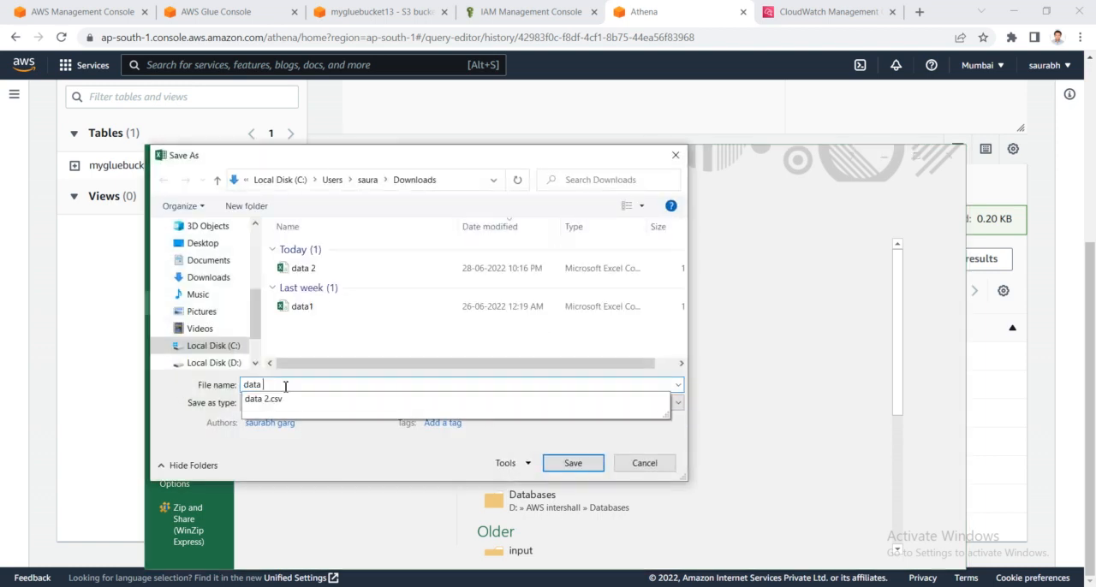
text(3)
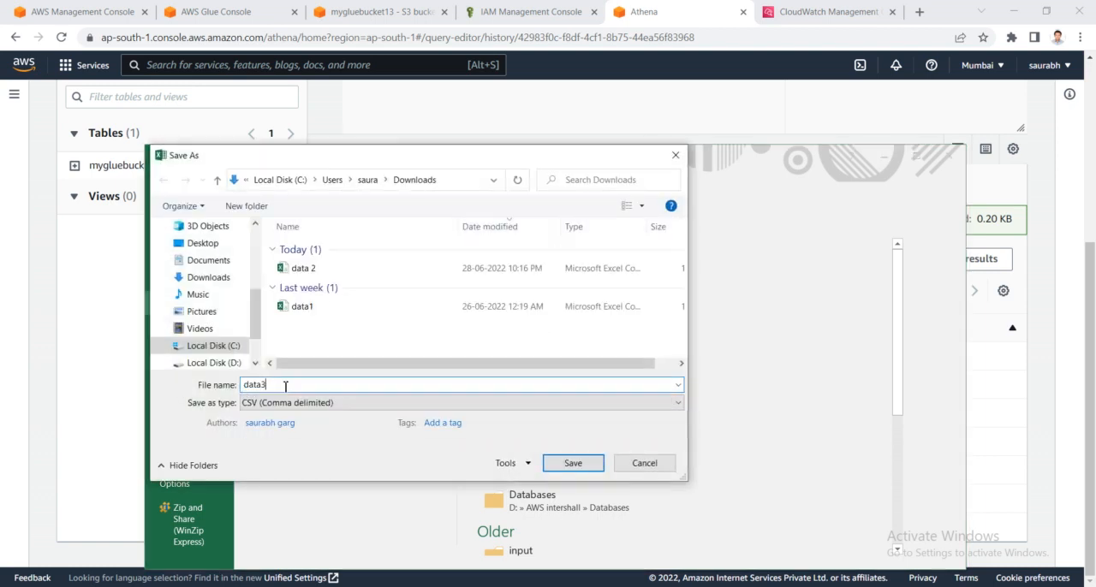
click(575, 463)
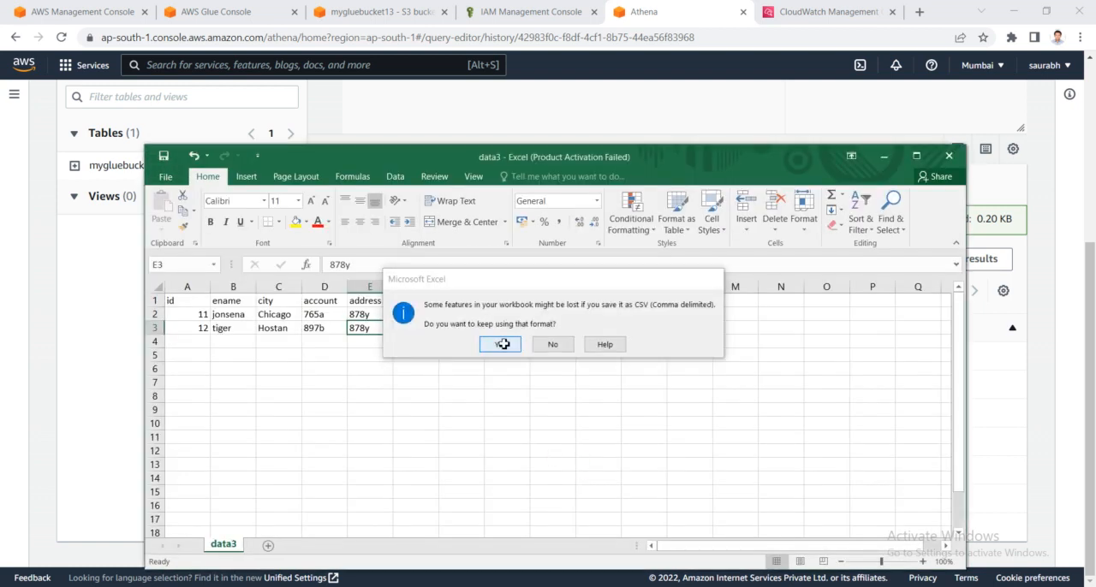
click(508, 349)
- Change the ids in the data3 sheet to 111 in A2 and 121 in A3
double_click(204, 314)
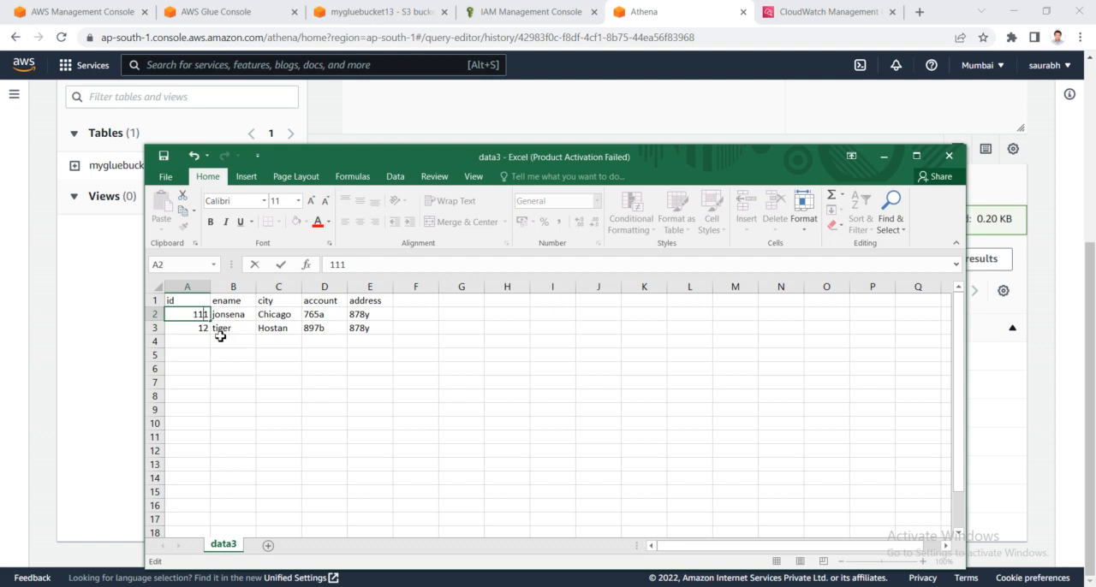
double_click(205, 328)
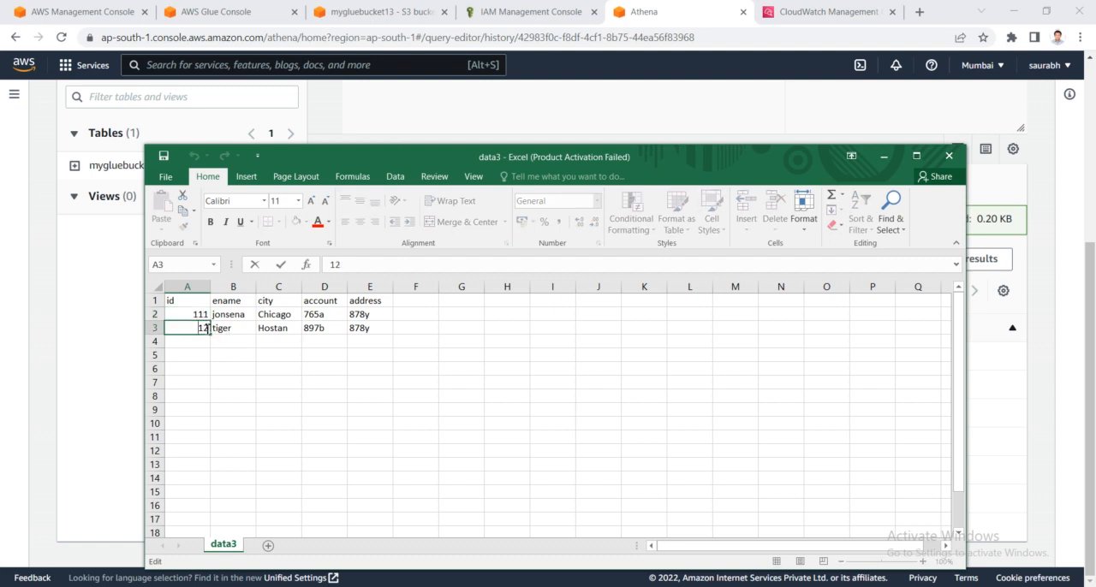
text(1)
- Replace the ename values in cells B2 and B3 with two different employee first names
double_click(245, 315)
double_click(244, 314)
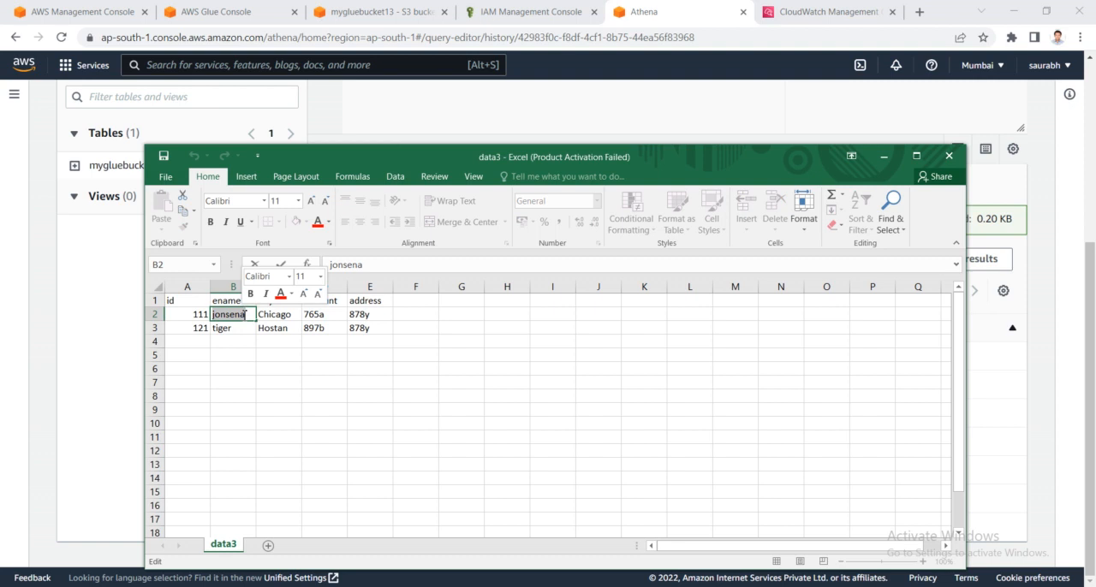
text(rock)
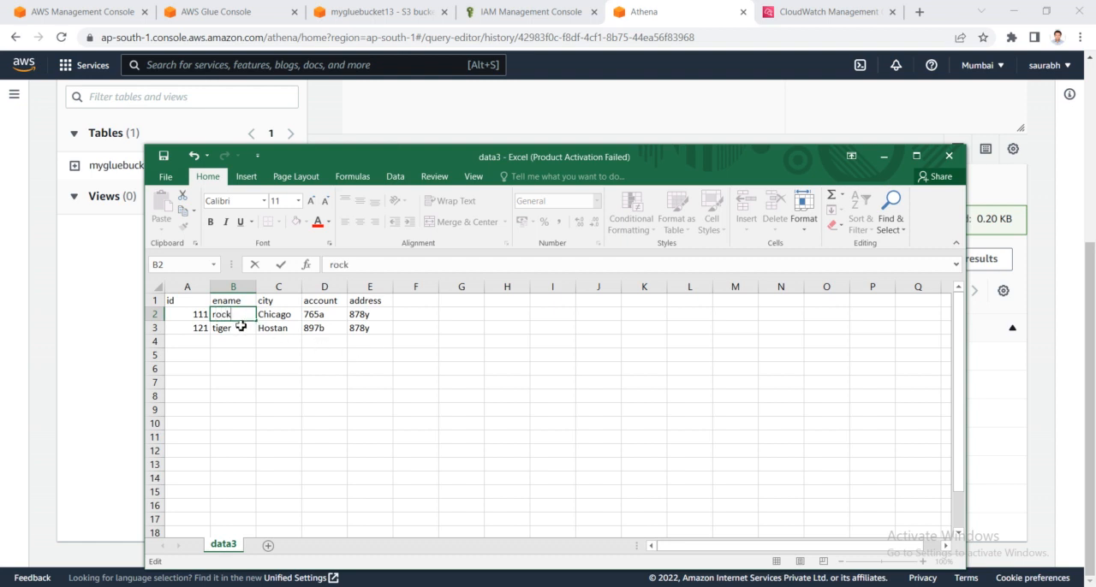
double_click(242, 325)
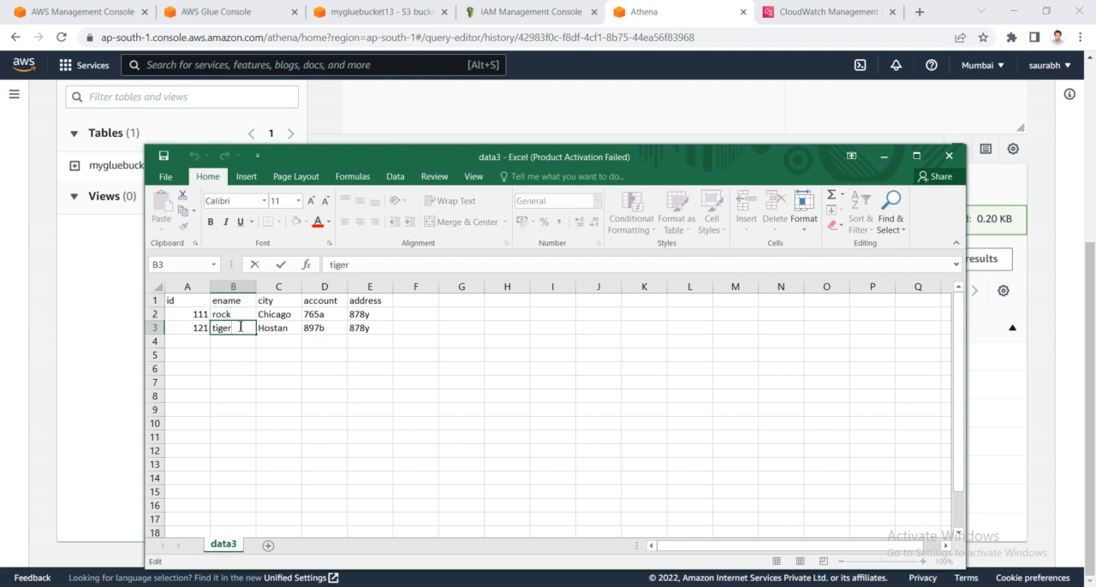
key(BackSpace)
key(BackSpace)
double_click(249, 314)
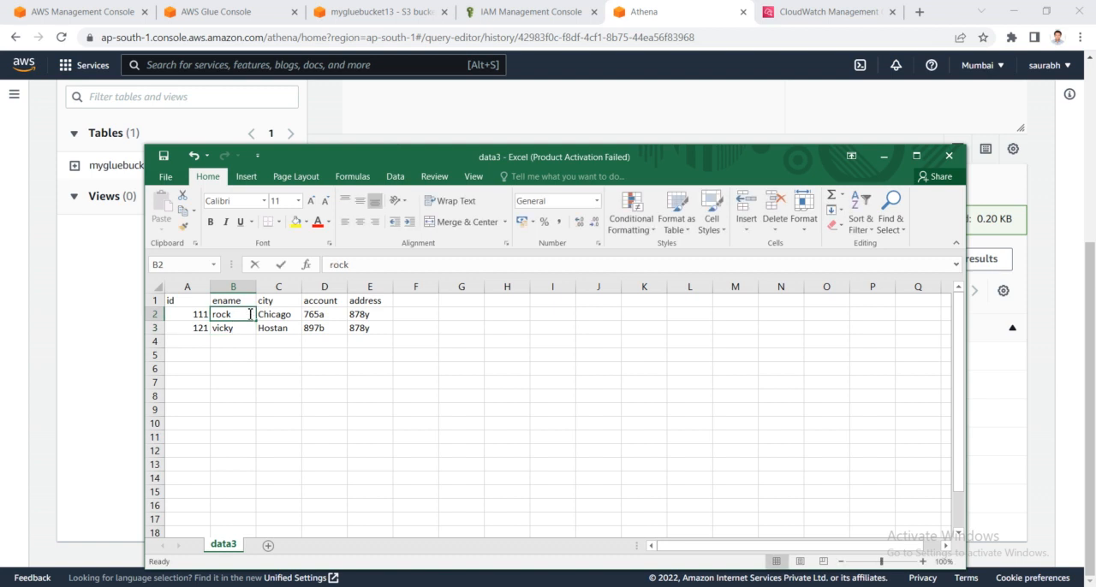
text(y)
- Save the changes to data3.csv in CSV format and close the workbook
key(ctrl+s)
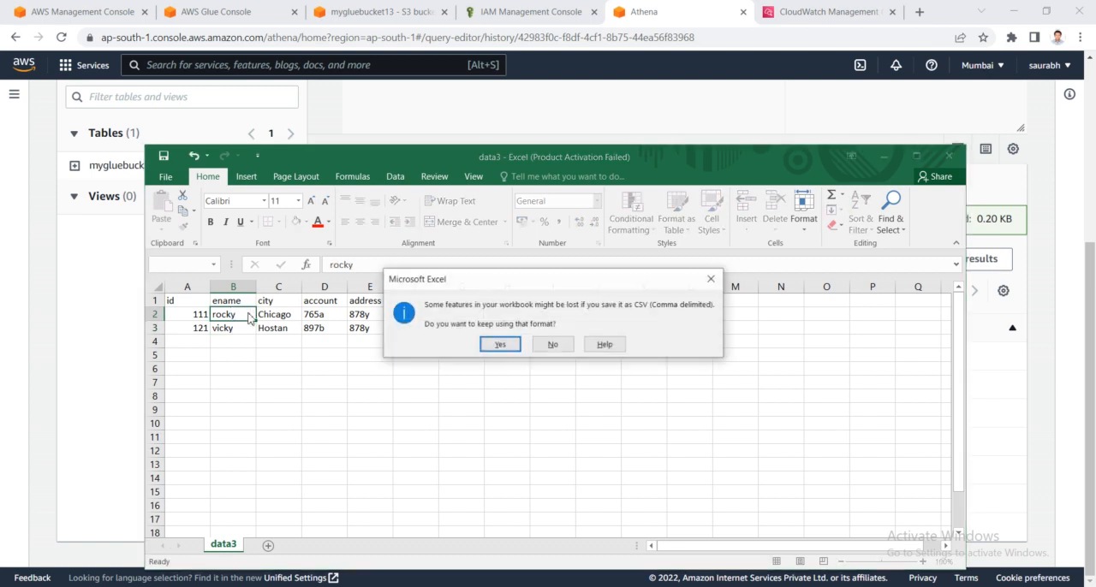
click(488, 342)
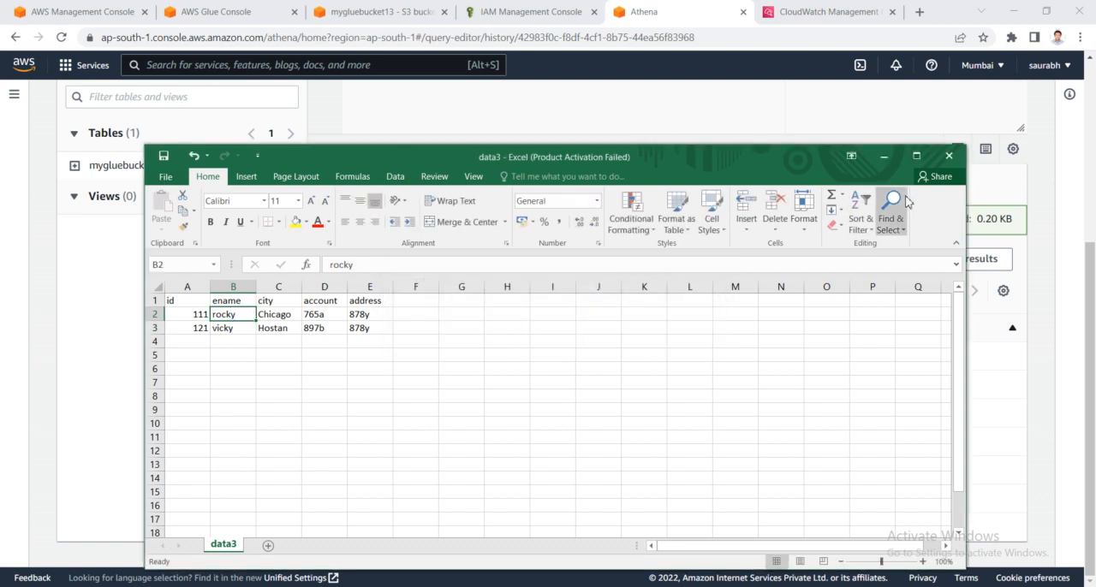
click(949, 155)
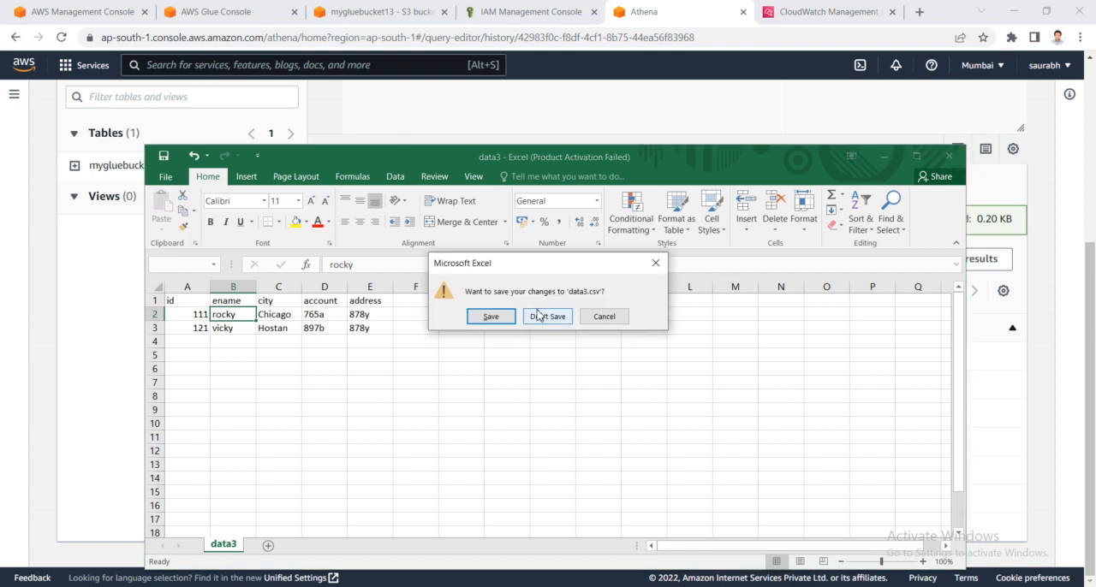
click(490, 316)
click(497, 344)
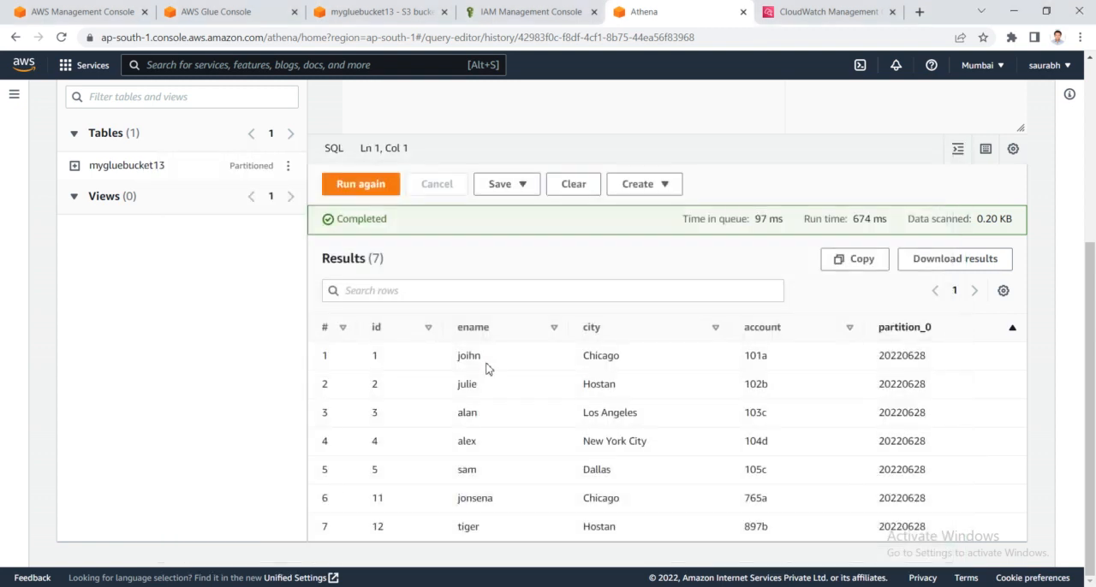
- Review the Athena query results, the files in the 20220628/ folder in S3, and the mygluebucket13 table schema in Glue
scroll(481, 484, up, 2)
scroll(481, 484, up, 2)
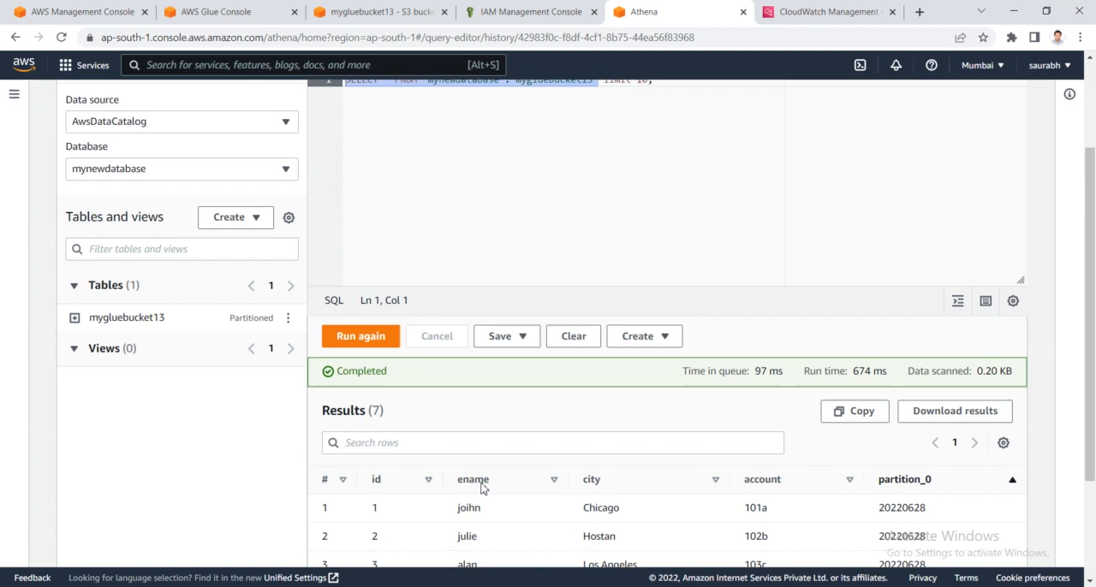
scroll(548, 458, down, 3)
scroll(562, 476, down, 1)
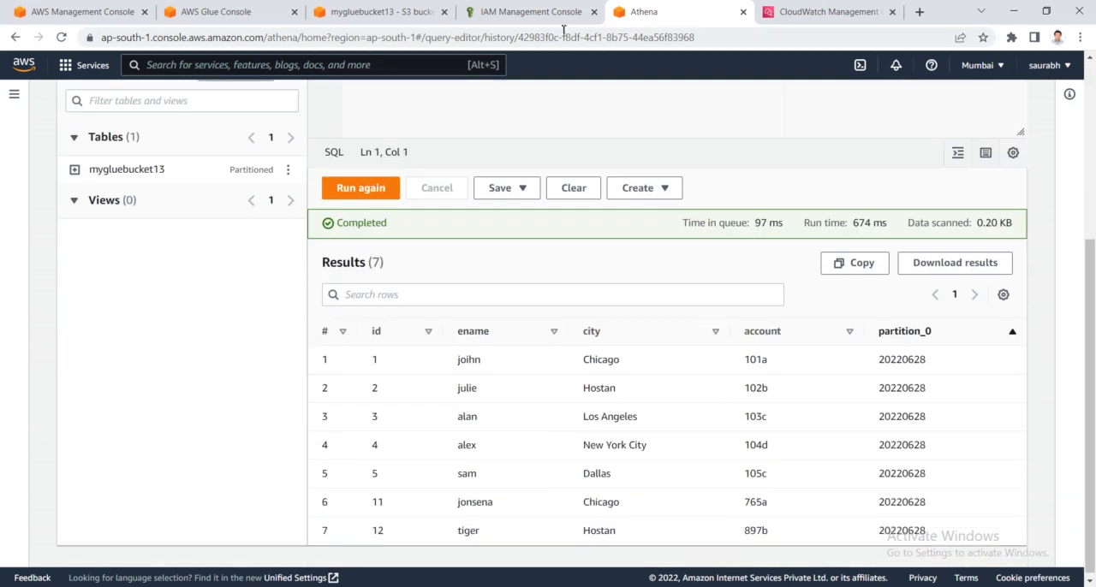
click(381, 12)
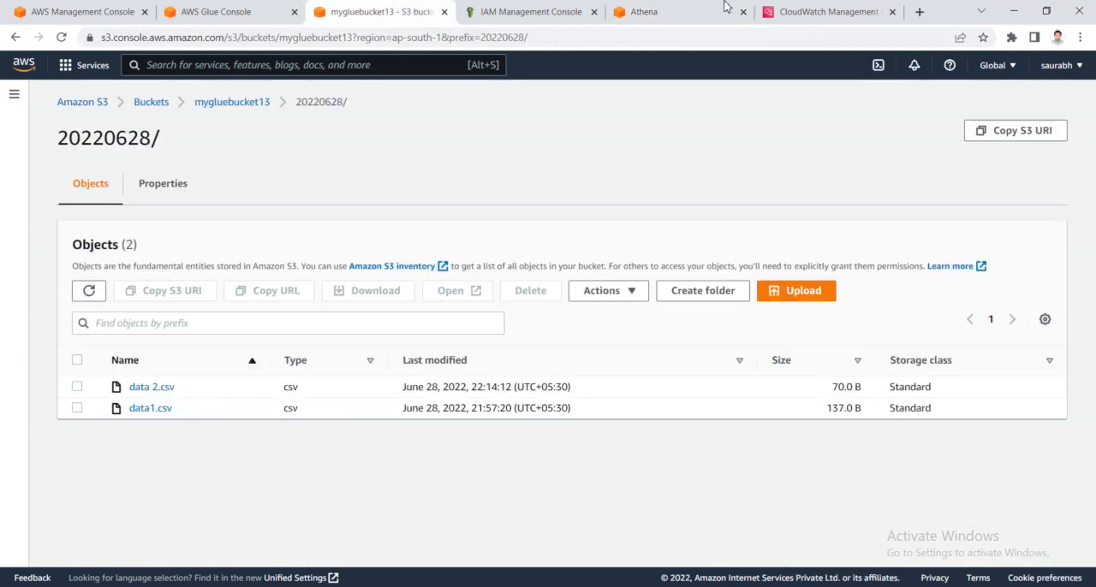
click(681, 10)
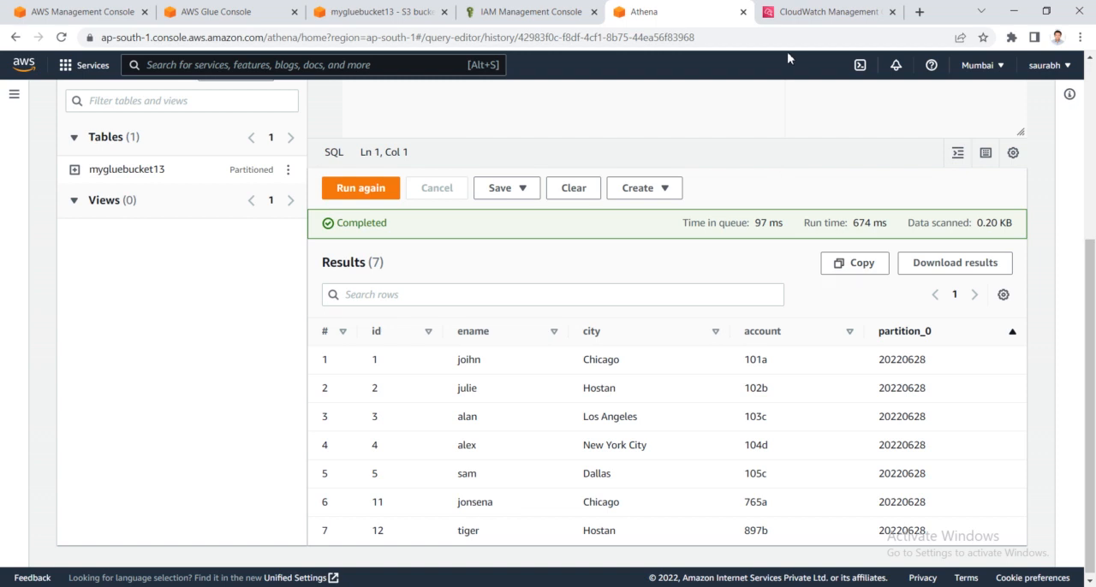
click(214, 11)
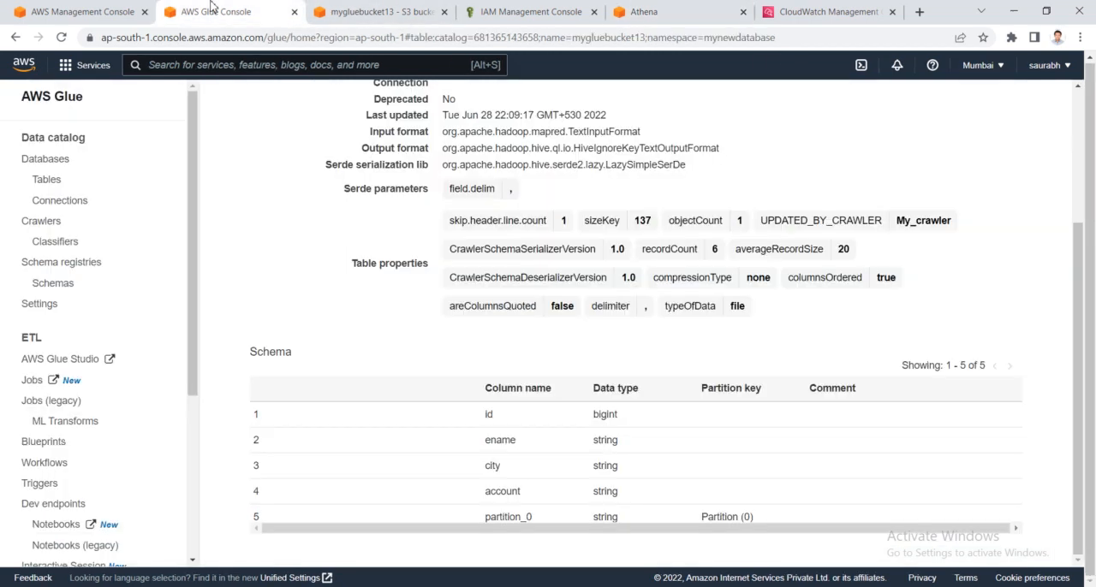
click(107, 9)
- Create a folder named 20220629 at the root of mygluebucket13 in S3, with server-side encryption disabled
click(372, 11)
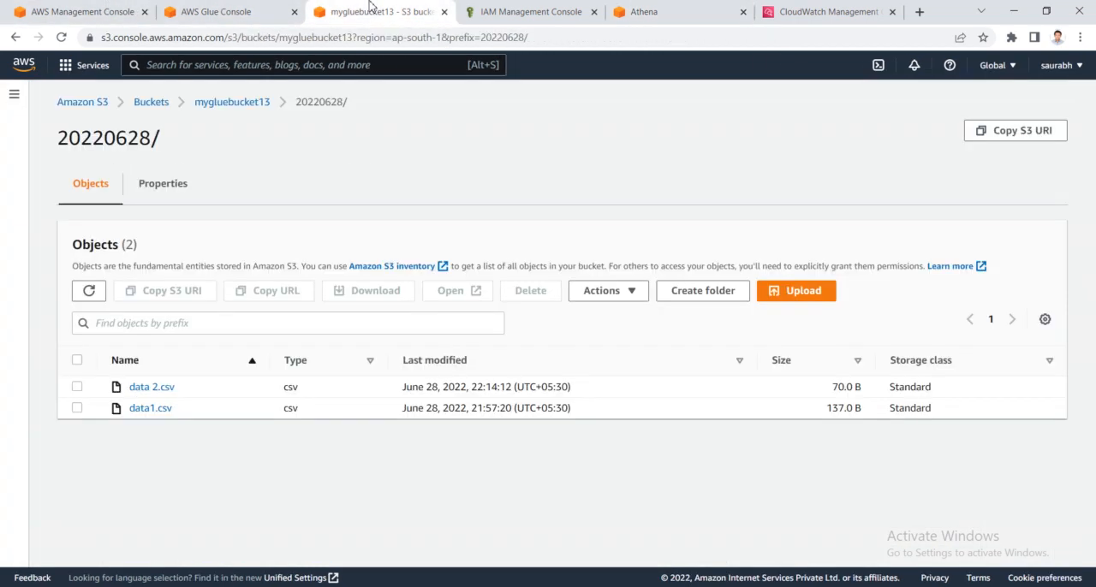
click(230, 104)
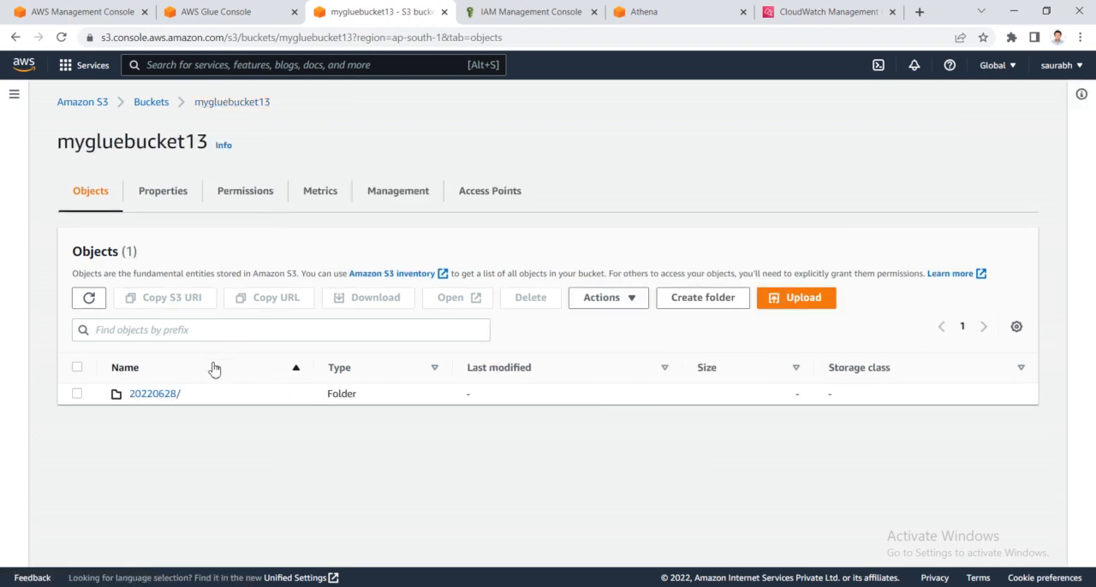
click(691, 302)
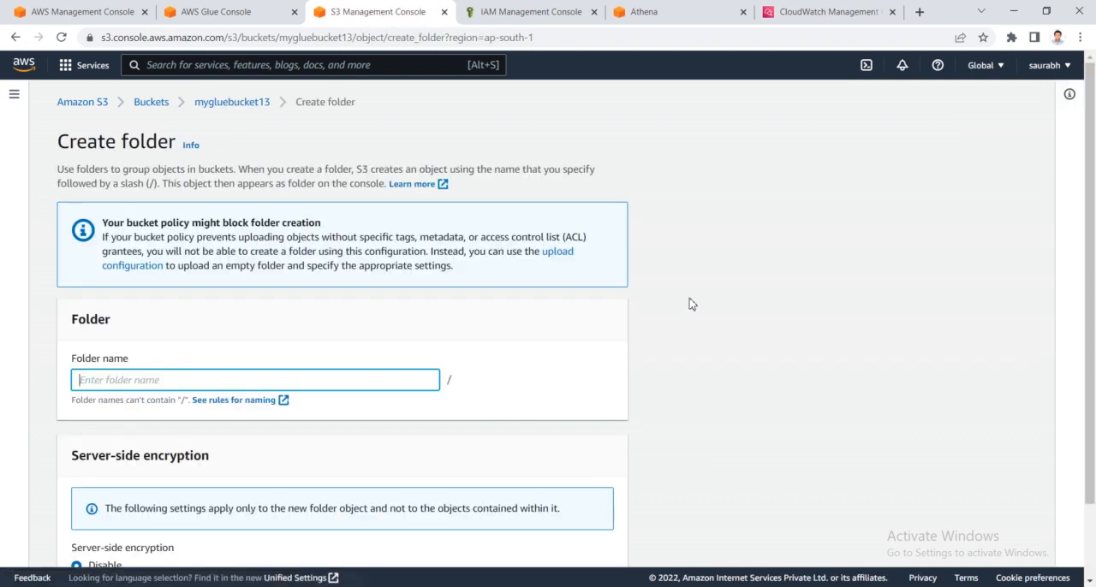
scroll(221, 368, down, 2)
text(20220629)
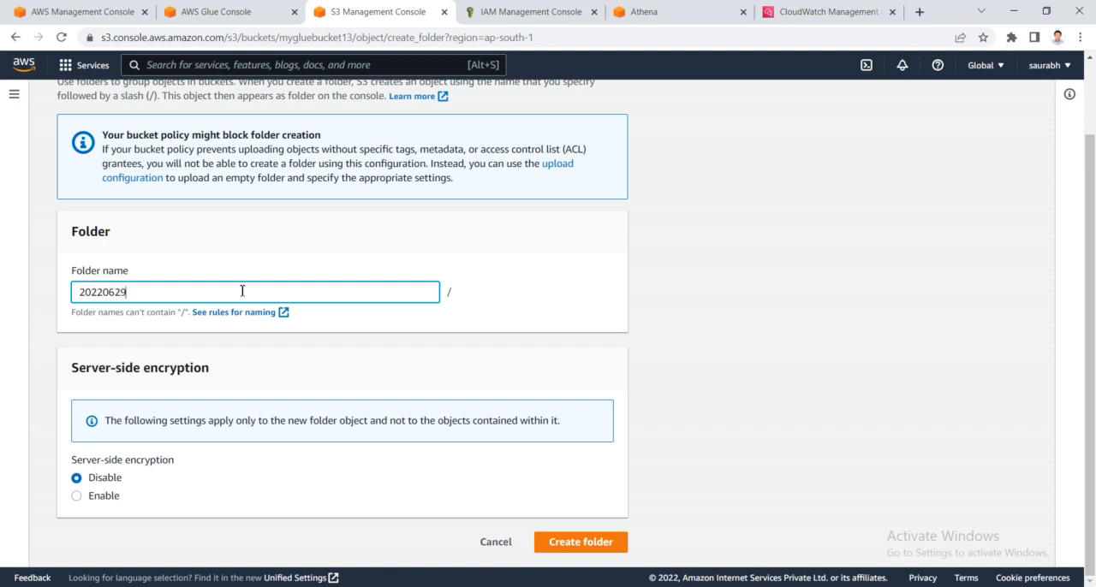
click(562, 542)
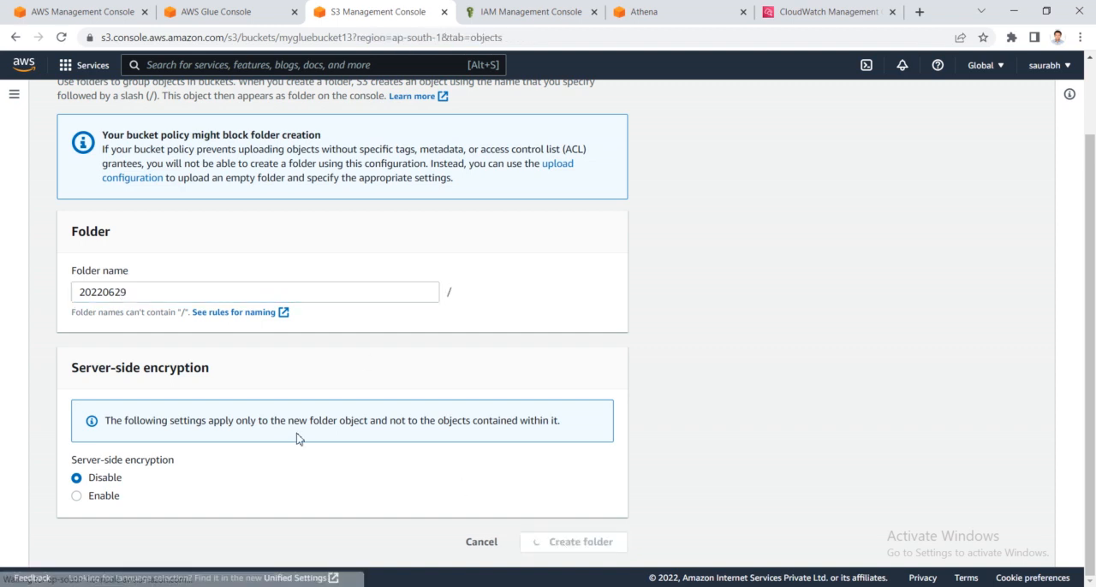
- Open the 20220629/ folder and upload data3.csv from Downloads into it
click(154, 465)
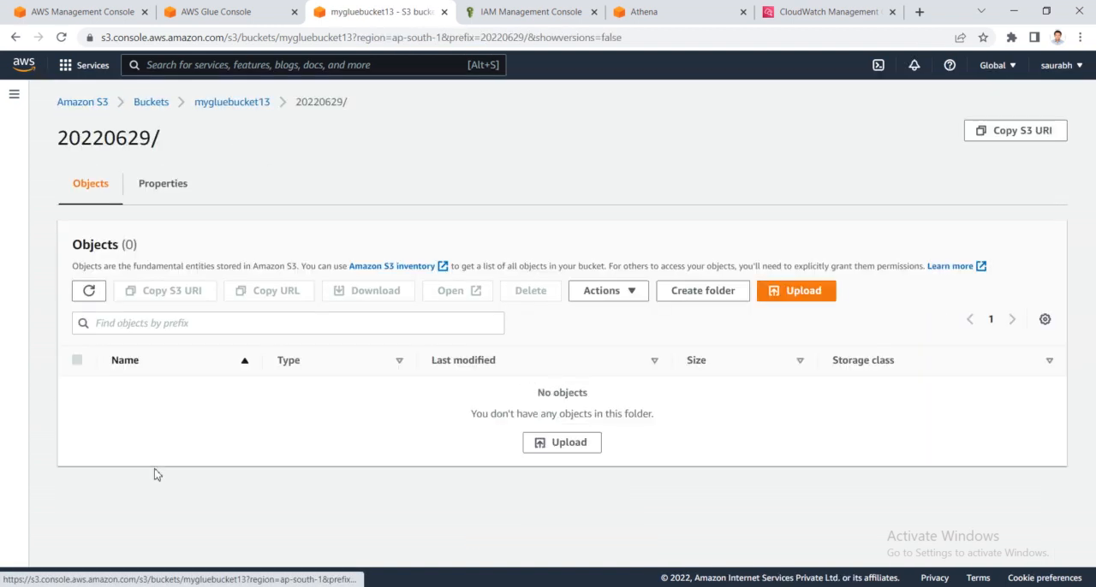
click(593, 437)
click(512, 279)
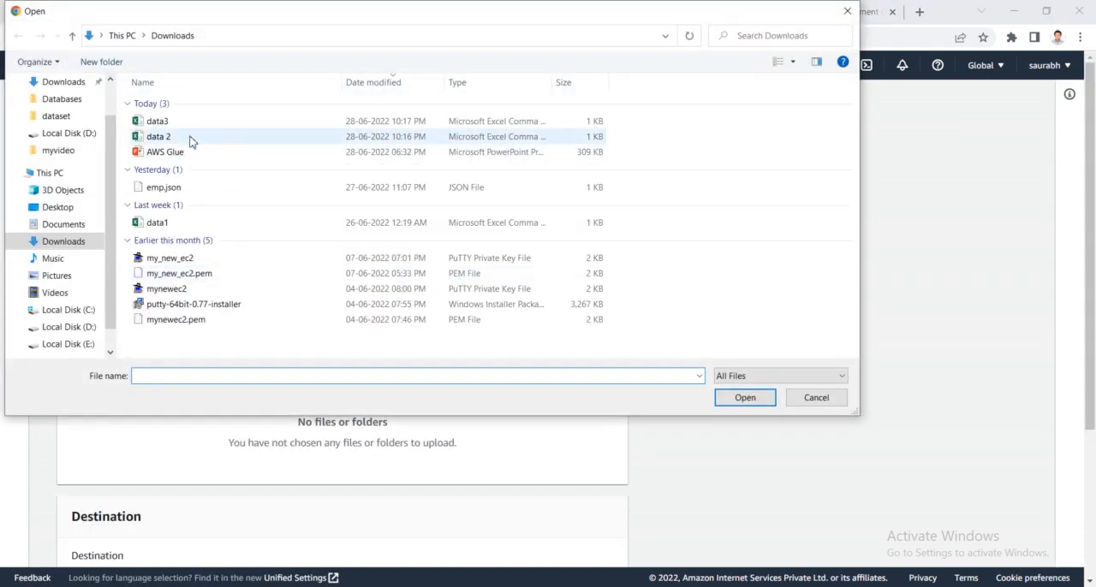
double_click(194, 128)
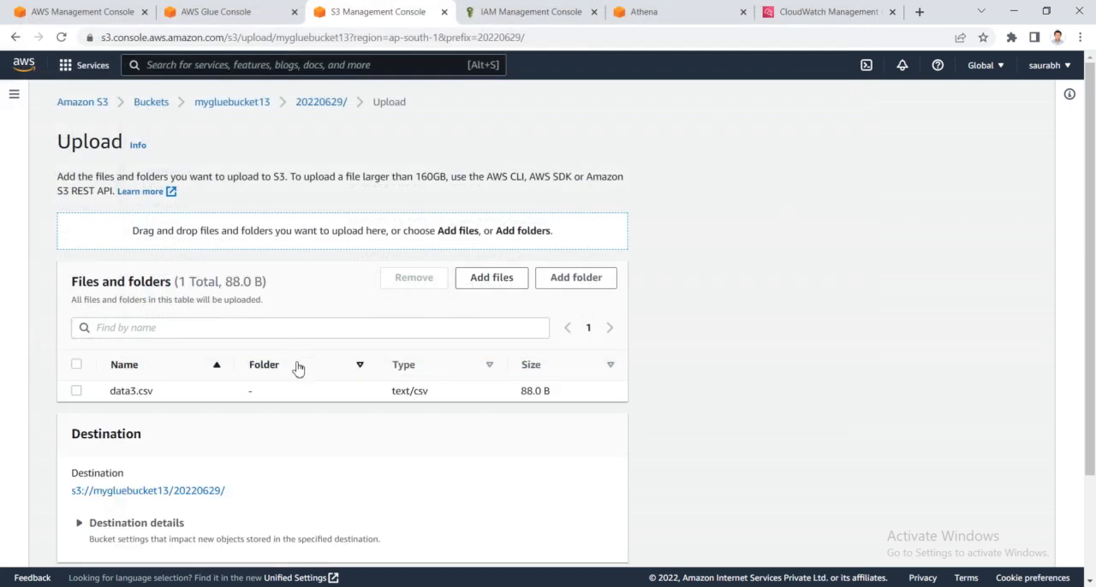
scroll(299, 369, down, 3)
click(595, 542)
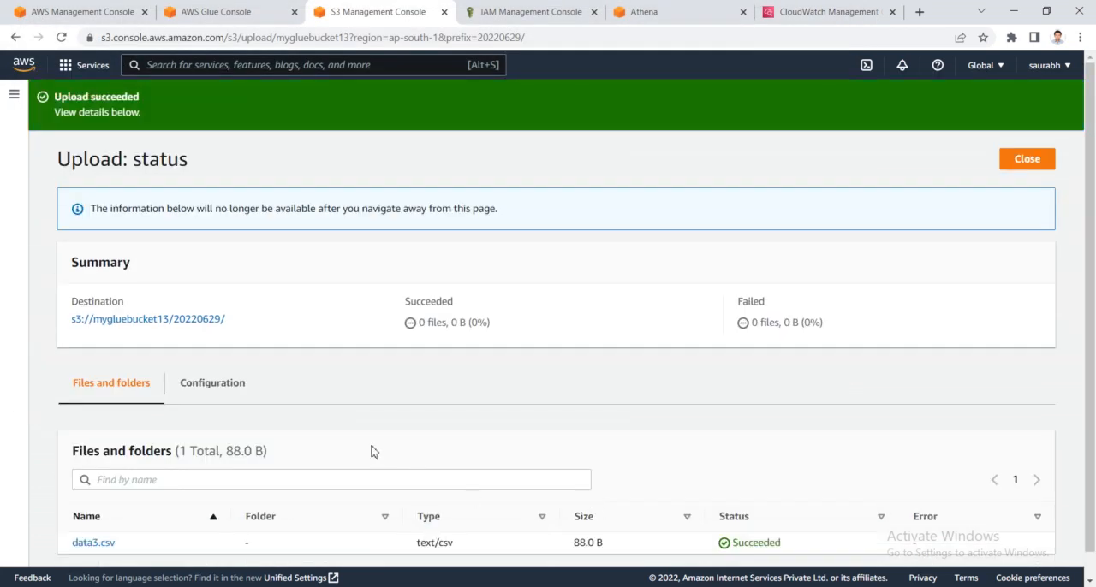
- Check data3.csv in the 20220629/ folder, then inspect the address column in the local data 2 workbook from Downloads and close it
scroll(257, 451, down, 1)
click(176, 295)
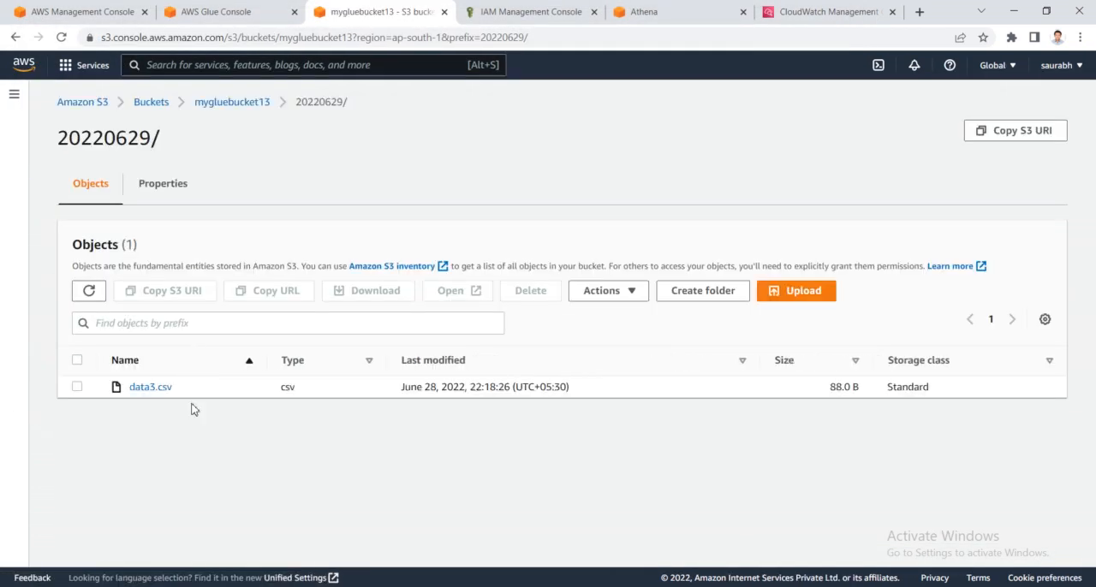
key(alt+Tab)
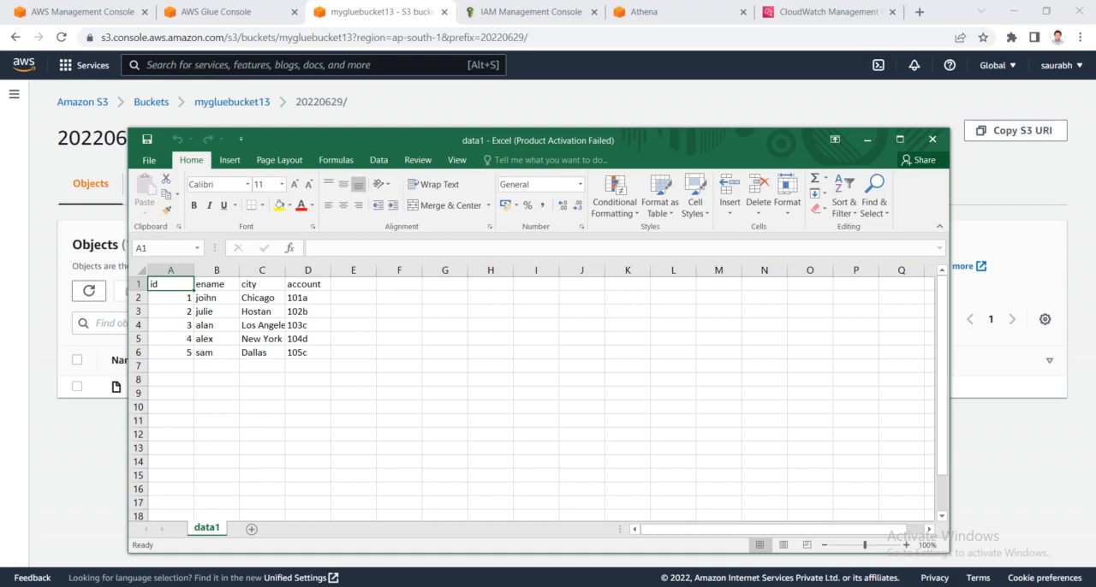
key(alt+Tab)
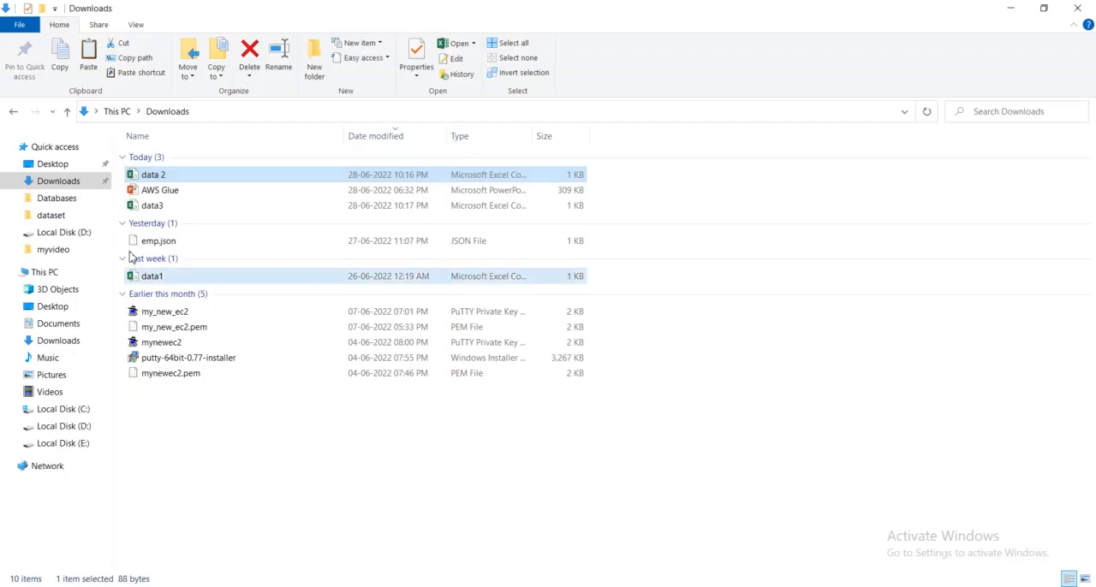
double_click(202, 181)
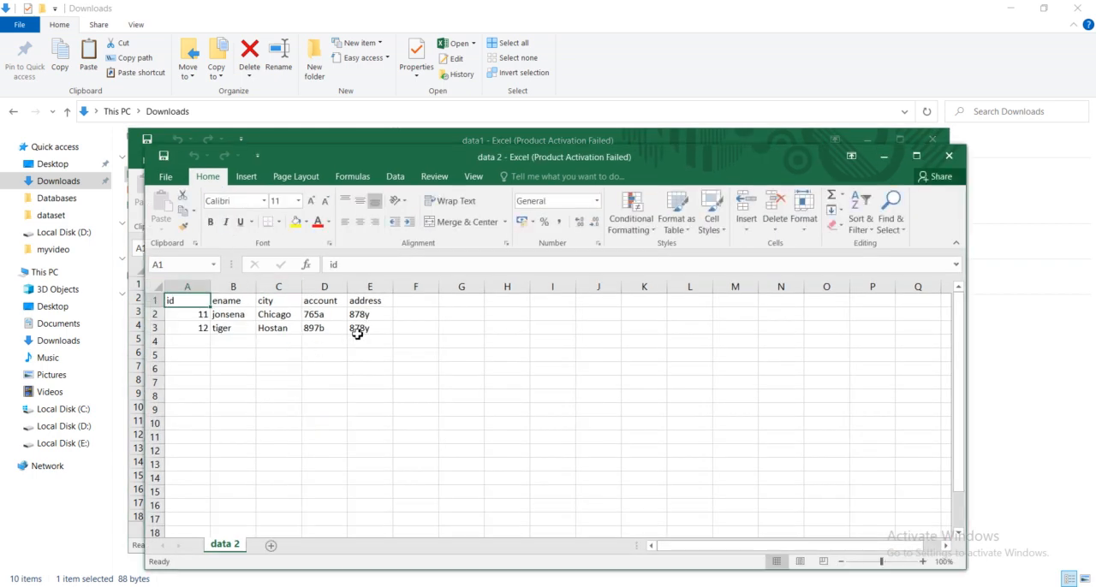
click(370, 286)
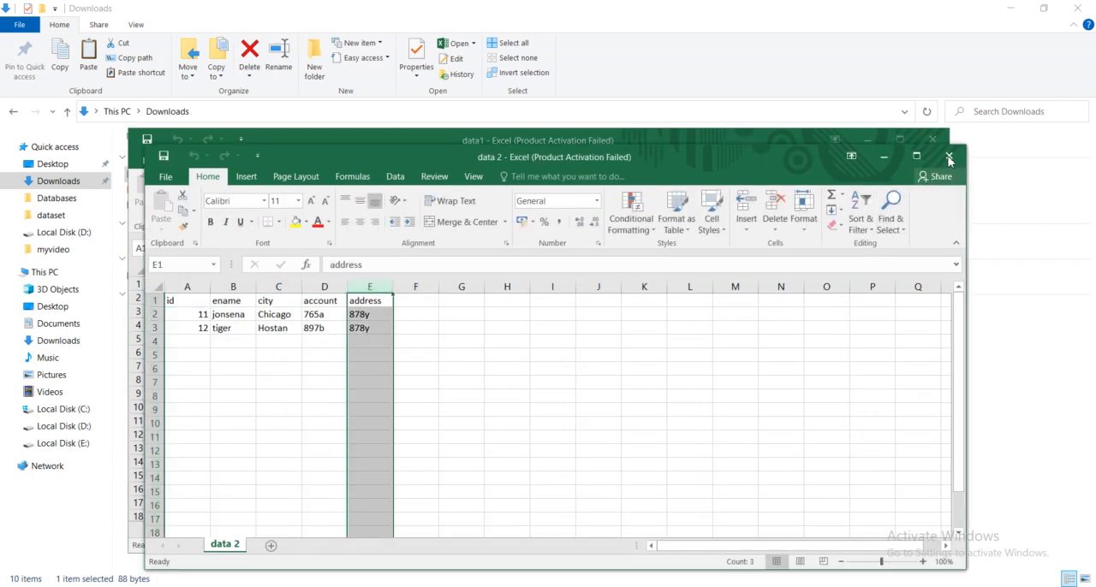
click(916, 137)
click(867, 138)
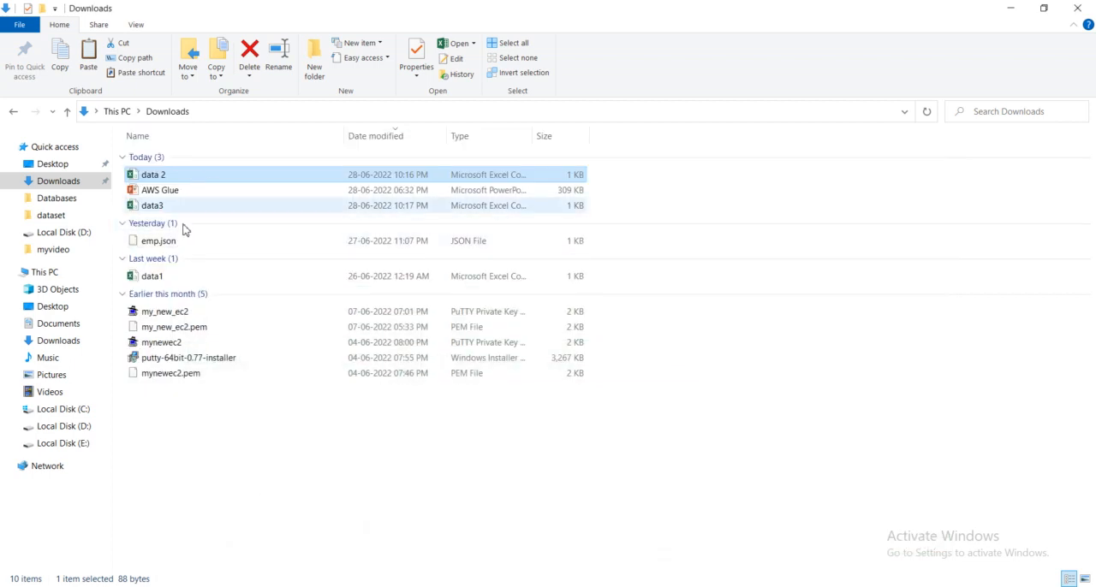
- Delete the local data 2 file from Downloads and download data 2.csv from the 20220628/ folder of mygluebucket13
key(Delete)
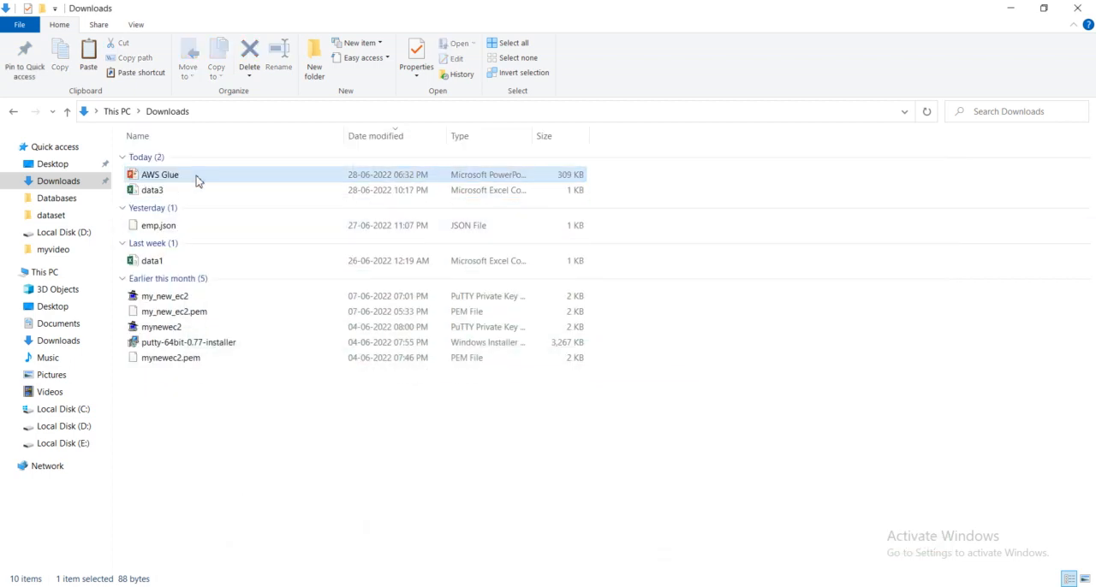
click(220, 193)
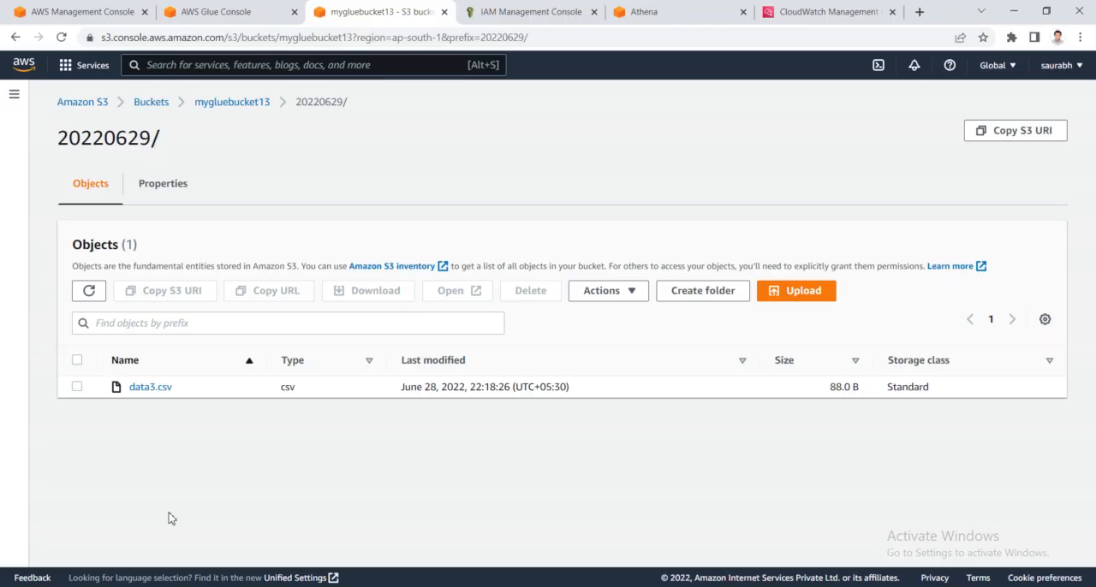
click(257, 106)
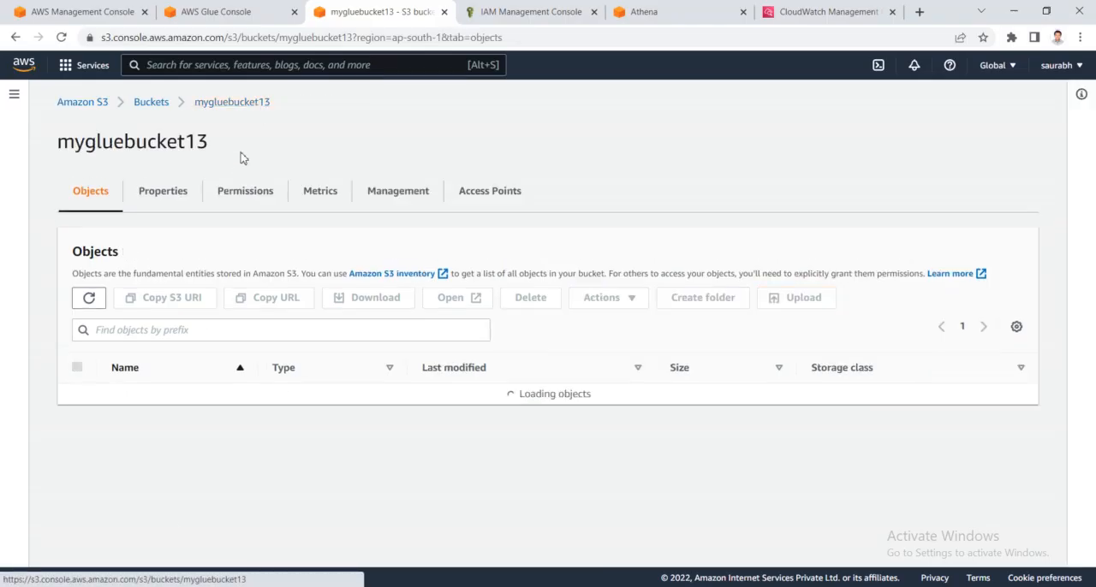
click(153, 395)
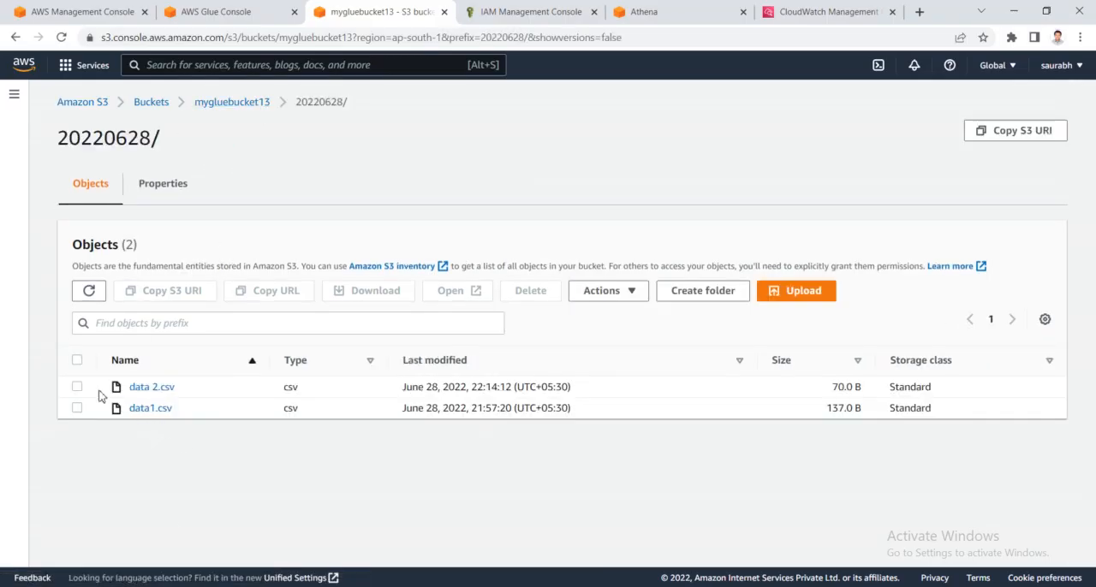
click(77, 387)
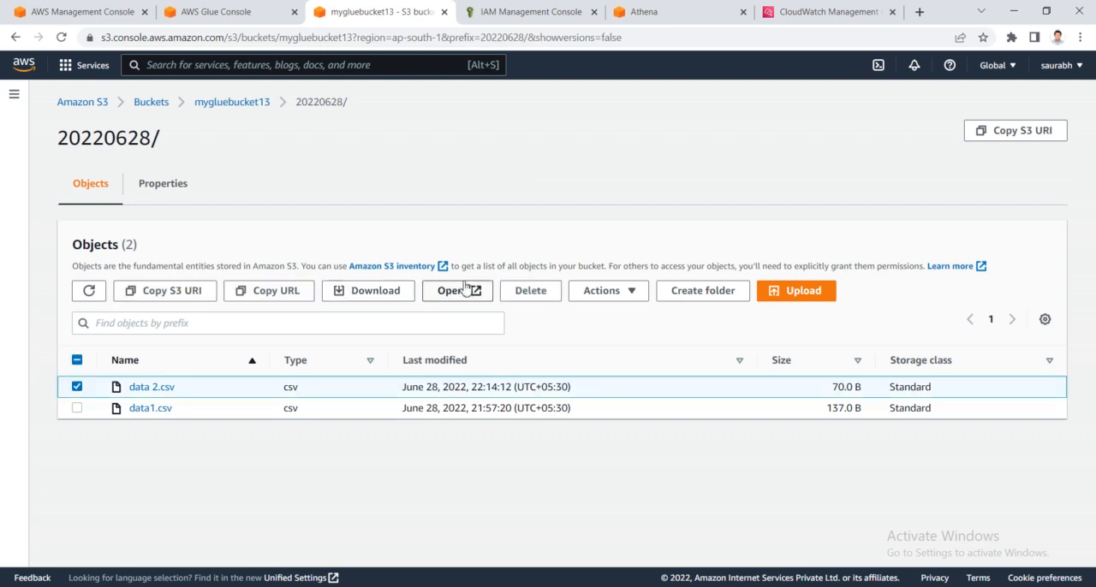
click(364, 292)
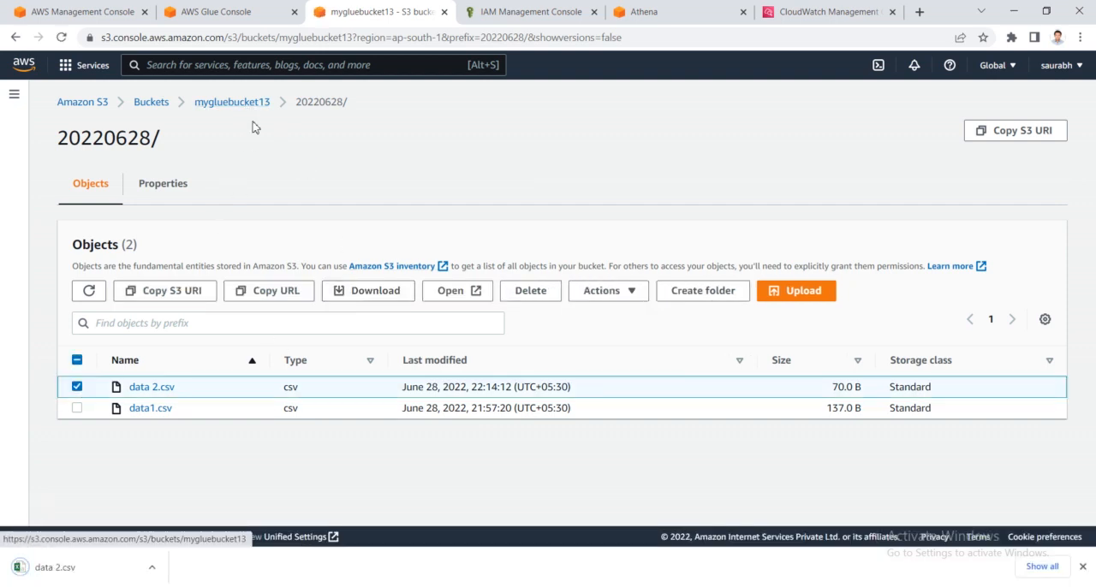
click(225, 105)
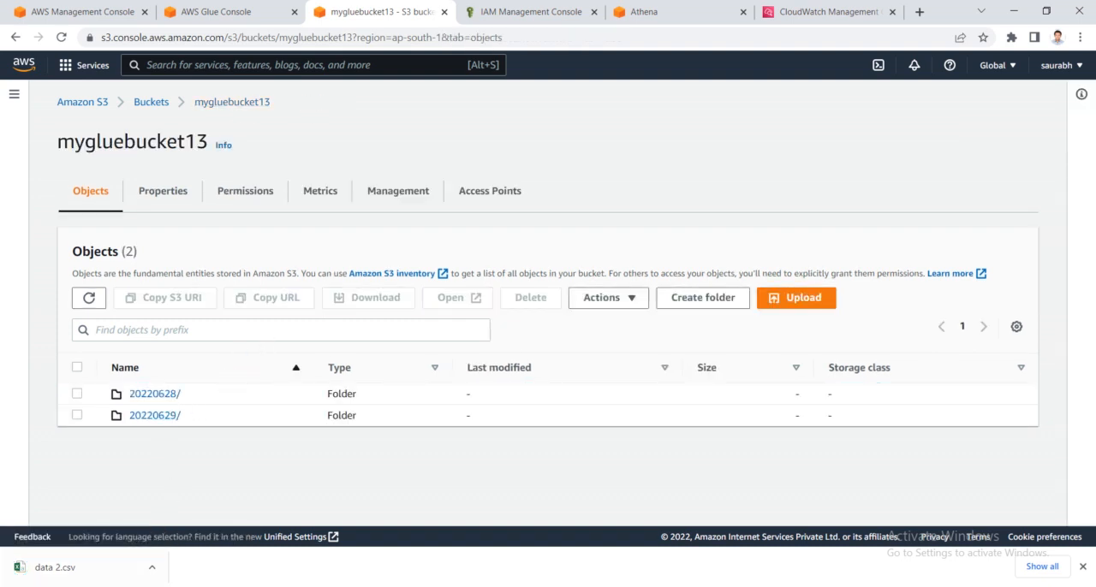
- Open the downloaded data 2.csv and the local data3 file in Excel to compare their columns, and minimize both workbooks
click(152, 567)
click(185, 518)
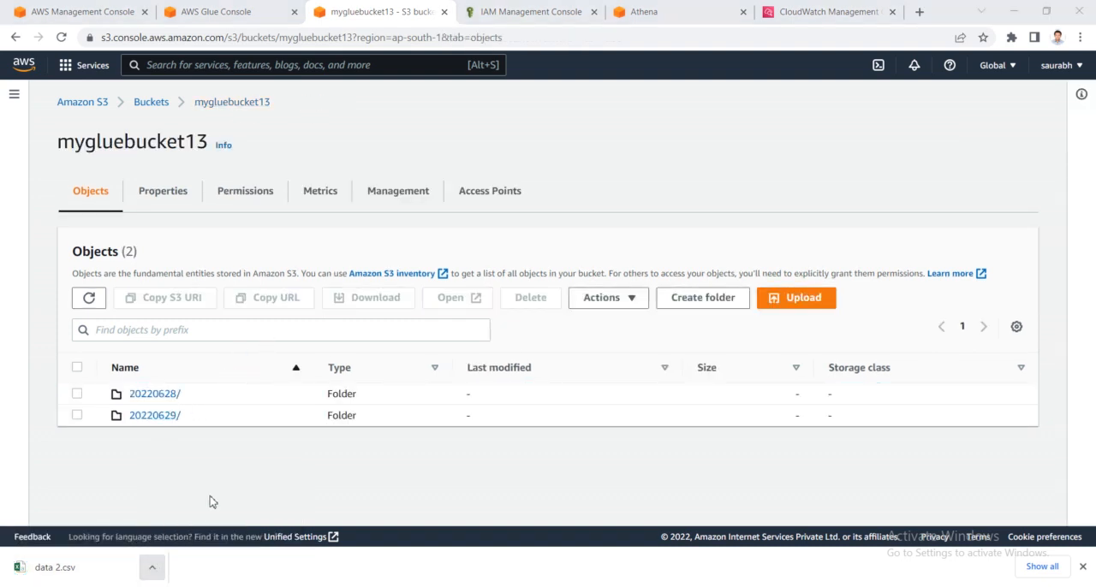
double_click(205, 192)
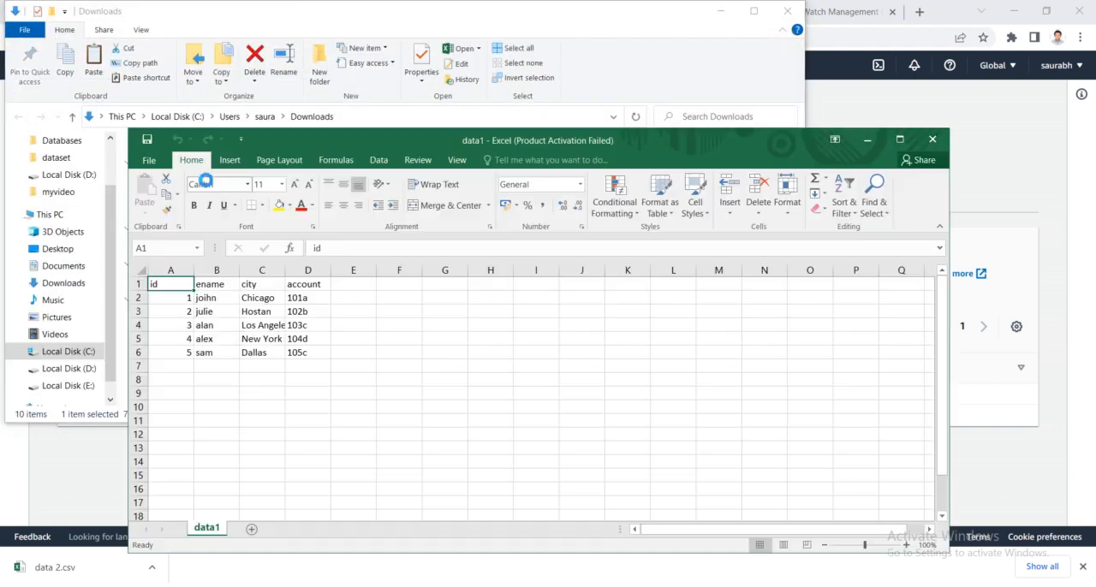
click(323, 356)
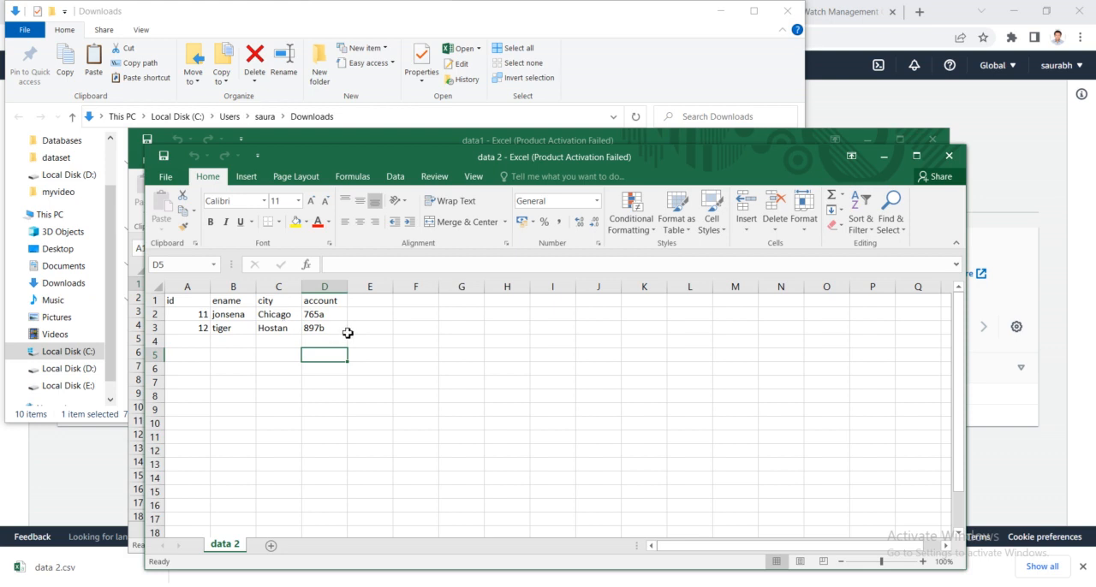
mouse_move(168, 580)
click(113, 563)
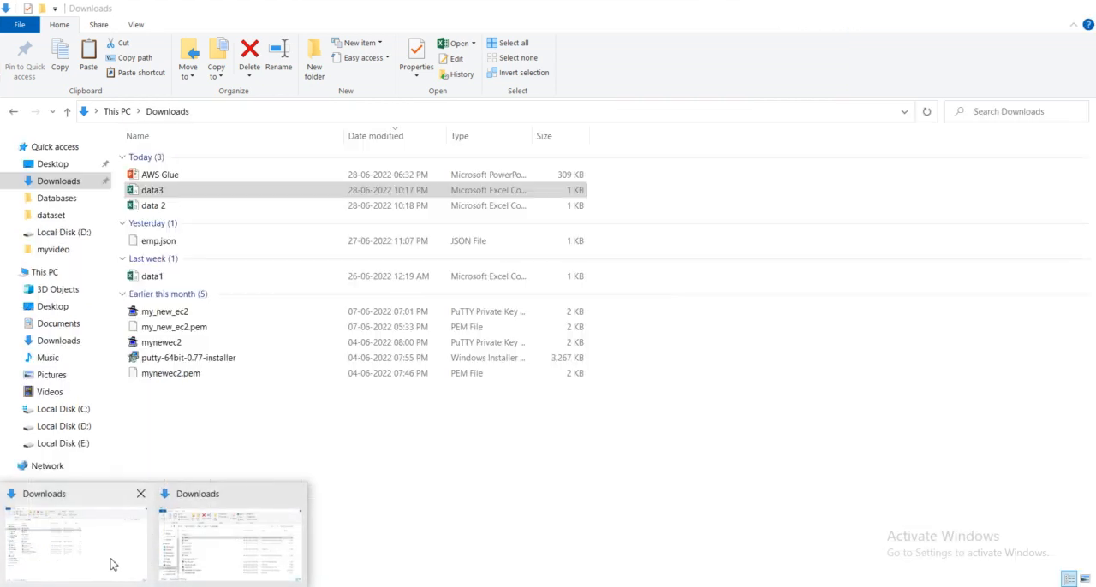
double_click(183, 190)
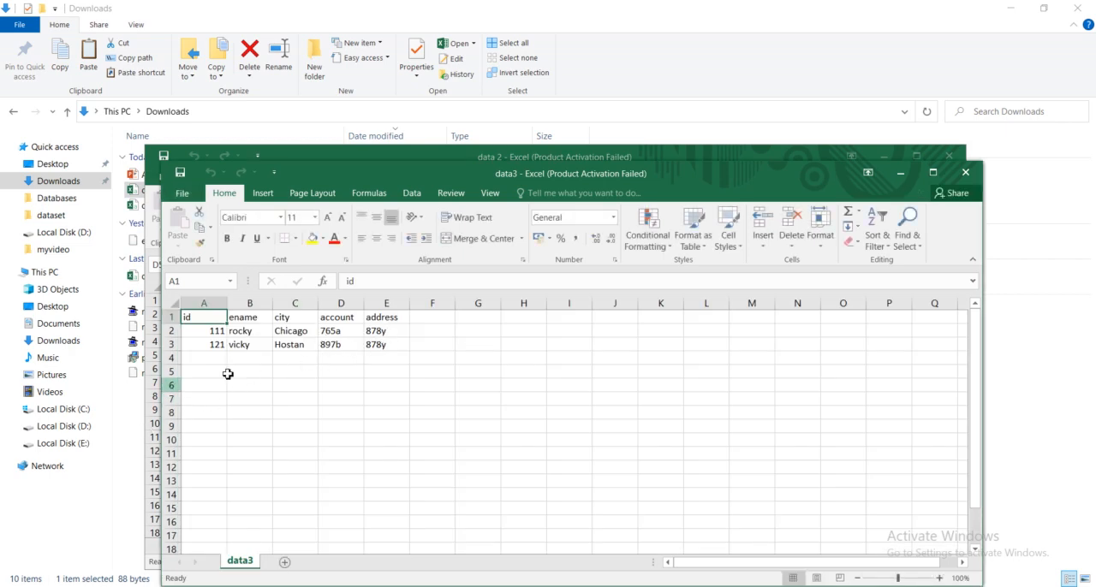
click(897, 175)
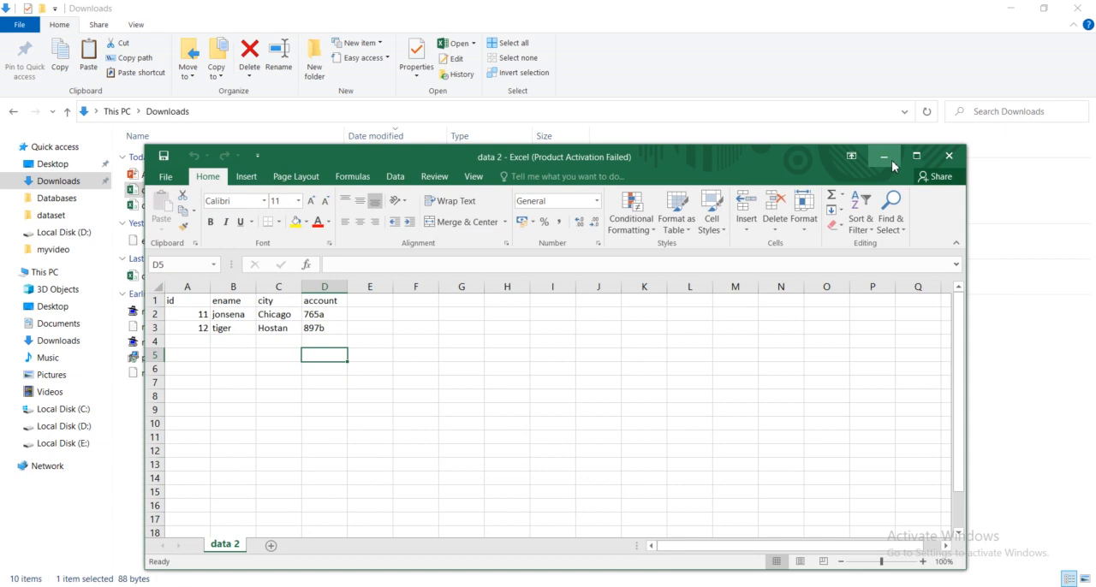
click(891, 161)
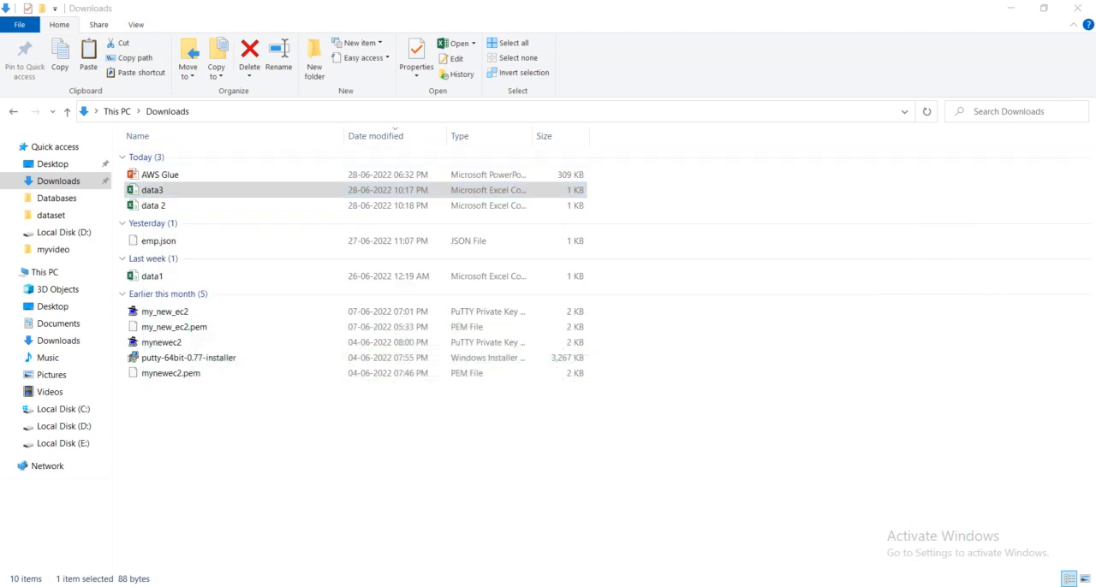
- Return to S3 in the browser and check the 20220629/ folder in mygluebucket13
click(162, 586)
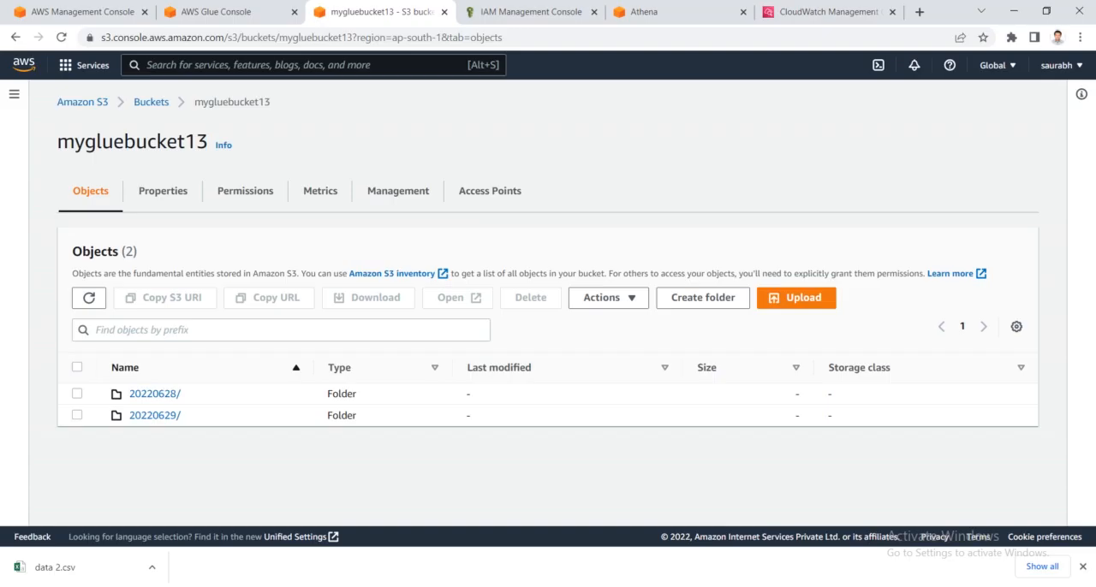
click(158, 417)
click(247, 110)
- Run My_crawler again from the crawler list in AWS Glue
click(214, 11)
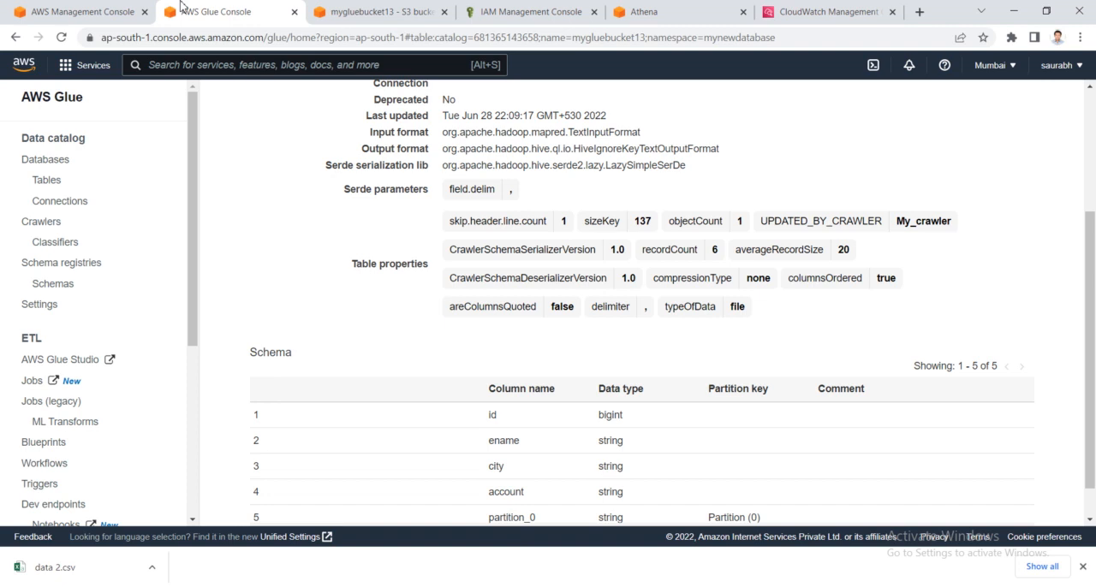
click(150, 7)
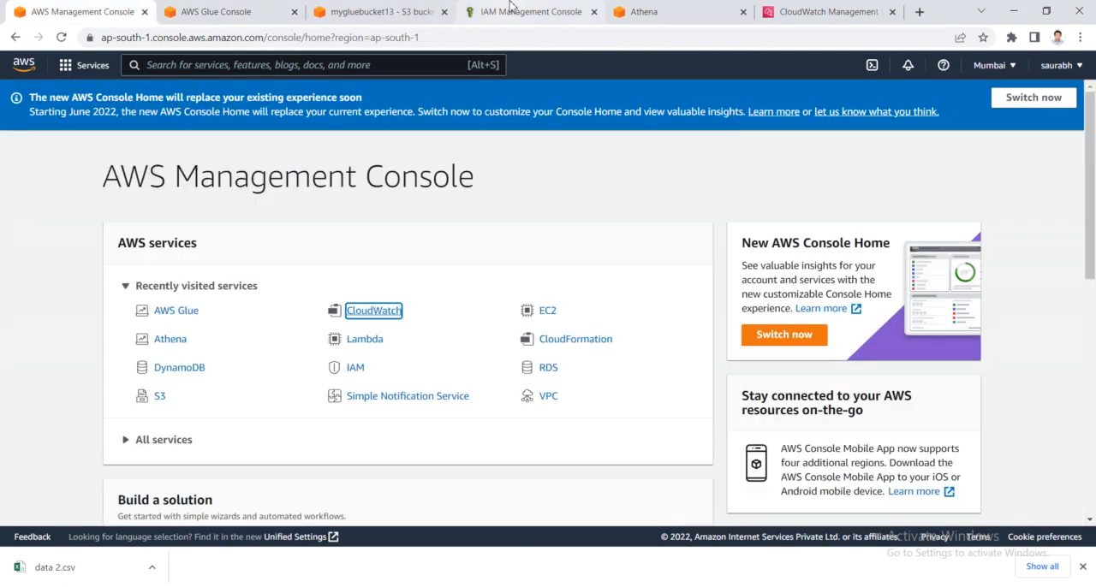
click(381, 10)
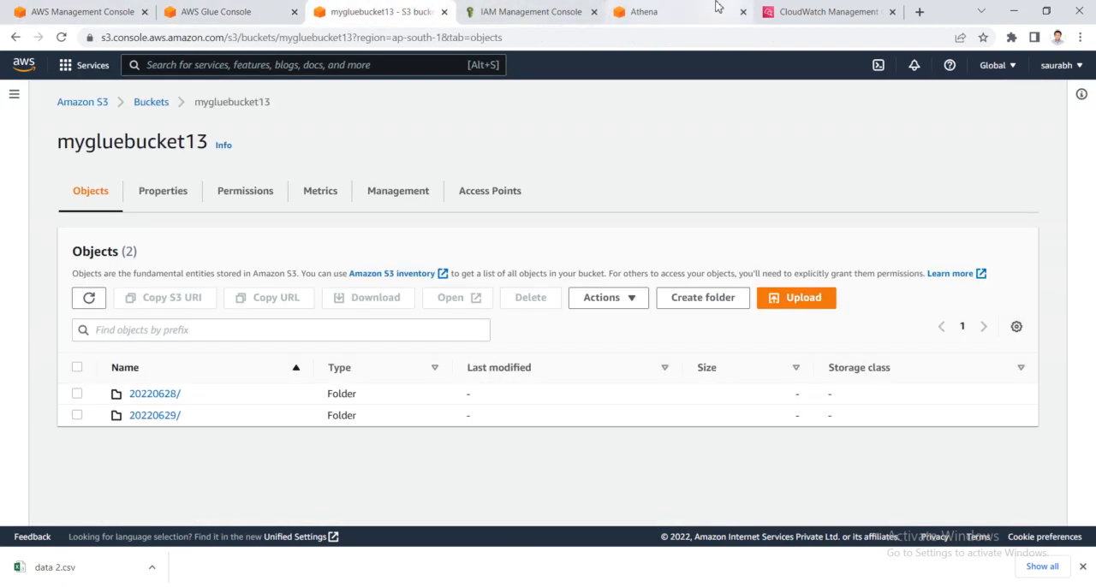
click(227, 8)
click(120, 11)
click(185, 11)
click(42, 221)
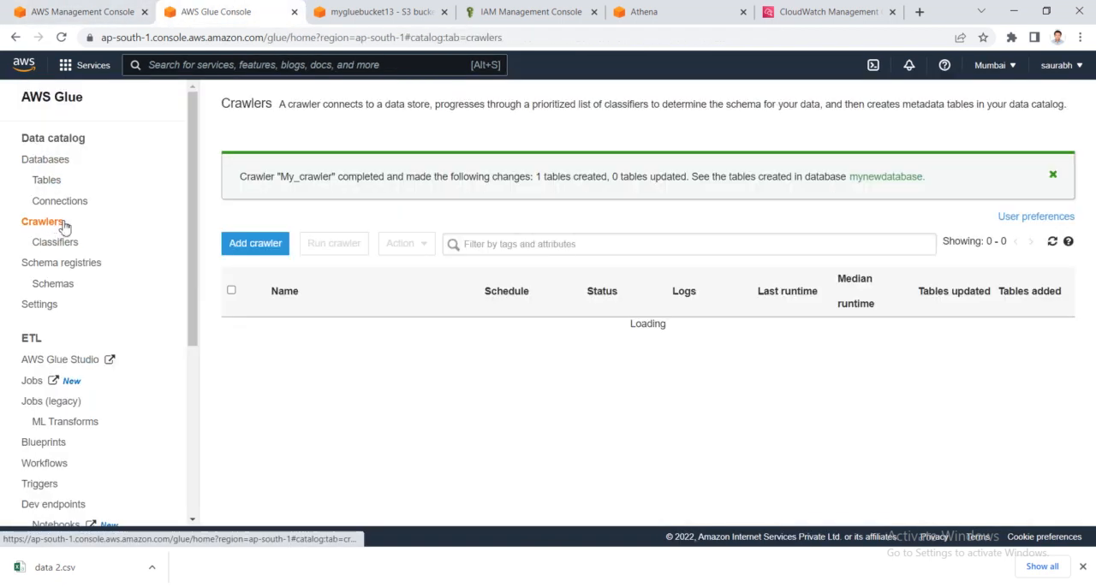
click(231, 329)
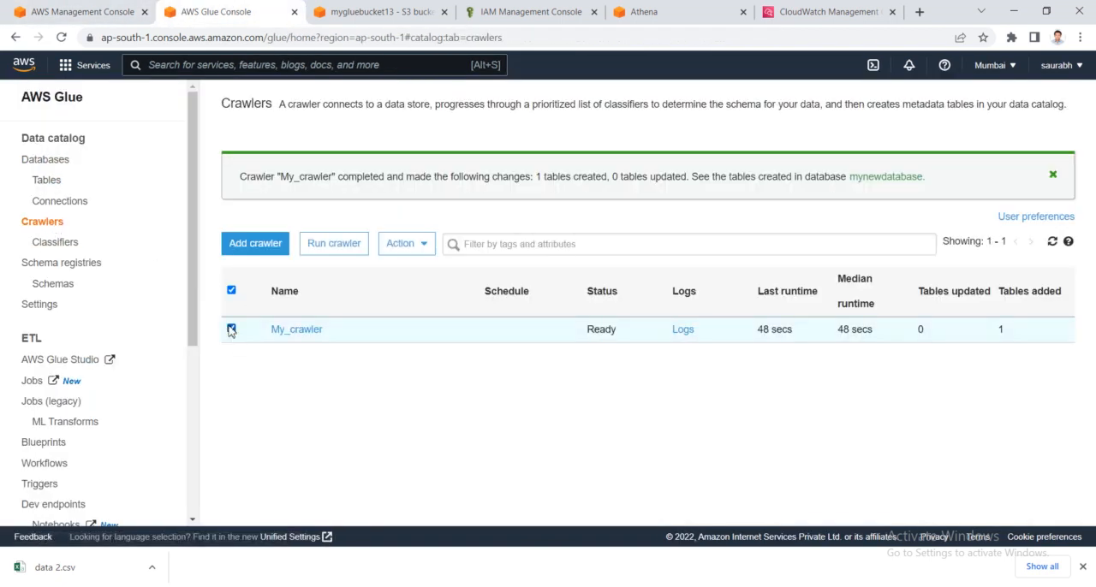
click(357, 242)
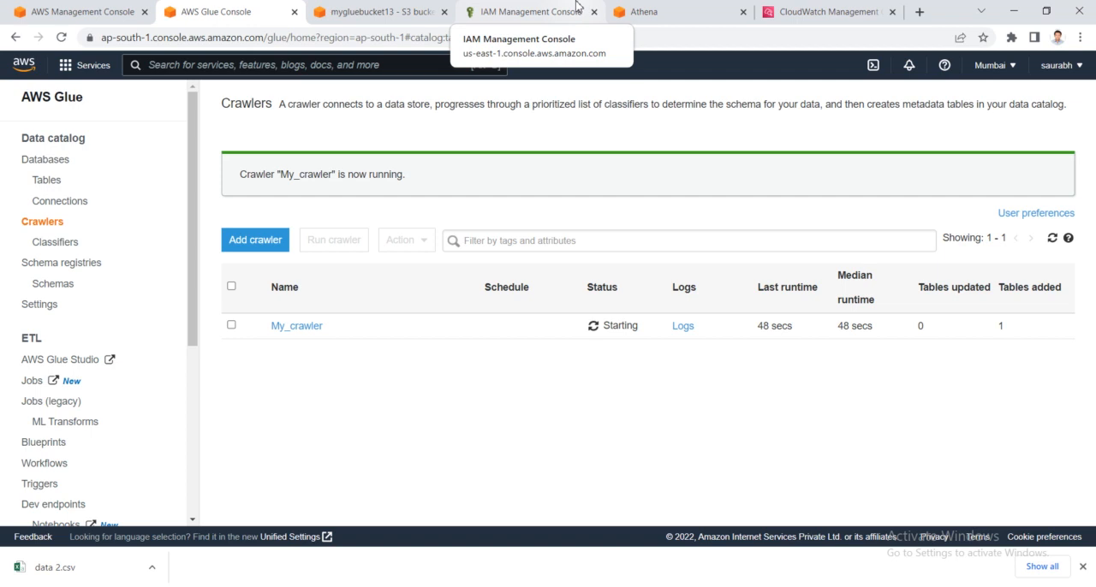
- Review the 20220629/ folder contents in S3, the partition_0 values in the Athena results, and the date folders in mygluebucket13
click(377, 11)
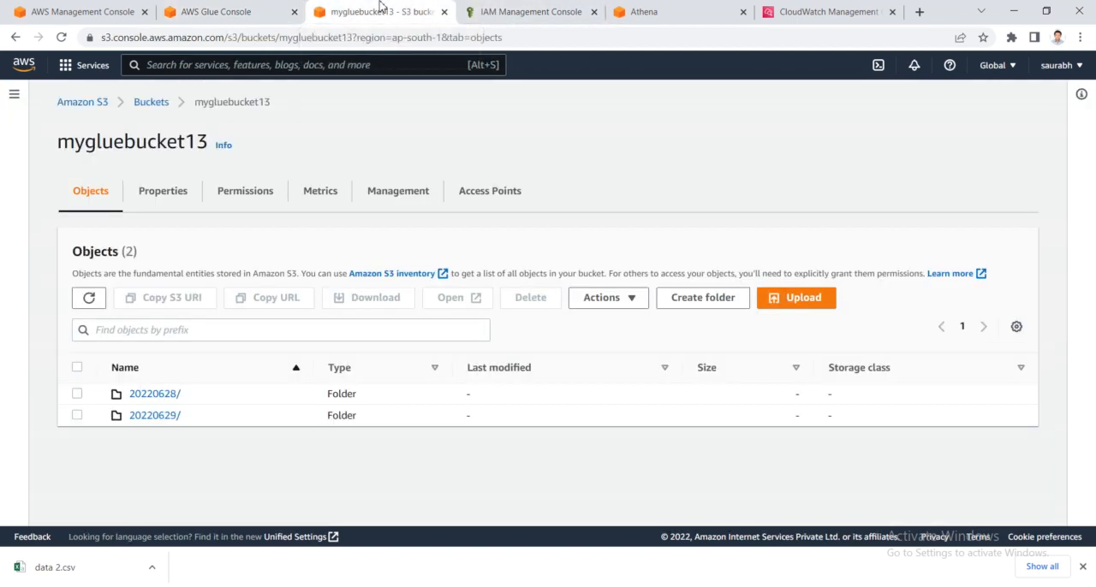
click(157, 416)
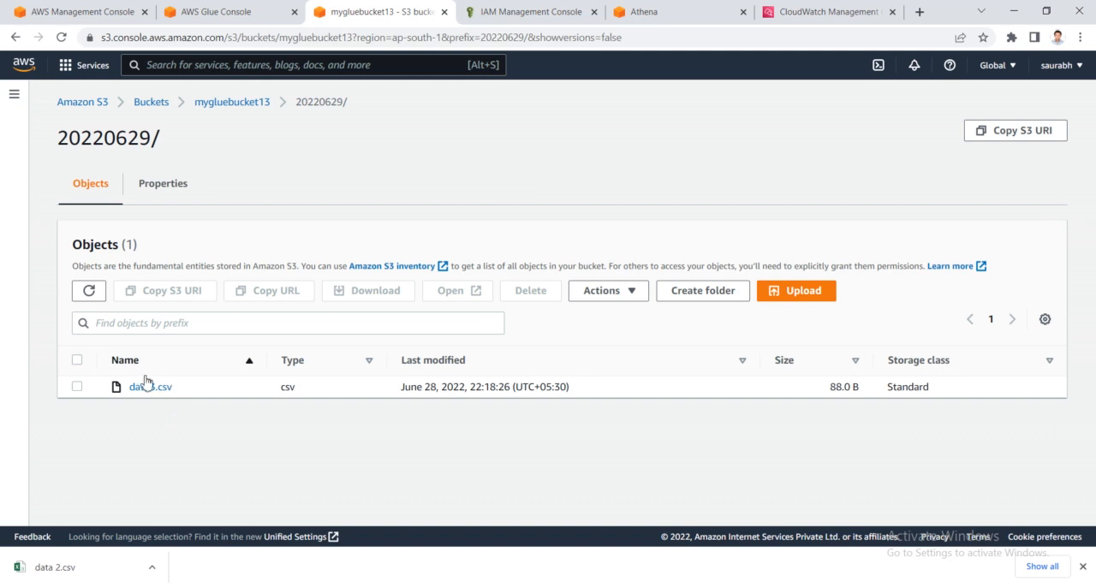
click(664, 8)
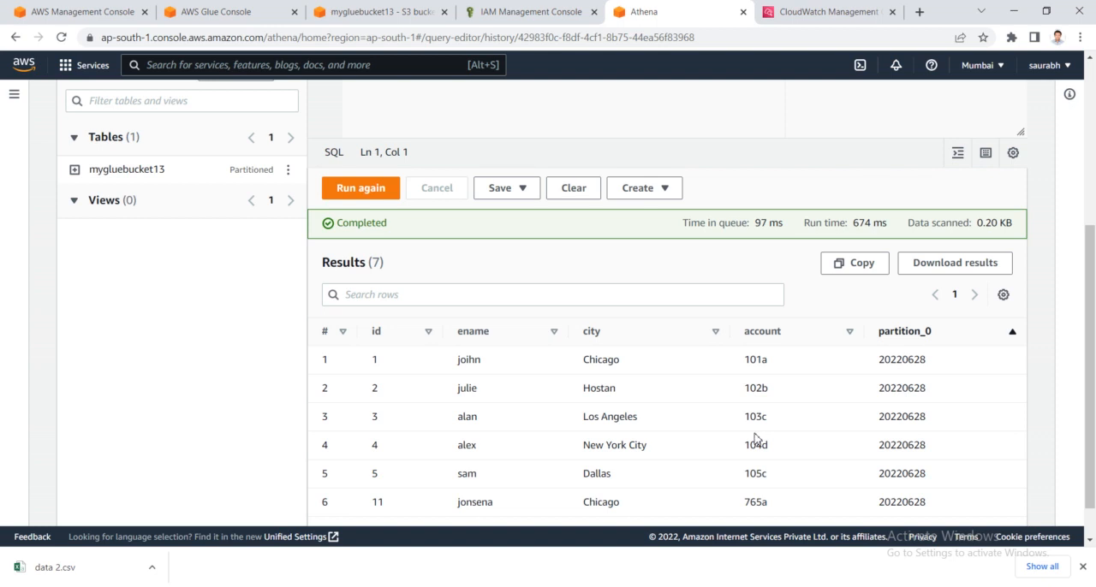
scroll(755, 438, down, 1)
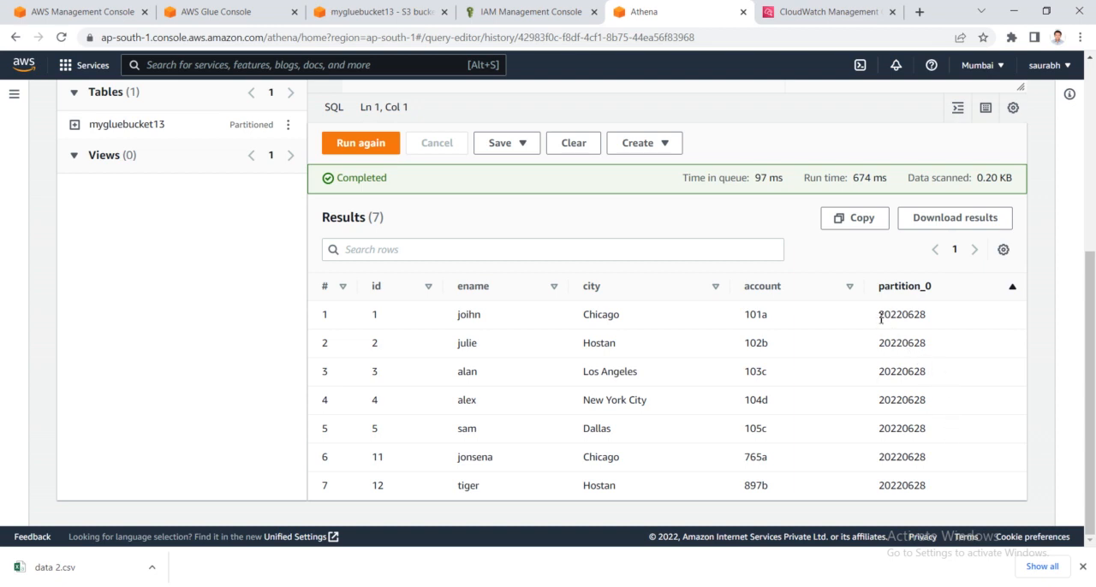
drag(881, 319, 932, 316)
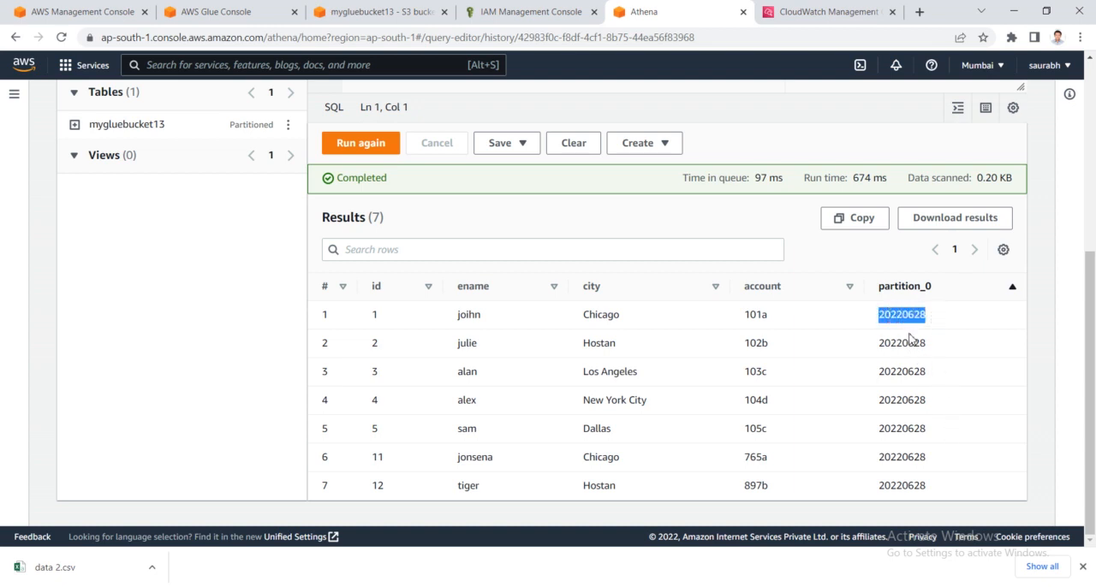
click(951, 322)
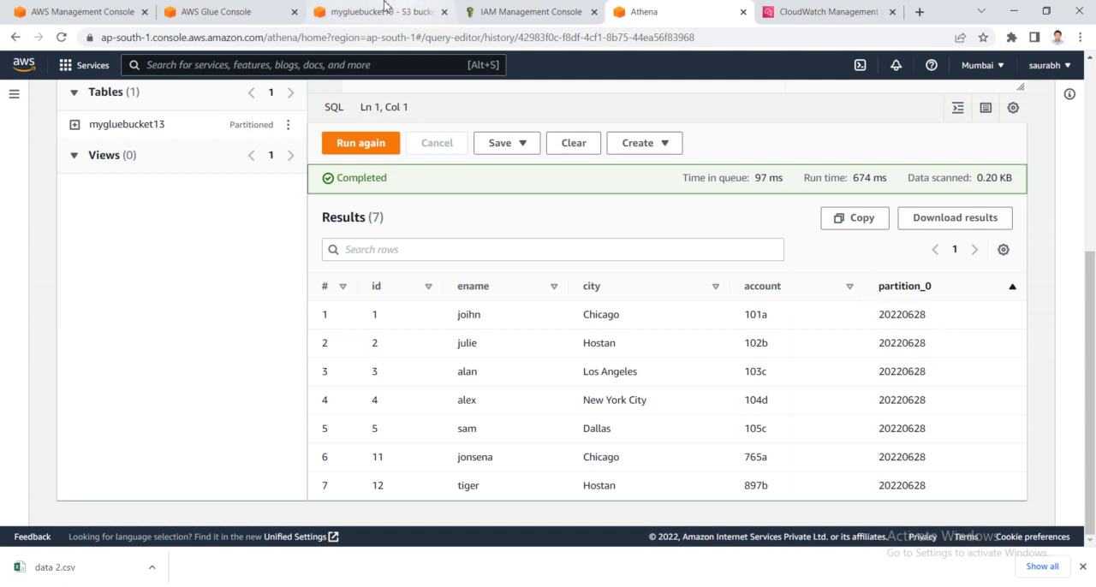
click(334, 8)
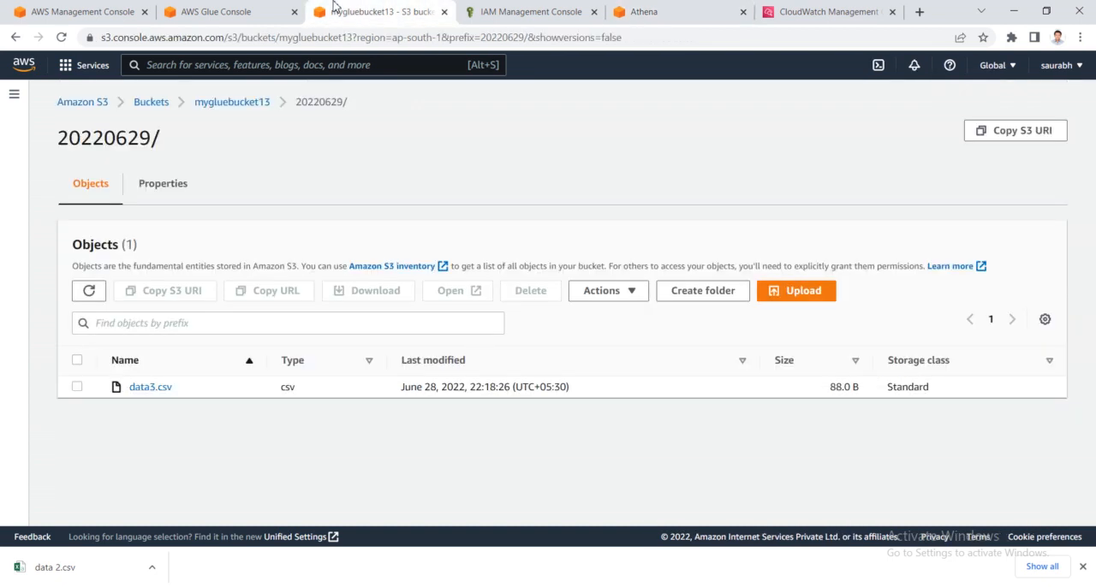
click(245, 103)
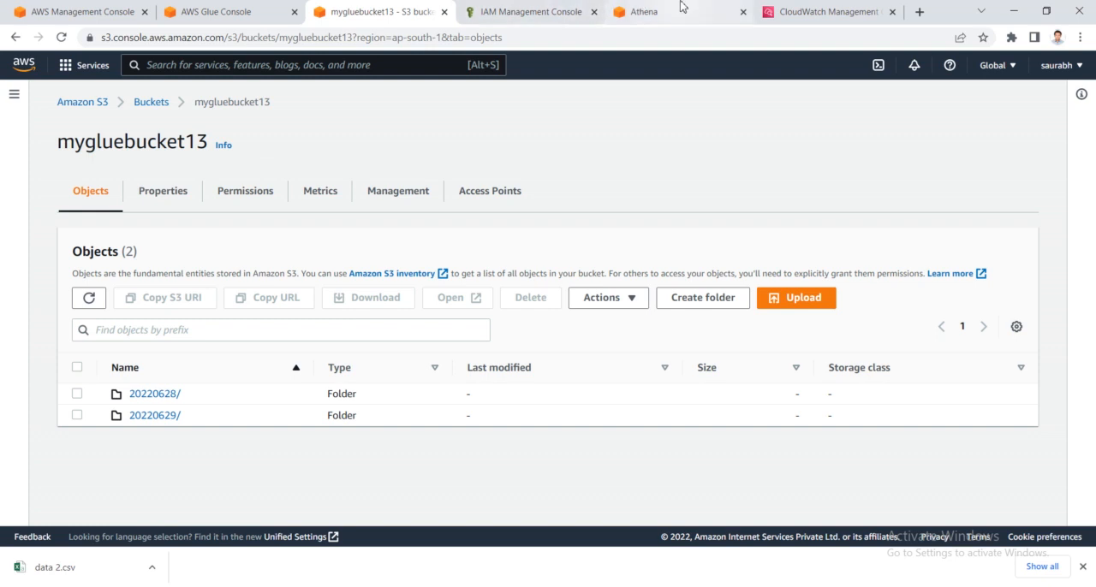
- Return to the crawler list in AWS Glue and refresh it repeatedly to check My_crawler's run status
click(175, 9)
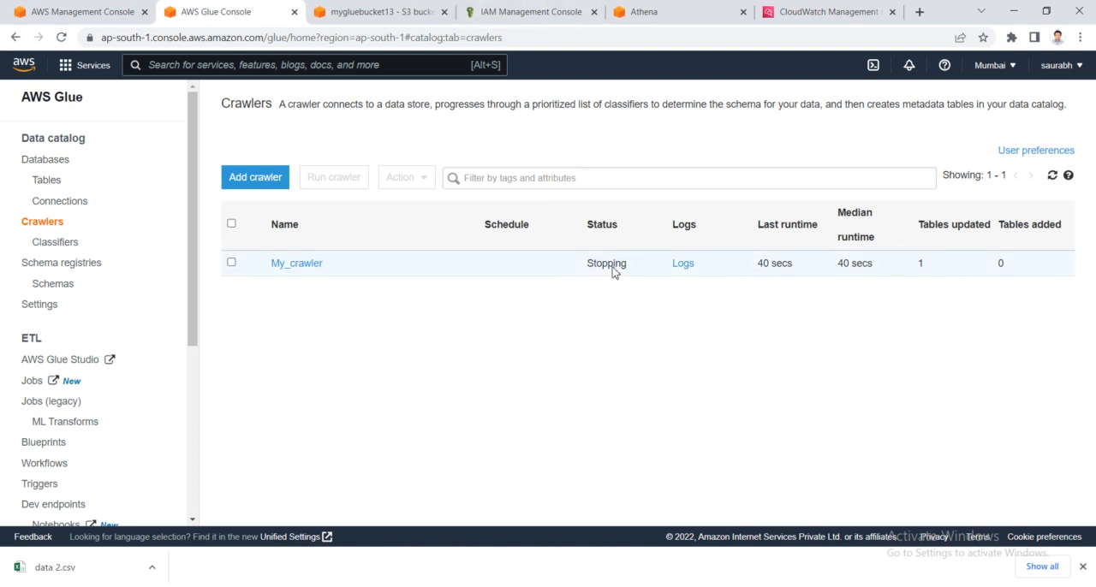
click(1052, 176)
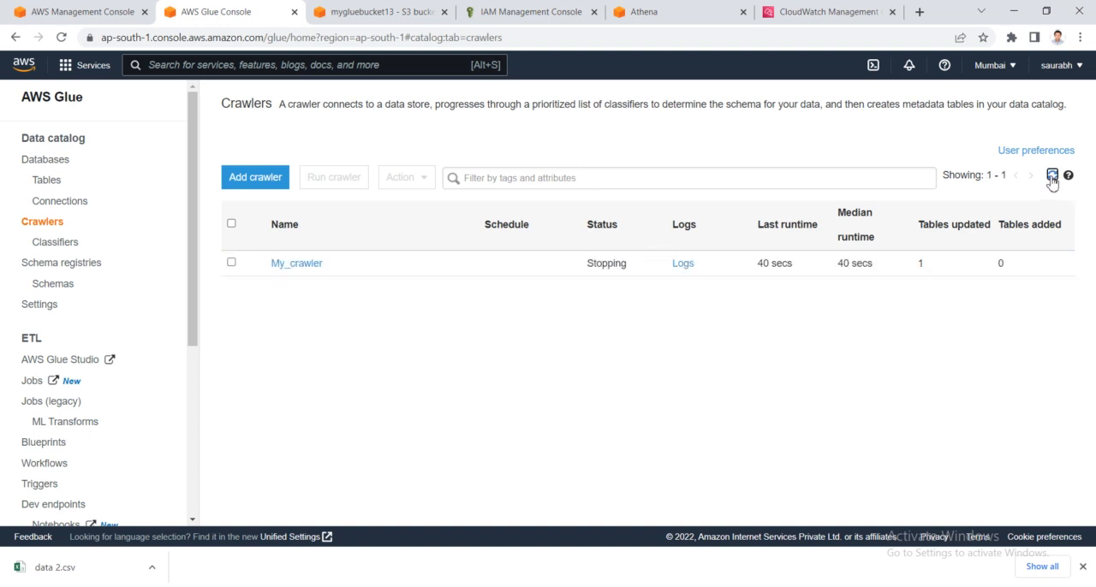
click(1053, 179)
click(1052, 180)
click(1053, 180)
click(1052, 179)
click(1053, 180)
click(1052, 180)
click(1053, 180)
- Open the mygluebucket13 table from the Glue tables list to check its name and details
click(59, 180)
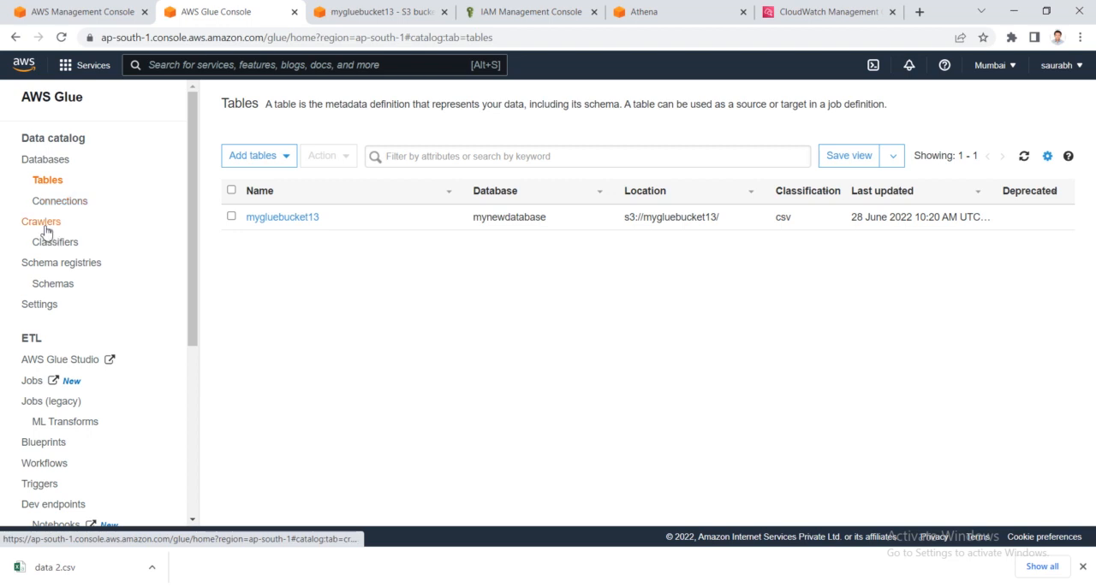
drag(335, 228, 251, 223)
click(248, 221)
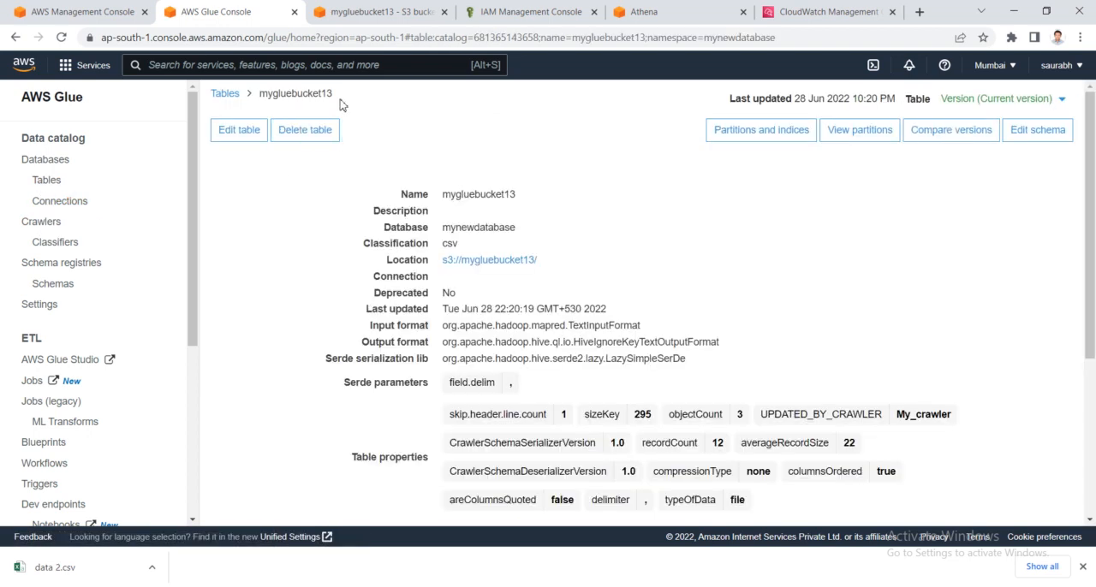
double_click(310, 94)
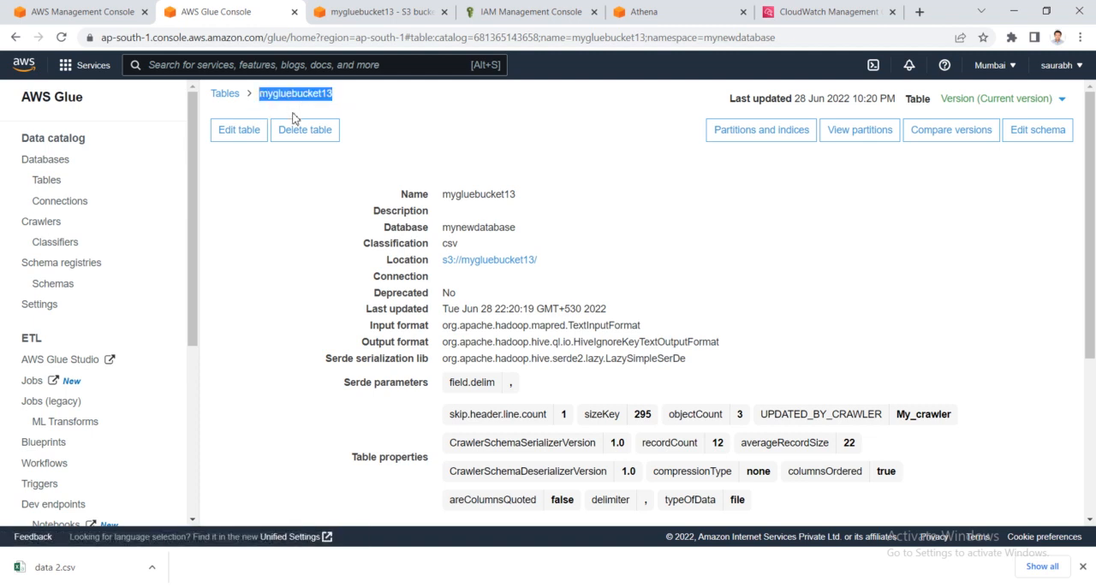
- Go back through the tables list to the crawlers and recheck My_crawler's status after refreshing
click(47, 183)
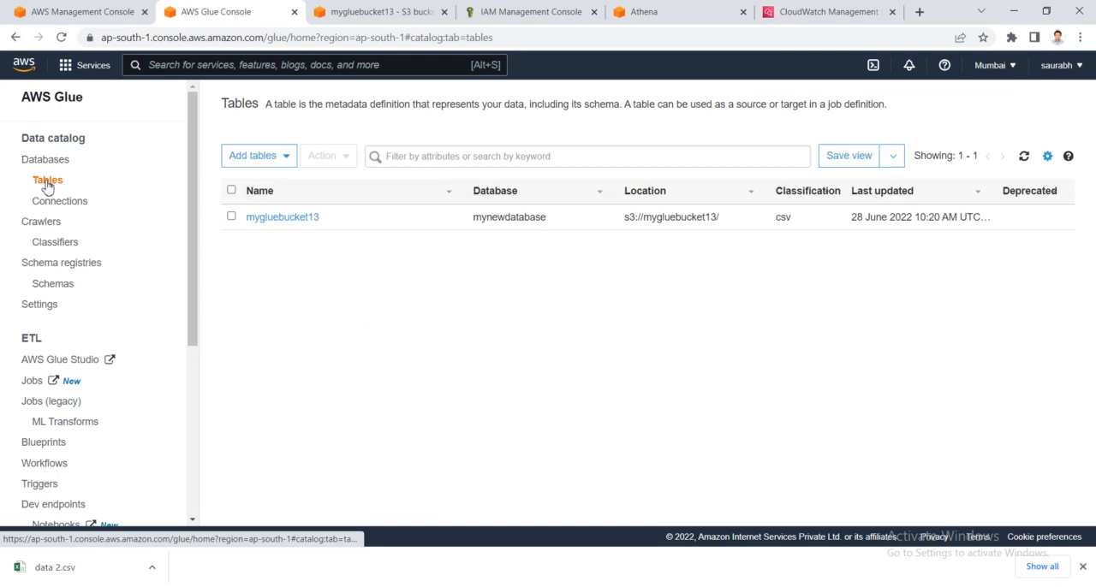
click(54, 226)
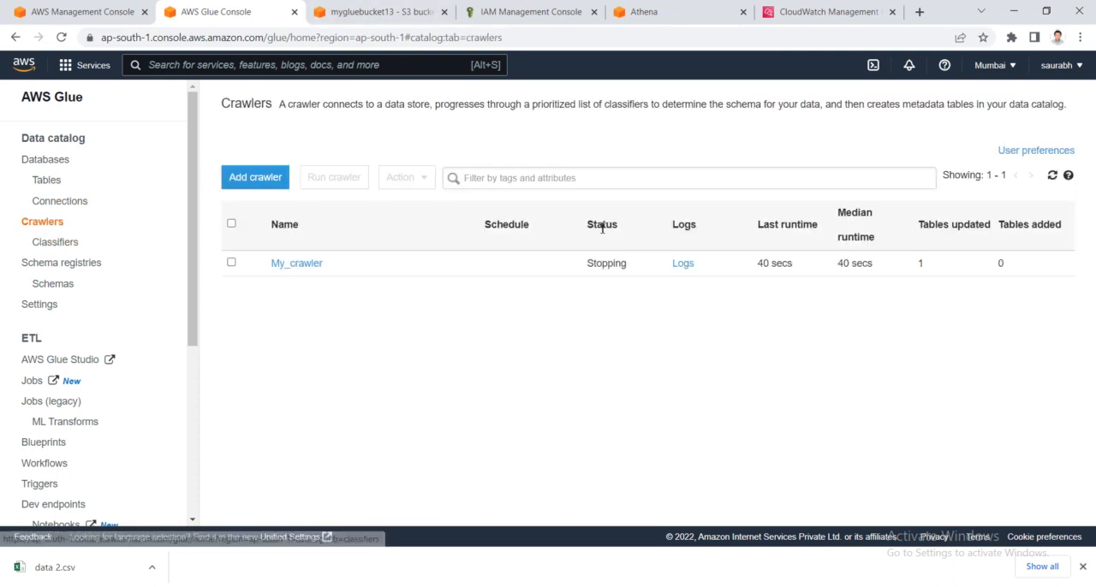
drag(571, 266, 635, 268)
click(611, 334)
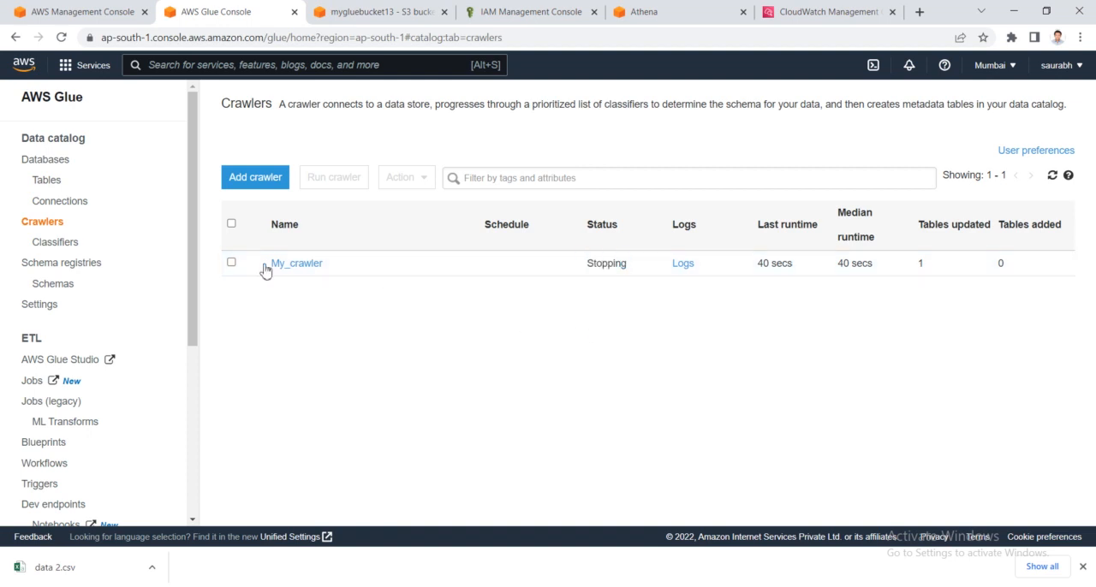
click(1053, 176)
click(1053, 177)
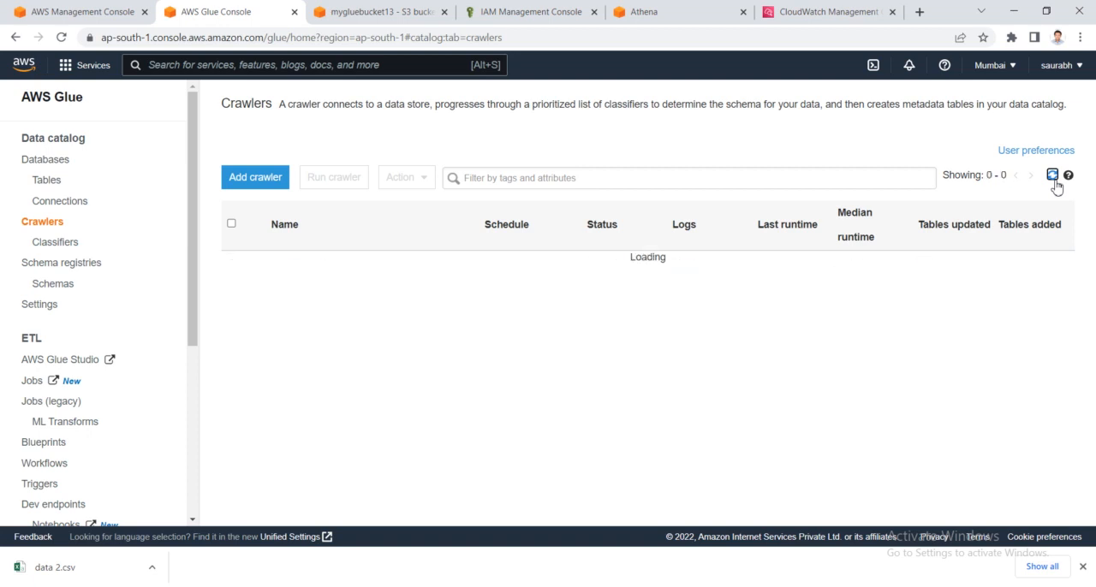
- Switch to Notepad++ and write the heading "table option=" in a new blank document, followed by an empty line
click(228, 586)
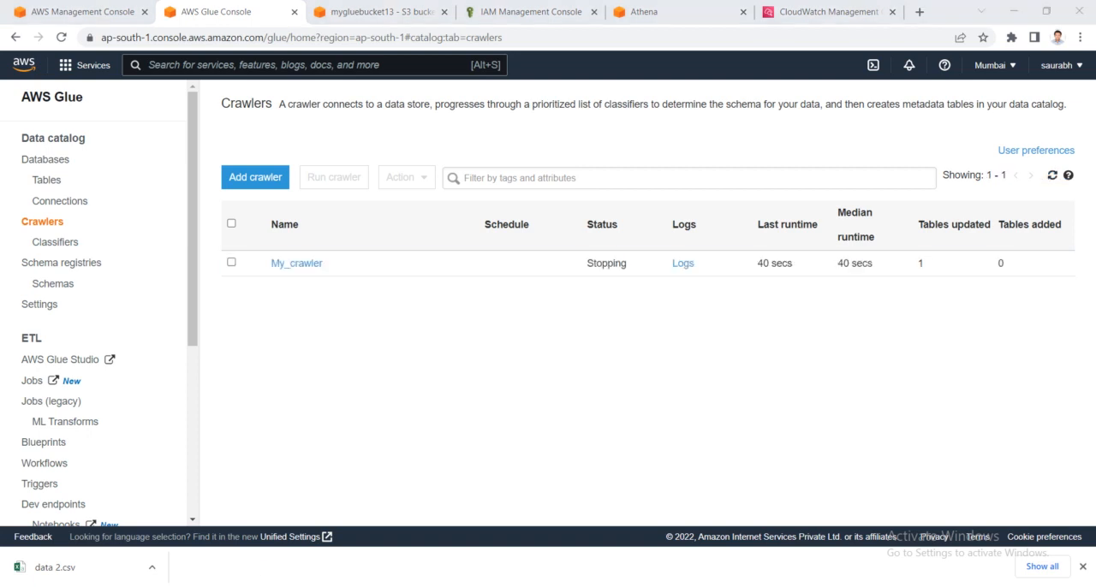
double_click(533, 64)
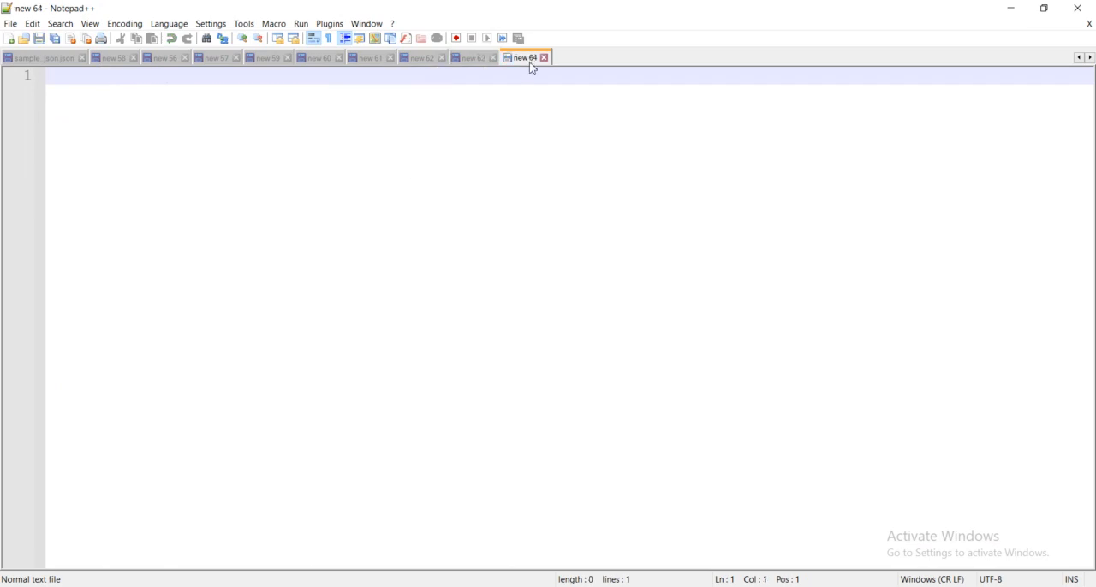
text(tab)
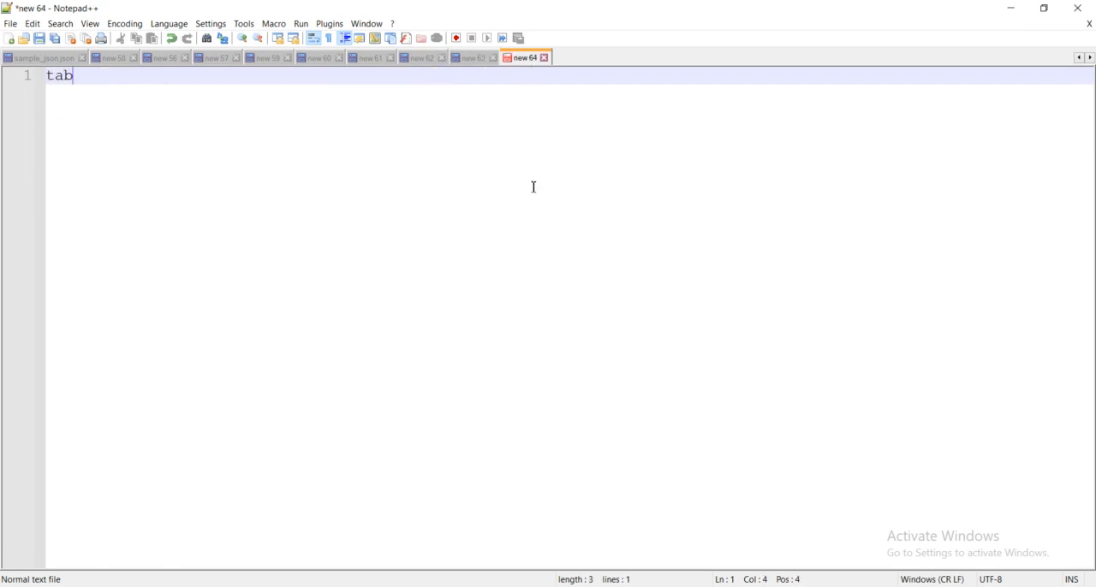
text(le optio)
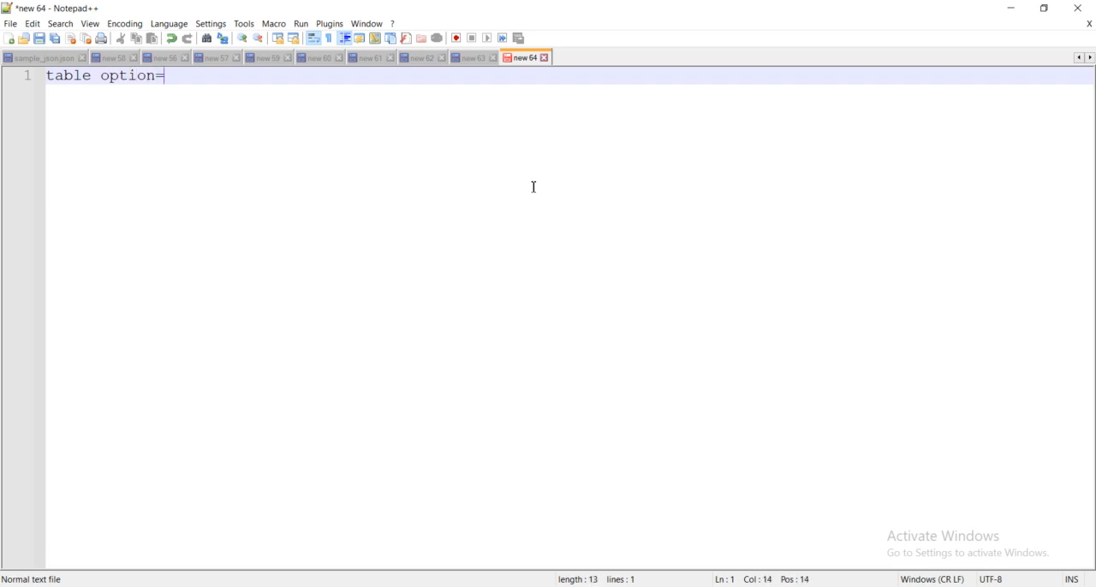
text(n=)
key(Return)
key(Return)
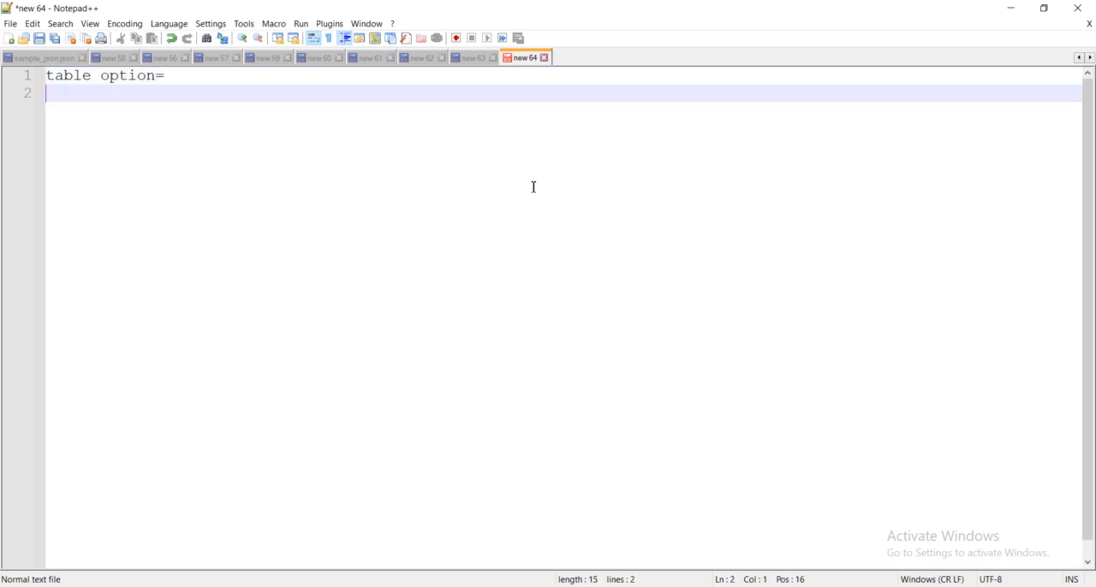
- Add the example path "buketname/folder1/csv" below the "table option=" heading
text(buvket)
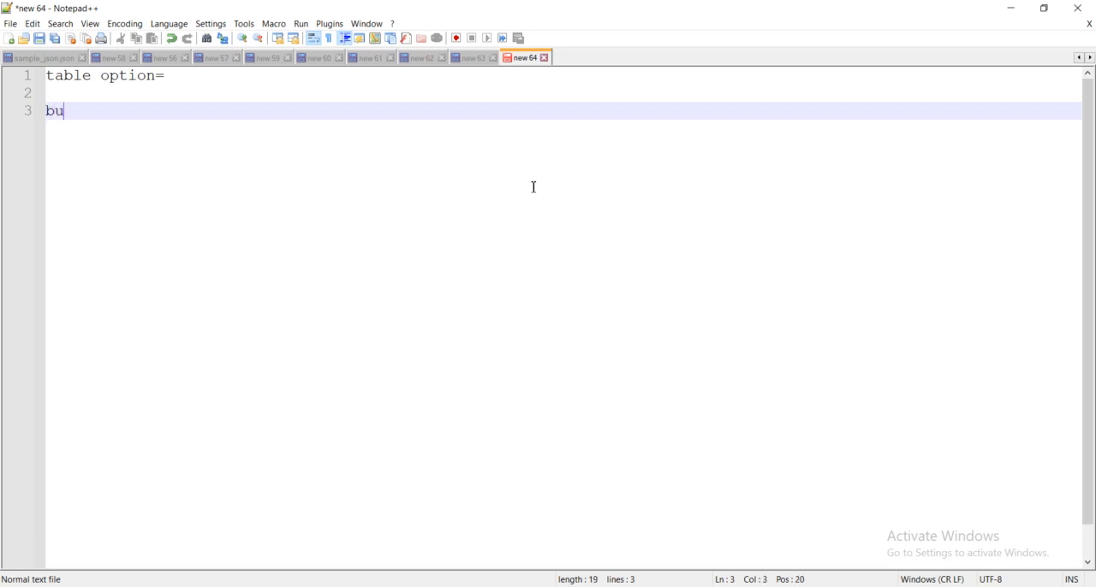
key(BackSpace)
key(BackSpace)
key(BackSpace)
text(ketname/folder1)
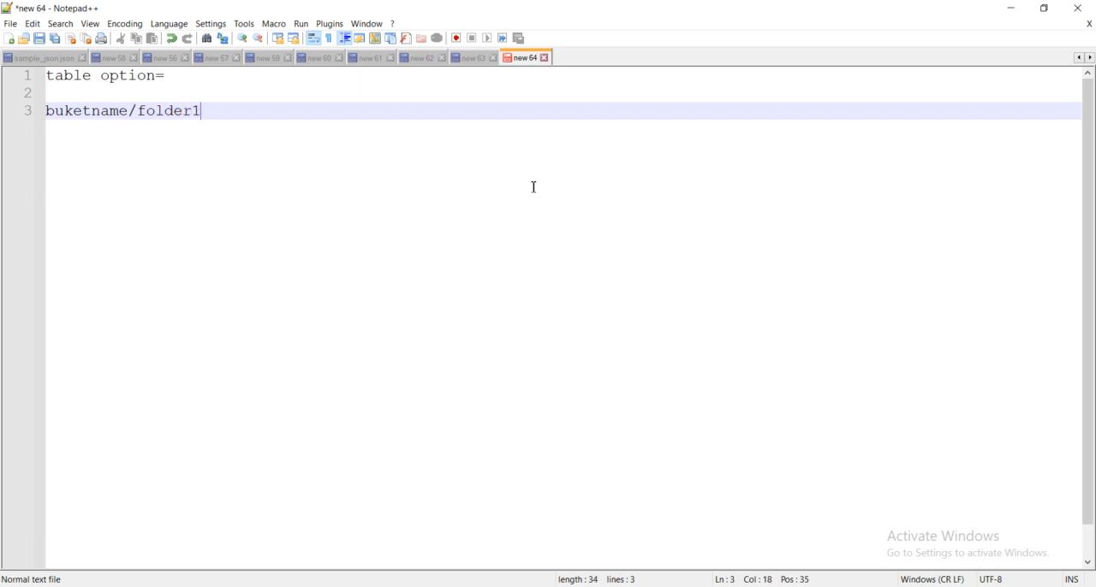
text(/csv)
key(Return)
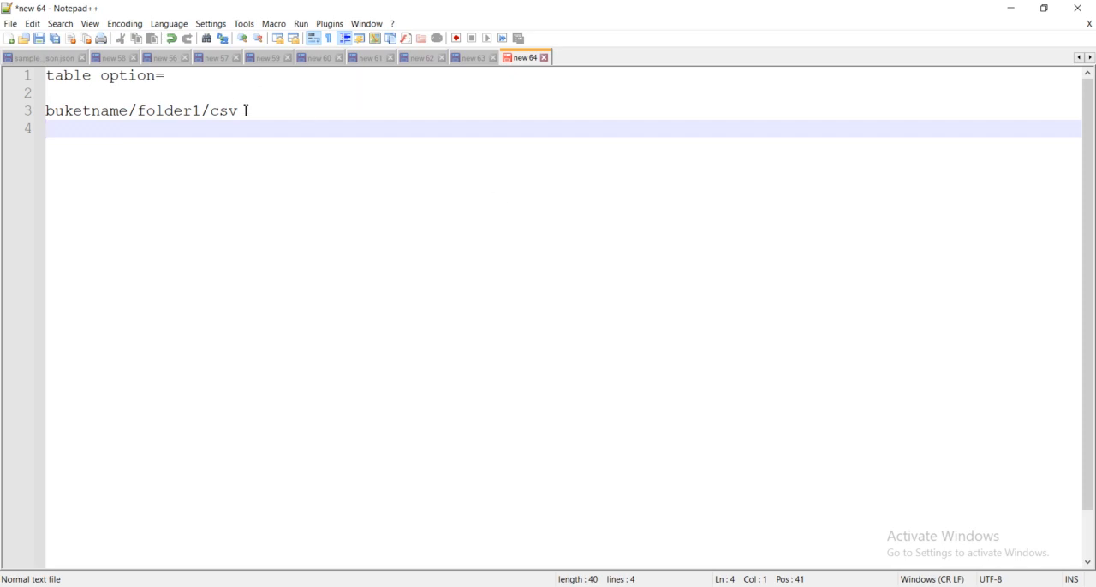
- Duplicate the example path on the line below and change the copy to "buketname/folder2/csv"
drag(246, 111, 30, 113)
key(ctrl+c)
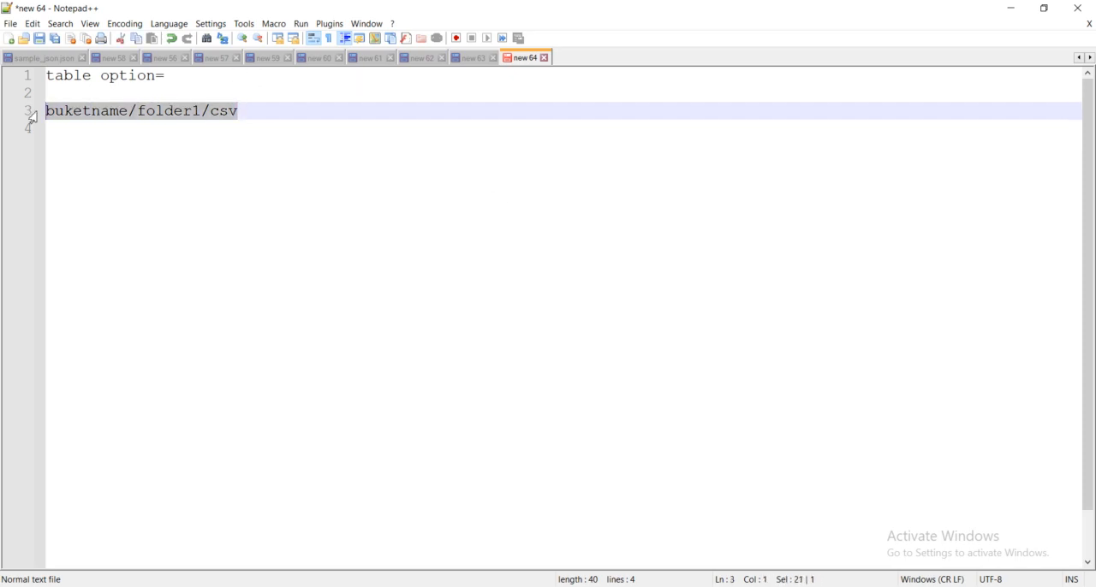
click(297, 121)
key(ctrl+v)
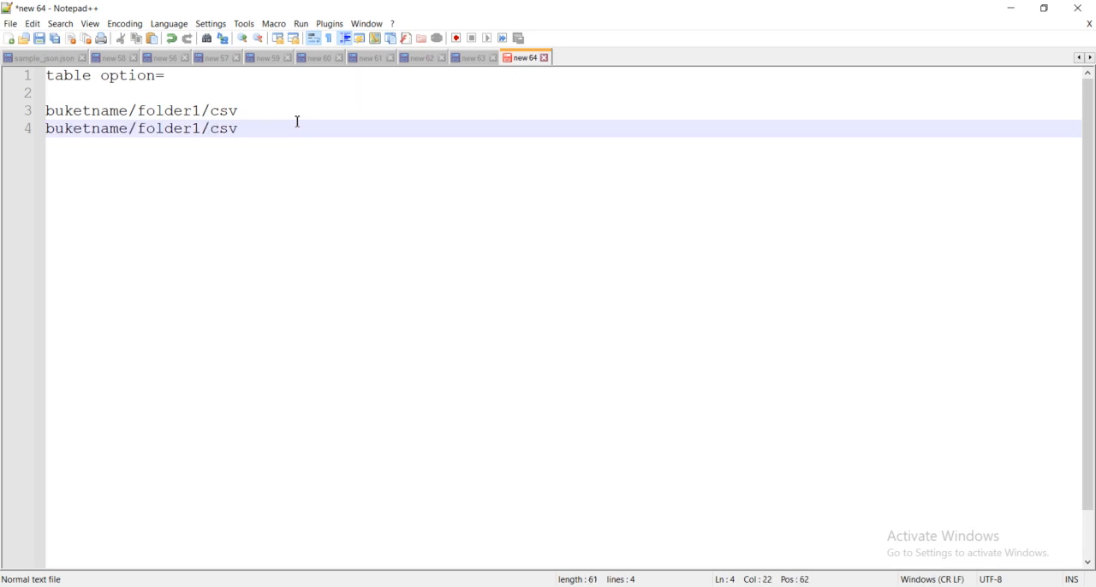
click(206, 127)
key(BackSpace)
text(2)
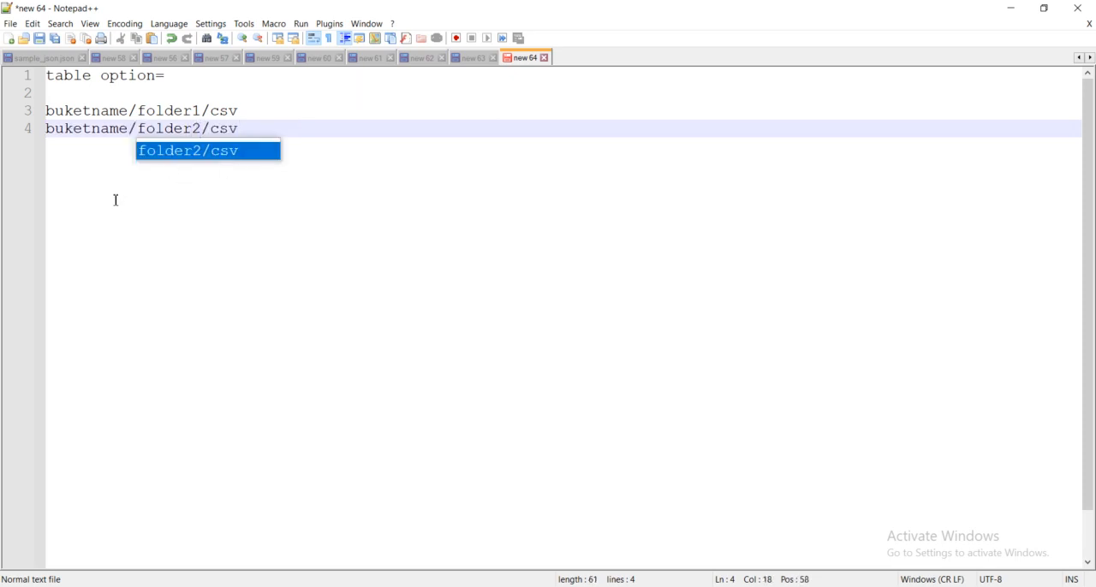
key(End)
- Below the two paths, leave an empty line and write "table - buketname ->", copying the bucket name from the first path
drag(49, 111, 130, 109)
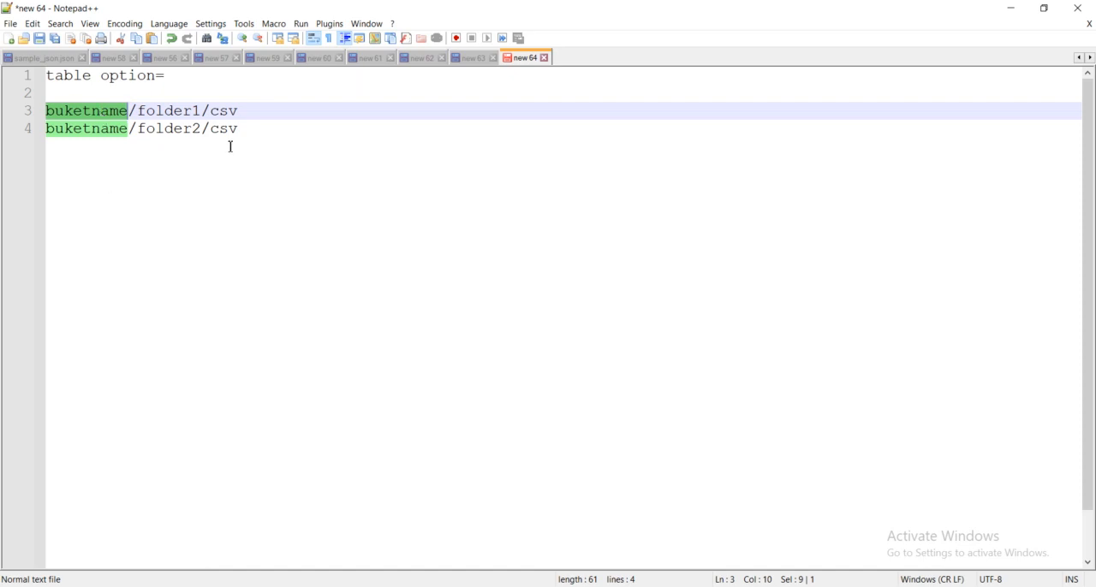
click(269, 129)
key(Return)
key(Return)
text(table)
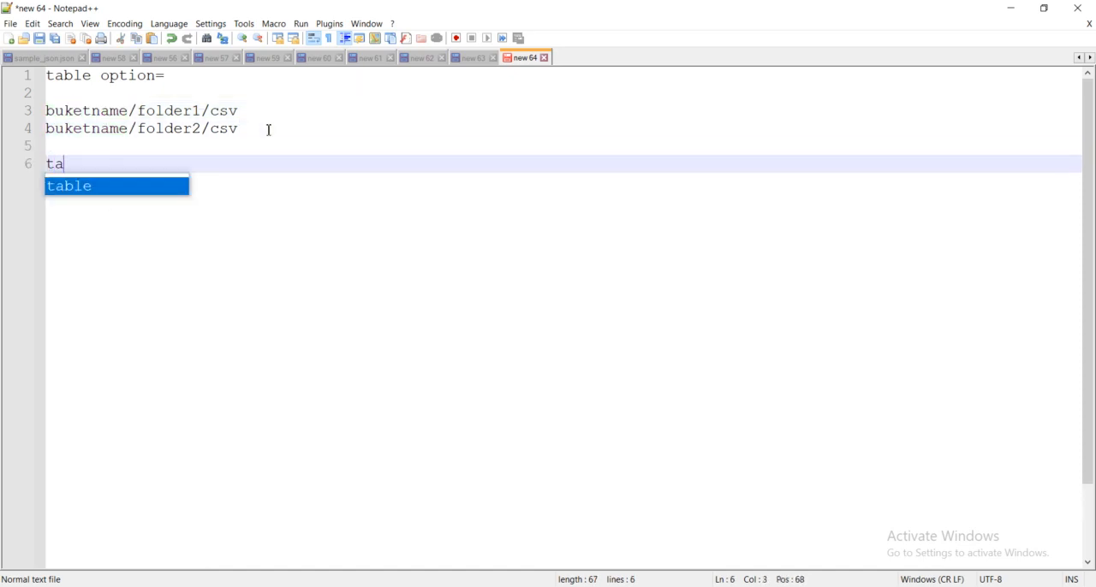
double_click(110, 109)
key(ctrl+c)
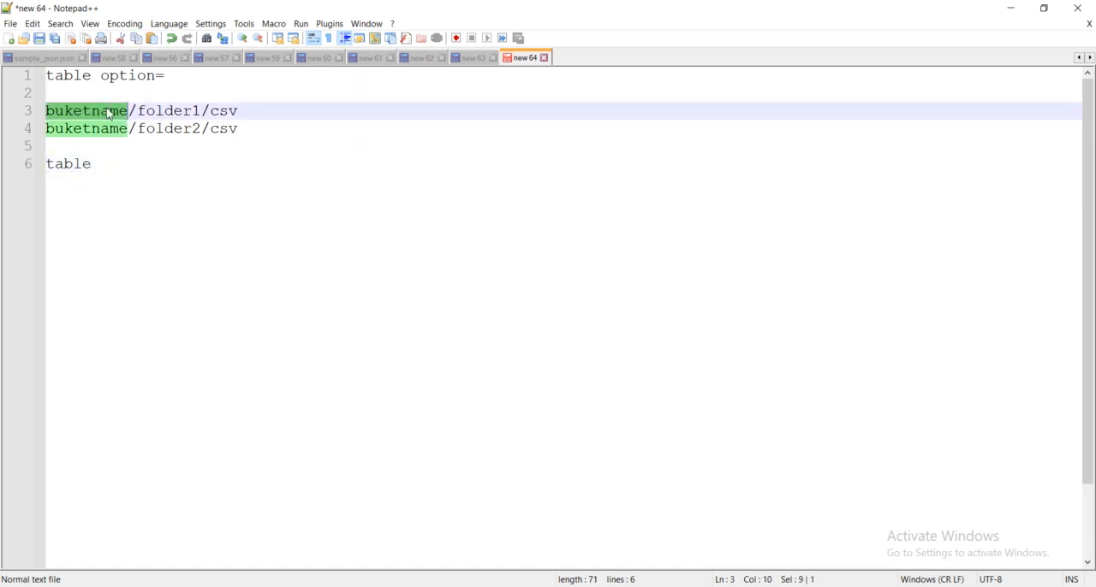
click(124, 168)
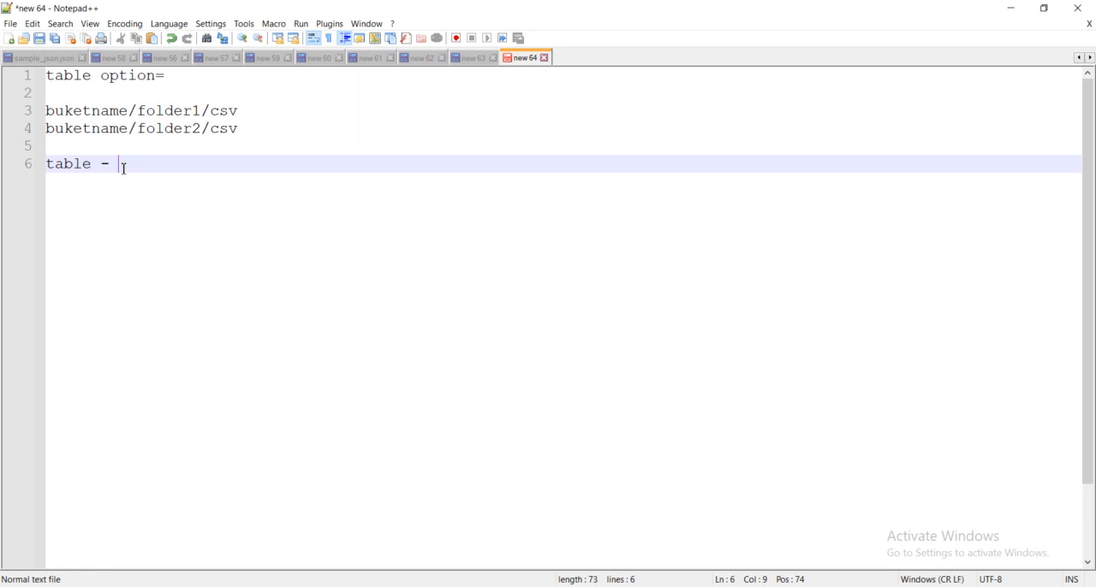
text(-)
key(ctrl+v)
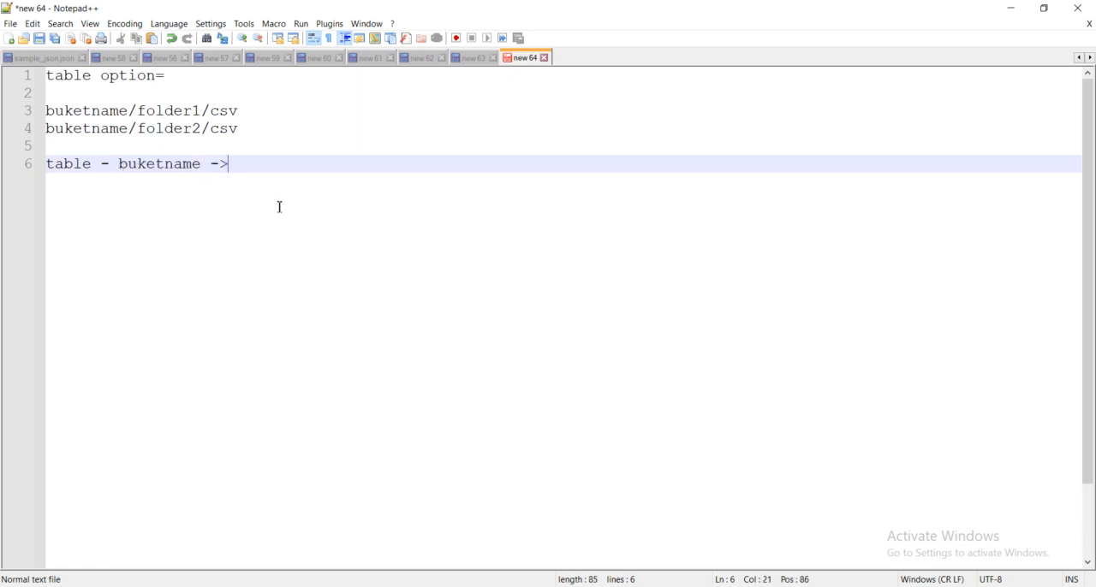
- Number the file names in the two example paths as csv1 and csv2
click(255, 115)
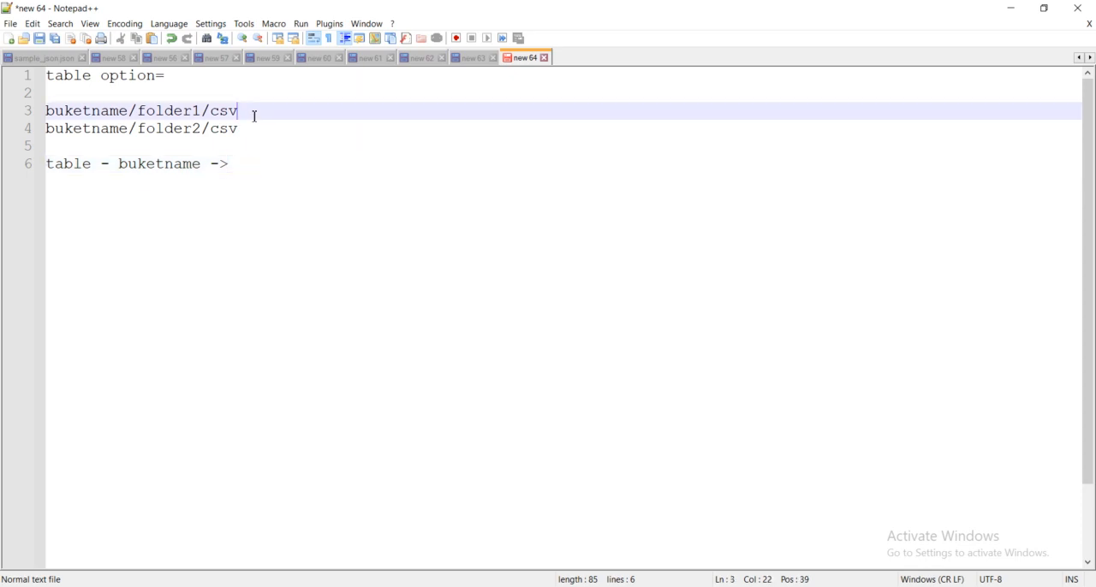
text(1)
click(250, 131)
click(261, 164)
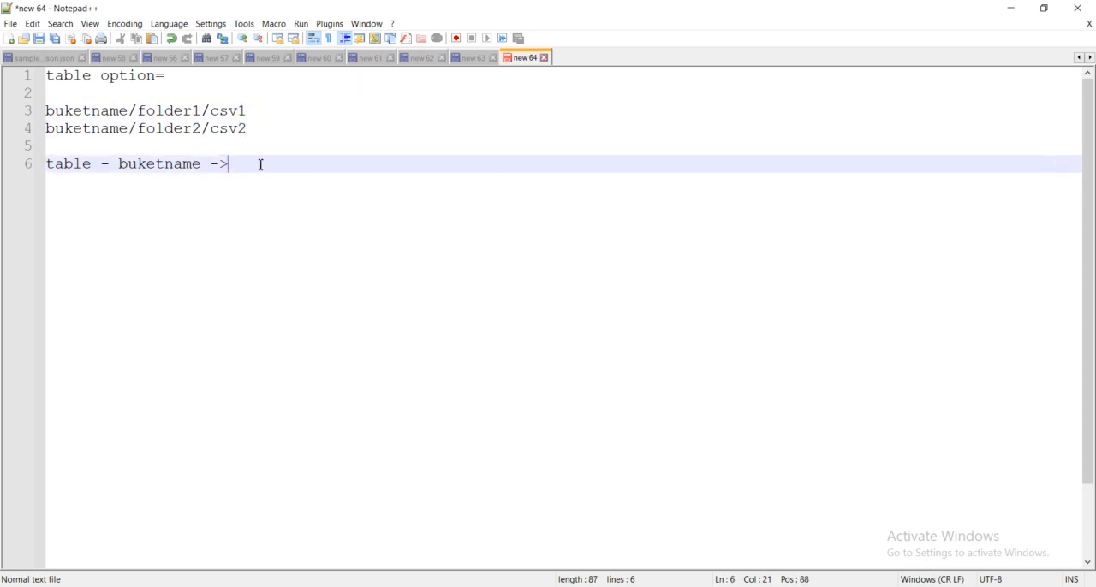
- Complete the table line with "both records of csv1 and csv2" and add empty lines below it
text(both records of csv1 and csv2)
key(Return)
key(Return)
key(Return)
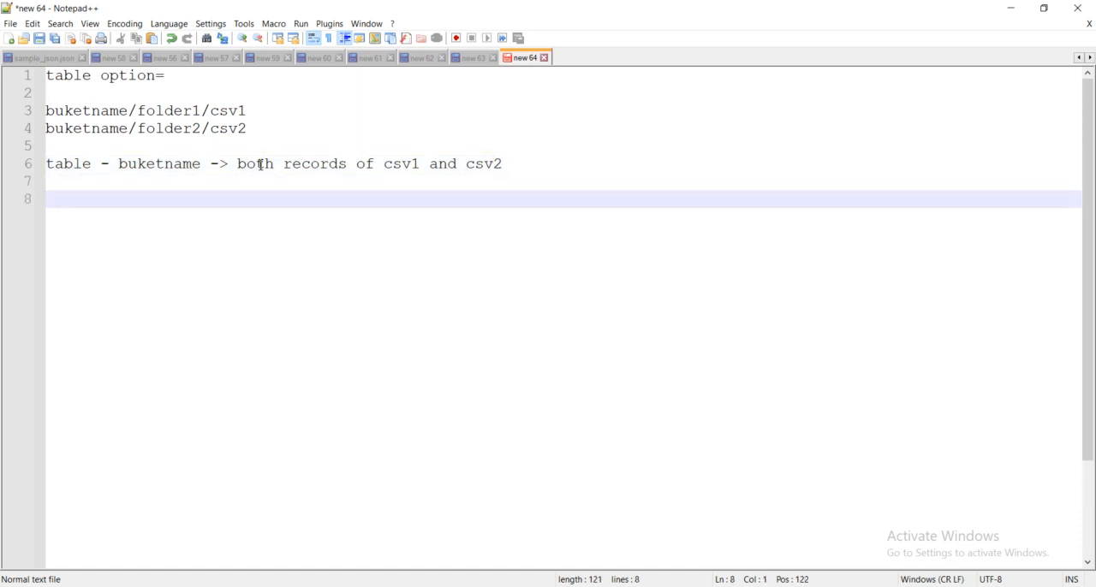
- Write the second heading "table option 1a" below the table line, pointing out folder1 and folder2 in the paths
text(table option 1)
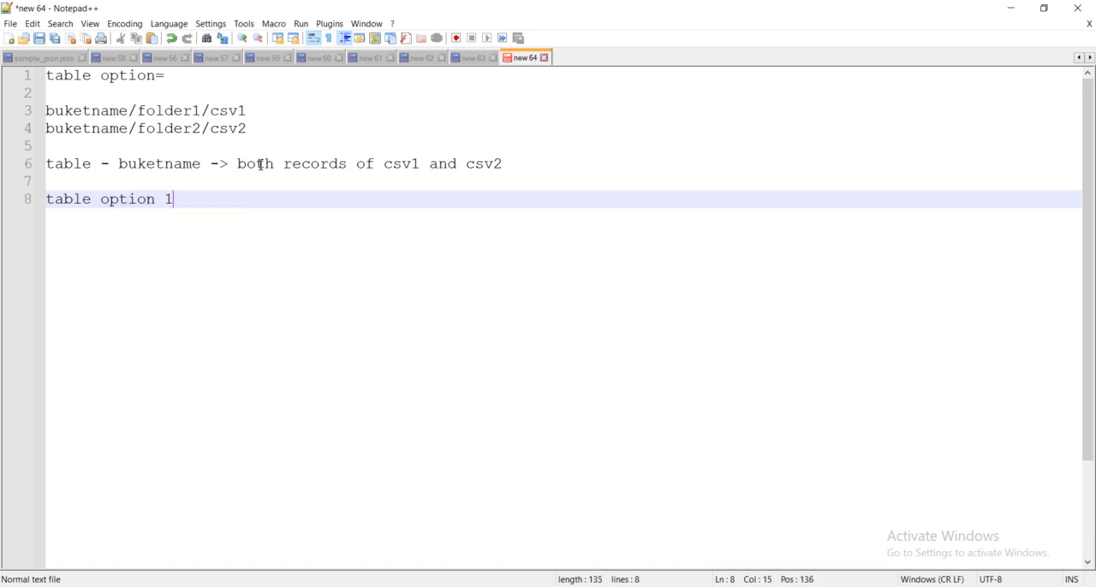
key(Return)
key(Return)
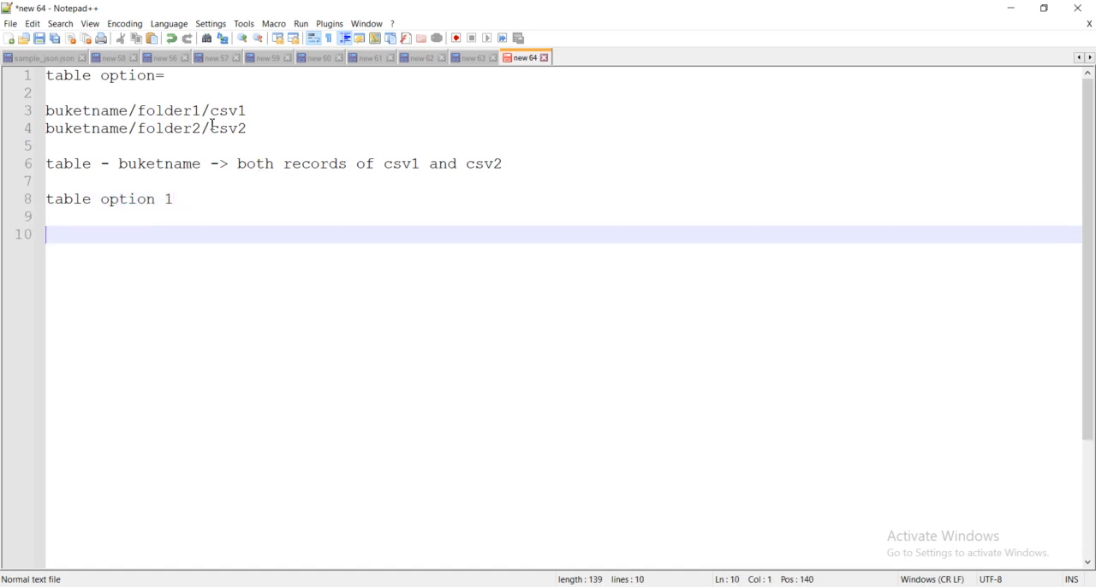
double_click(165, 111)
double_click(169, 128)
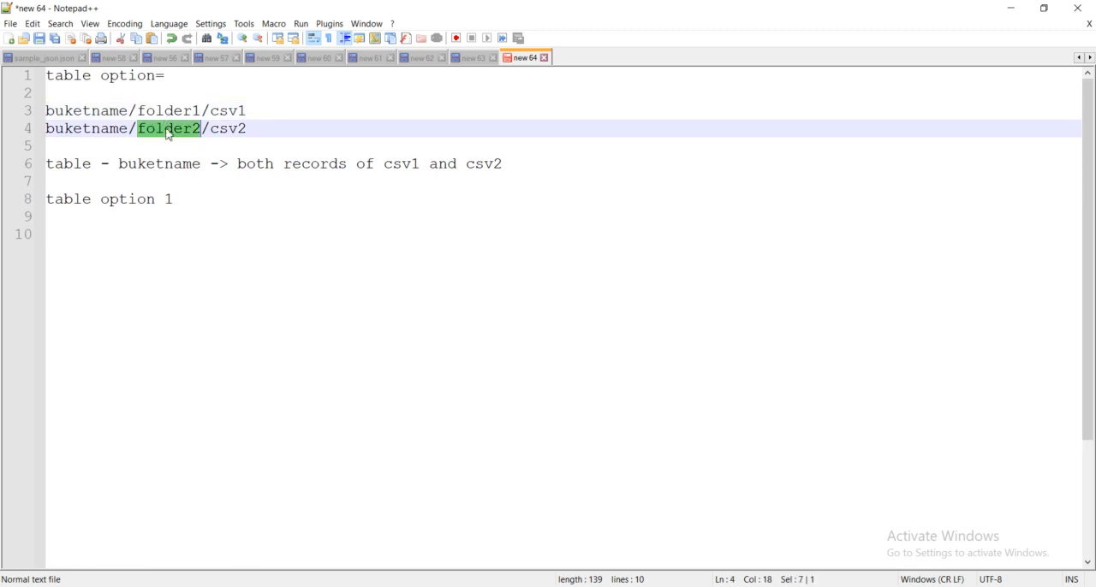
click(185, 203)
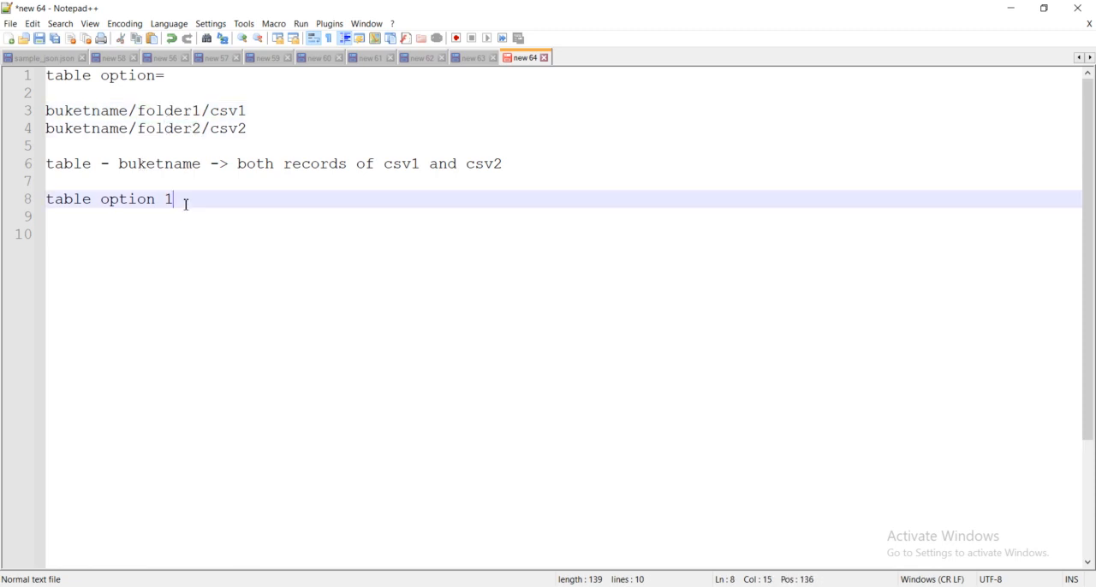
text(a)
- Below the "table option 1a" heading, write the line "crawler -> table->foder1" and start another line
key(Return)
text(cr)
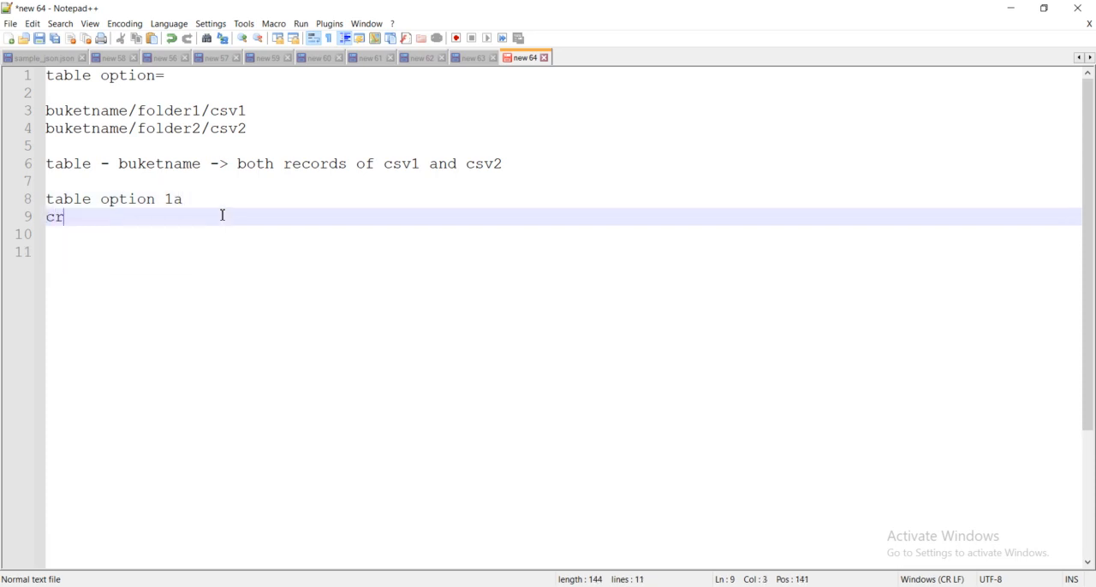
text(awler -  > )
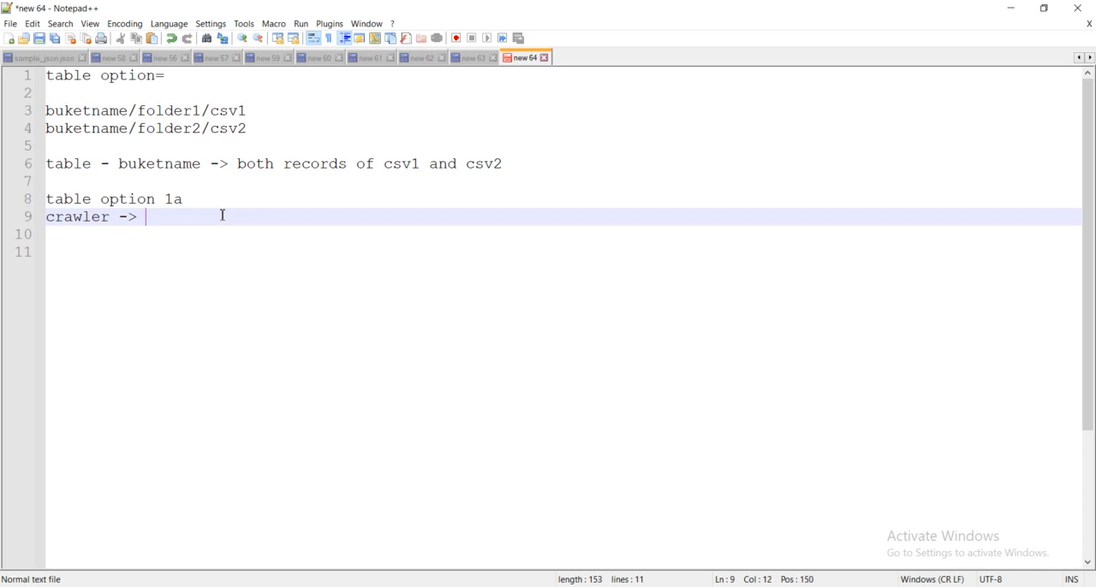
text(tab)
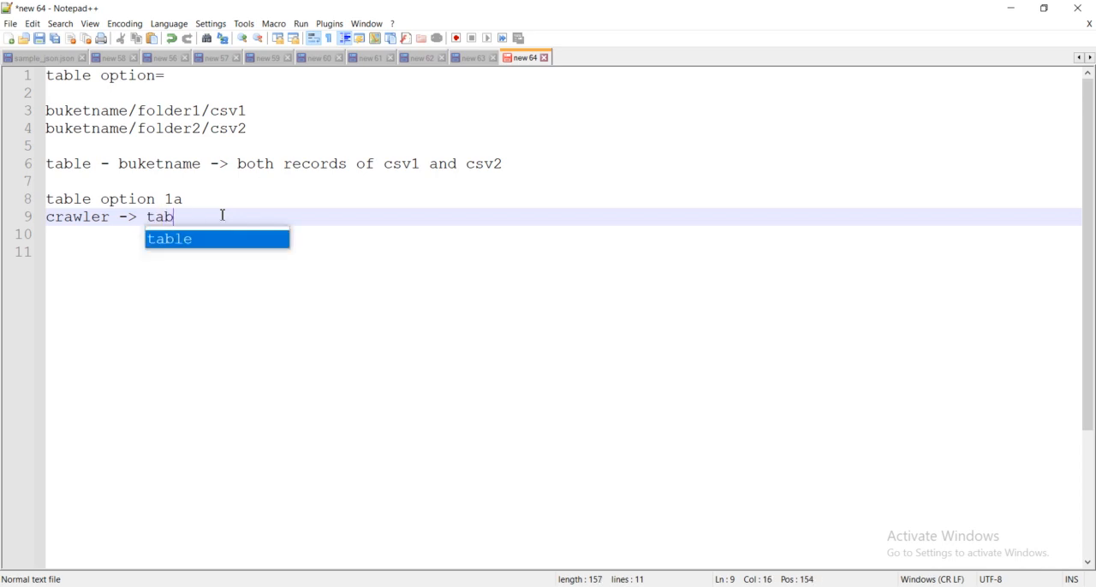
text(le->f)
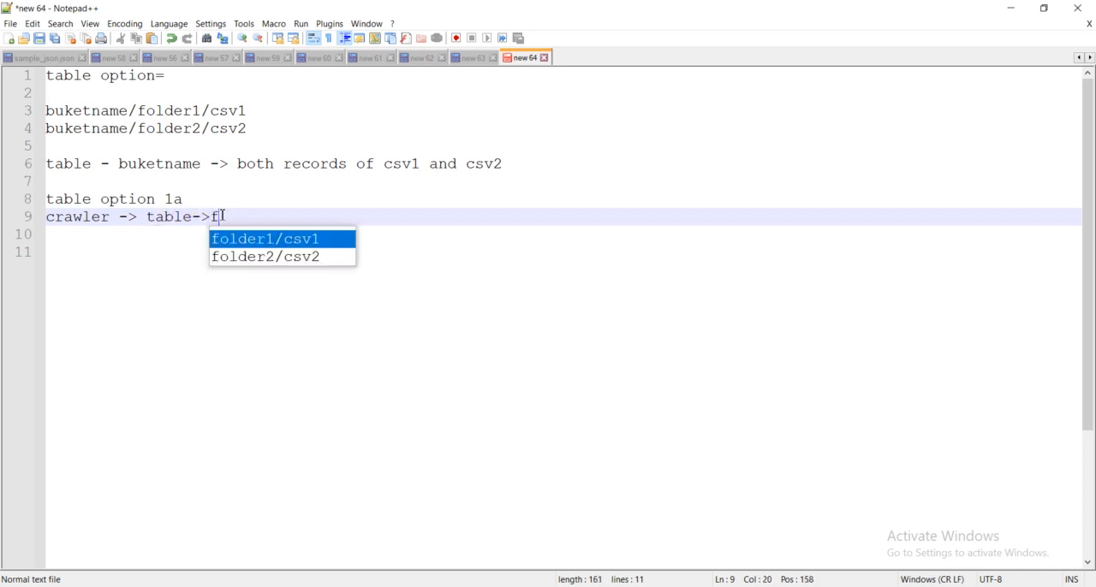
text(oder)
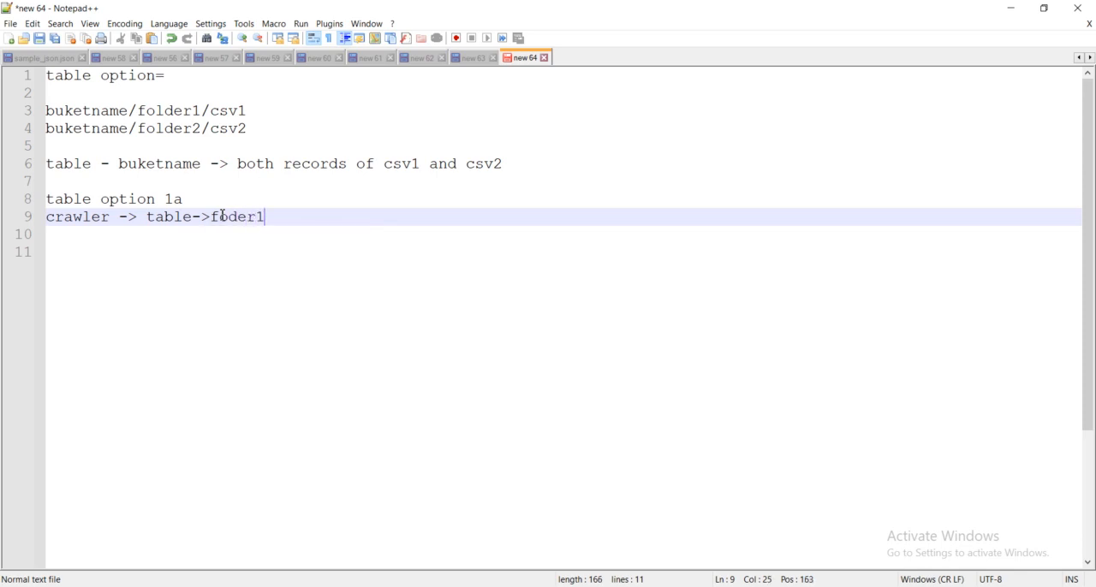
text(1)
key(Return)
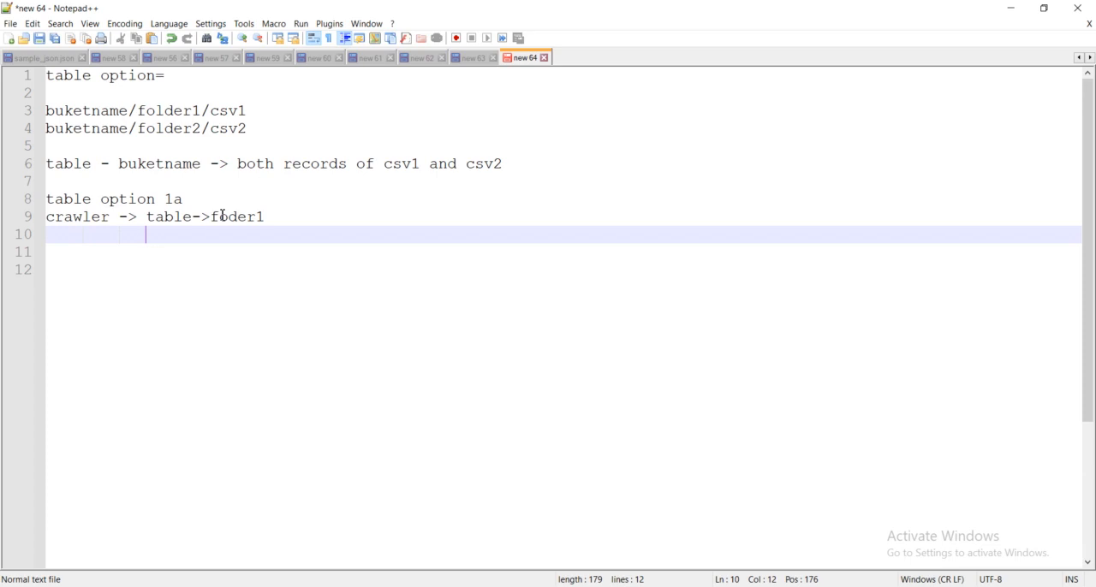
- Write "second table->folder2" on the line beneath the crawler line, indented to line up with its table entry
key(BackSpace)
text(second table)
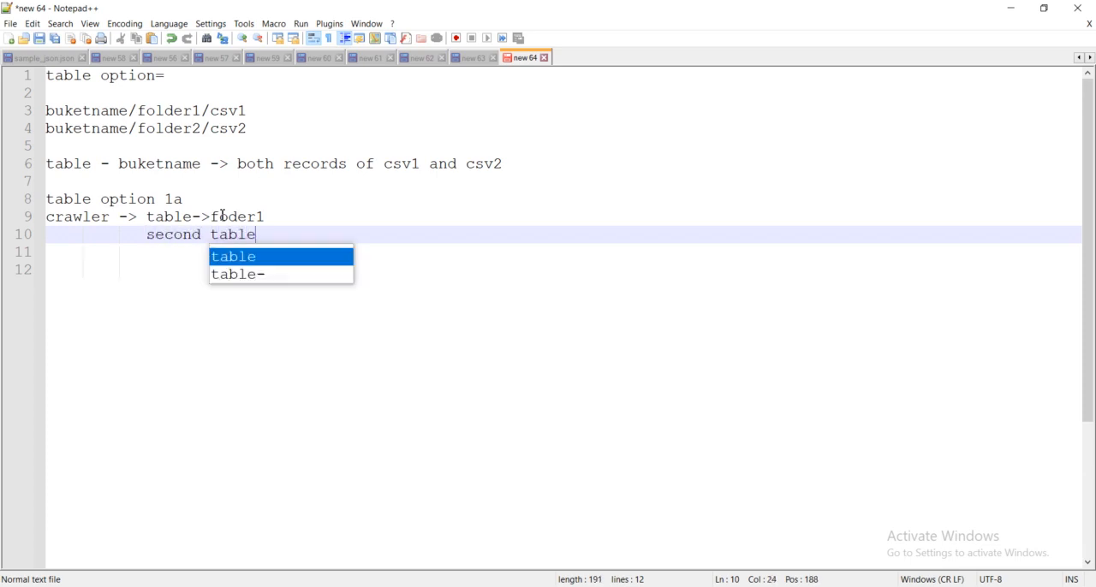
text(->)
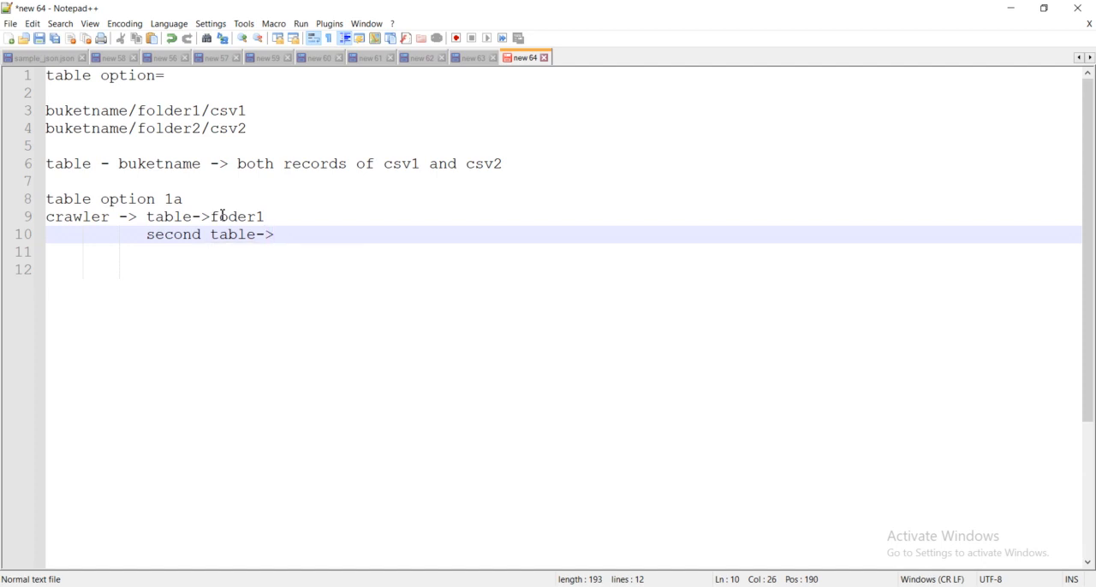
text(folder2)
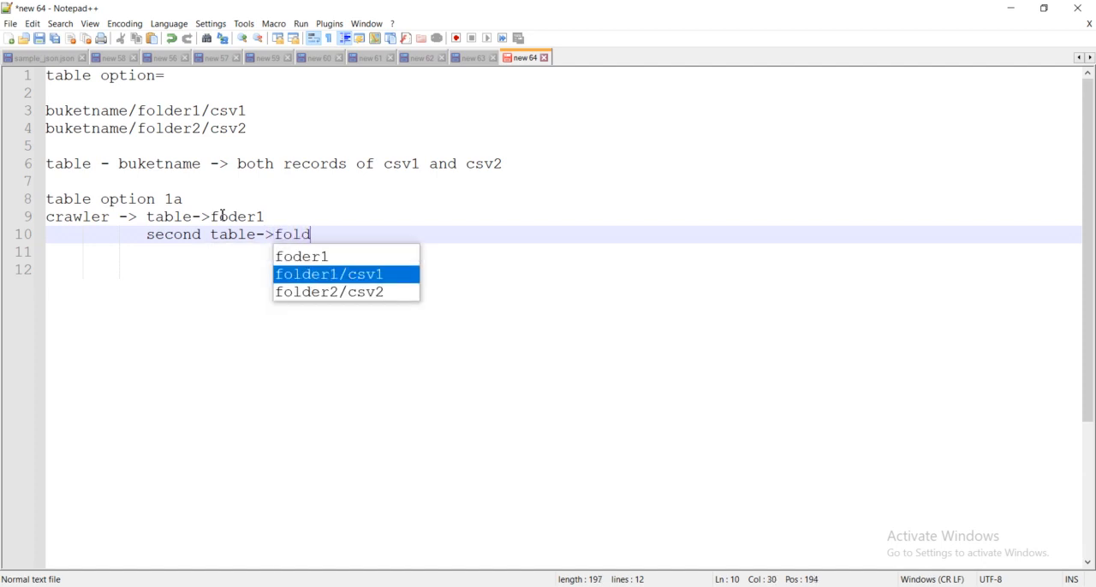
- Insert "first" before "table" in the crawler line and correct its folder name to "folder1"
click(147, 218)
text(first)
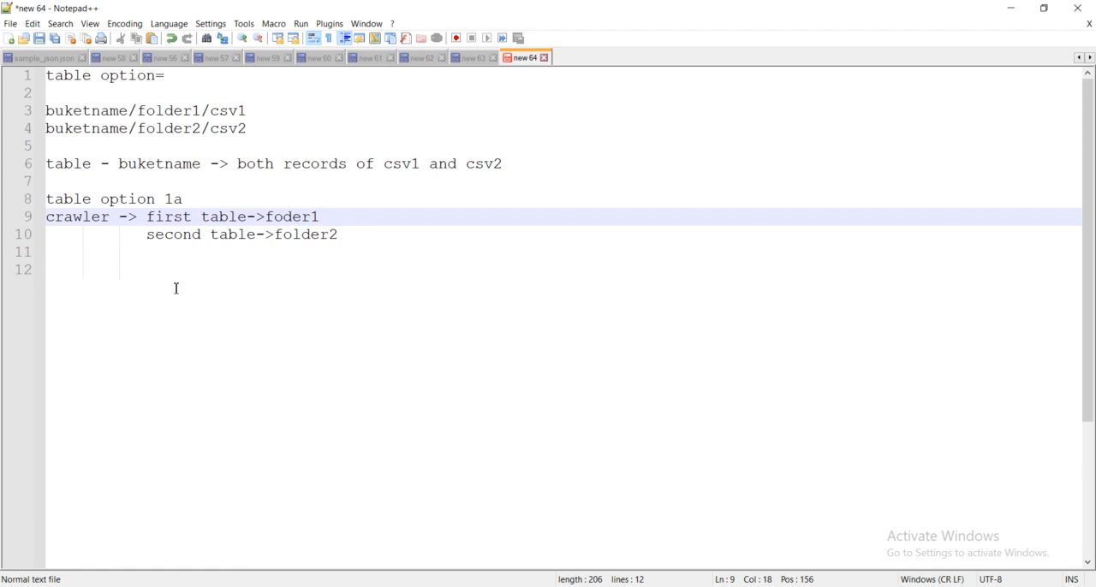
double_click(297, 217)
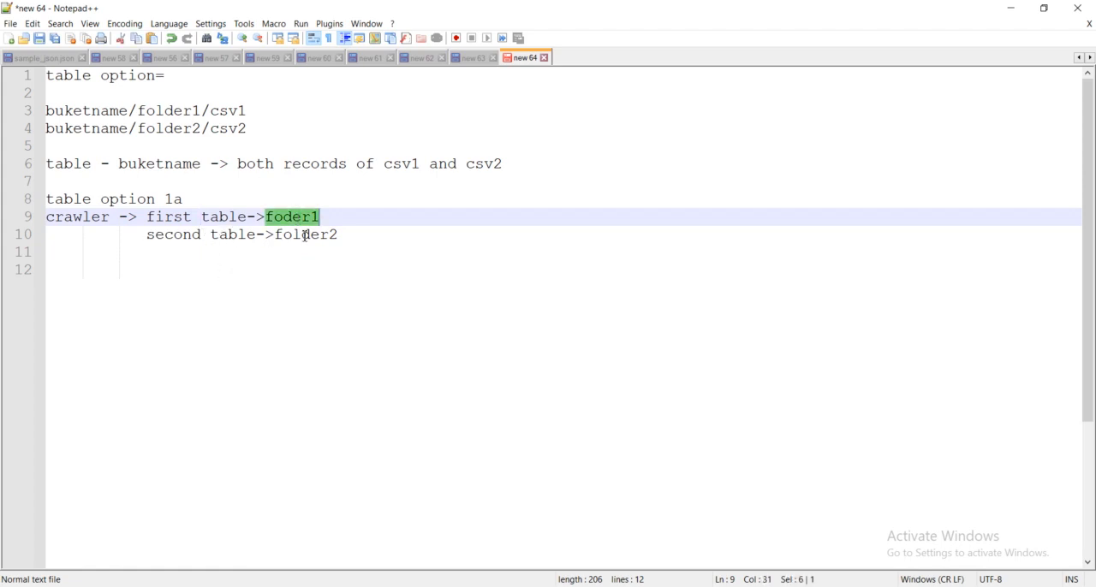
double_click(305, 235)
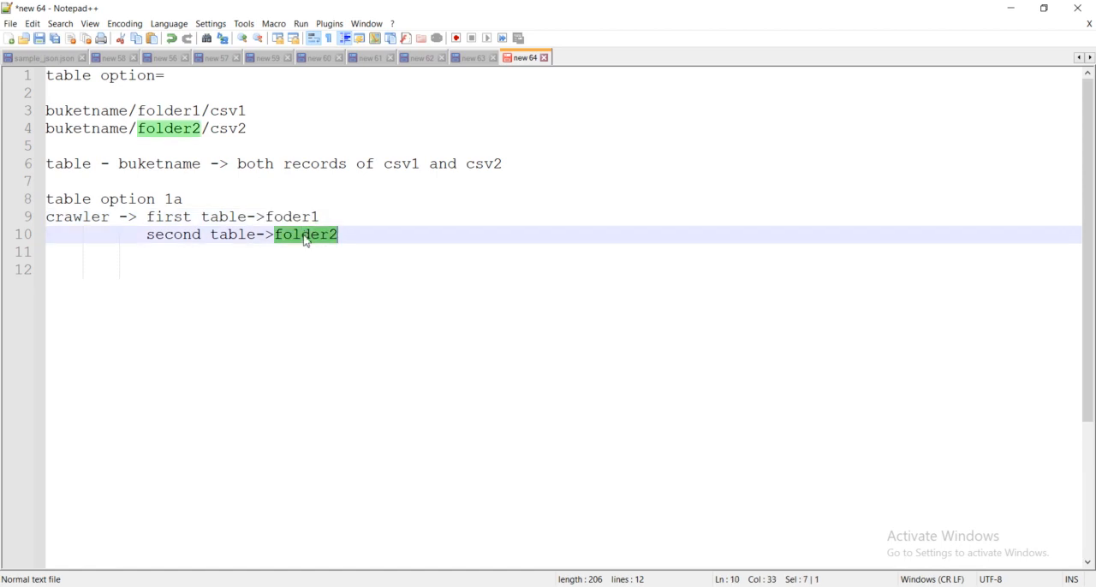
double_click(297, 217)
click(298, 221)
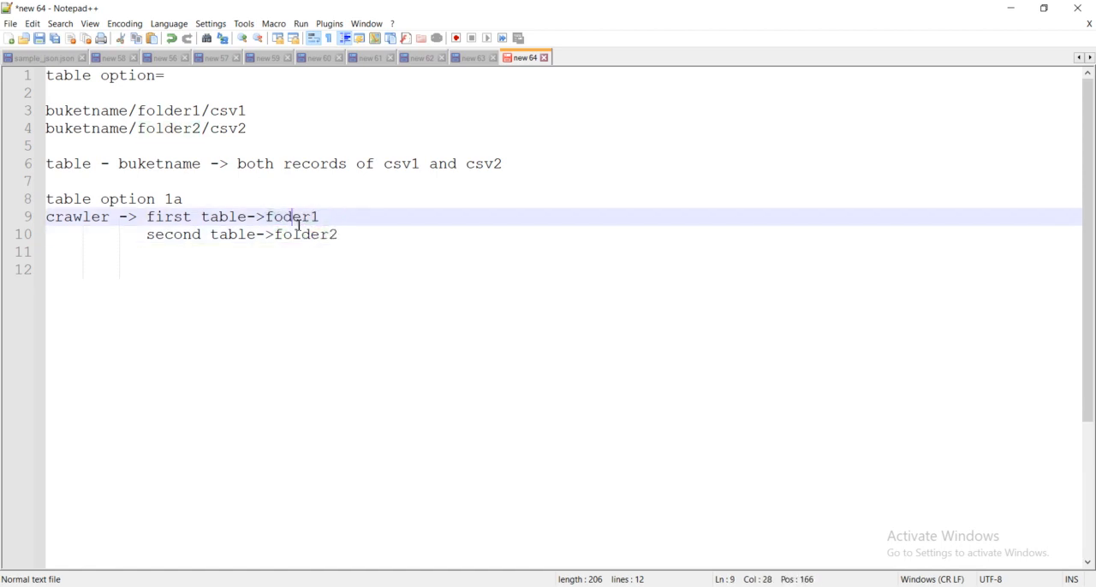
click(289, 220)
text(l)
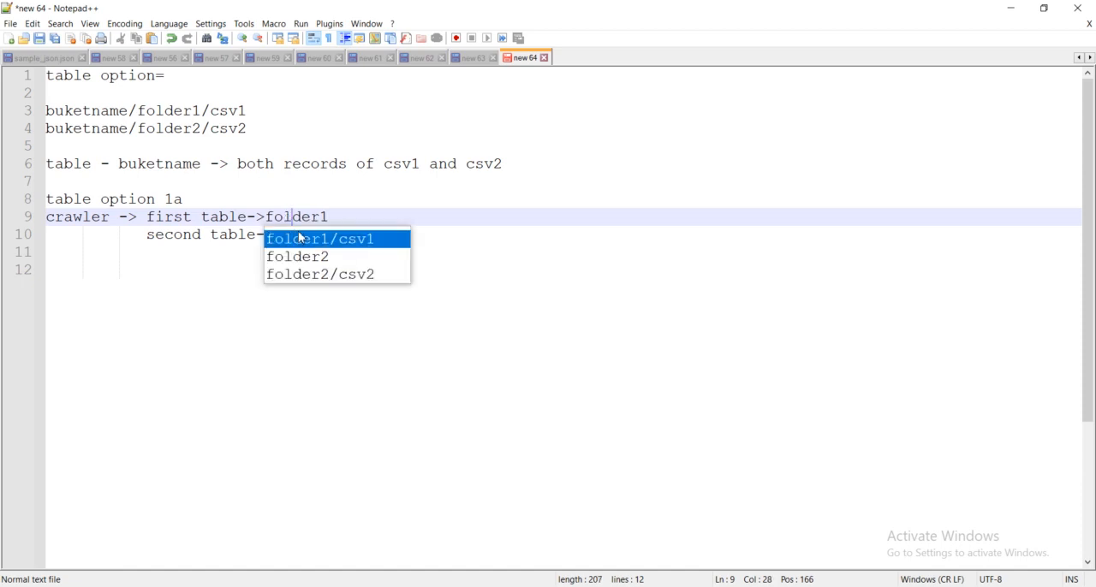
click(305, 312)
- Switch to Athena in the browser and rerun the SELECT query on the mygluebucket13 table, showing its result rows
key(alt+Tab)
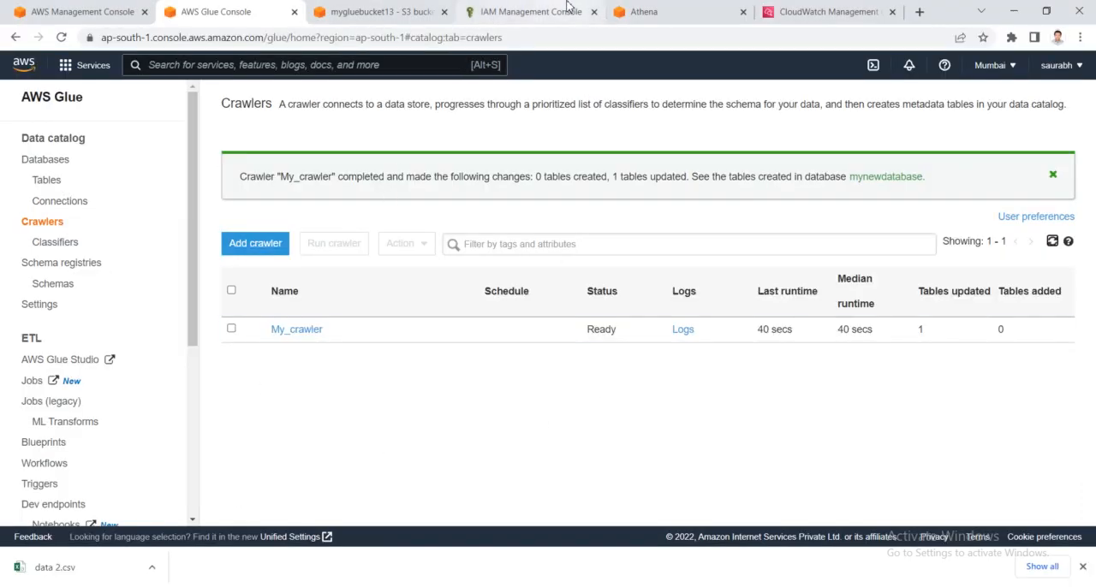
click(363, 11)
click(524, 10)
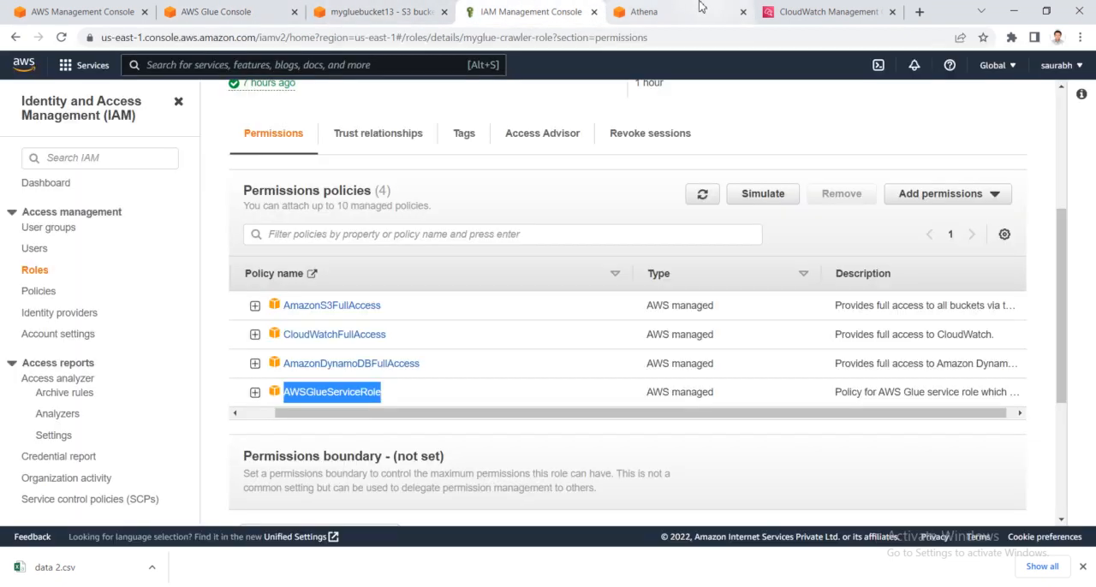
click(699, 7)
scroll(206, 287, up, 3)
scroll(269, 268, up, 2)
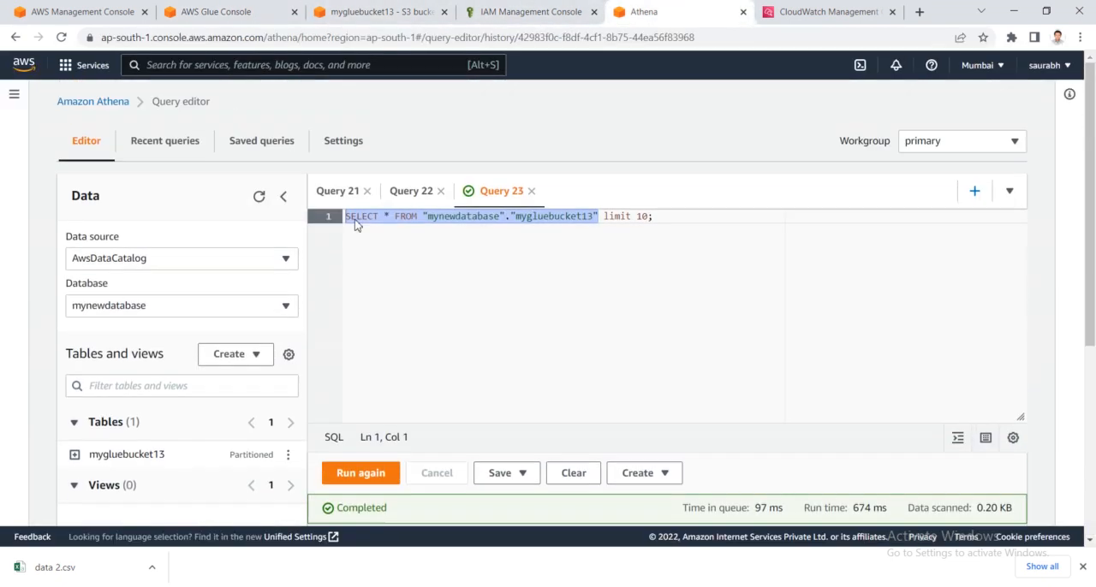
click(358, 473)
scroll(421, 408, down, 2)
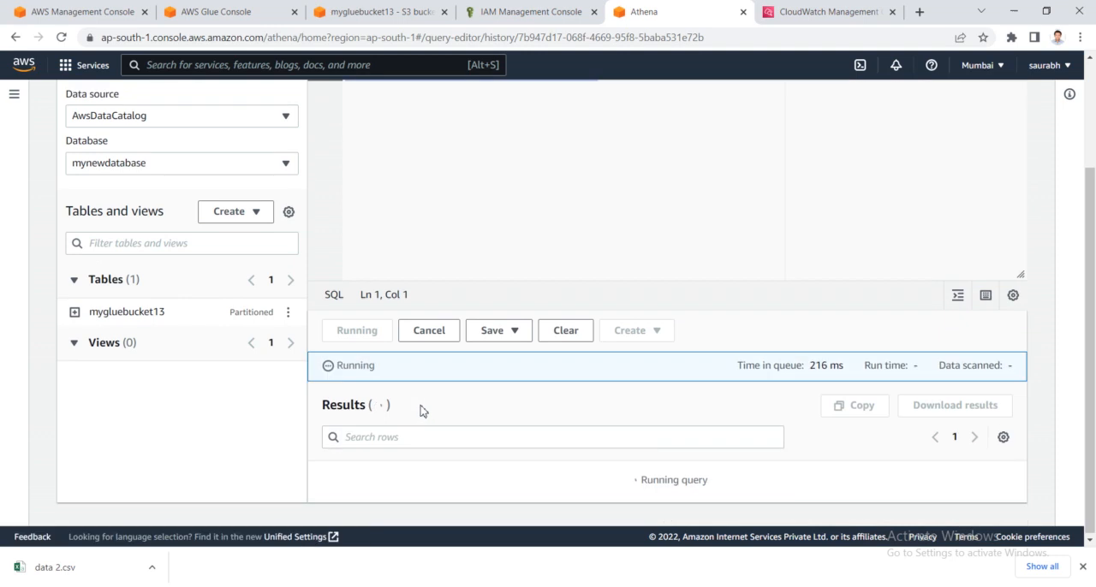
scroll(420, 412, down, 3)
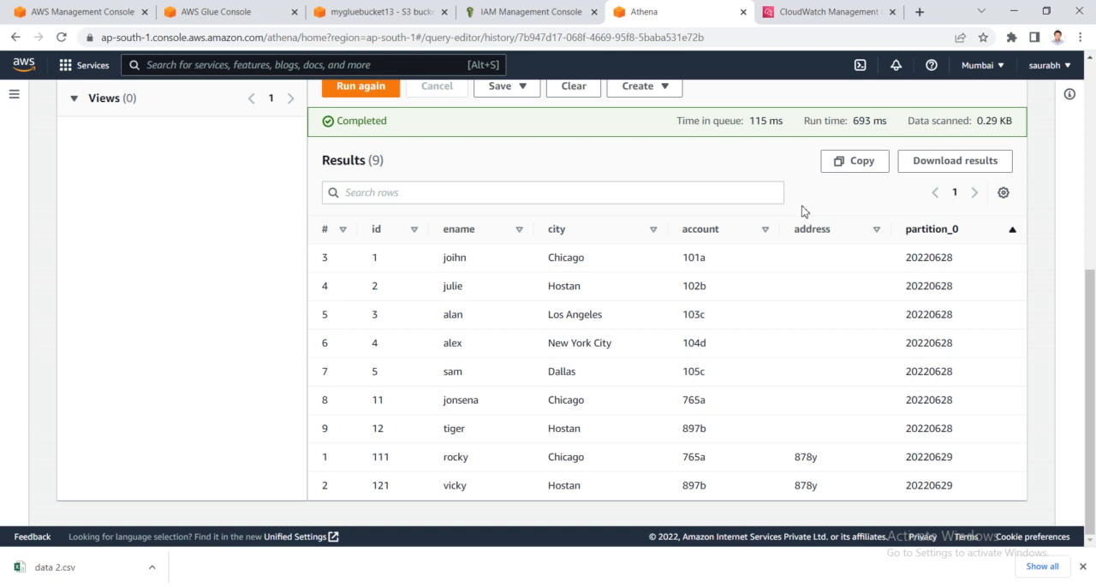
- Bring up the data3 workbook in Excel to check its records and columns, then return to the Athena results
click(265, 586)
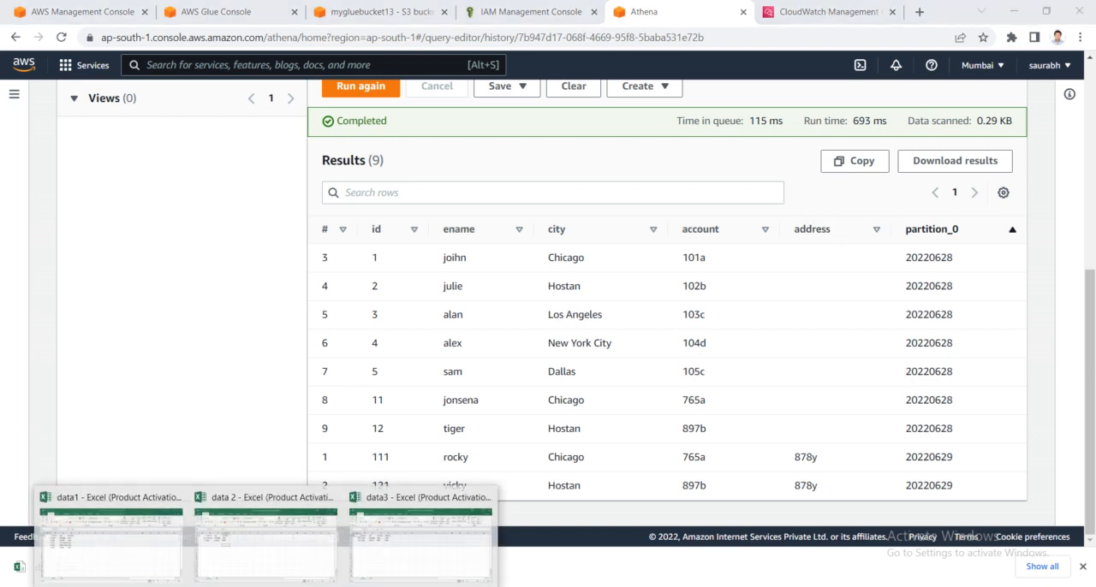
click(390, 567)
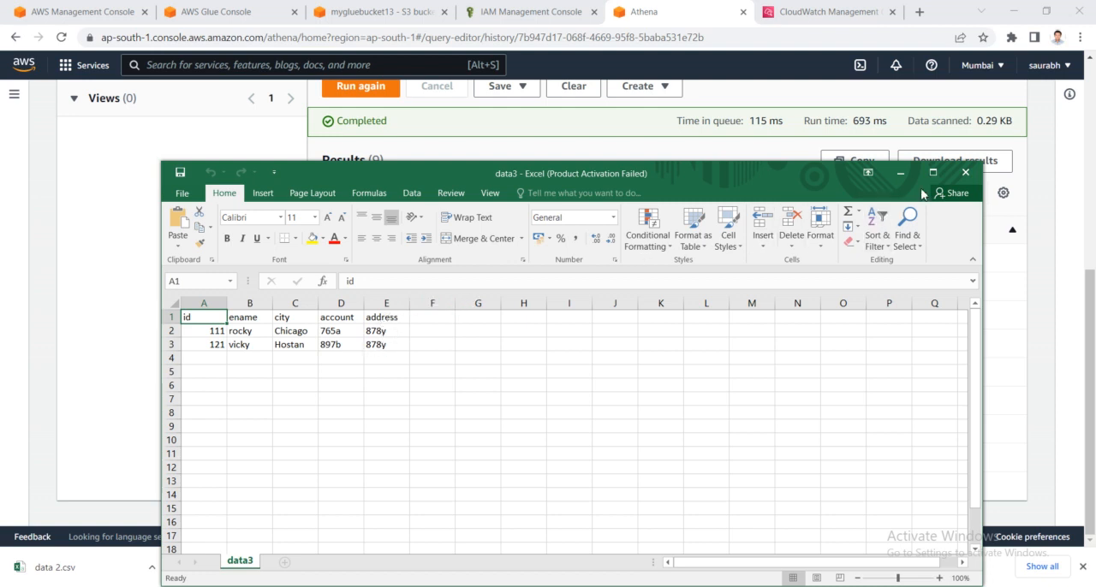
click(900, 174)
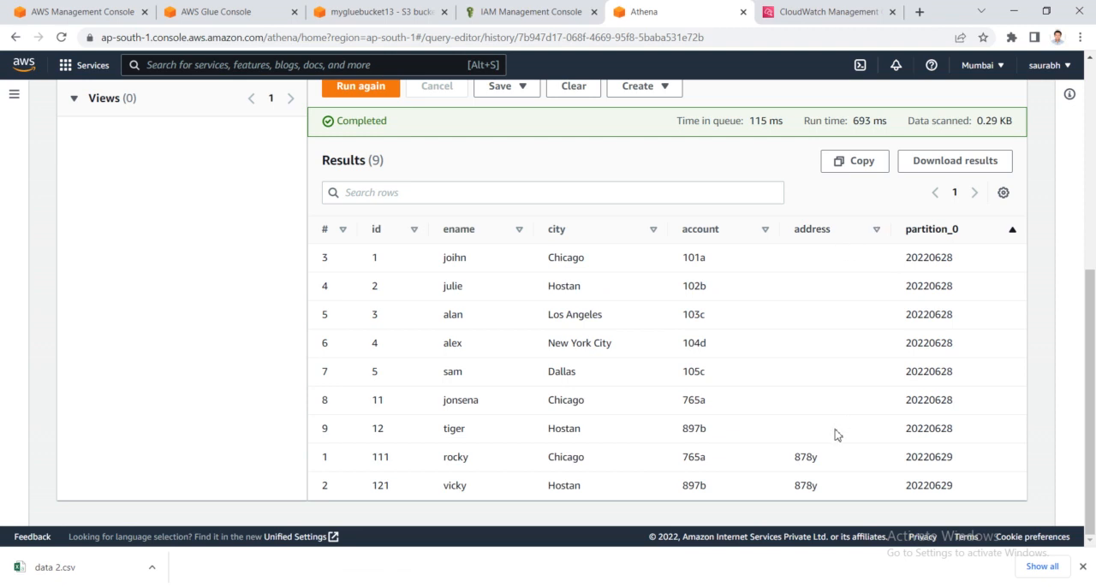
- Examine which result rows belong to partition_0 values 20220628 and 20220629, comparing them with the queried table
drag(954, 457, 906, 457)
drag(973, 490, 924, 485)
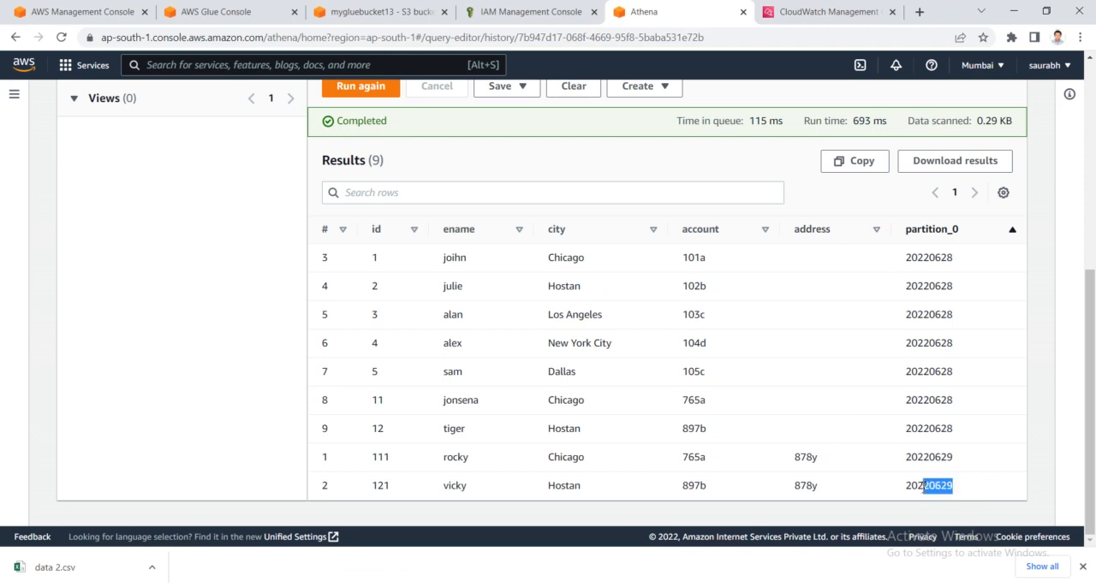
drag(955, 428, 908, 428)
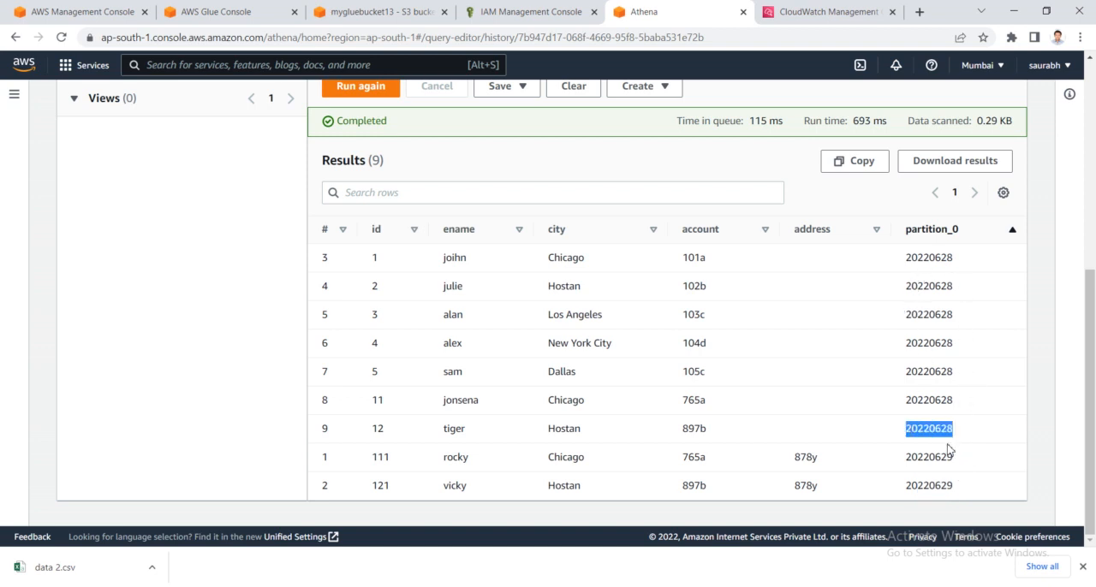
drag(959, 458, 902, 460)
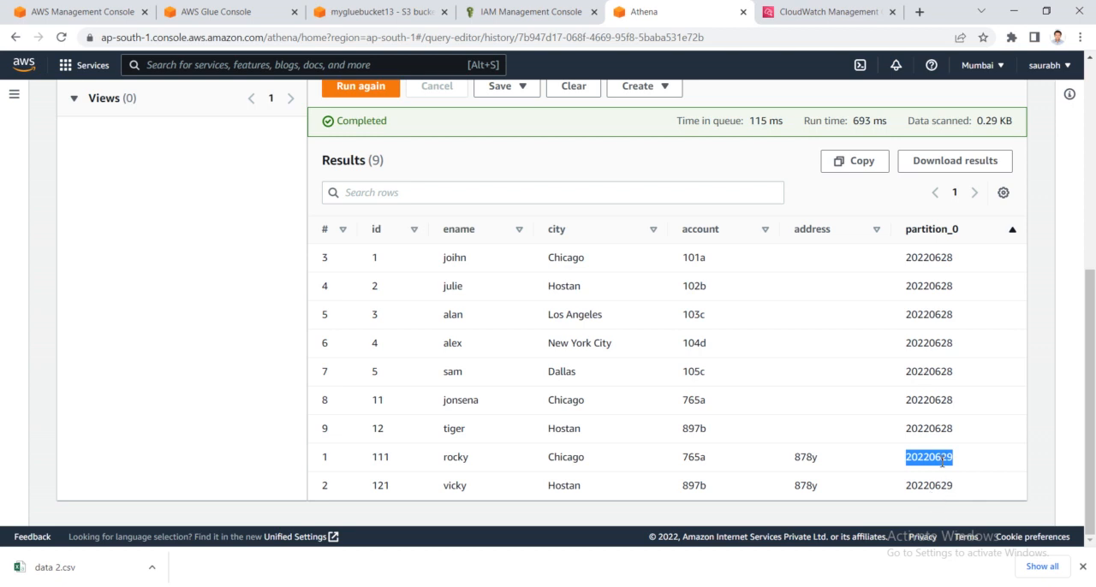
scroll(867, 411, up, 1)
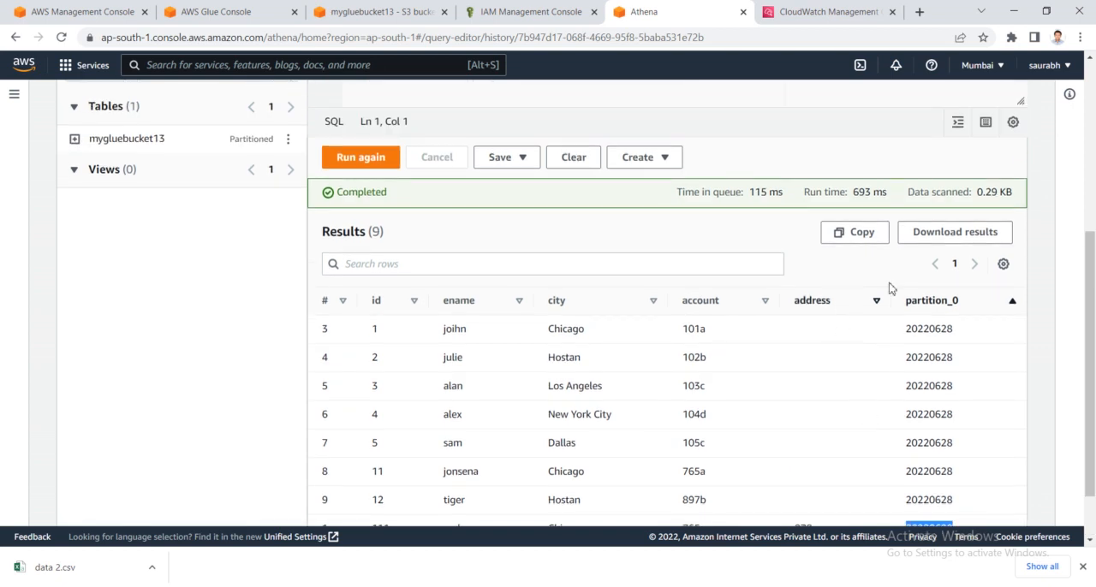
scroll(858, 418, up, 4)
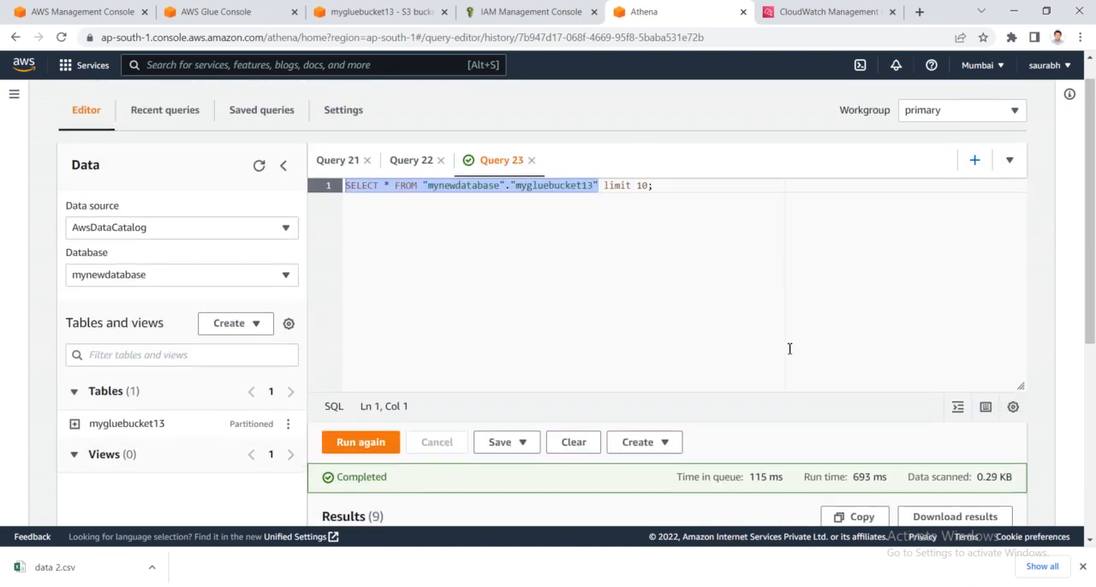
scroll(775, 338, down, 5)
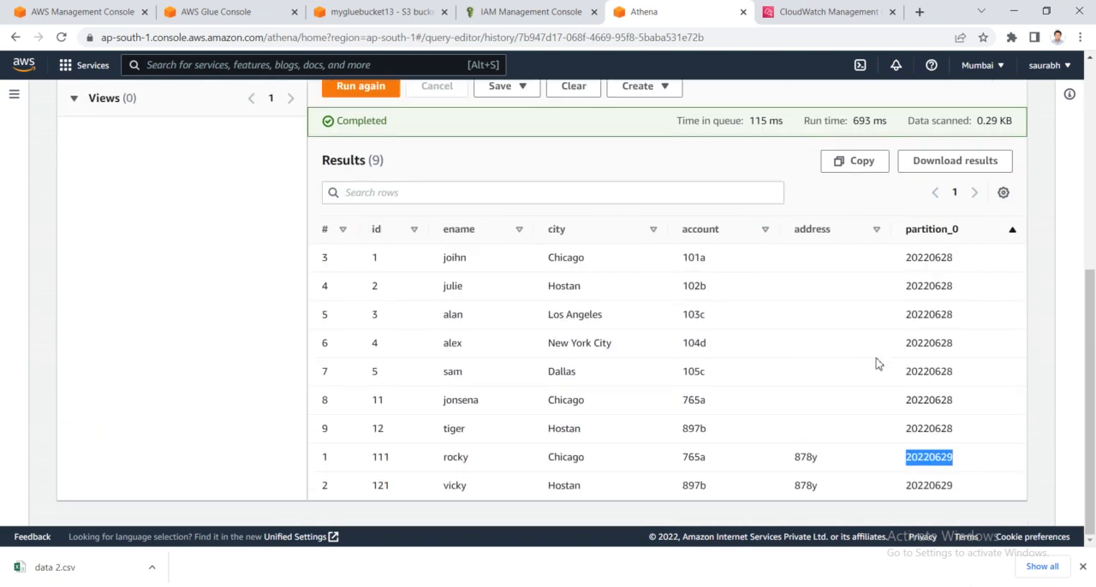
drag(962, 432, 367, 262)
drag(963, 488, 939, 489)
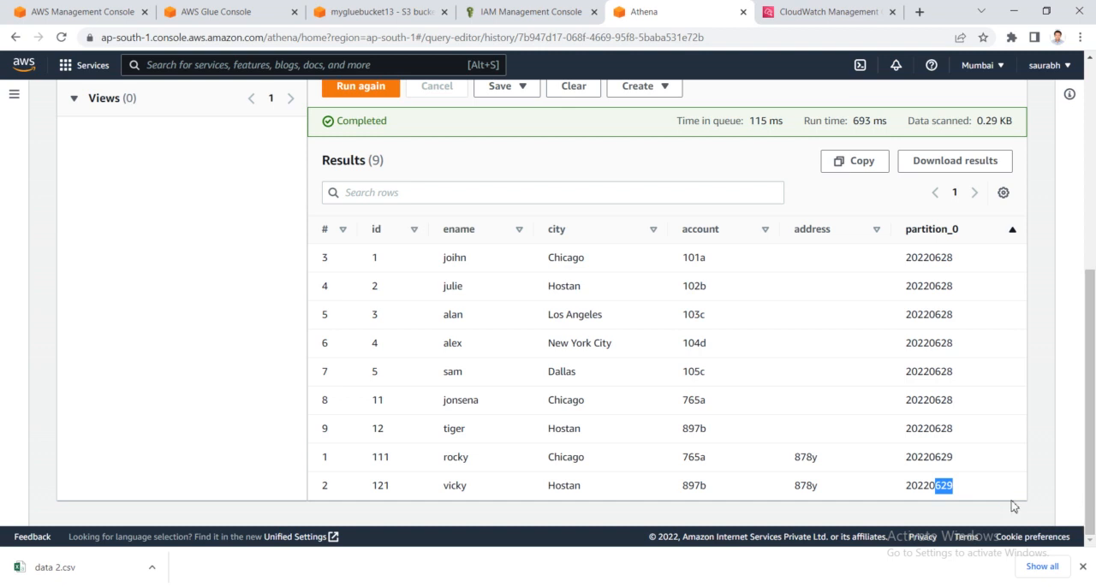
drag(962, 433, 566, 250)
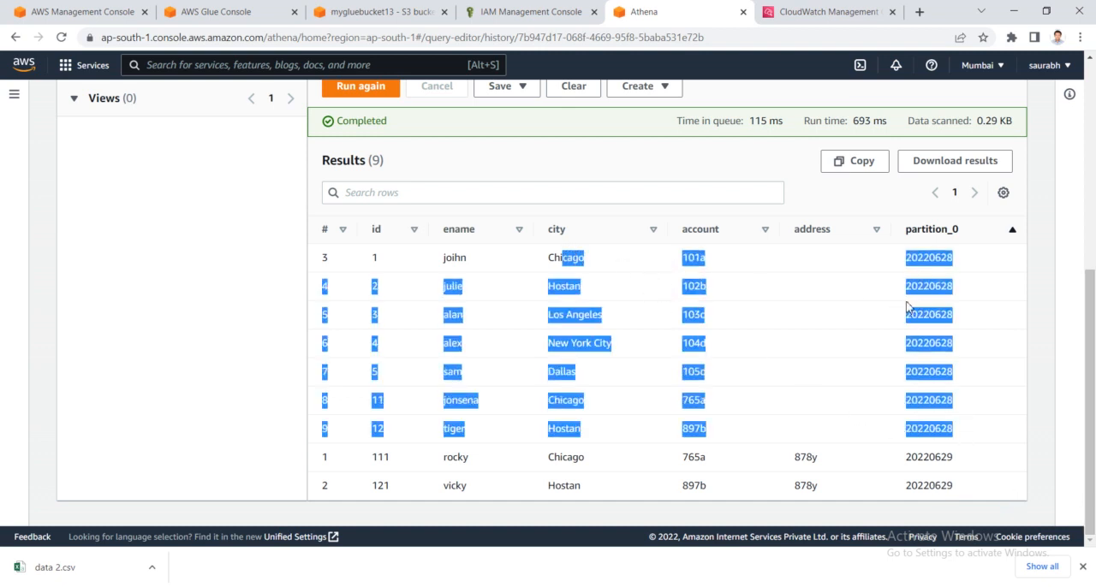
click(958, 261)
drag(930, 257, 905, 257)
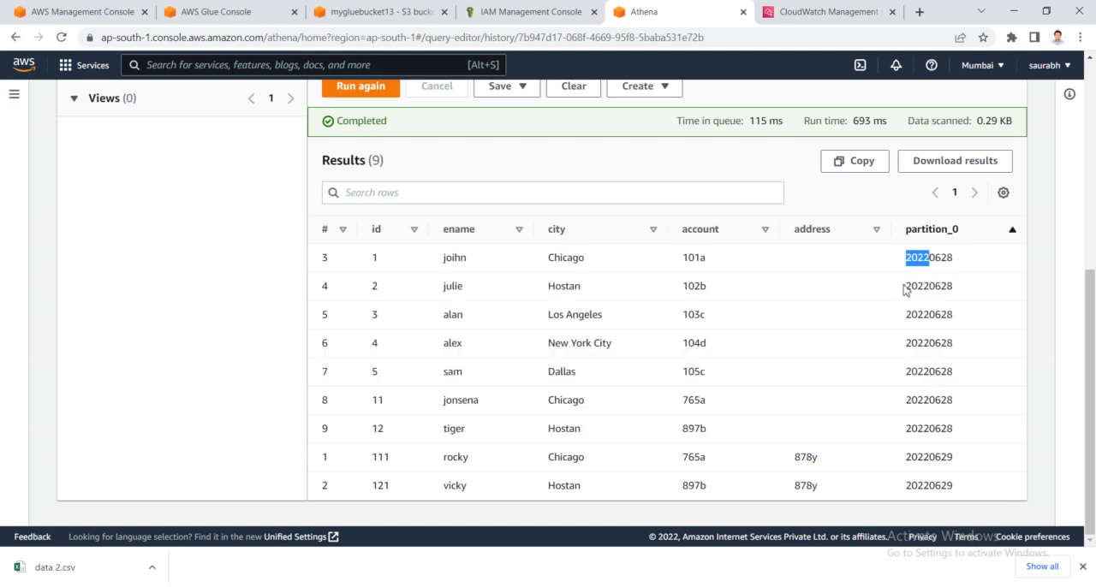
drag(968, 469, 900, 465)
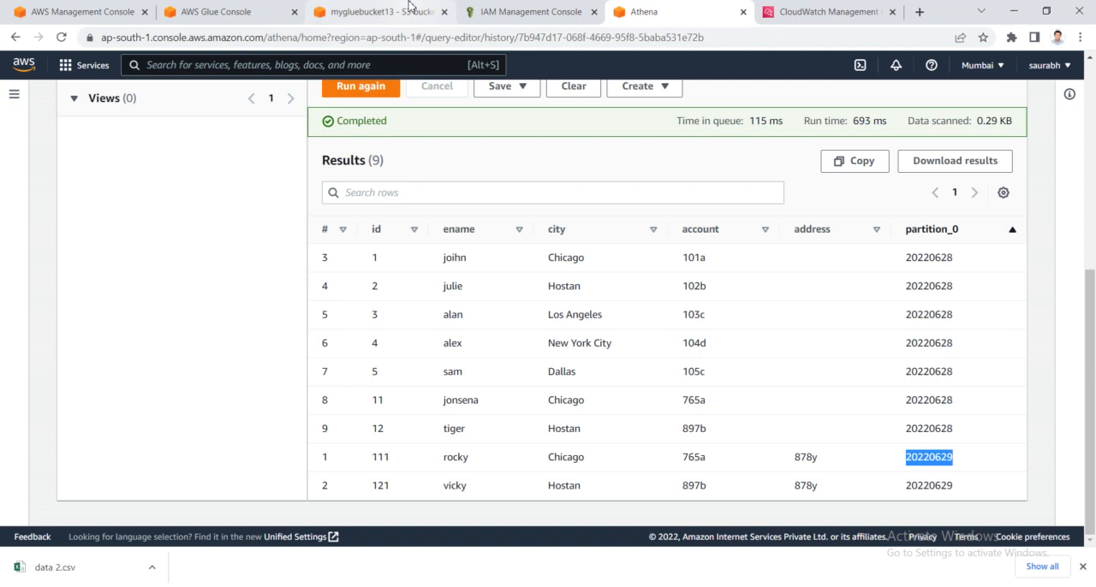
- Switch to the AWS Glue console and open My_crawler for editing
scroll(493, 248, up, 4)
click(379, 12)
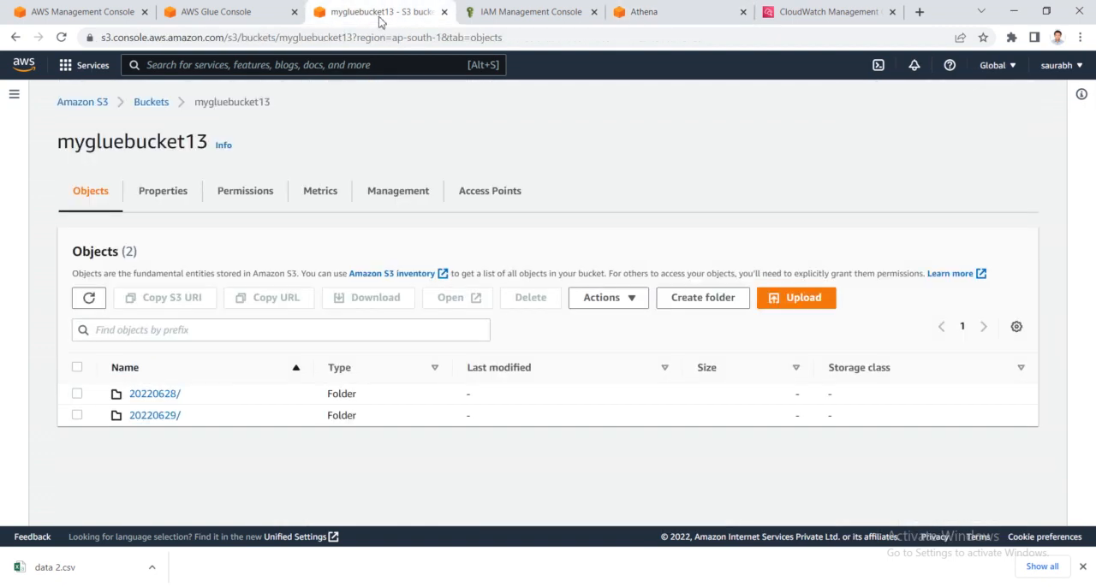
click(243, 7)
click(232, 329)
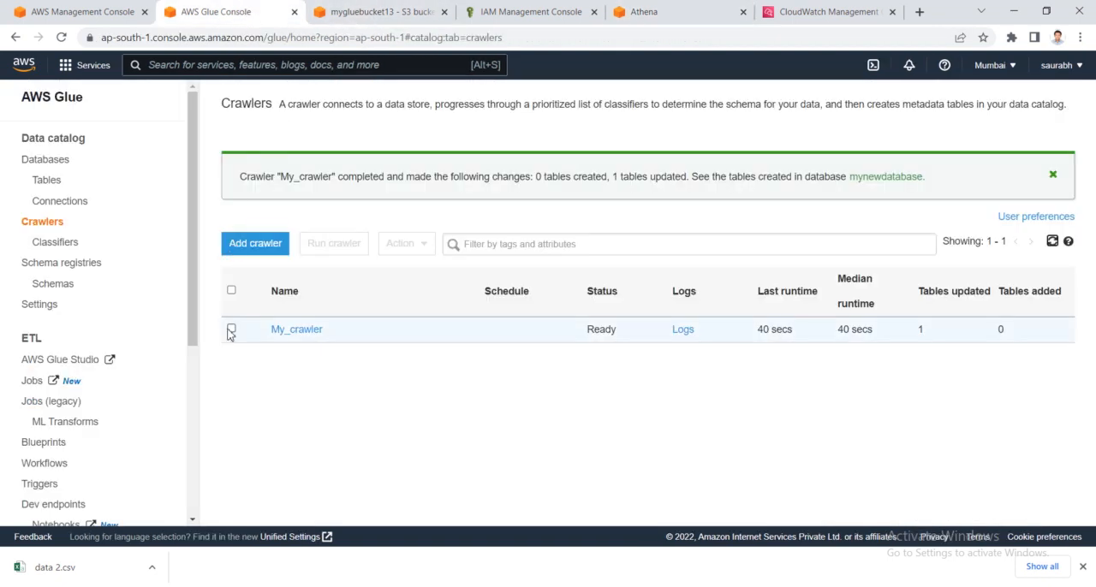
click(403, 243)
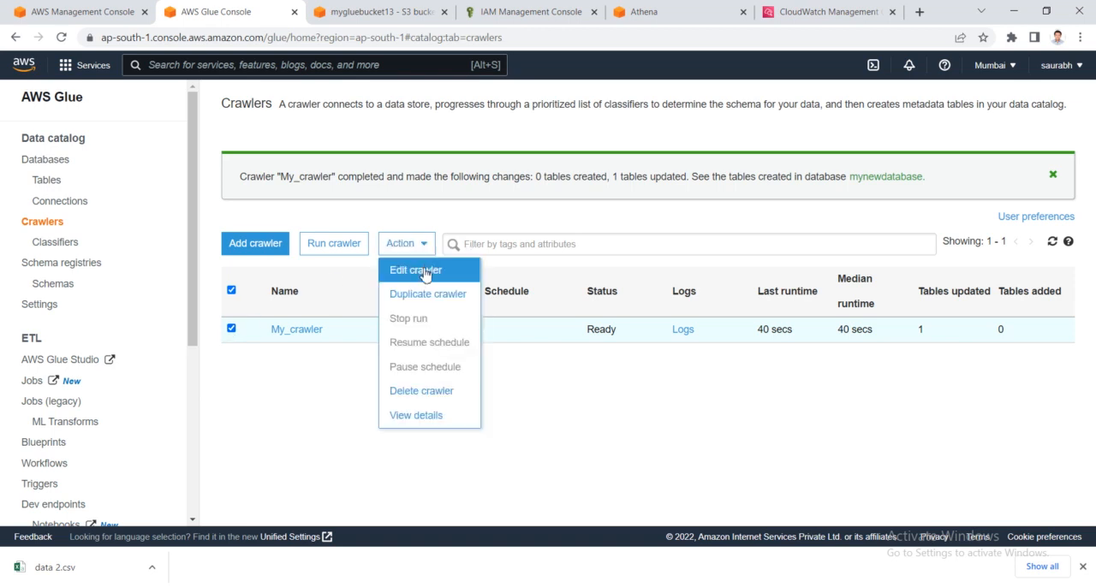
click(424, 272)
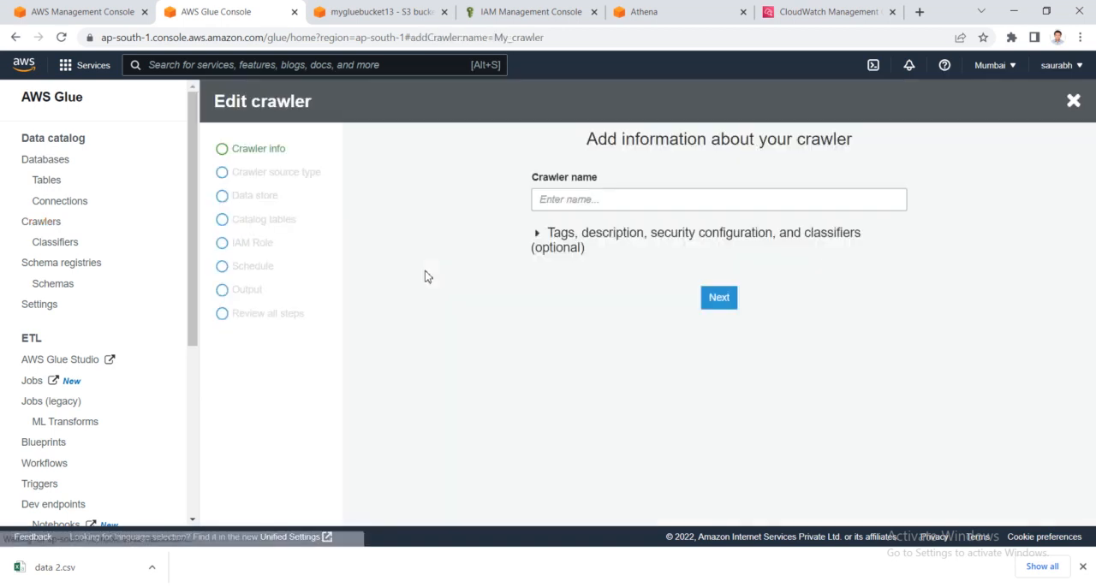
- Advance through My_crawler's source, data store, IAM role and schedule settings unchanged to reach its output configuration
click(720, 300)
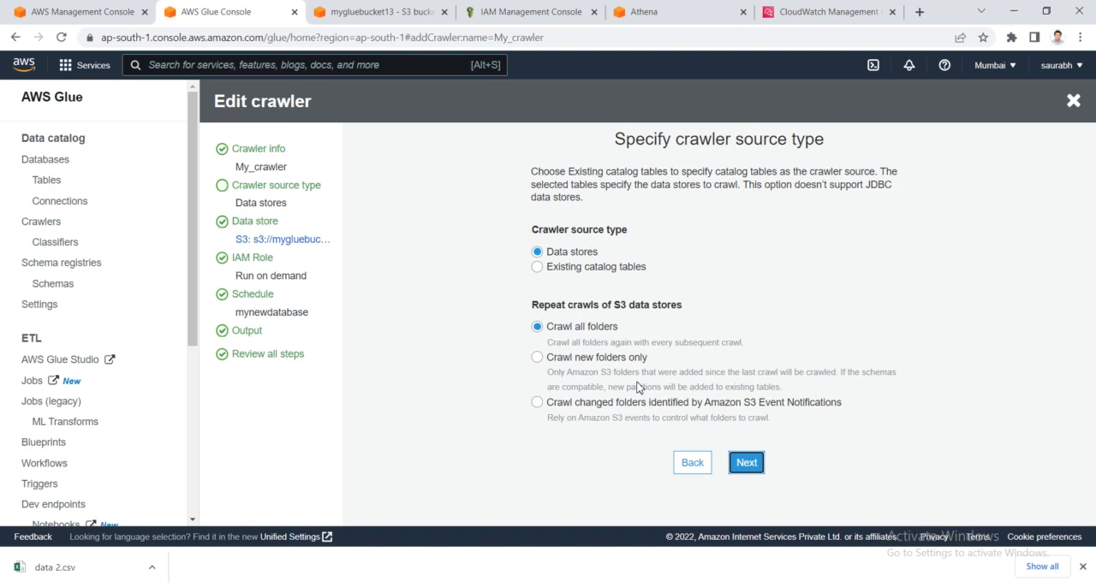
click(746, 464)
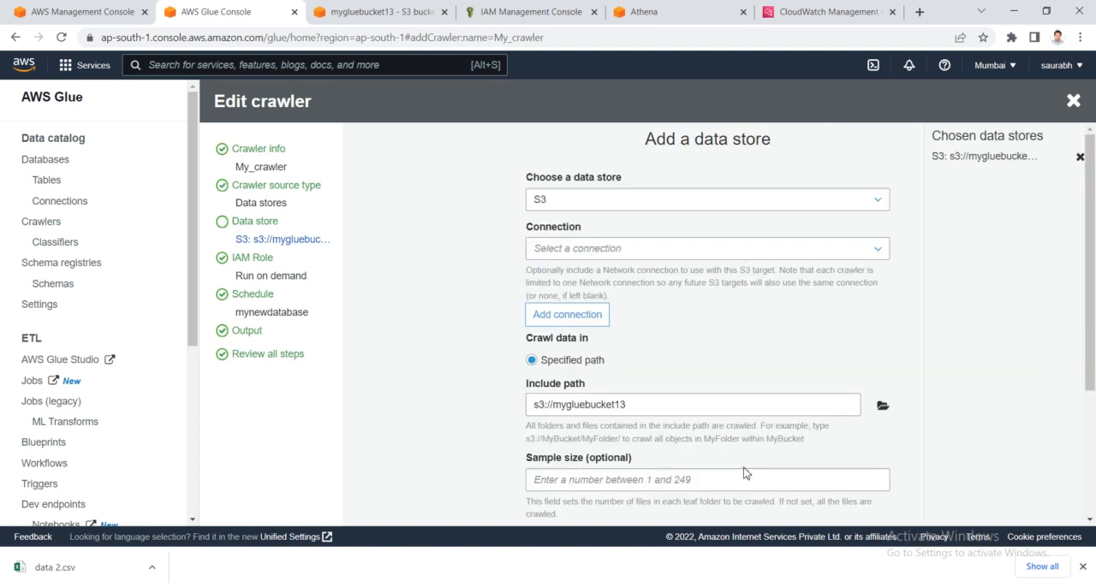
scroll(715, 466, down, 3)
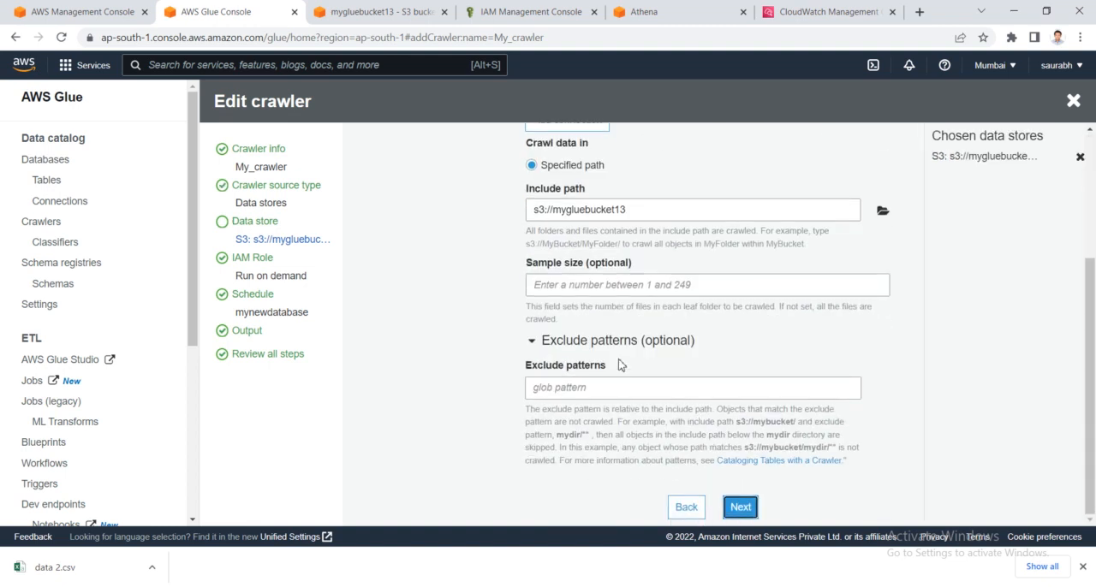
click(748, 508)
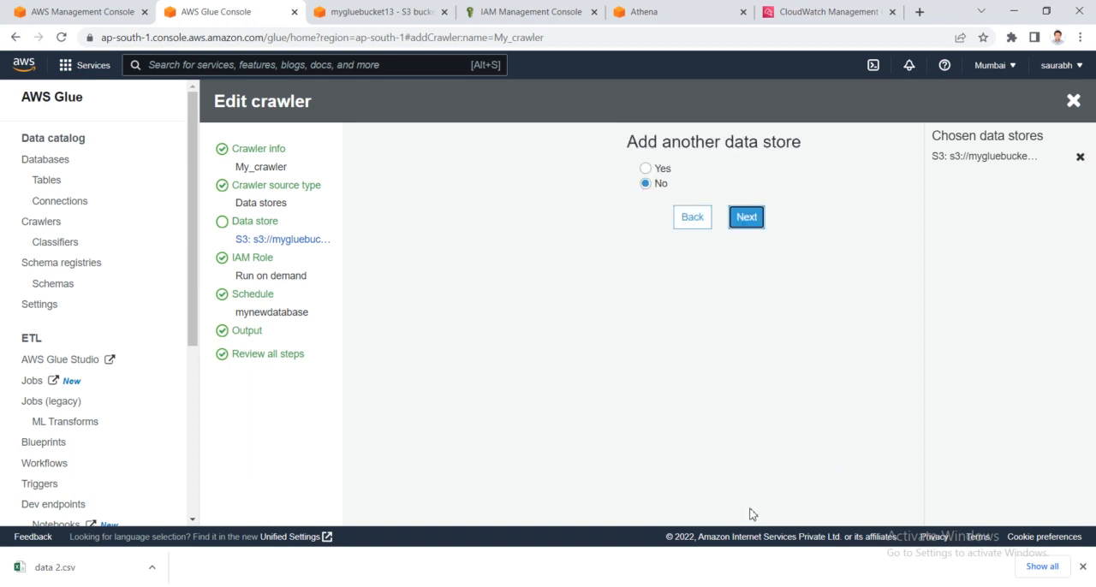
click(746, 218)
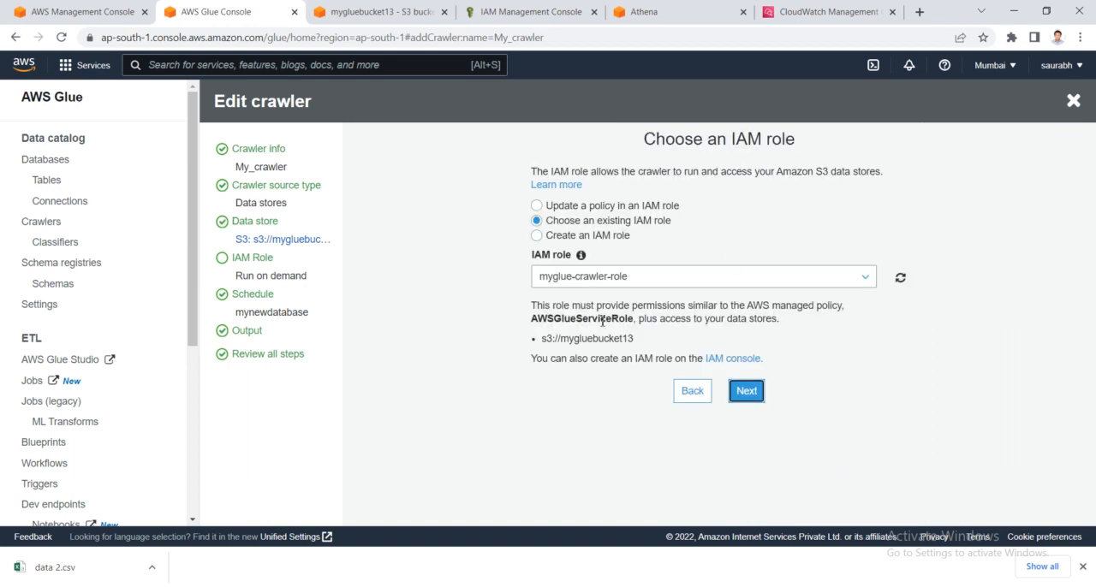
click(750, 394)
click(749, 236)
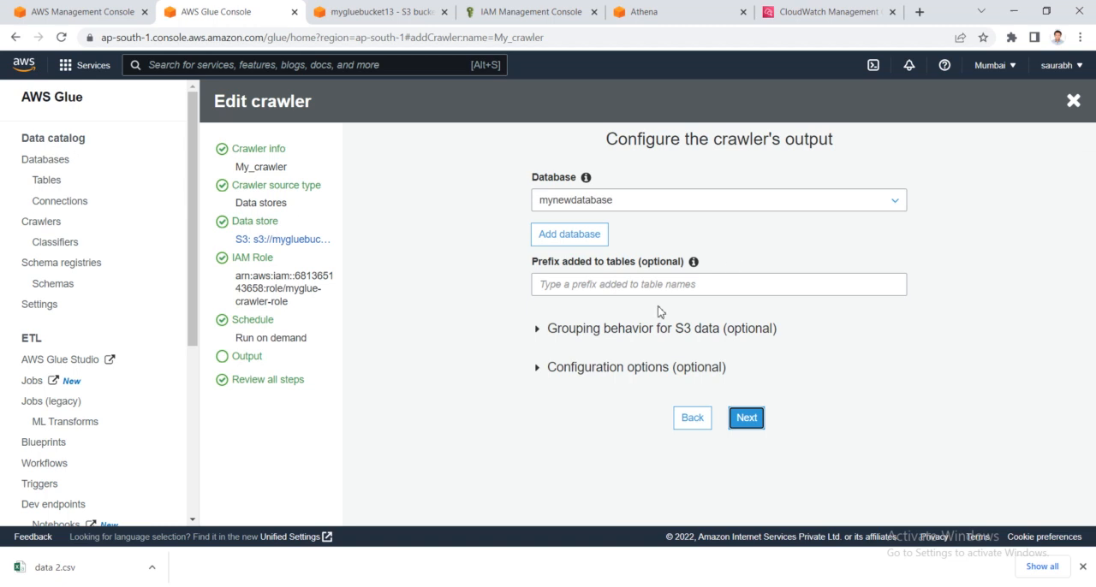
- Expand the grouping behavior for S3 data and read the Table level explanation with its mydataset/a/b example
click(539, 329)
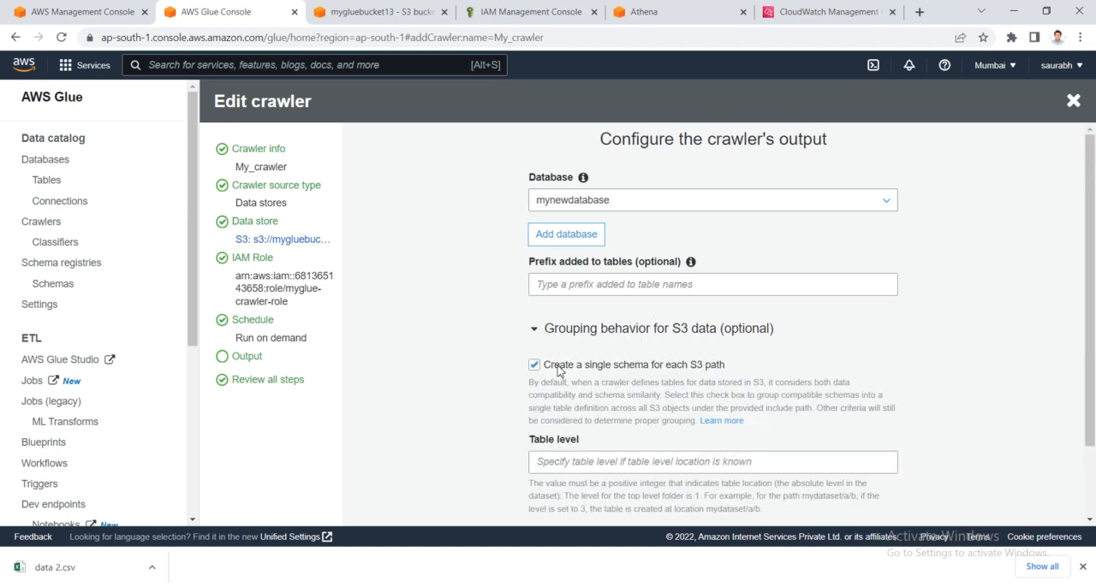
click(557, 368)
scroll(569, 373, down, 1)
scroll(583, 376, down, 1)
click(585, 374)
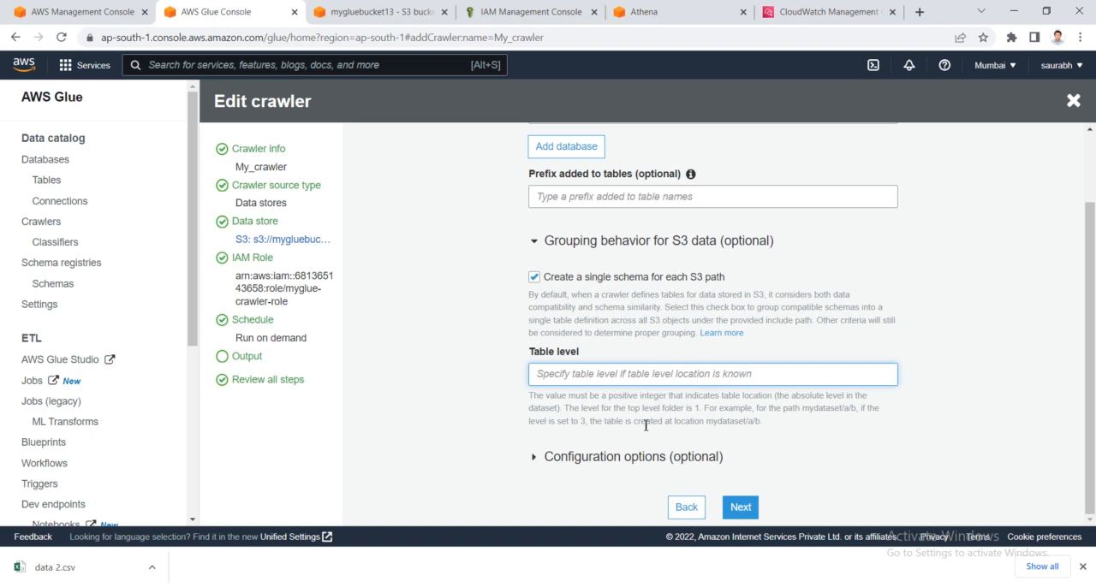
click(703, 412)
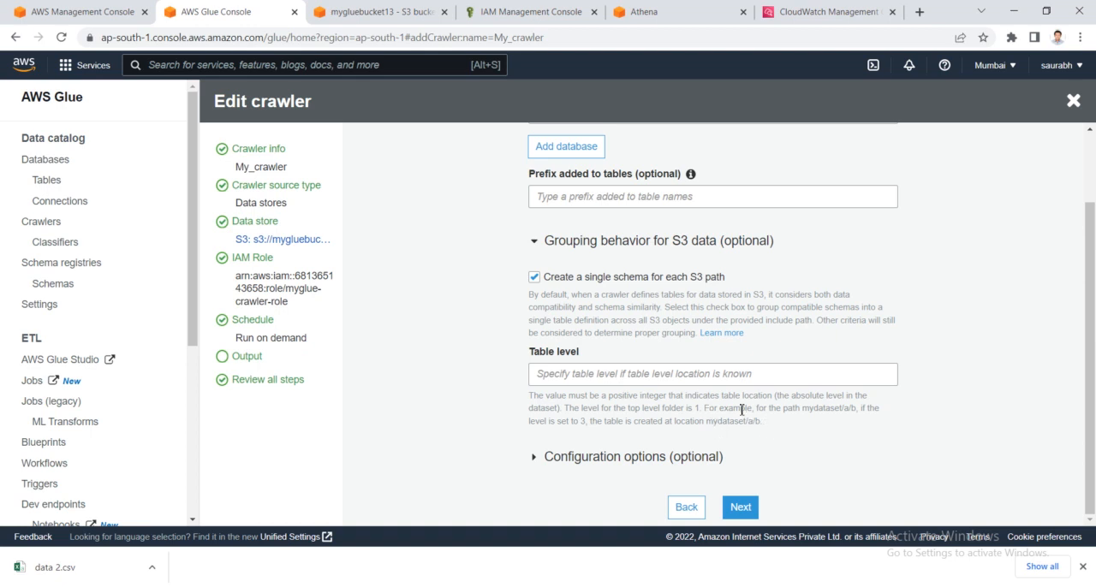
drag(804, 410, 859, 410)
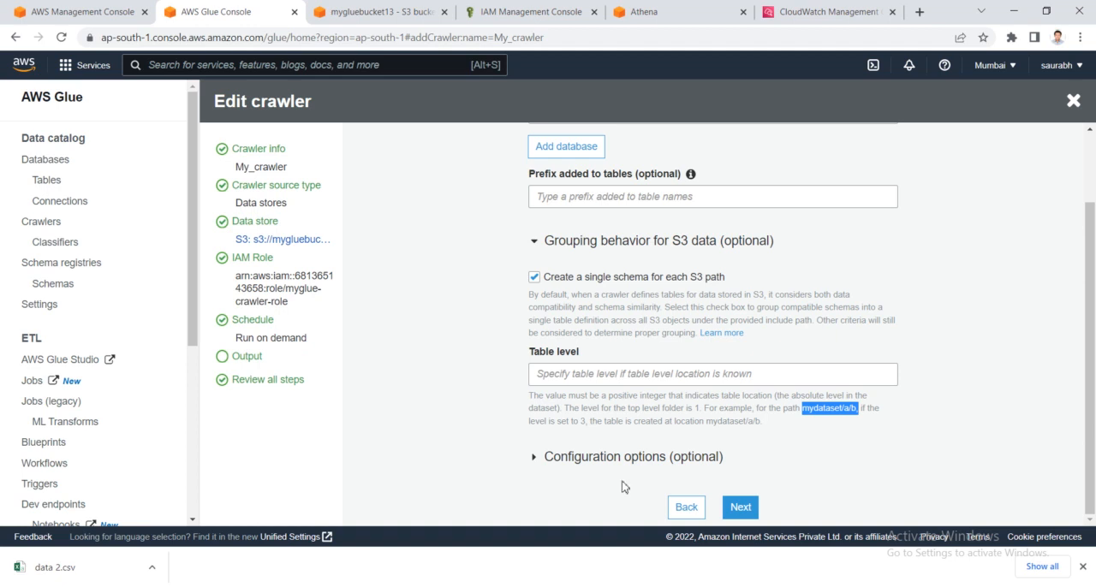
- Copy the Table level explanation and paste it into the Notepad++ notes, below the table option 1a lines
drag(530, 397, 788, 428)
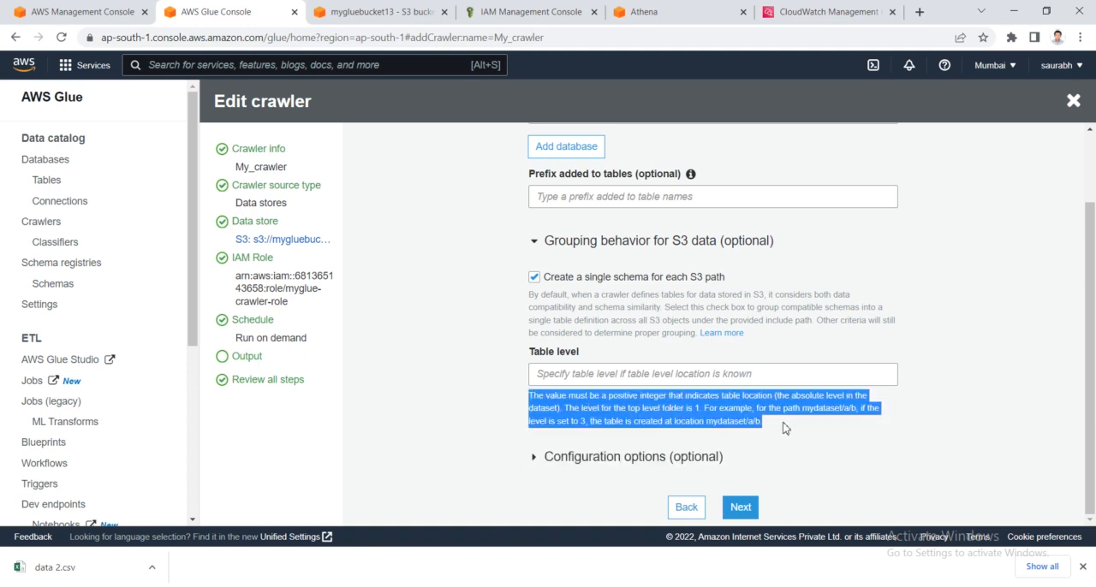
click(248, 586)
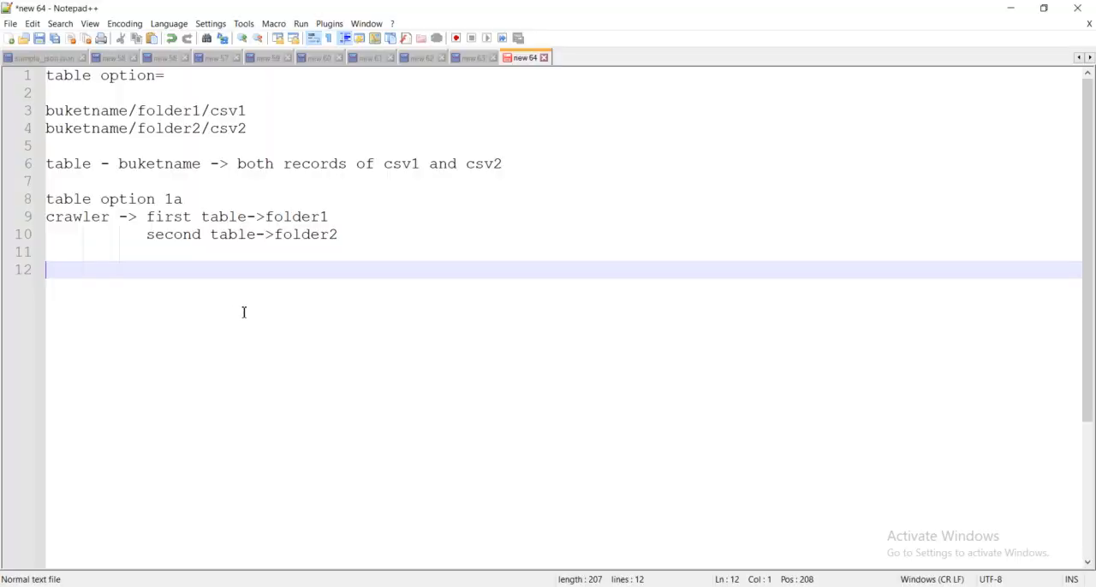
key(Return)
key(Return)
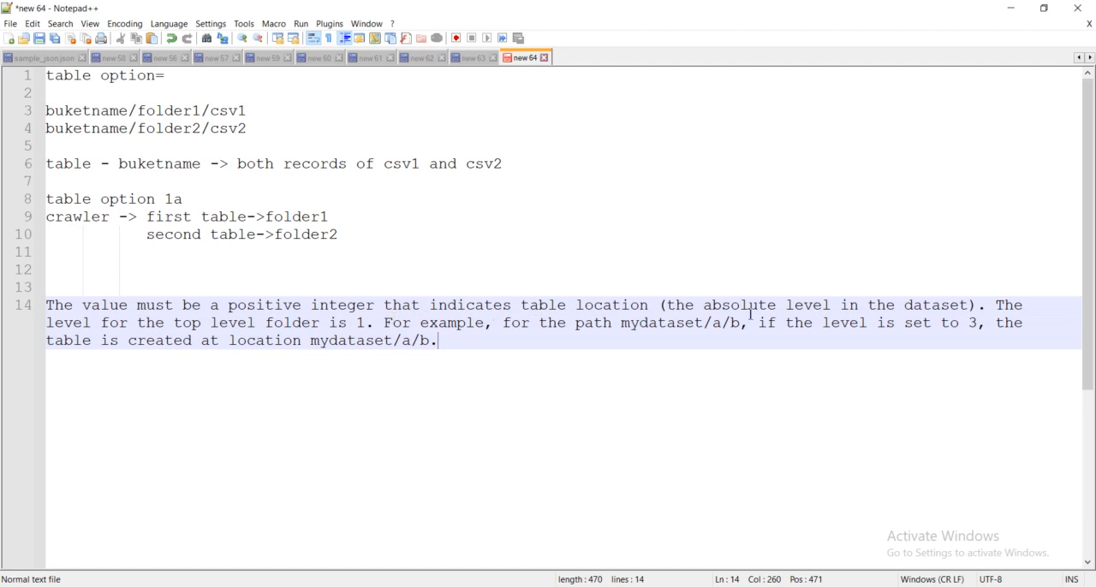
- Examine the pasted explanation, matching the levels 1 to 3 to the parts of the path mydataset/a/b
click(1000, 306)
click(356, 323)
double_click(361, 341)
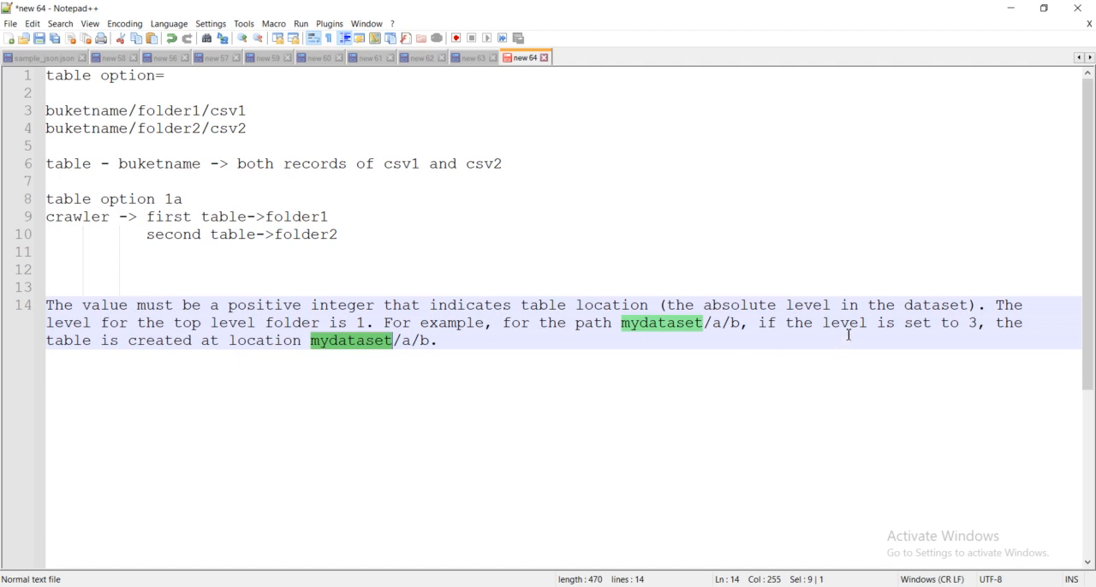
click(319, 363)
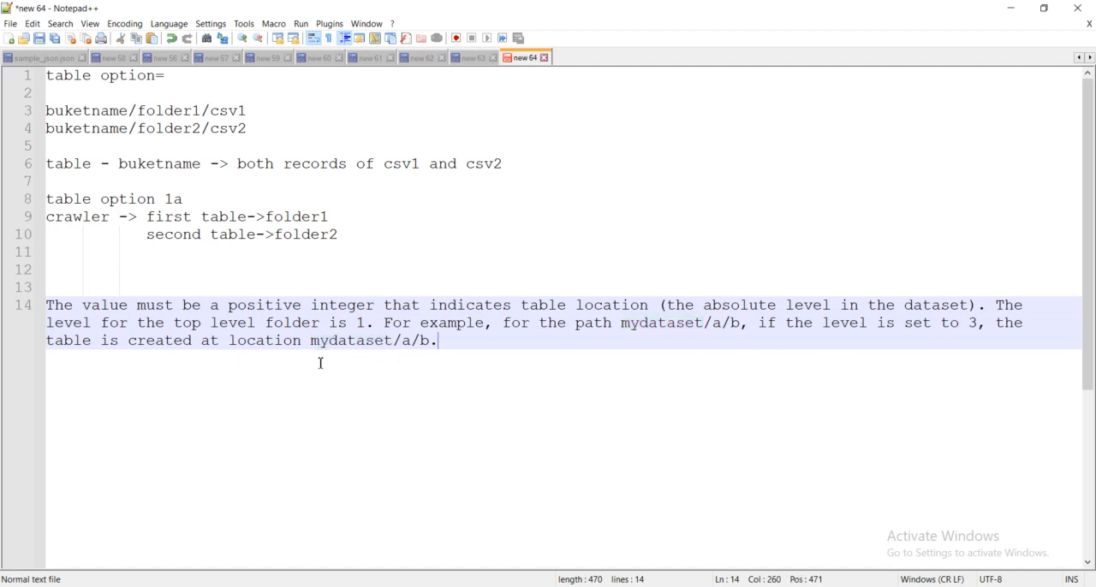
click(373, 342)
mouse_move(405, 342)
mouse_down()
mouse_move(428, 343)
mouse_move(400, 342)
mouse_up()
click(429, 343)
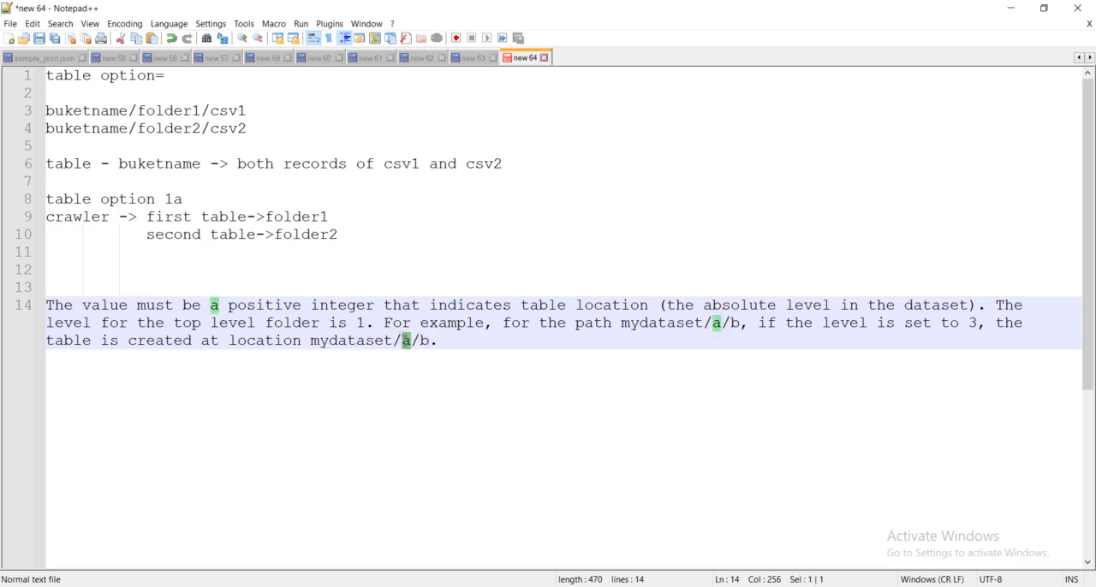
click(360, 324)
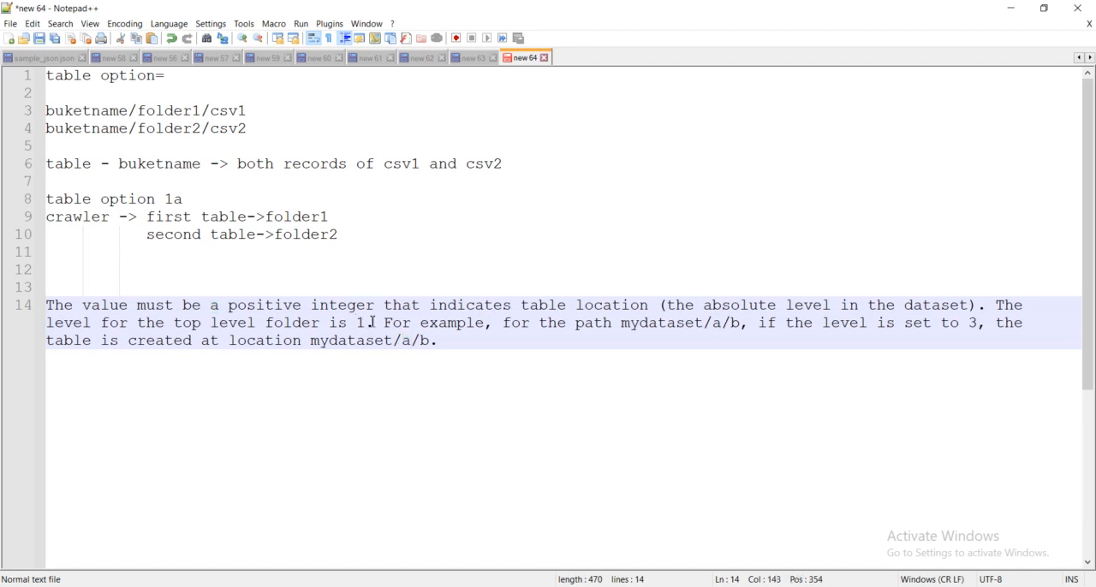
- Return to the crawler editor in the browser, set the table level to 2, and recheck it against the Notepad++ notes
click(311, 586)
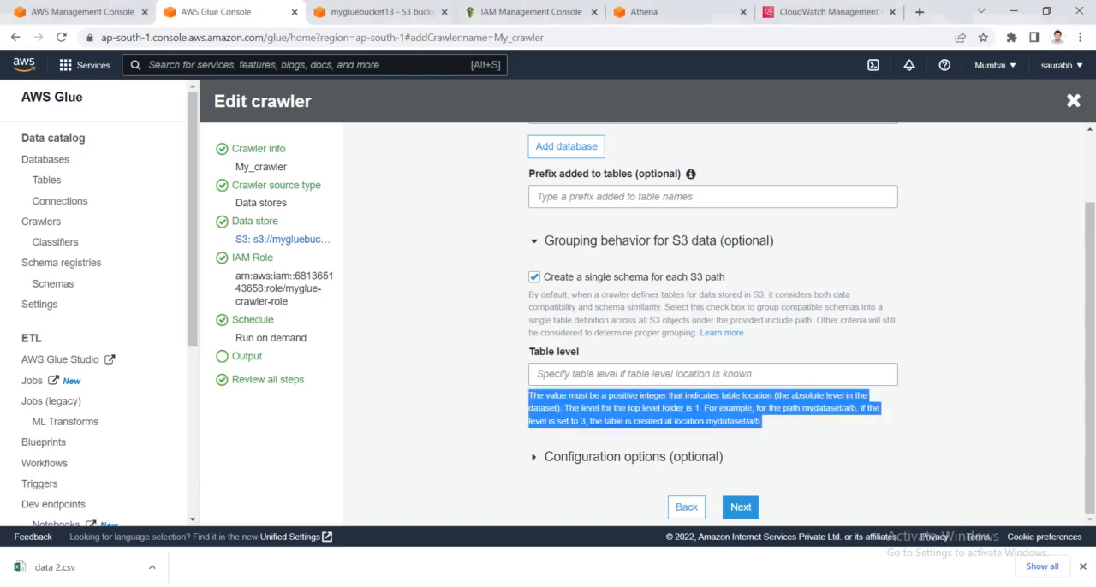
click(571, 375)
text(2)
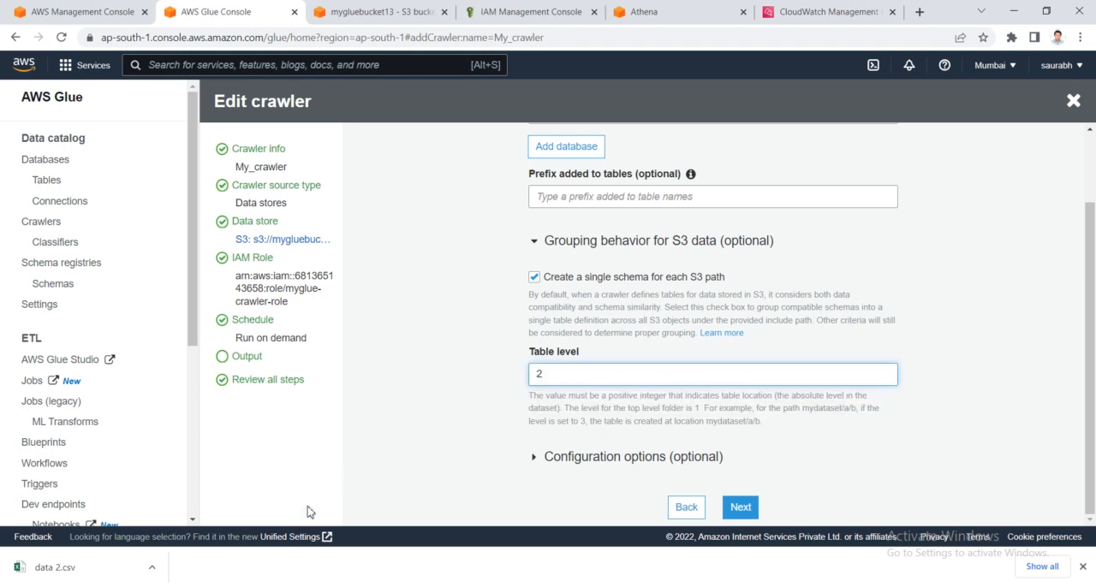
click(311, 586)
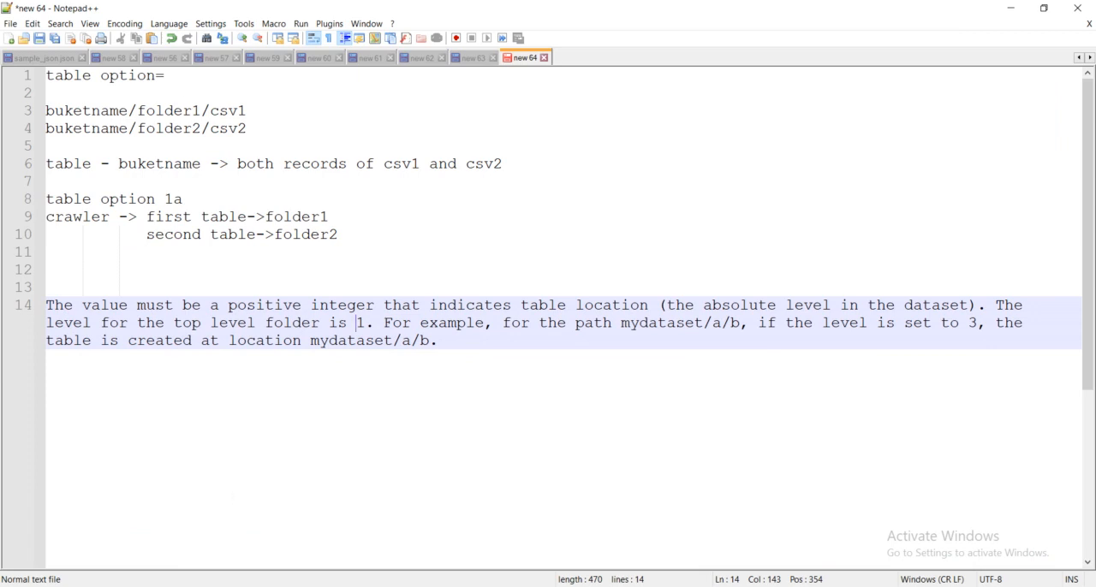
click(310, 586)
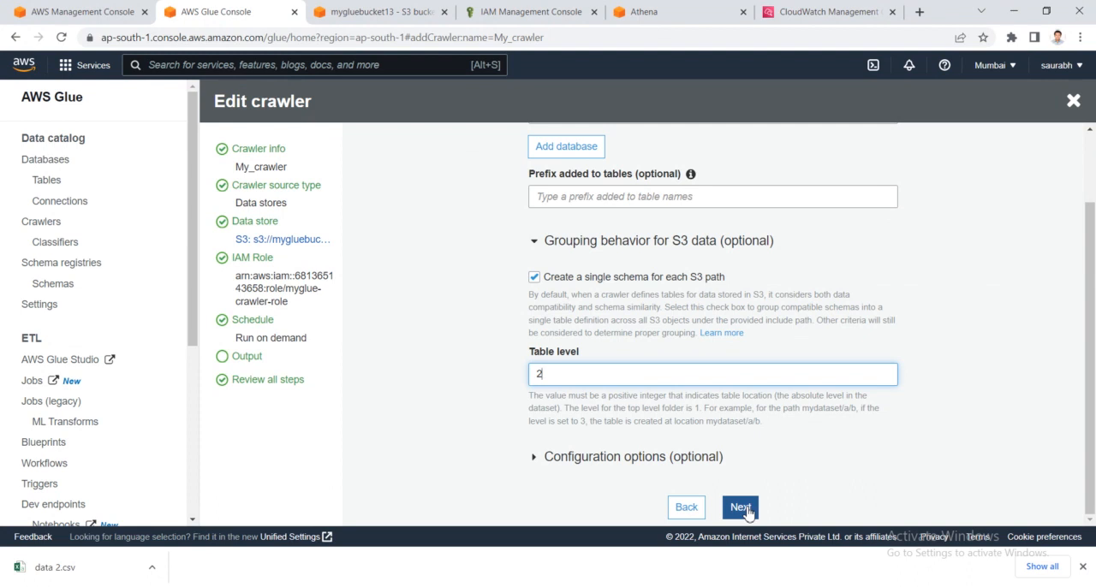
- Review the output settings on the crawler summary and save the edited My_crawler
click(745, 511)
scroll(744, 512, down, 2)
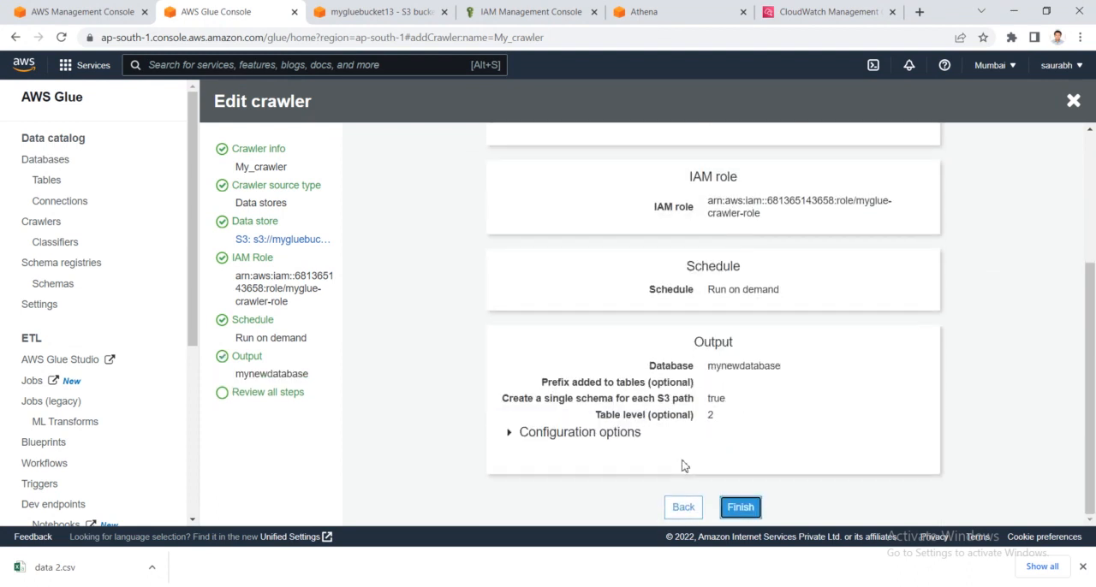
click(740, 509)
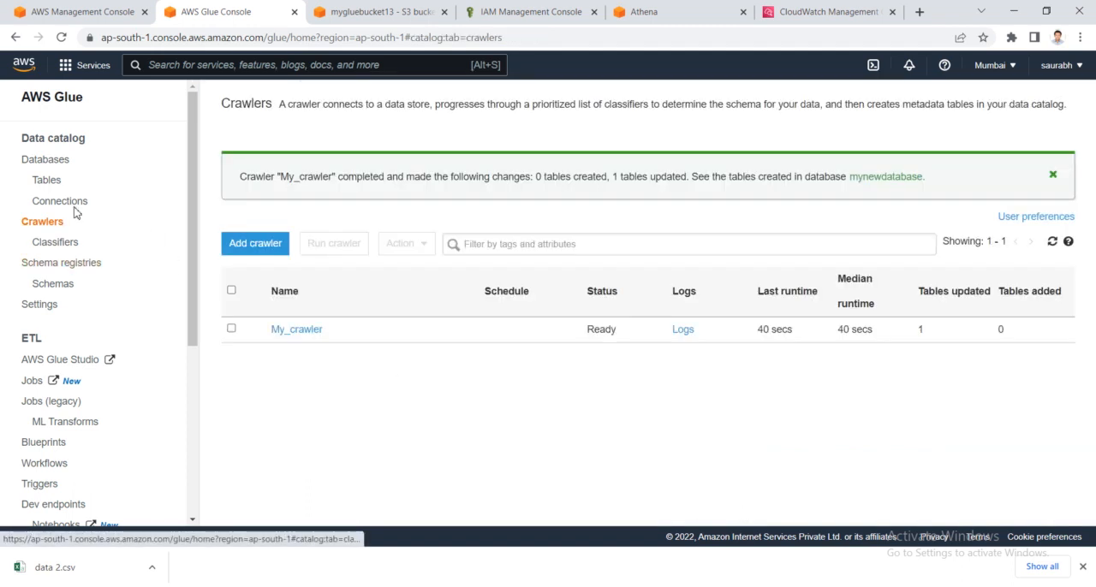
- Delete the mygluebucket13 table from the Glue data catalog
click(47, 182)
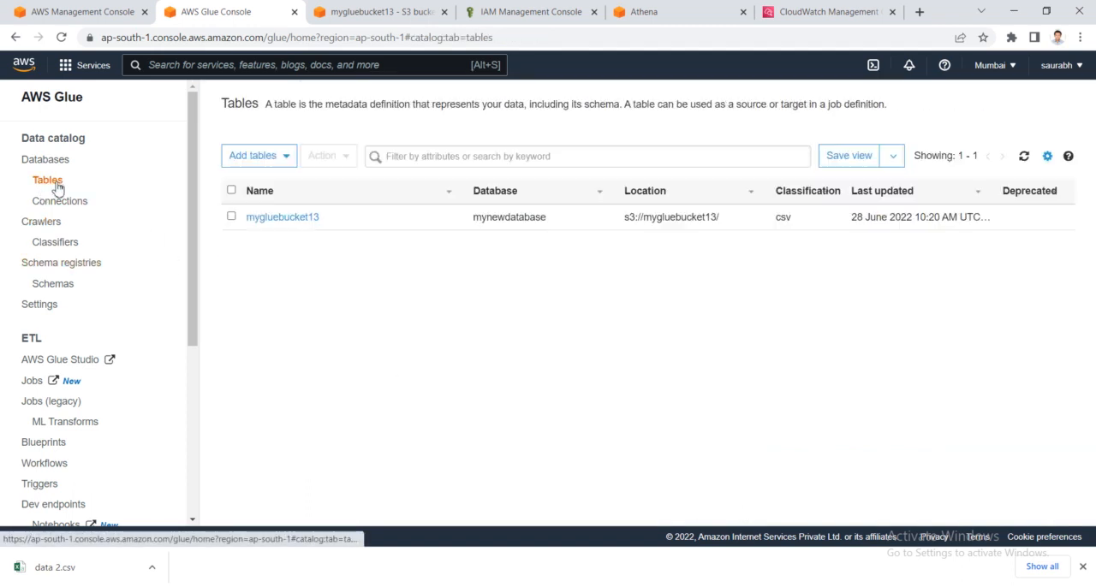
click(232, 216)
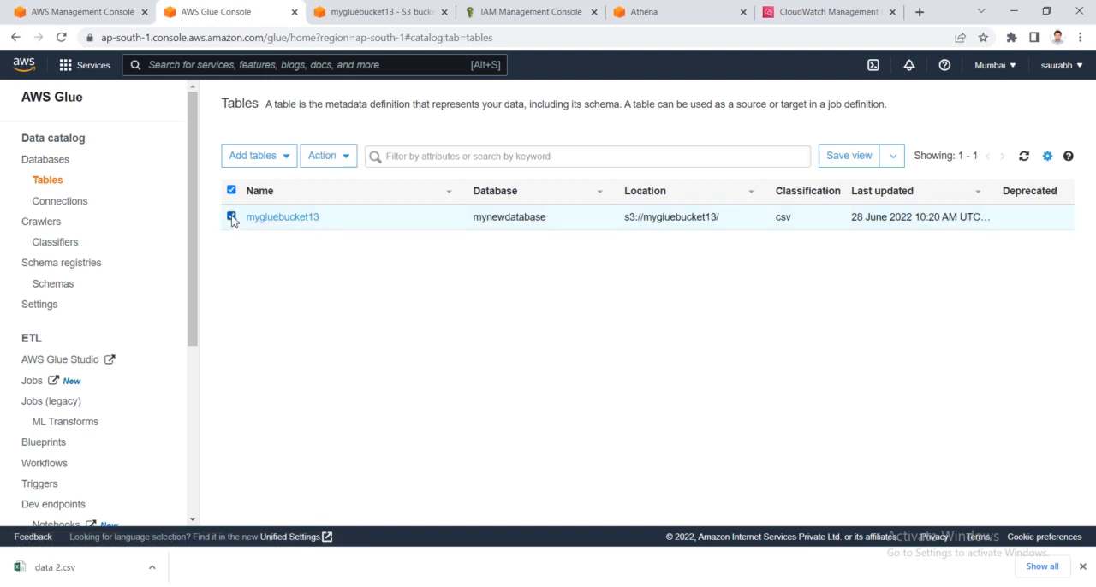
click(334, 167)
click(349, 253)
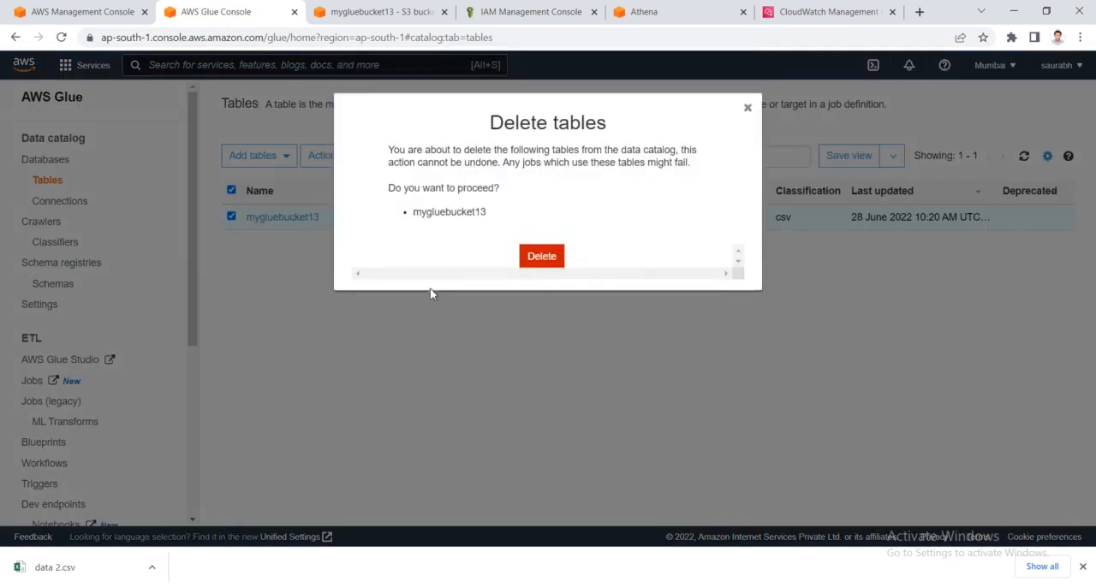
click(542, 270)
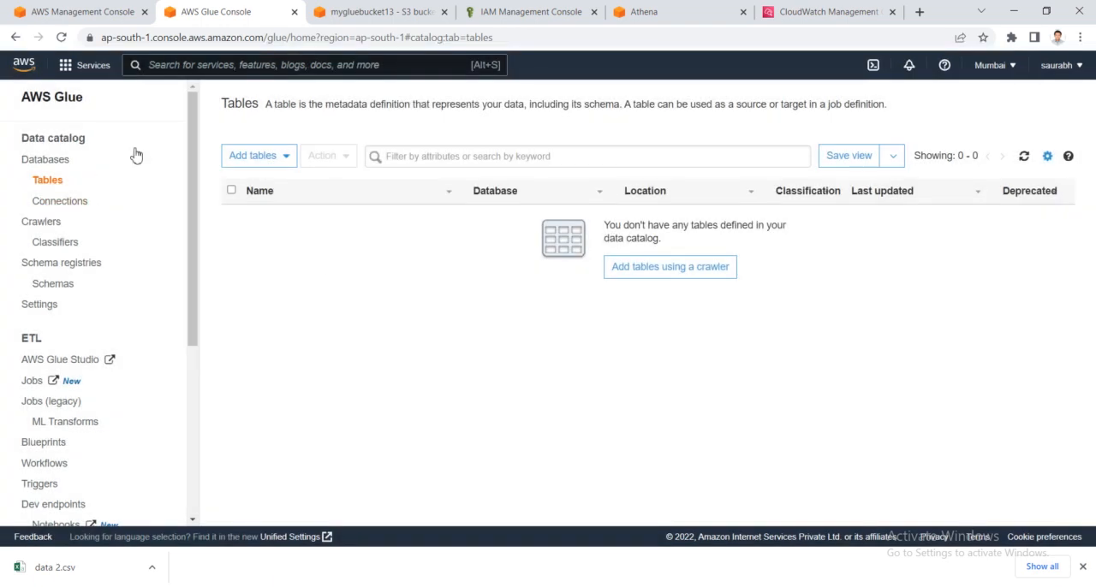
- Switch to Athena and refresh its data listing to check the tables in mynewdatabase
click(644, 11)
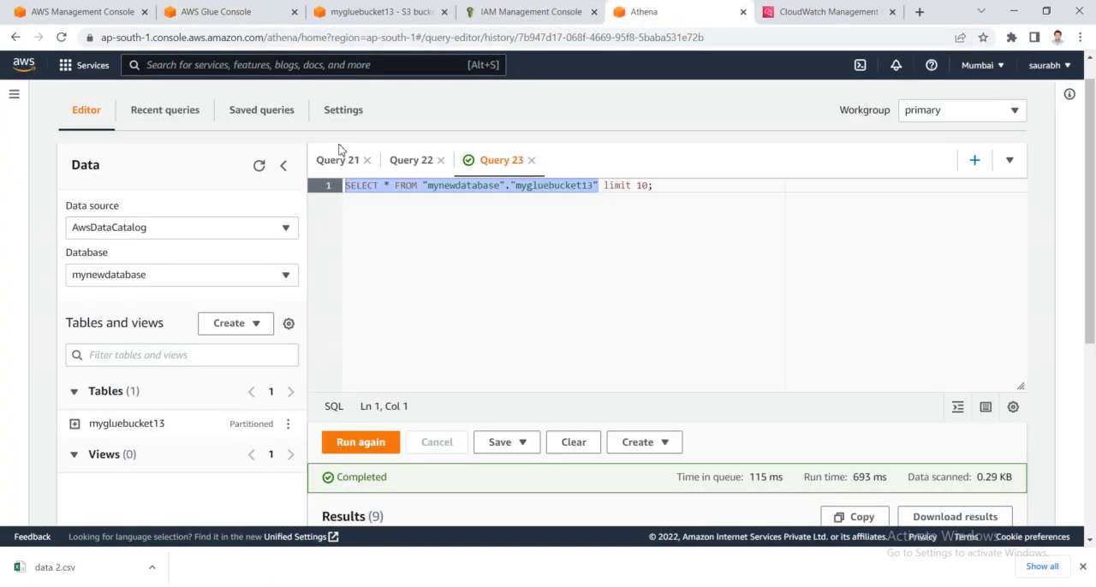
click(265, 173)
click(259, 166)
- Return to the crawlers list in AWS Glue and run My_crawler
click(221, 11)
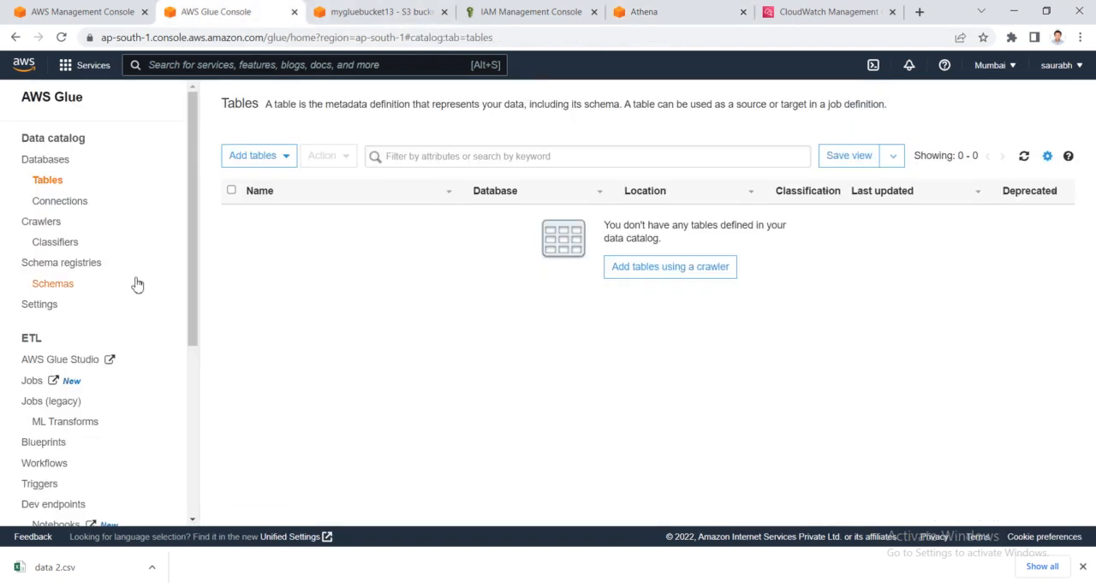
click(45, 224)
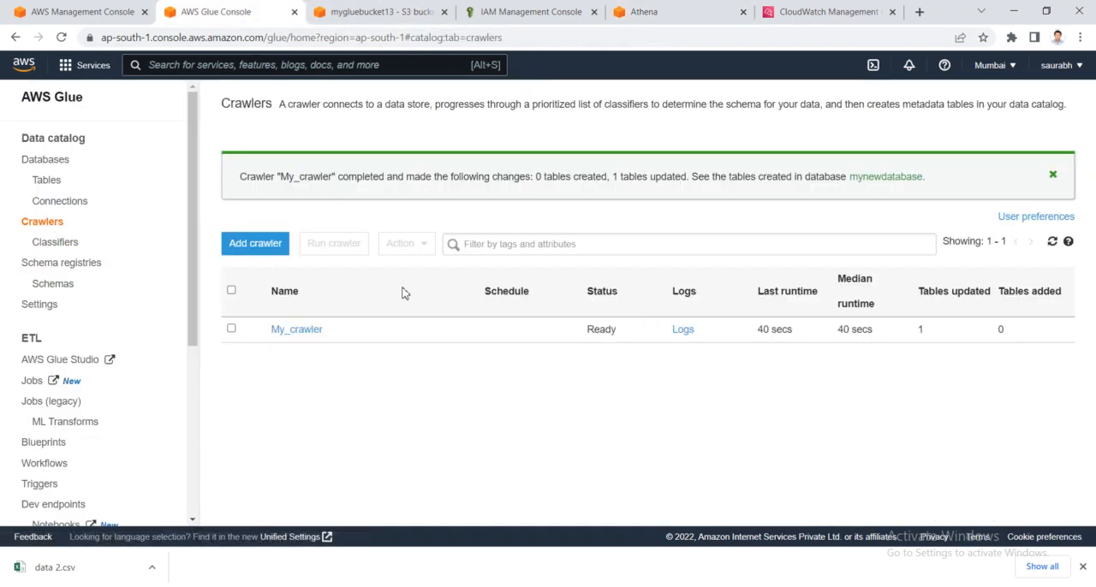
click(232, 332)
click(345, 250)
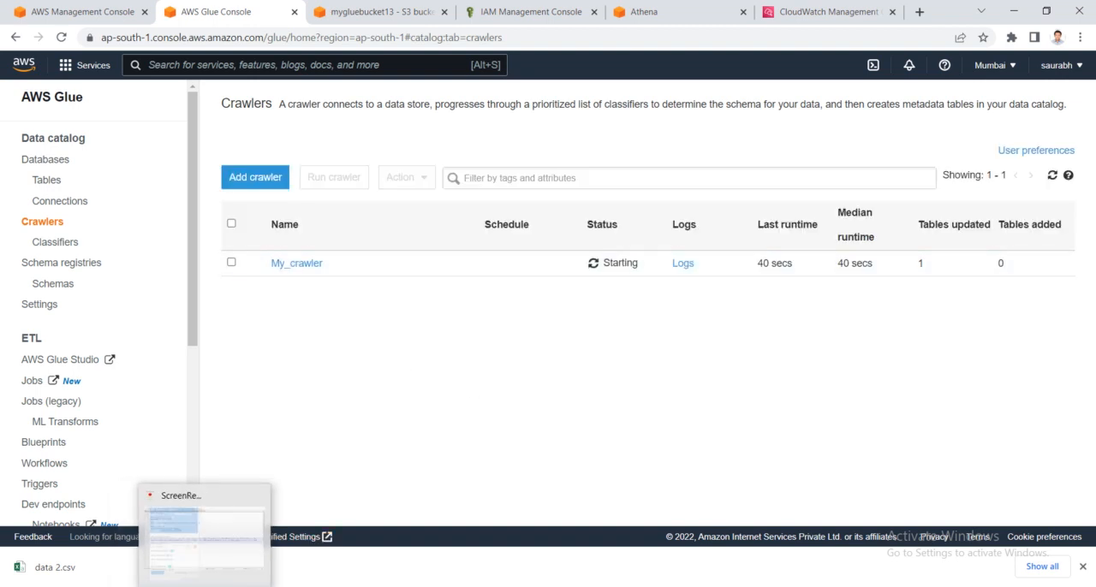
- Check the table level notes in Notepad++ and return to the Glue crawlers list
click(197, 584)
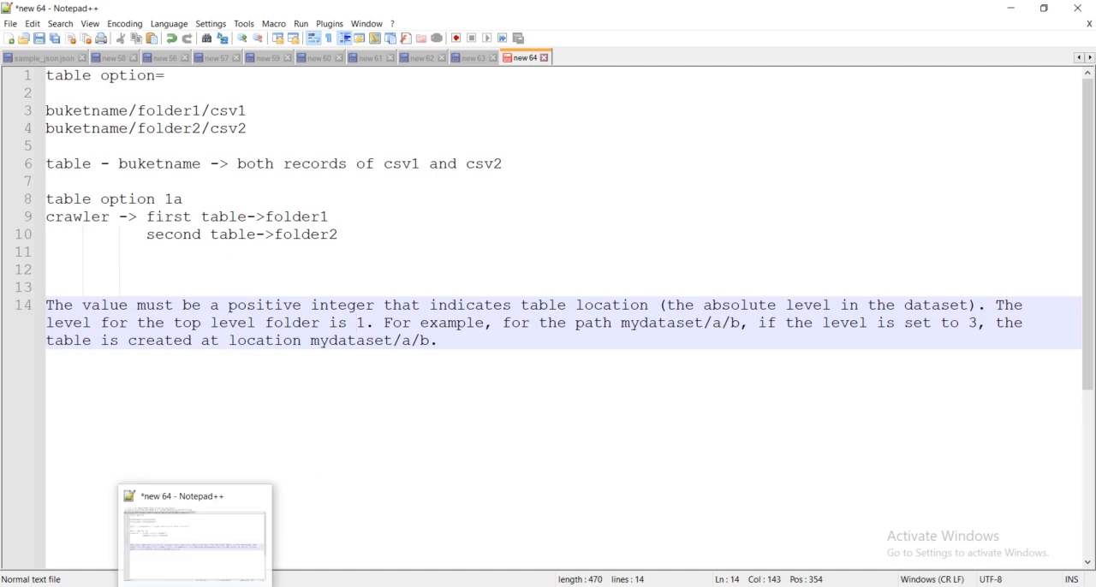
click(195, 585)
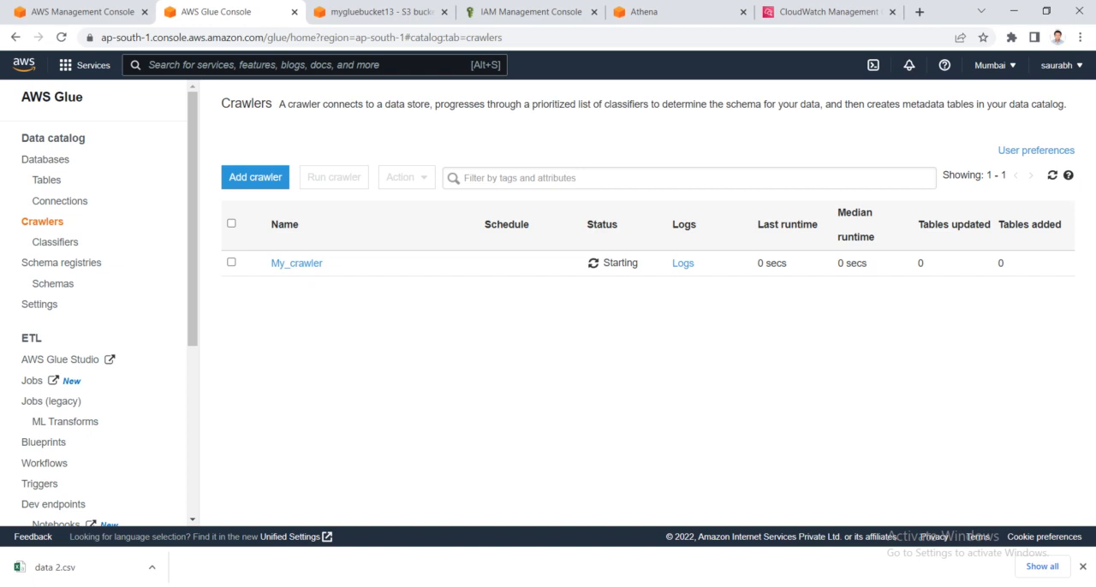
click(195, 585)
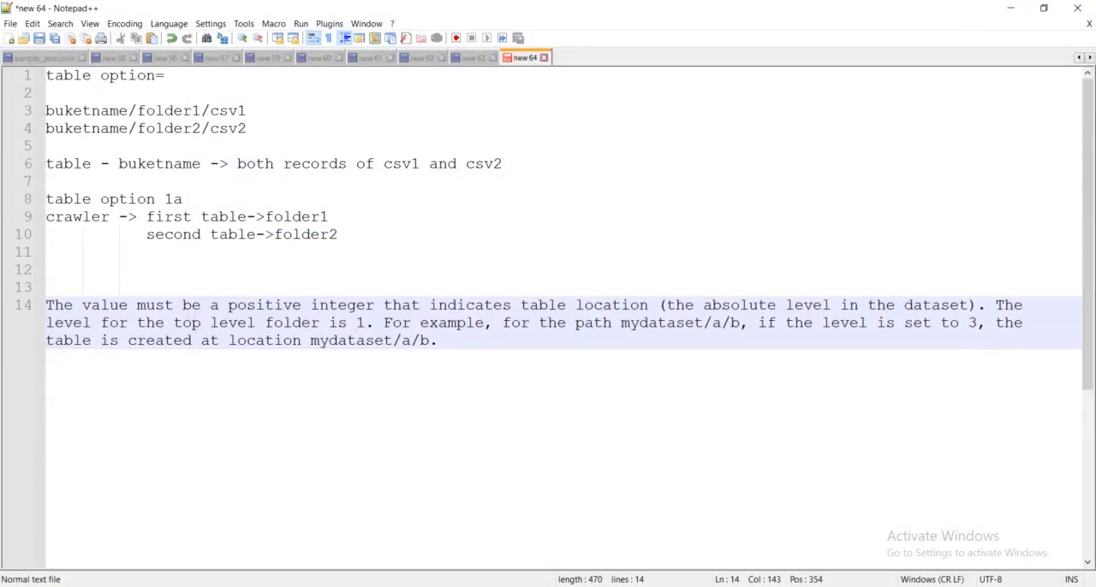
click(196, 585)
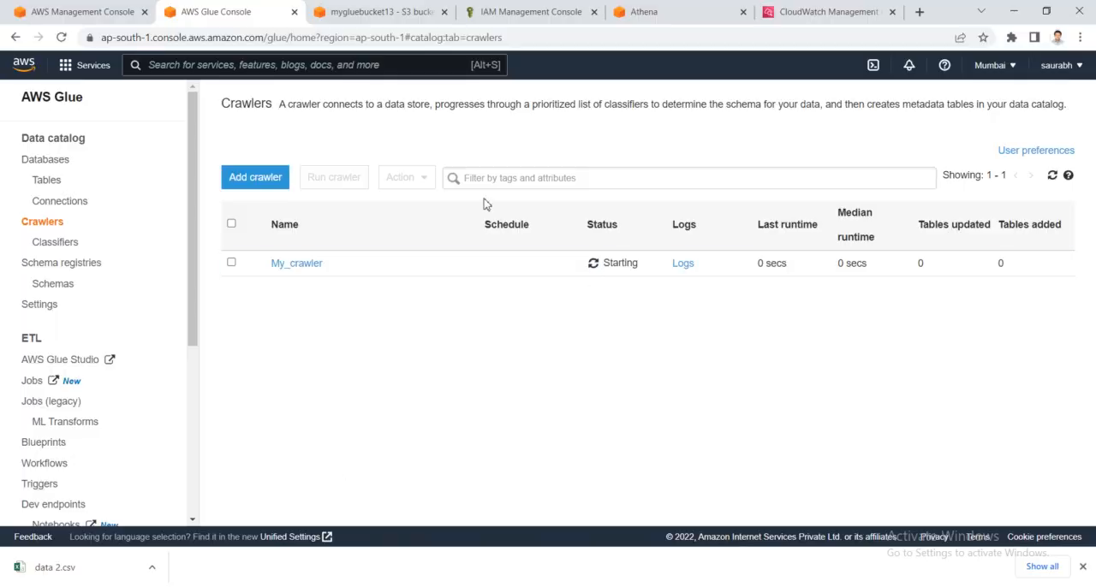
- Switch to Athena and review the earlier mygluebucket13 query results, including the partition_0 column
click(644, 12)
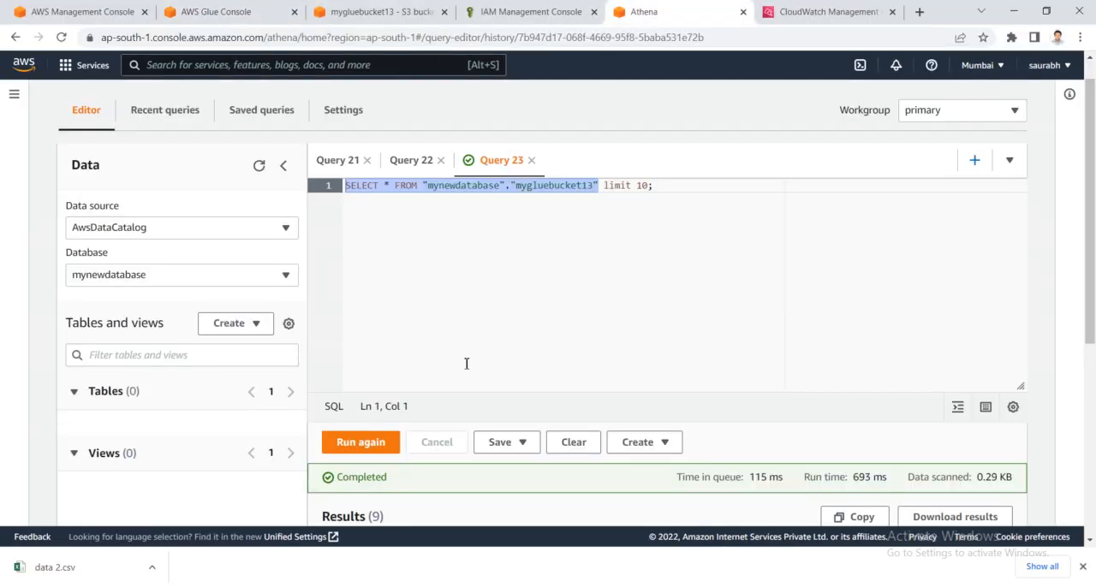
scroll(465, 362, down, 2)
scroll(443, 390, down, 2)
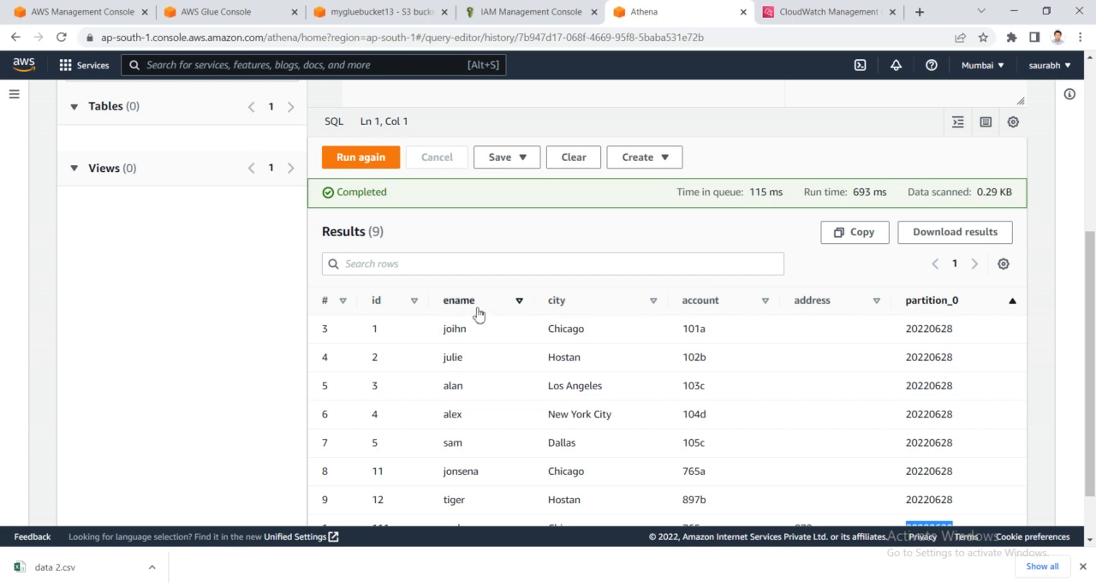
scroll(462, 328, up, 1)
scroll(462, 329, down, 2)
scroll(463, 329, up, 4)
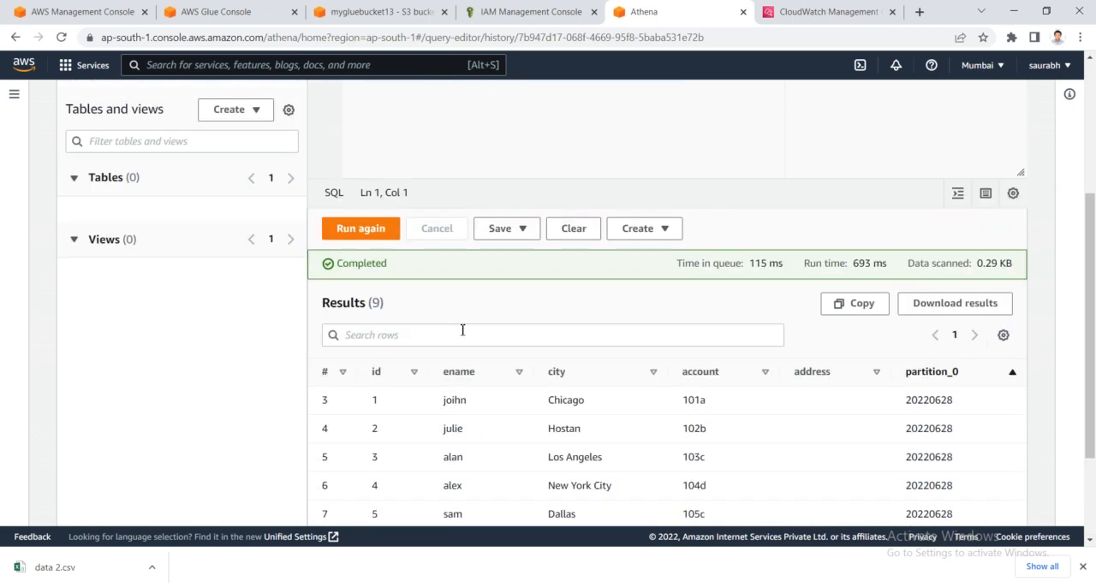
scroll(438, 408, down, 4)
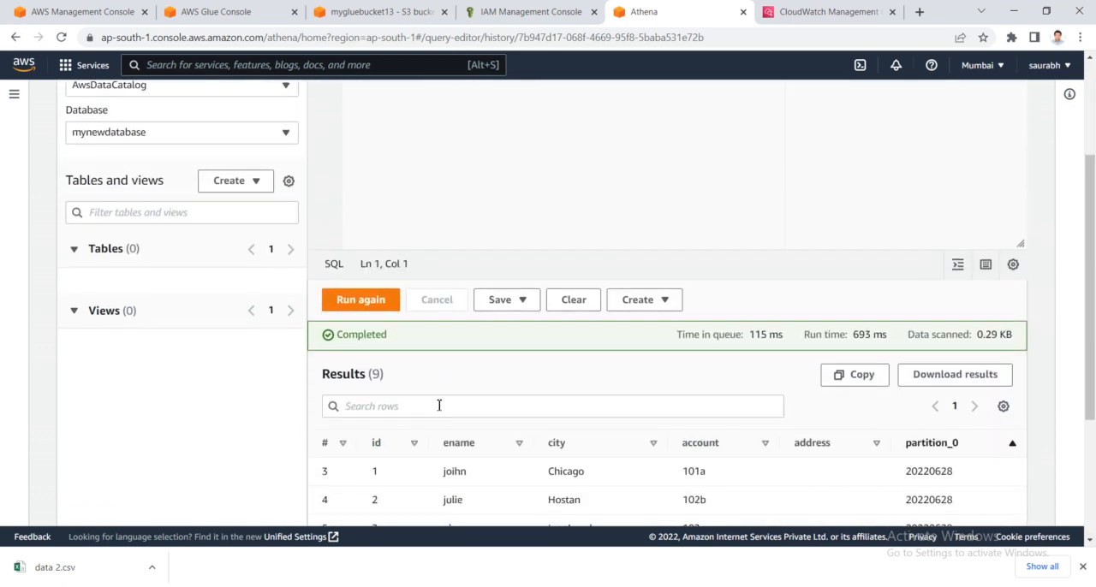
scroll(440, 405, up, 5)
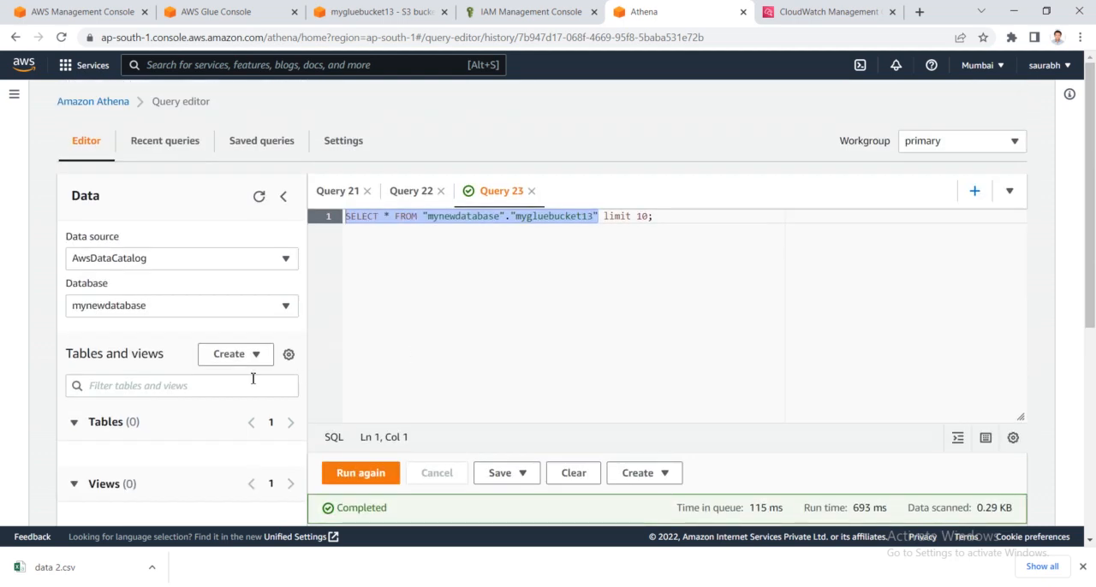
- Refresh Athena's data listing and close the old mygluebucket13 query tab
click(260, 196)
click(531, 190)
click(678, 352)
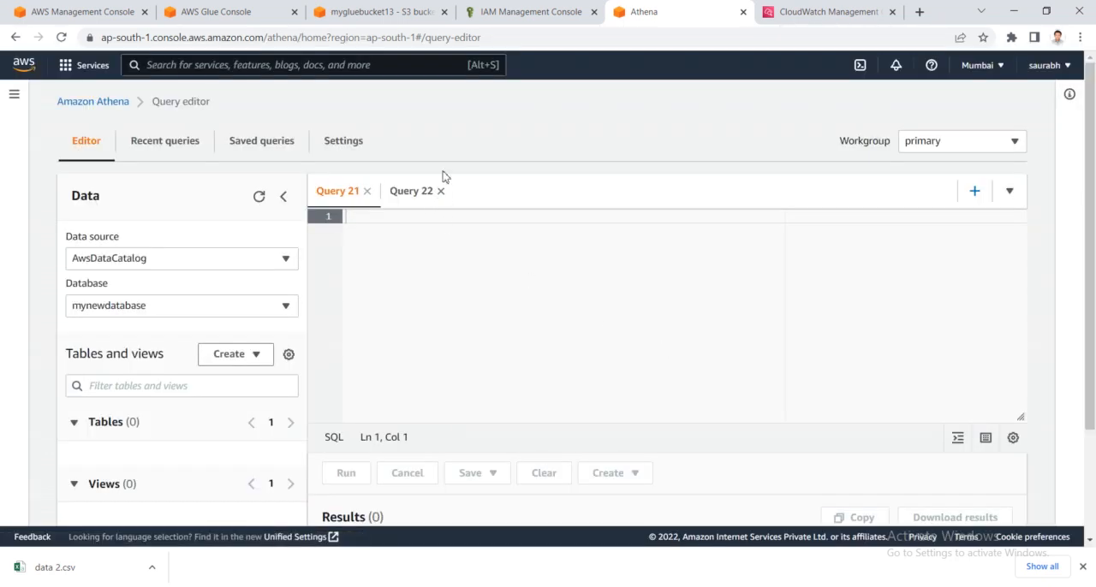
- Return to AWS Glue and keep refreshing the crawlers list until the My_crawler run finishes
click(379, 8)
click(264, 8)
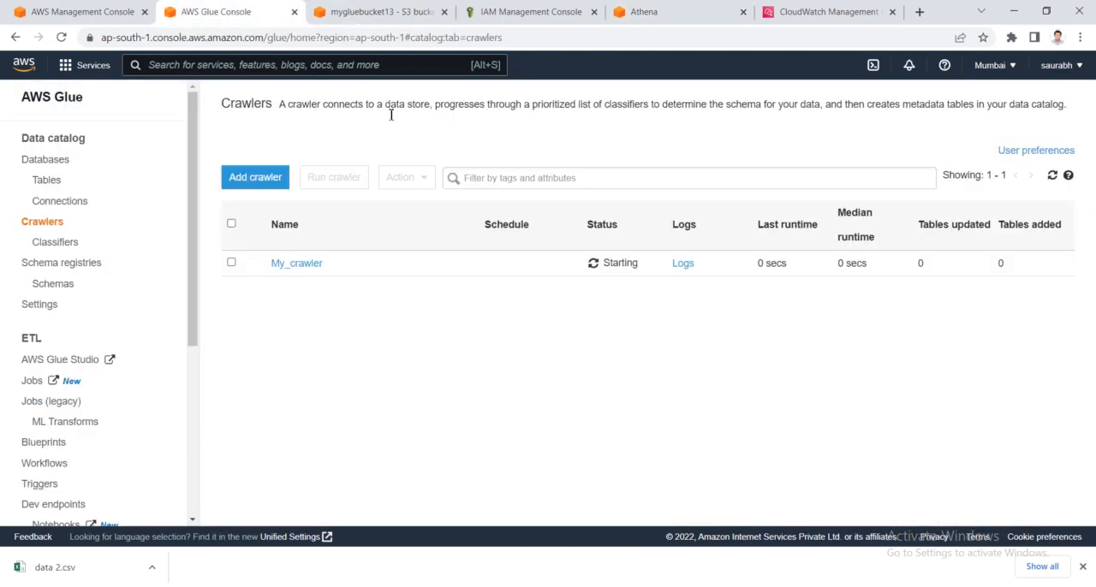
click(1052, 179)
click(1051, 179)
click(1051, 179)
click(1051, 179)
click(1051, 179)
click(1051, 179)
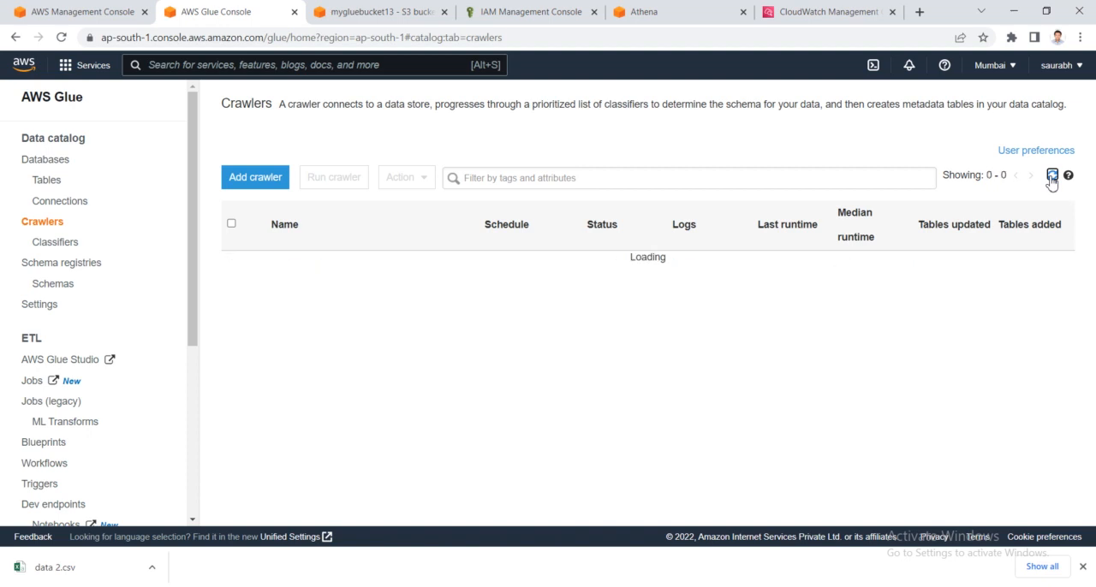
click(1052, 179)
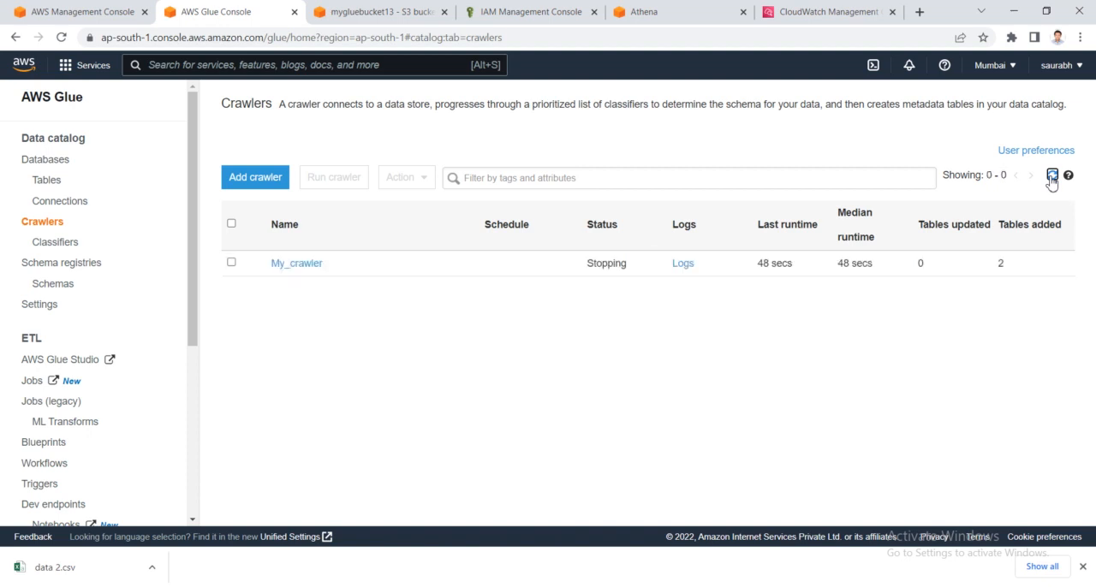
click(1052, 179)
click(1052, 179)
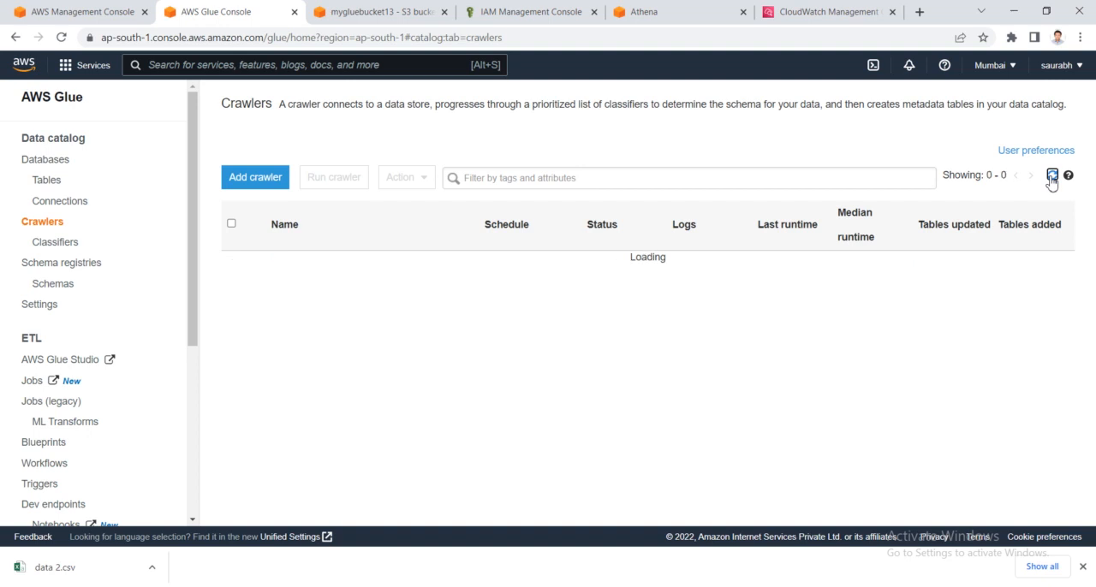
click(1052, 179)
click(1051, 179)
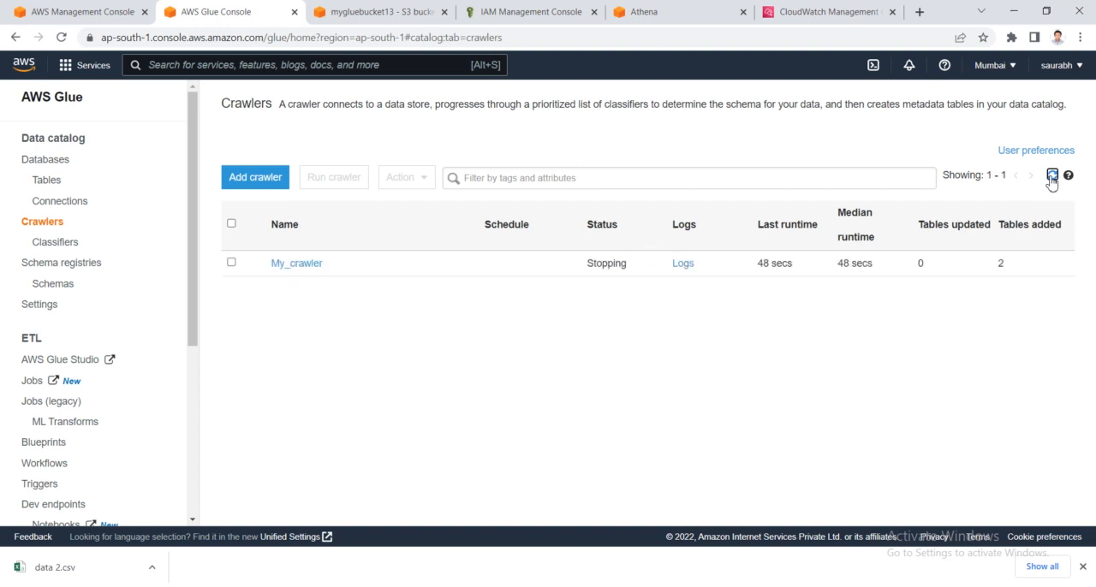
click(1052, 179)
click(1052, 179)
click(1051, 176)
click(1051, 176)
click(1052, 176)
click(1052, 176)
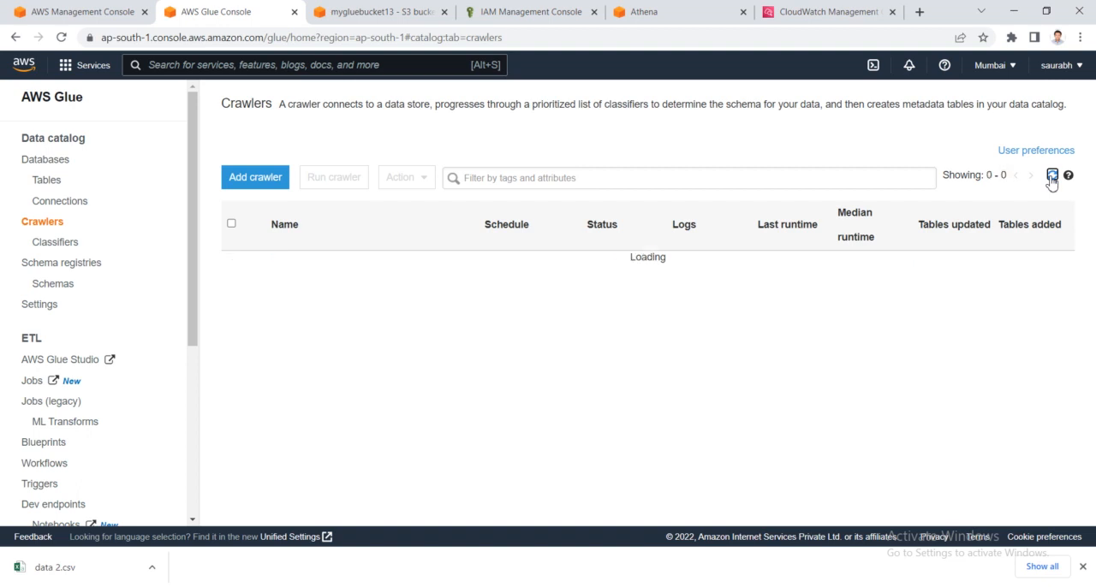
click(1052, 176)
click(1051, 177)
click(1052, 176)
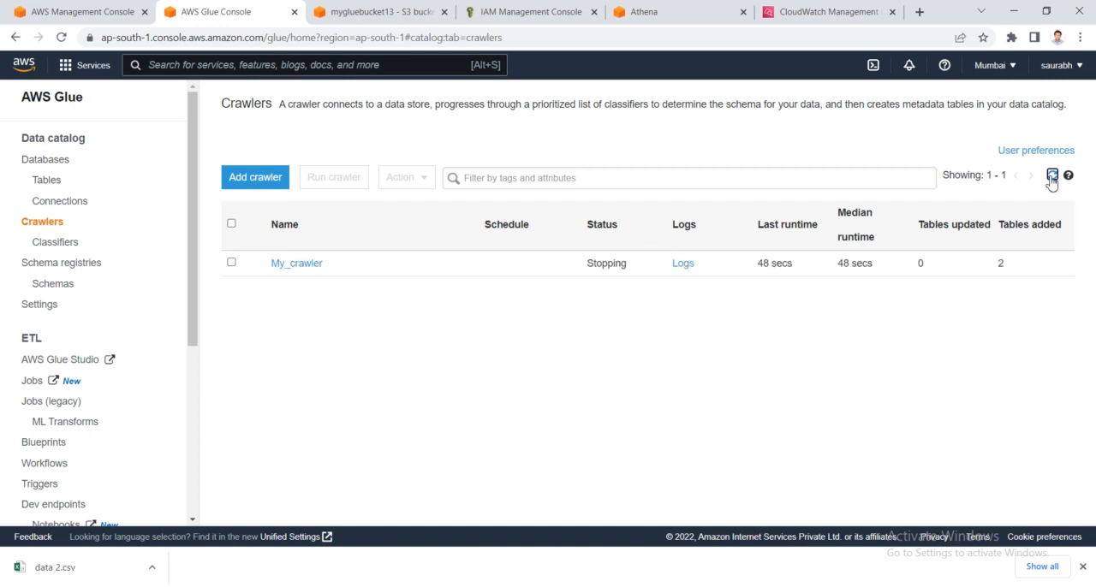
click(1051, 176)
click(1052, 177)
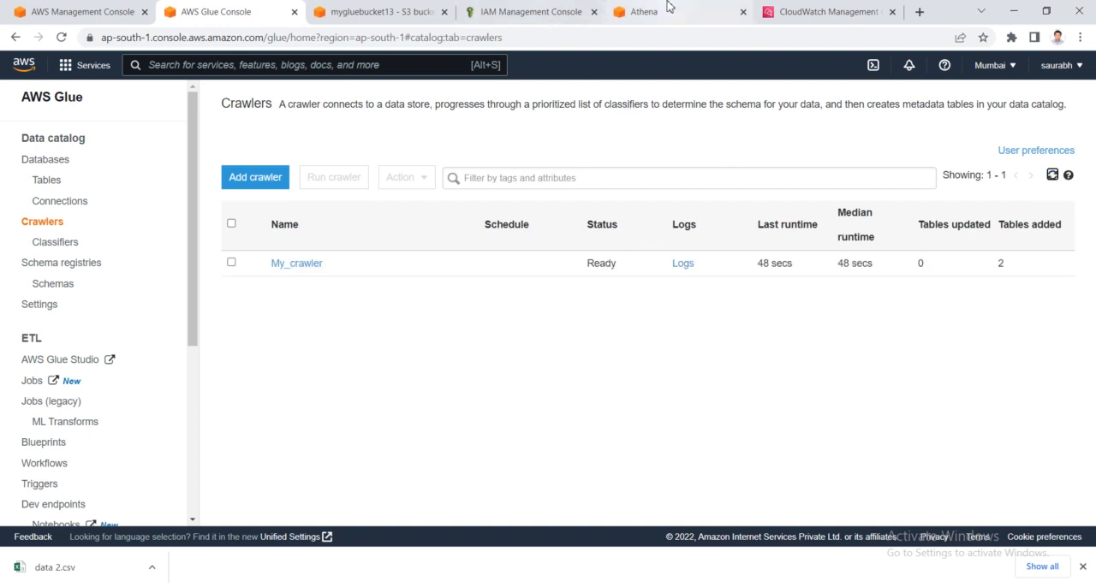
- Refresh Athena's data listing and compare the tables in mynewdatabase with the folders in the mygluebucket13 S3 bucket
click(642, 16)
click(259, 196)
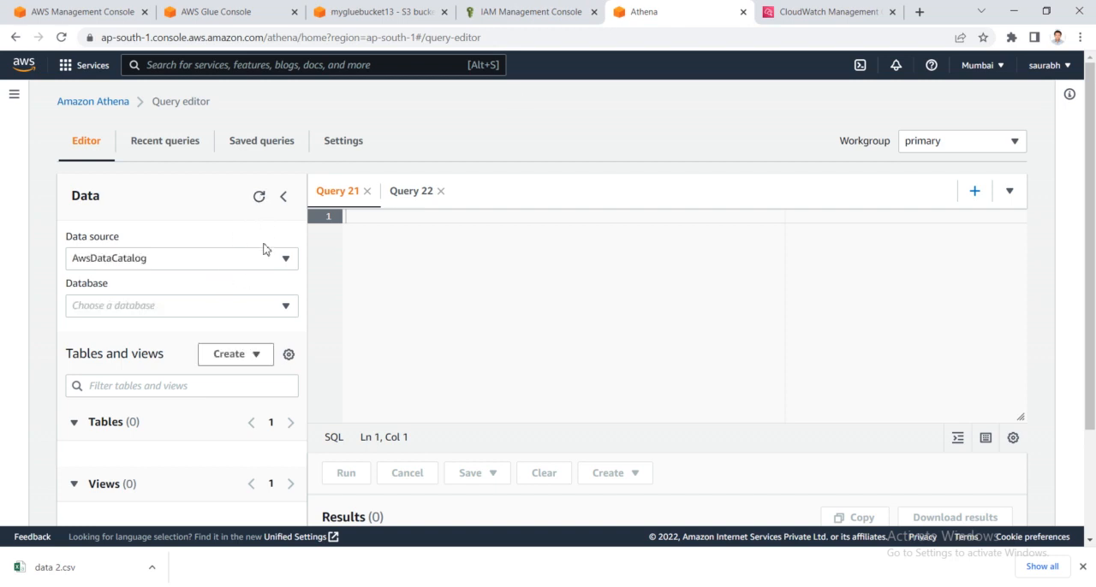
scroll(352, 325, down, 1)
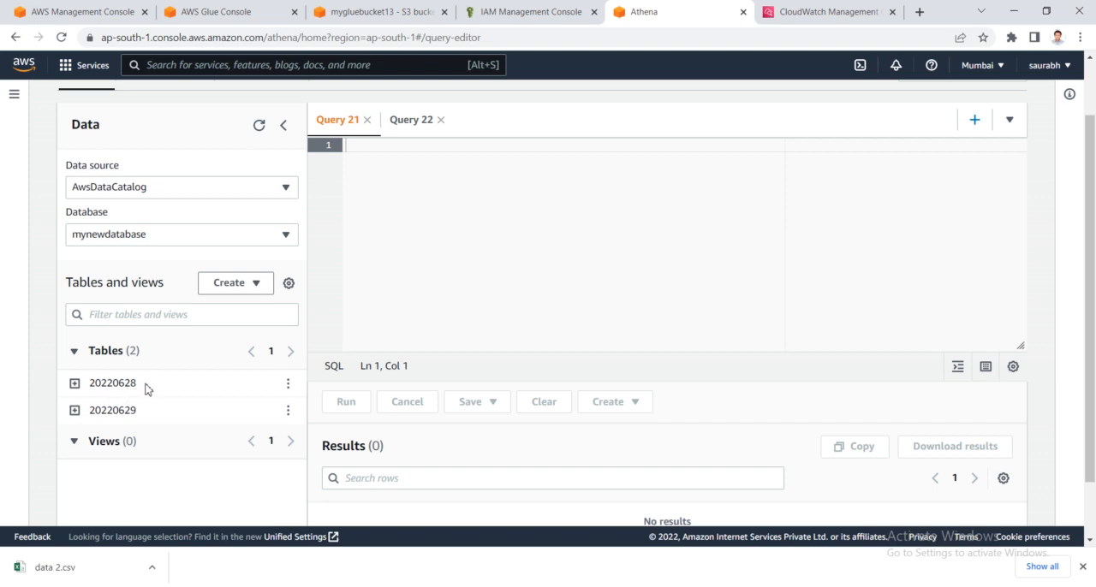
click(266, 8)
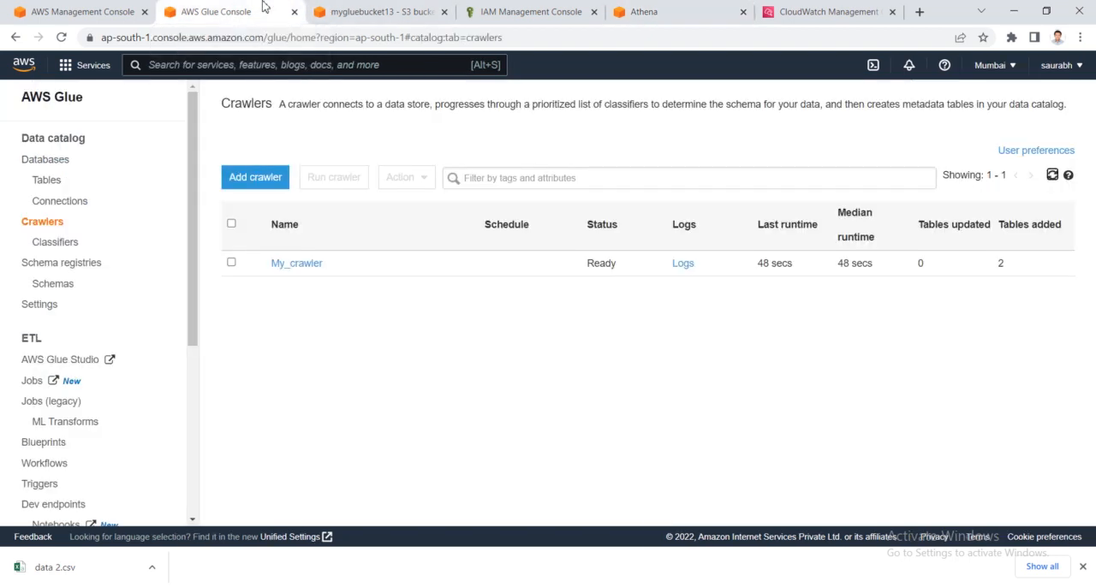
click(361, 9)
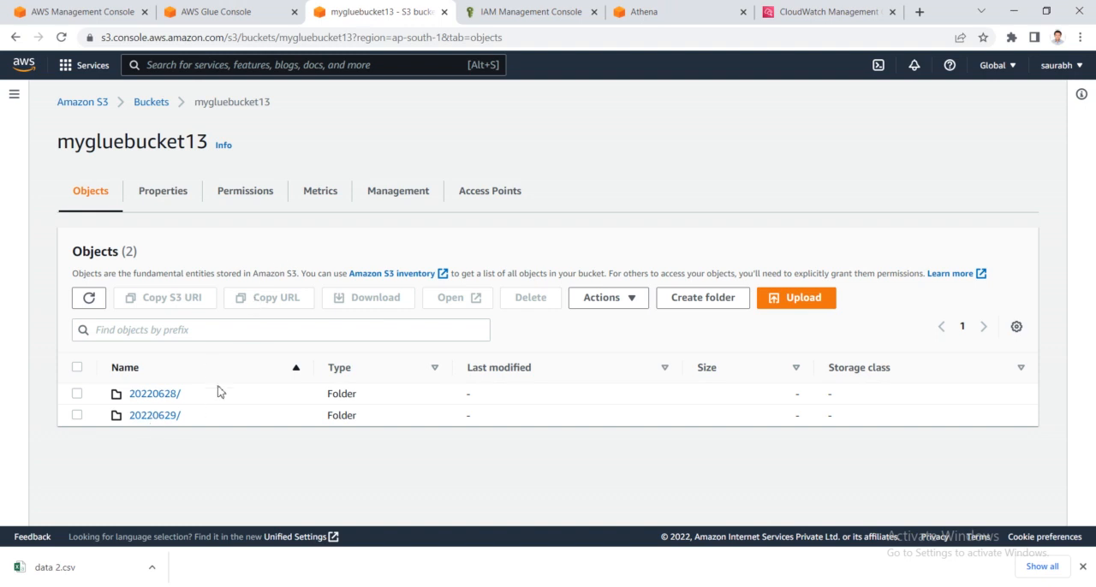
- Preview the 20220628 table in Athena and examine its rows and columns
click(642, 11)
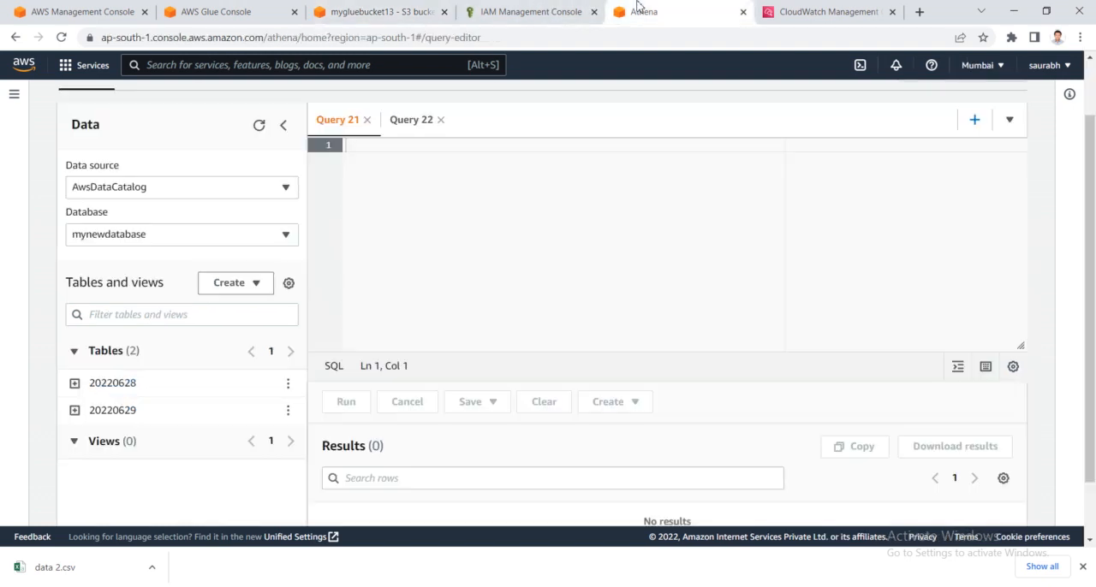
click(288, 385)
click(339, 207)
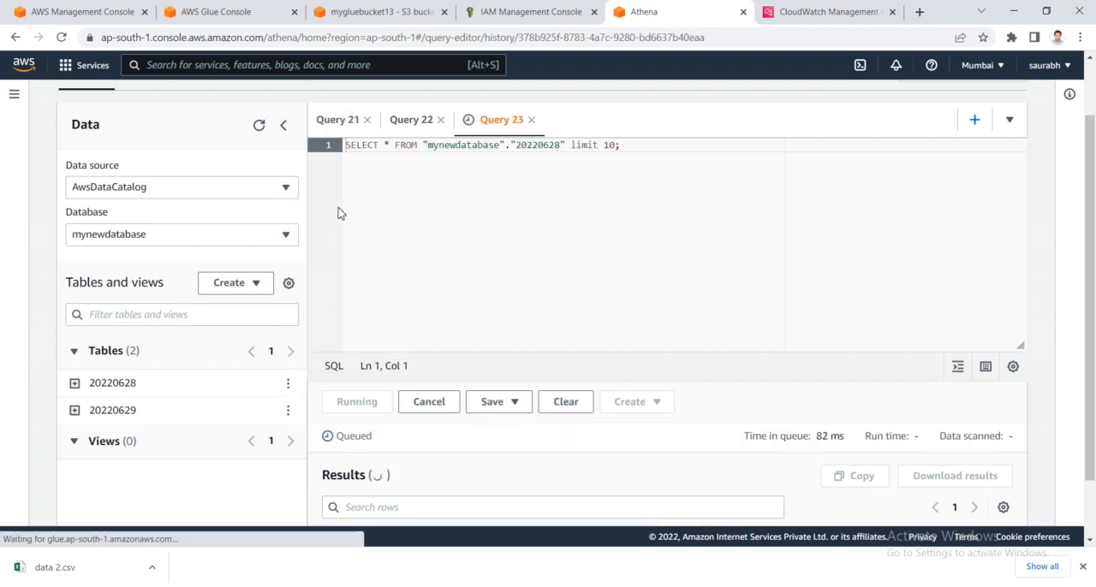
scroll(490, 274, down, 2)
scroll(548, 357, down, 2)
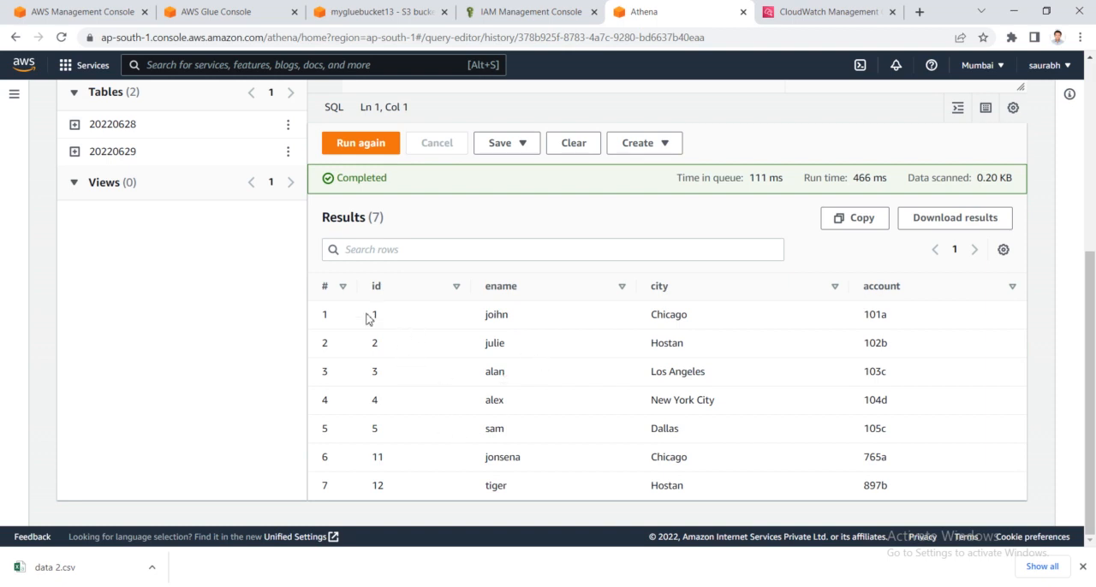
scroll(875, 413, up, 3)
scroll(875, 413, down, 3)
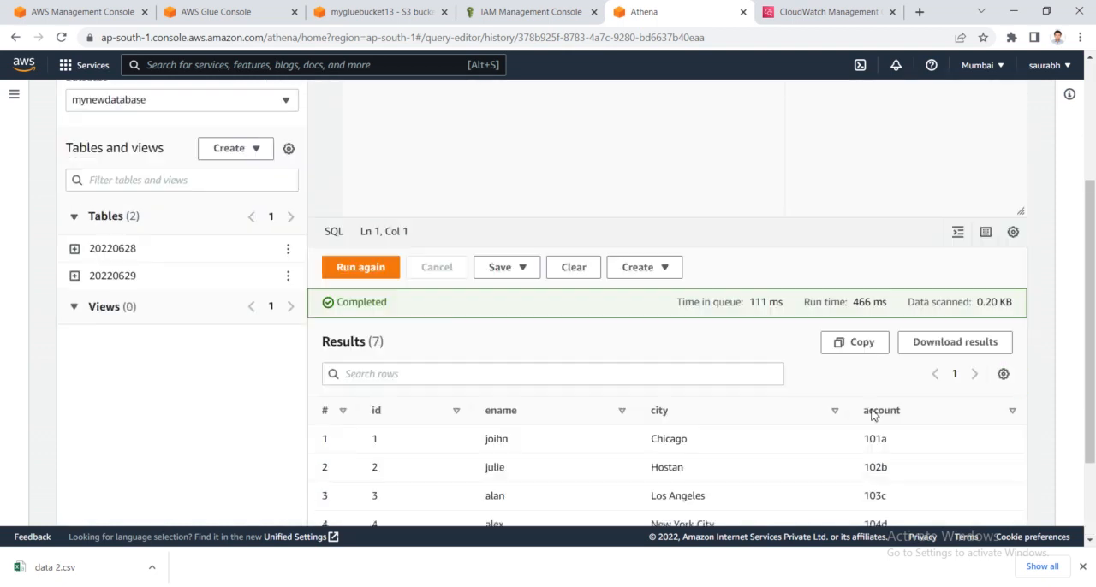
- Preview the 20220629 table in Athena and examine its returned rows and the query
scroll(619, 399, up, 4)
click(288, 437)
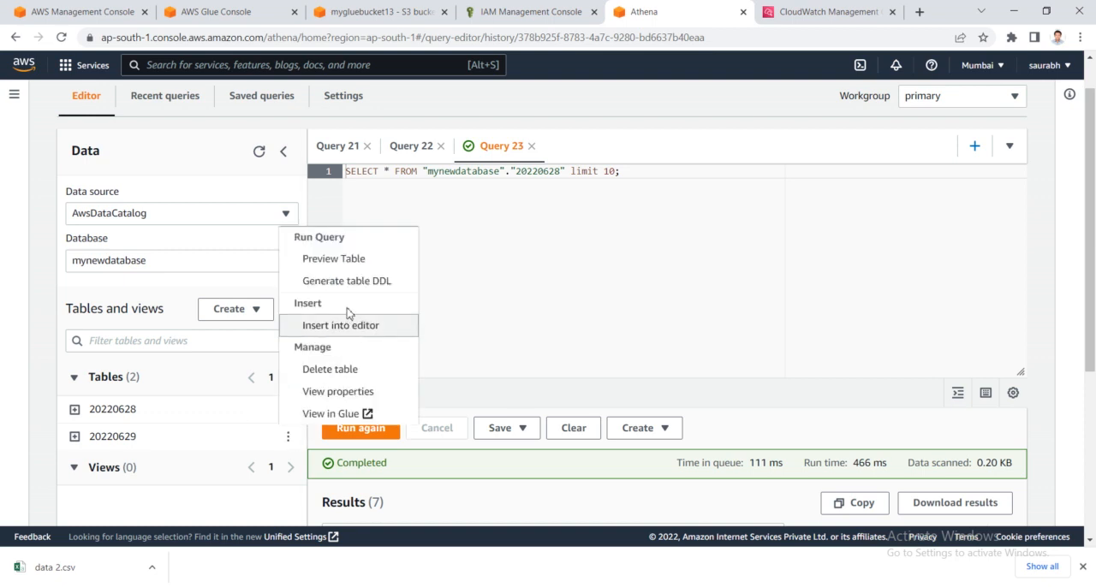
click(355, 259)
scroll(506, 350, down, 3)
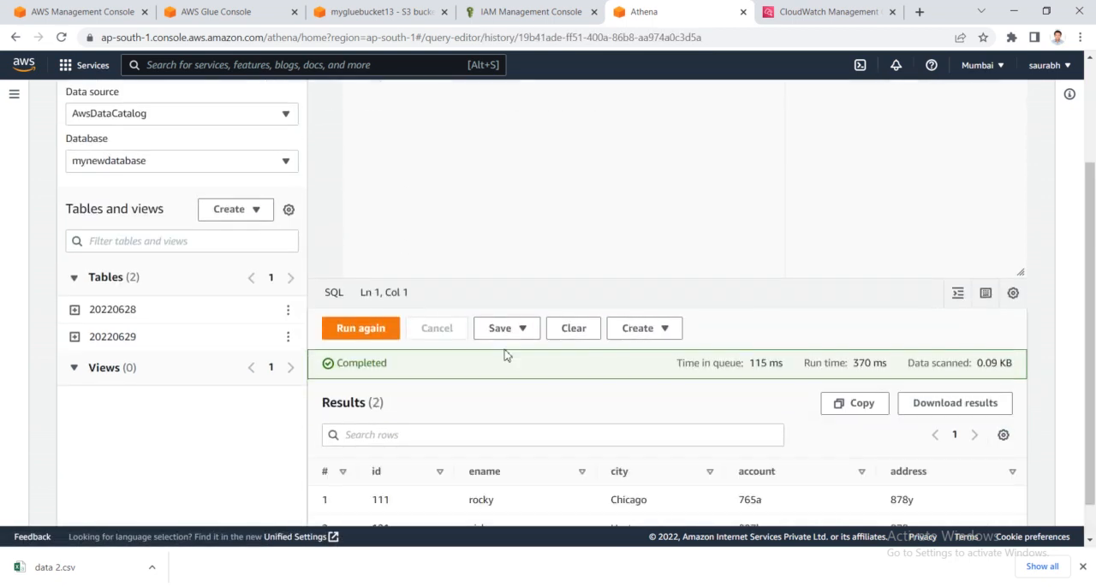
drag(959, 499, 377, 452)
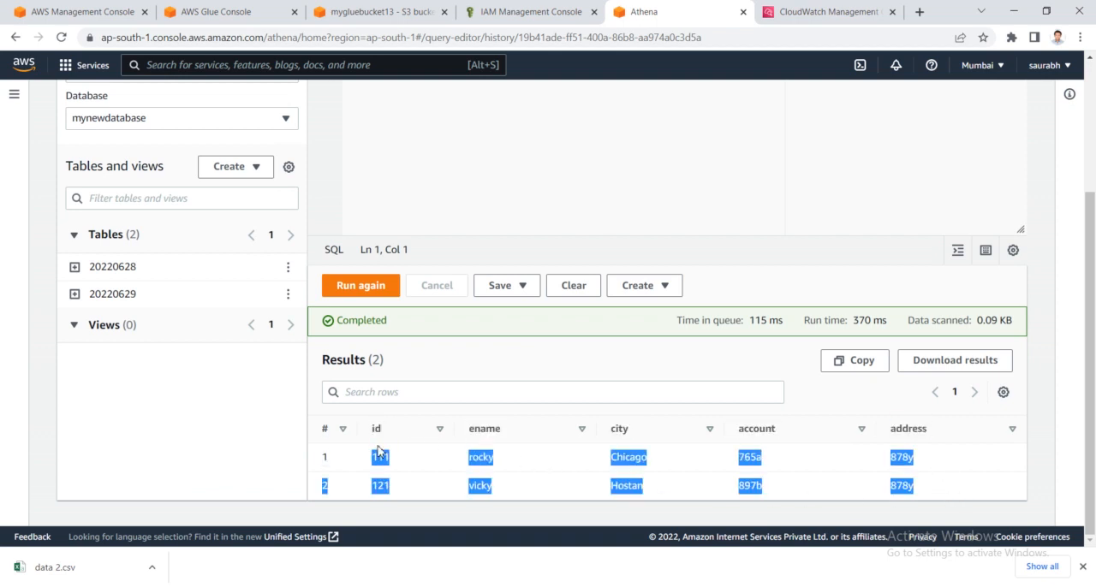
click(470, 113)
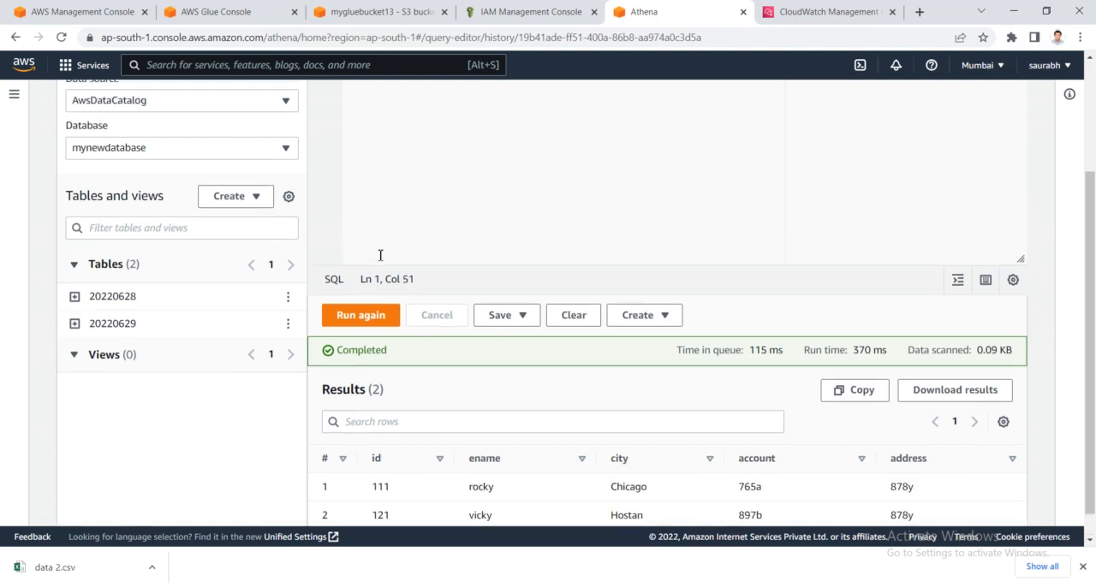
scroll(374, 254, up, 3)
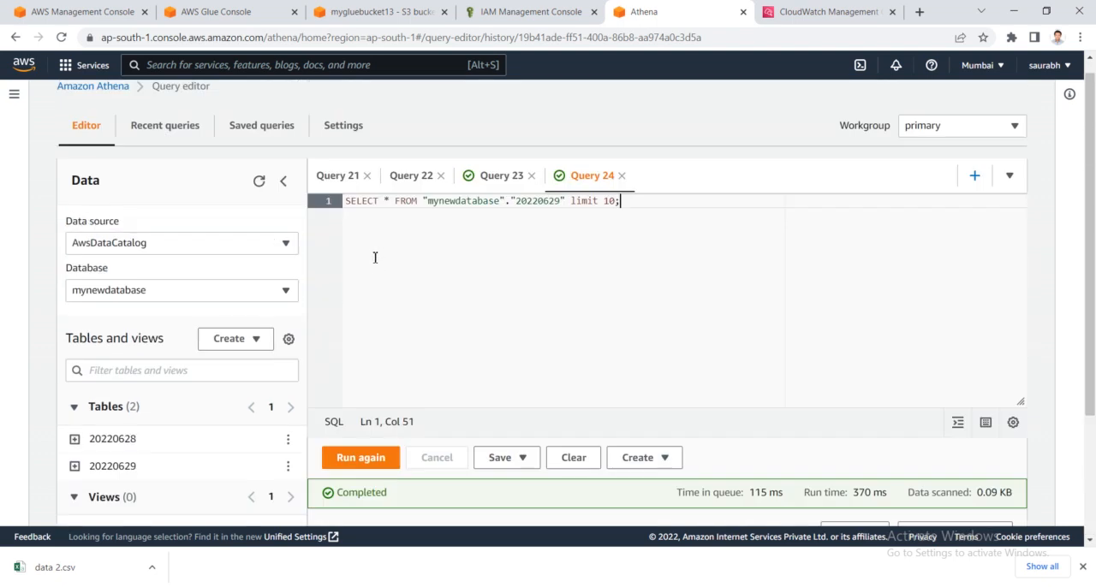
- Recheck the folders in mygluebucket13, then open My_crawler for editing in AWS Glue
click(388, 11)
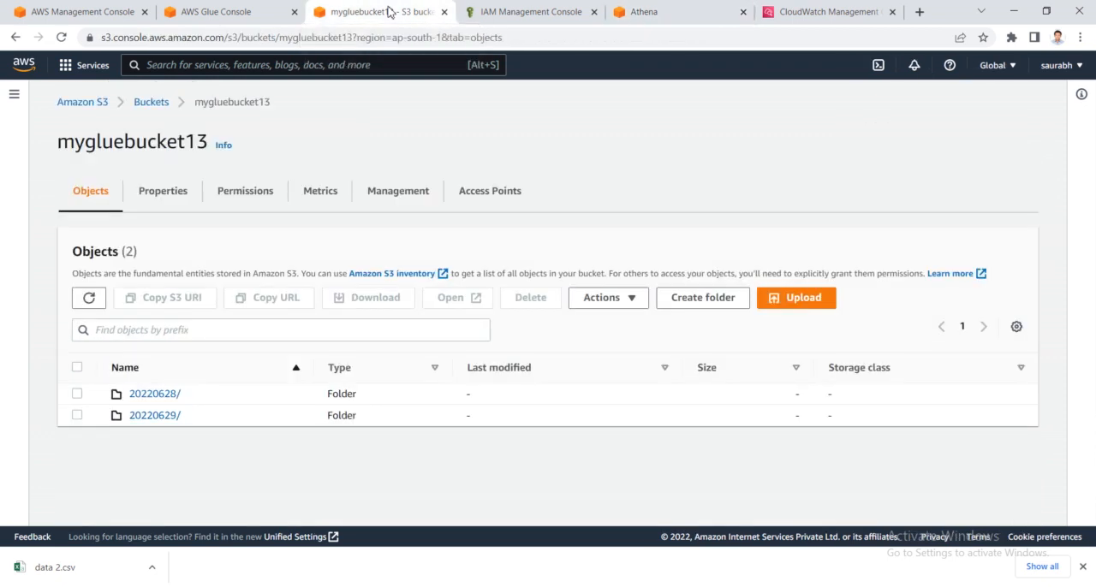
click(243, 8)
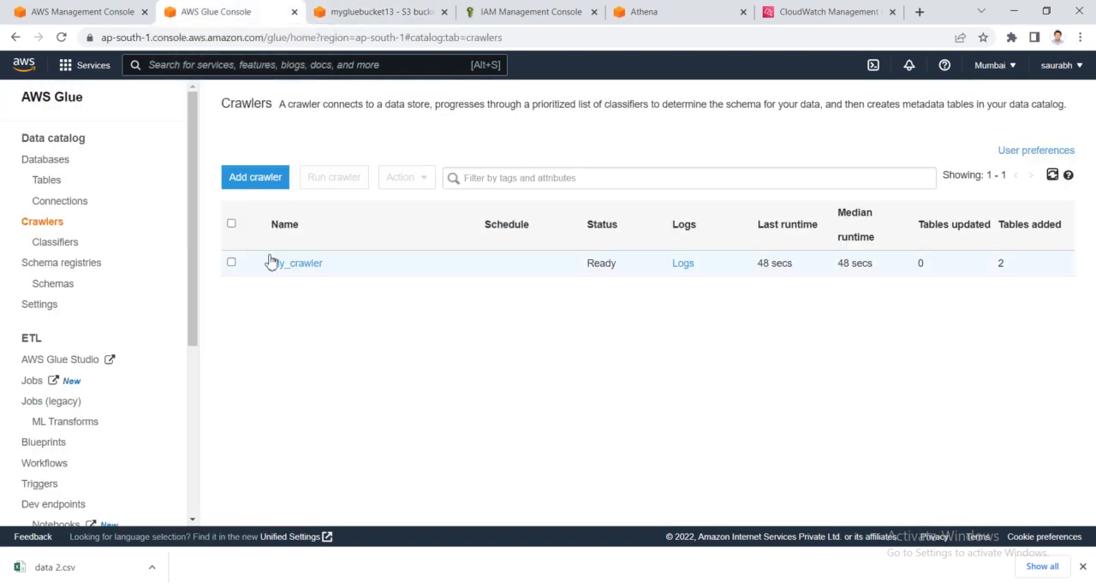
click(231, 262)
click(411, 180)
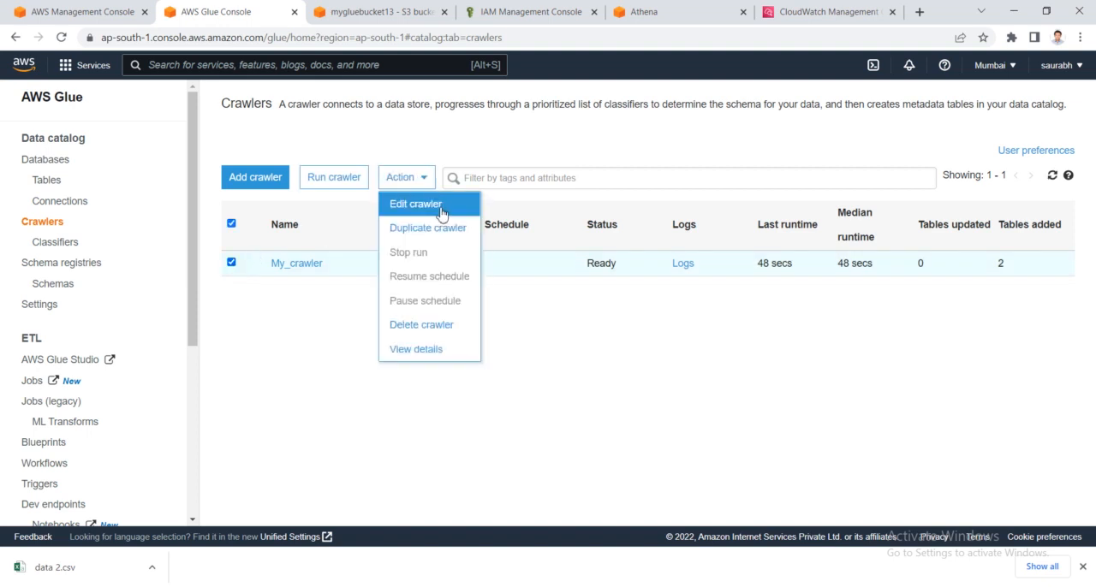
click(445, 207)
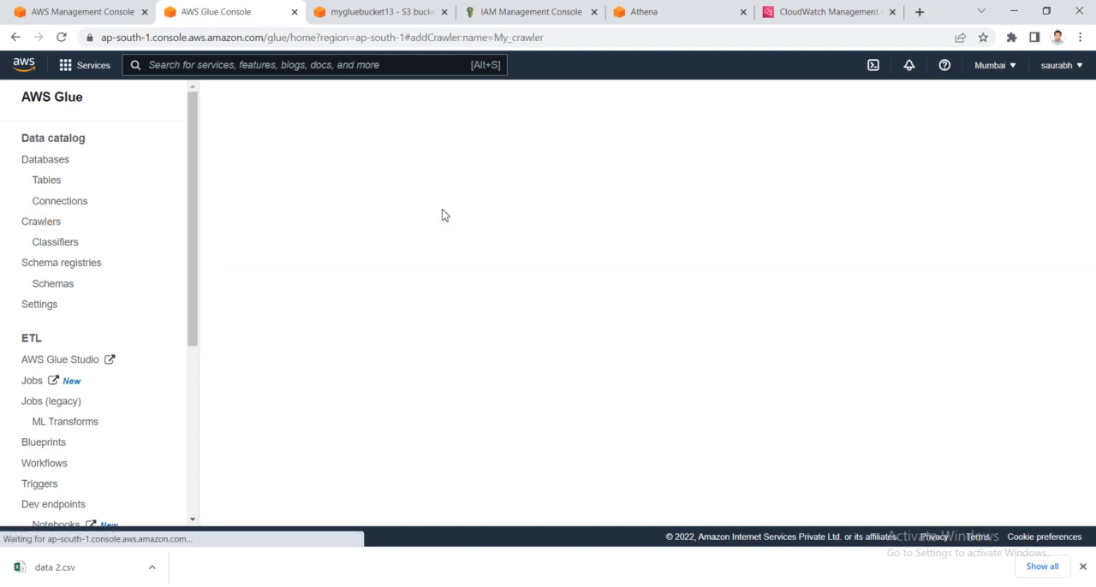
- Keep My_crawler's existing info, source type, data store, IAM role and schedule settings, and advance to its output configuration
click(717, 300)
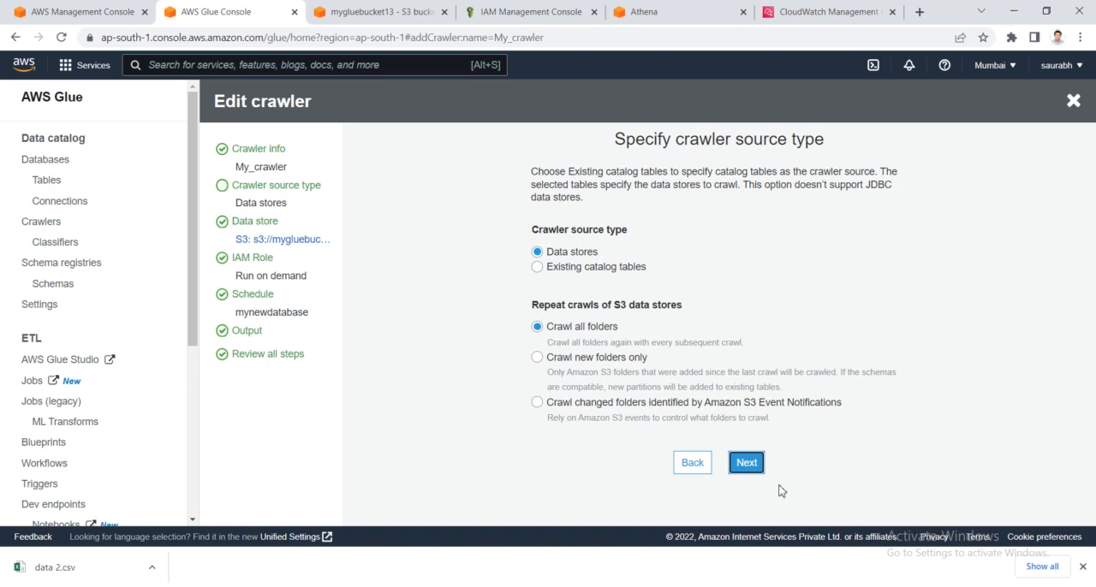
click(755, 467)
scroll(721, 461, down, 2)
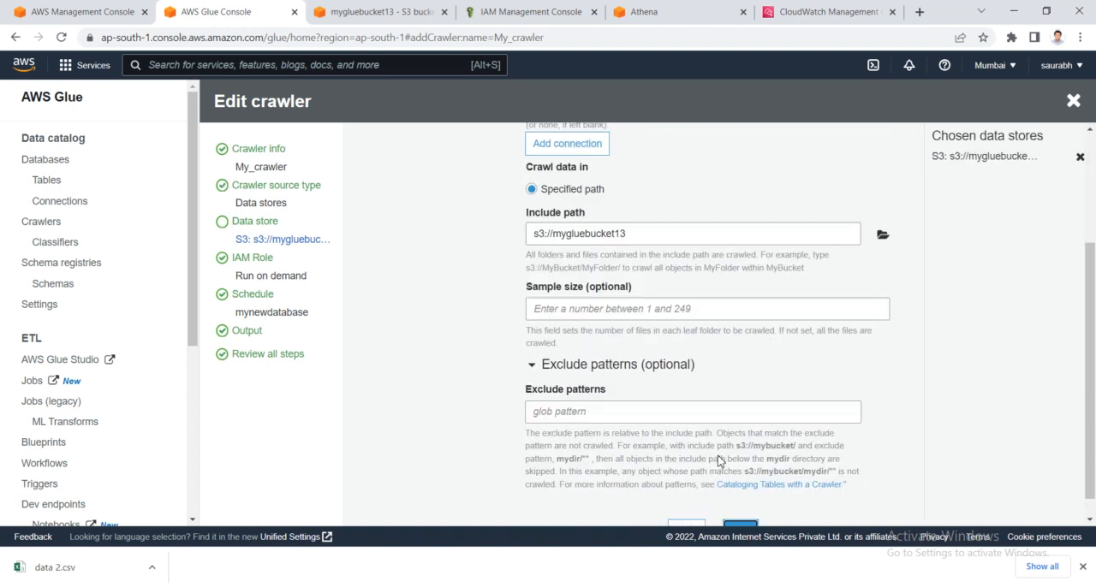
scroll(733, 505, down, 1)
click(741, 507)
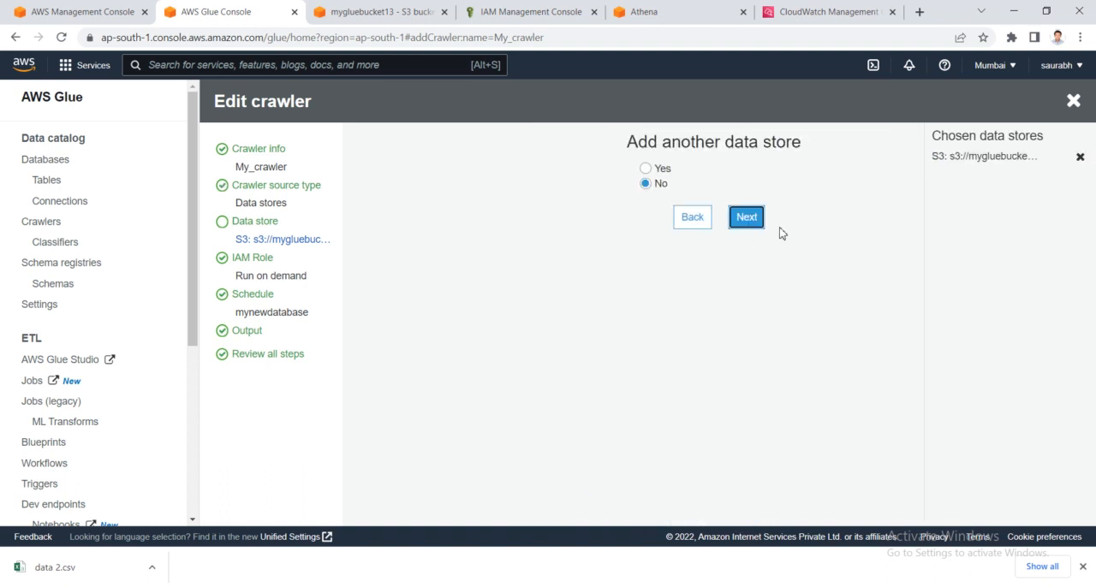
click(745, 221)
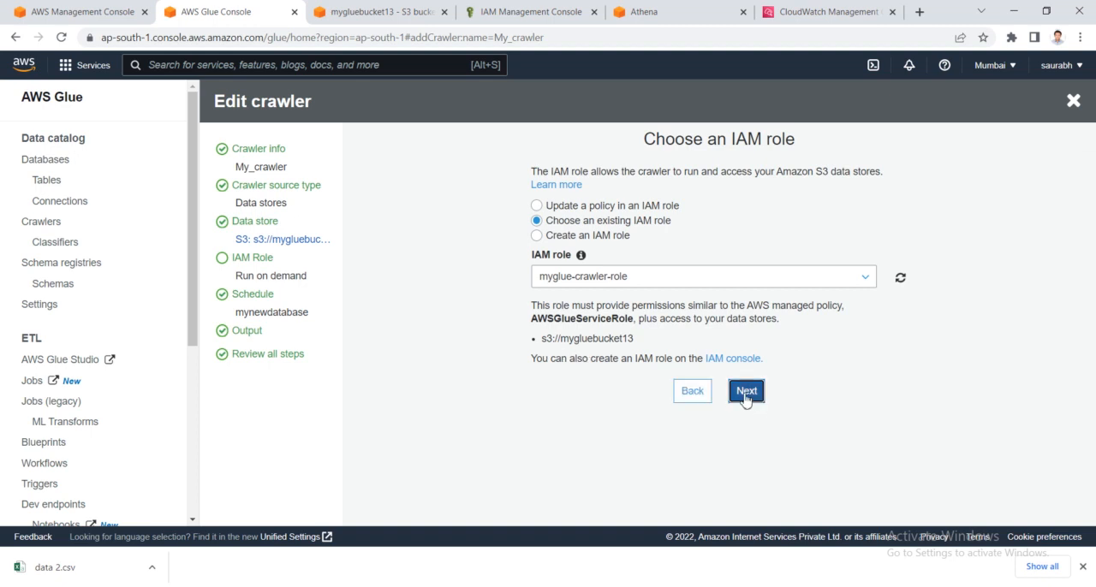
click(745, 396)
click(748, 236)
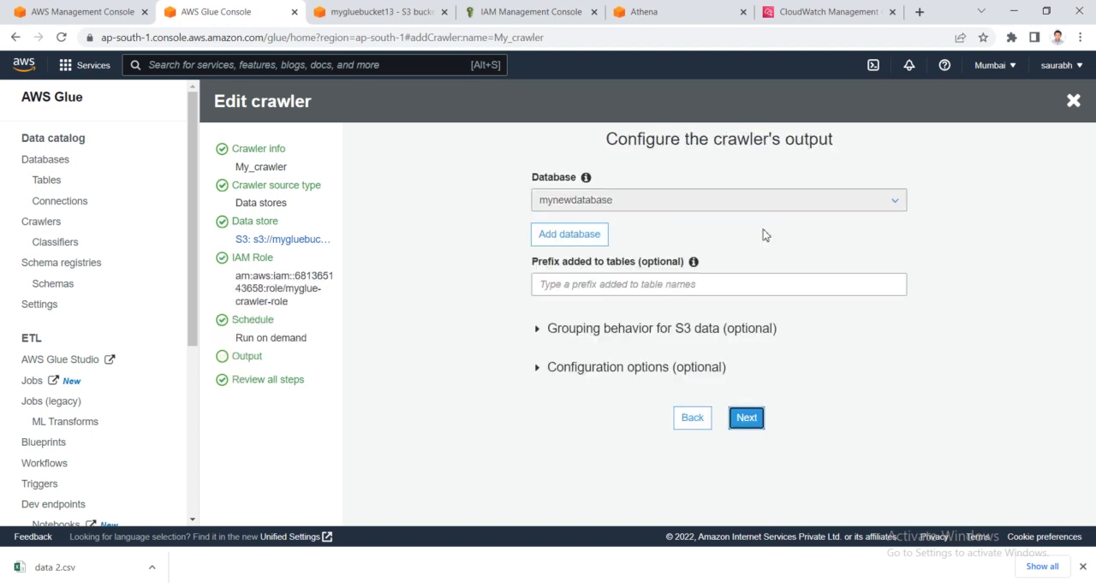
- Expand the crawler output's configuration options for handling schema changes and deleted objects
click(543, 370)
scroll(582, 411, down, 2)
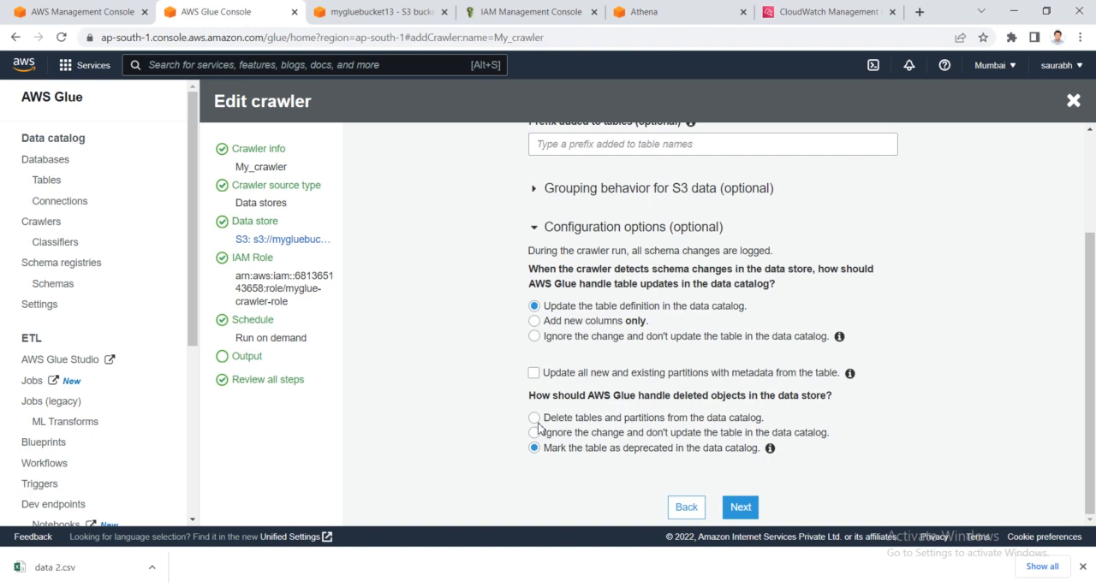